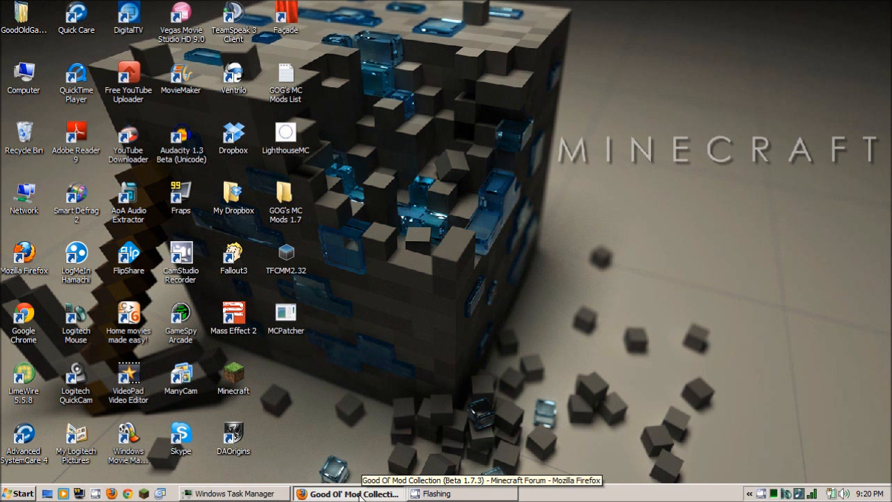
Step: Switch to Firefox and read the Good Ol' Mod Collection (Beta 1.7.3) post down to its Dropbox download links
click(360, 494)
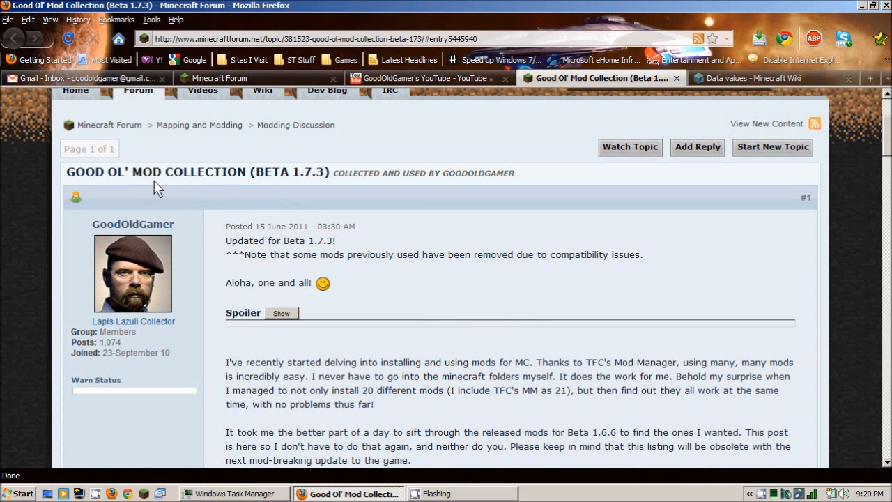
scroll(472, 279, up, 4)
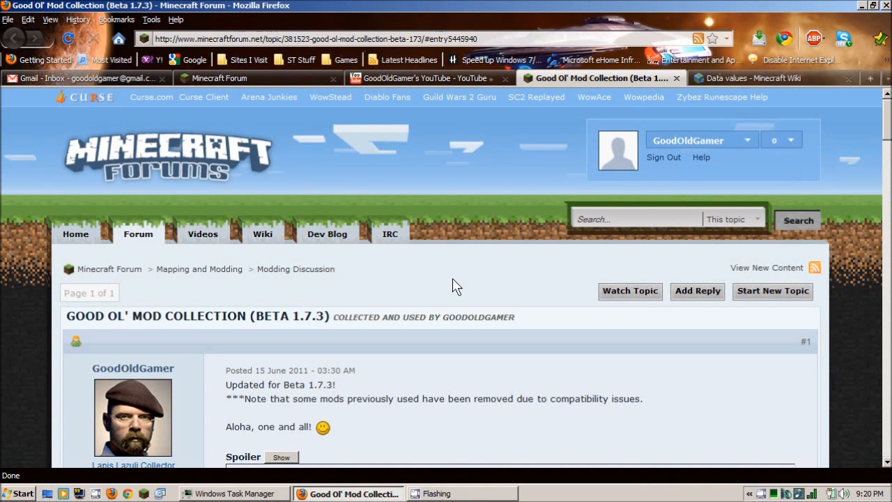
scroll(419, 305, down, 4)
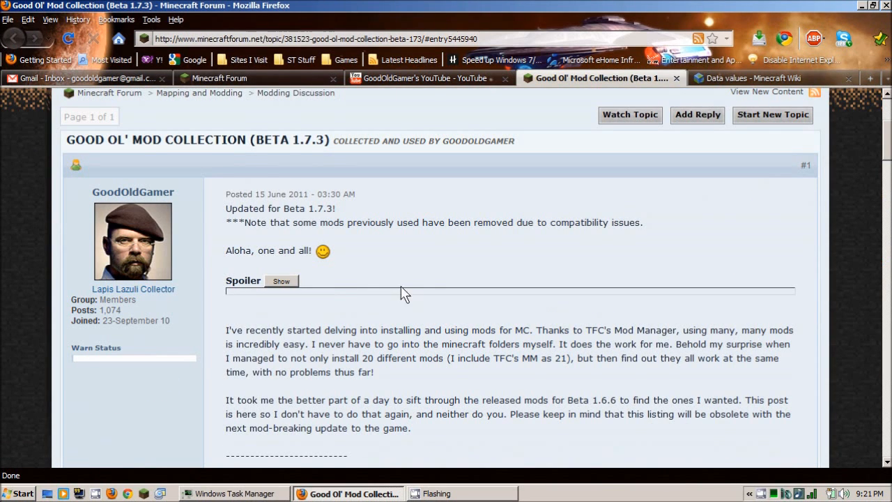
scroll(395, 268, down, 2)
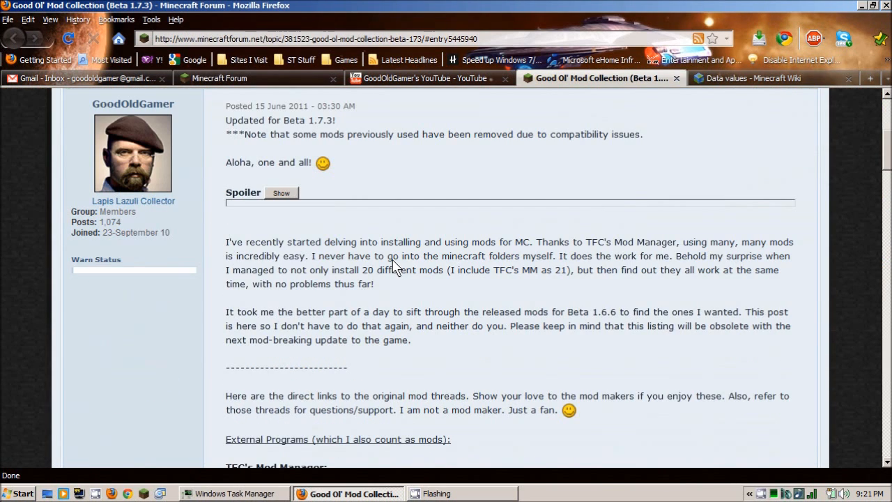
scroll(368, 230, down, 8)
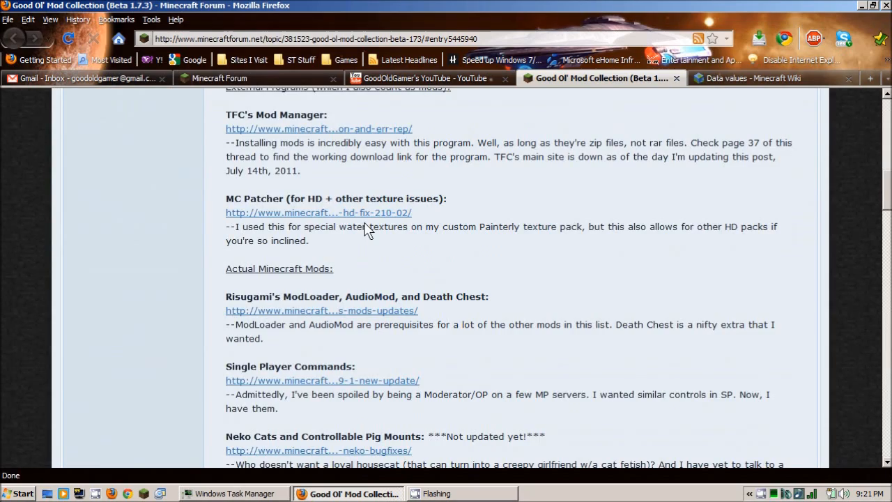
scroll(368, 230, down, 10)
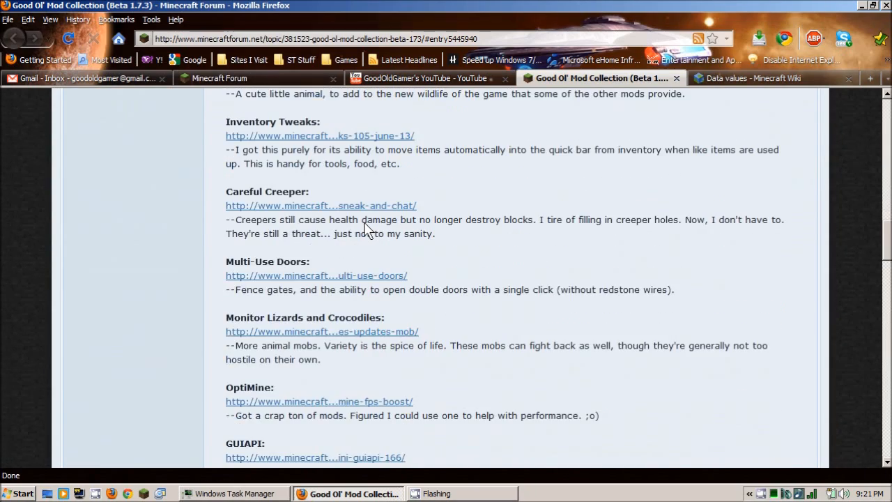
scroll(368, 230, up, 2)
scroll(368, 230, down, 8)
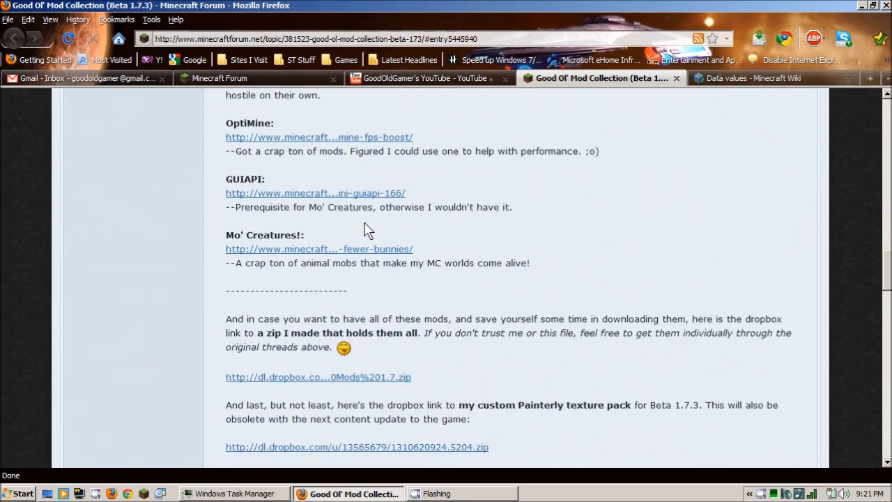
scroll(368, 230, down, 2)
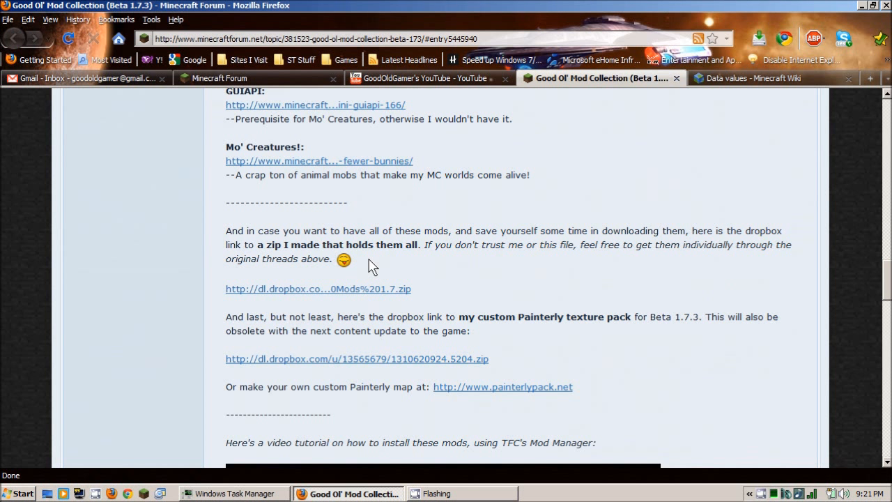
Step: Review the post's external programs and Minecraft mods sections, along with the links for the all-in-one mods zip and Painterly texture pack
scroll(369, 266, up, 15)
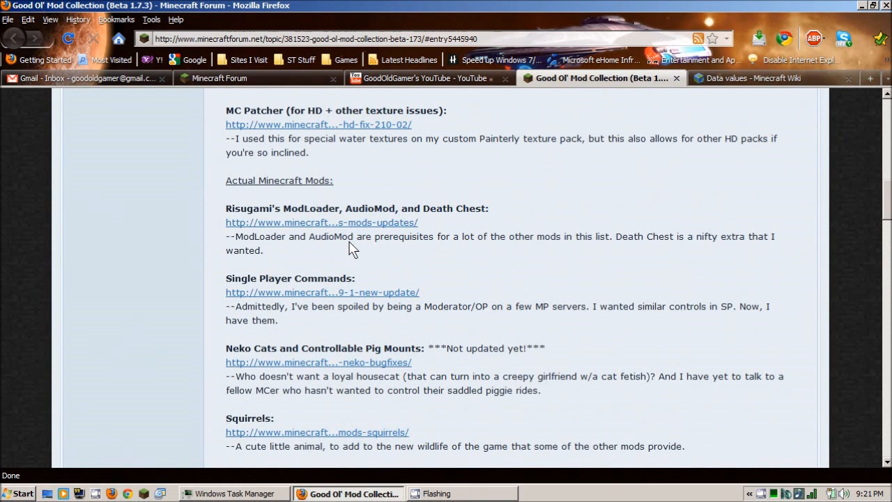
scroll(353, 249, up, 5)
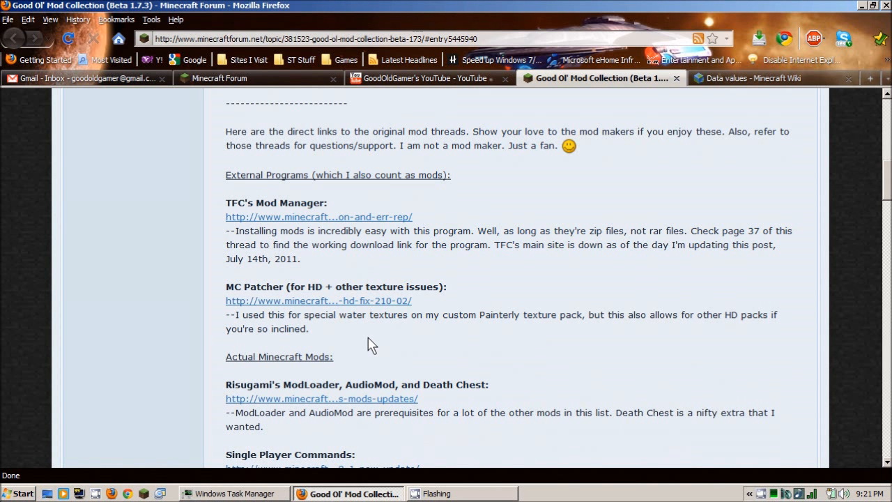
scroll(372, 345, down, 3)
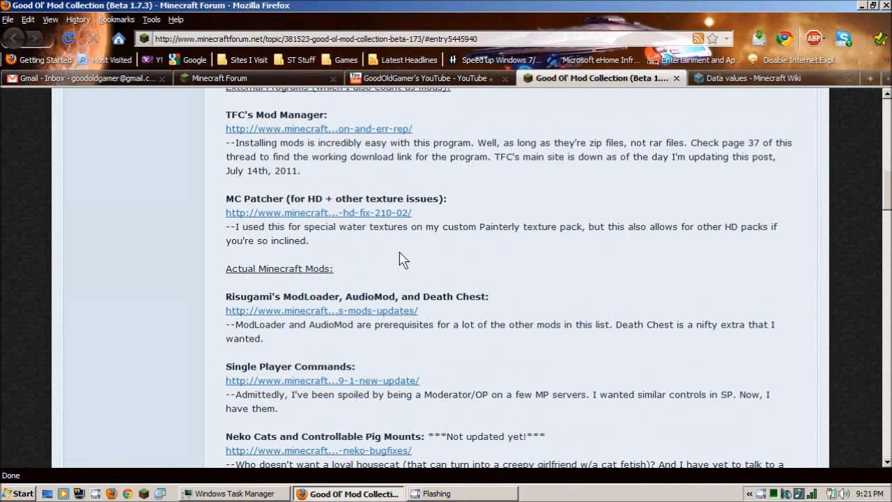
scroll(413, 290, down, 6)
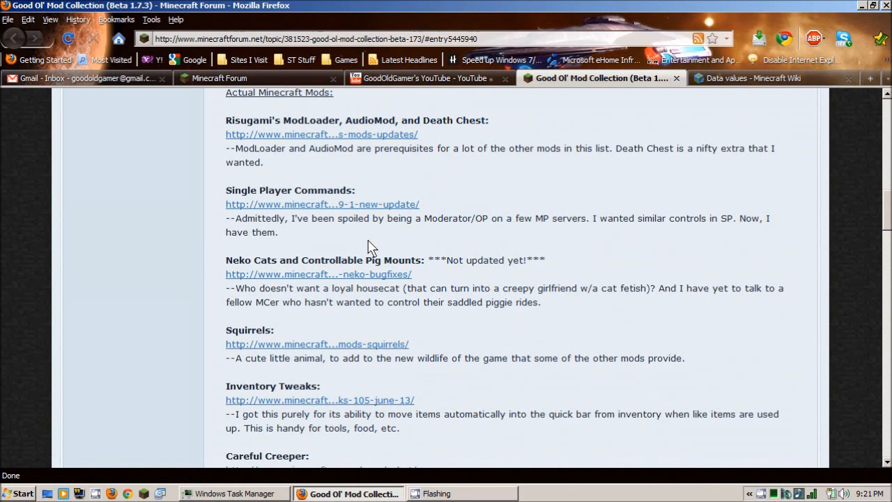
scroll(369, 247, down, 10)
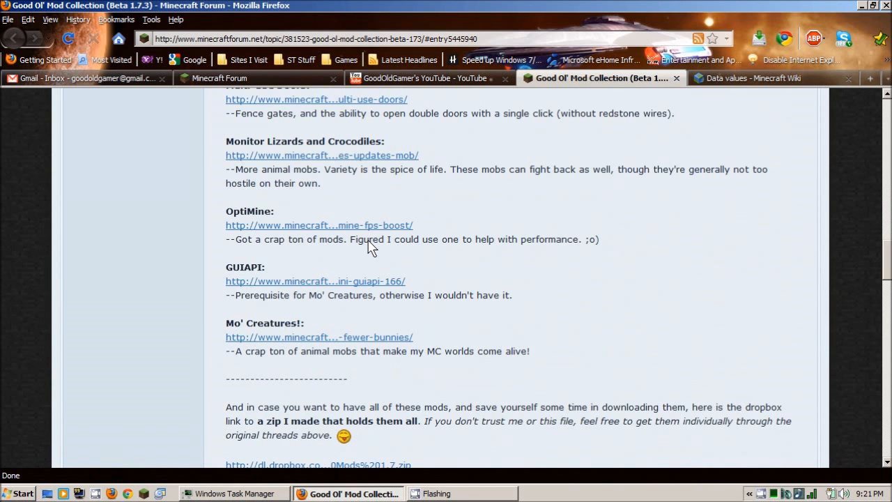
scroll(369, 247, down, 6)
scroll(369, 248, up, 8)
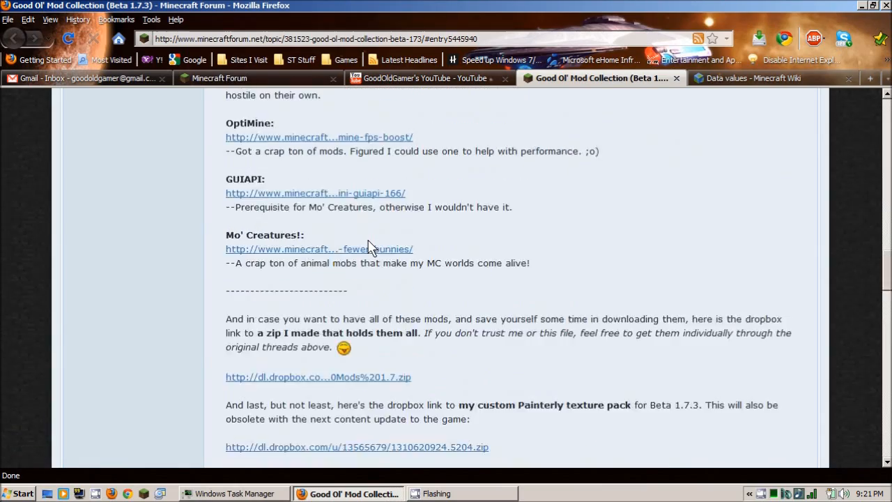
scroll(370, 247, up, 15)
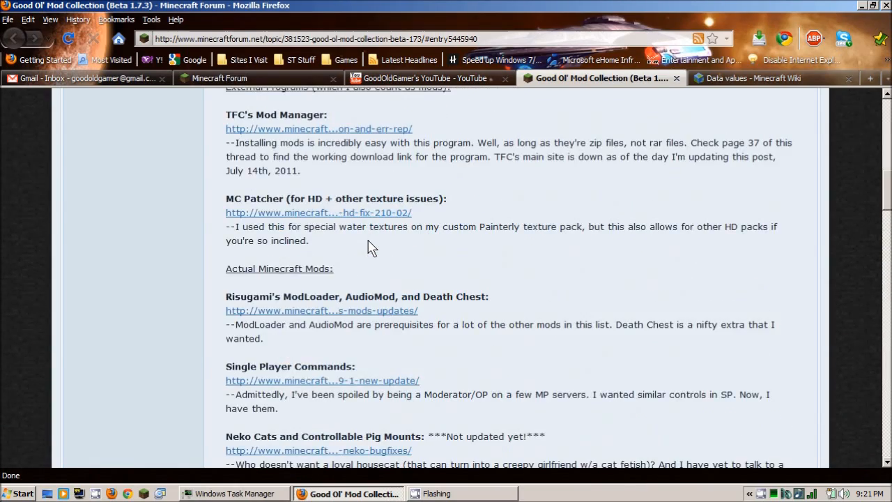
scroll(369, 247, up, 4)
scroll(369, 247, down, 18)
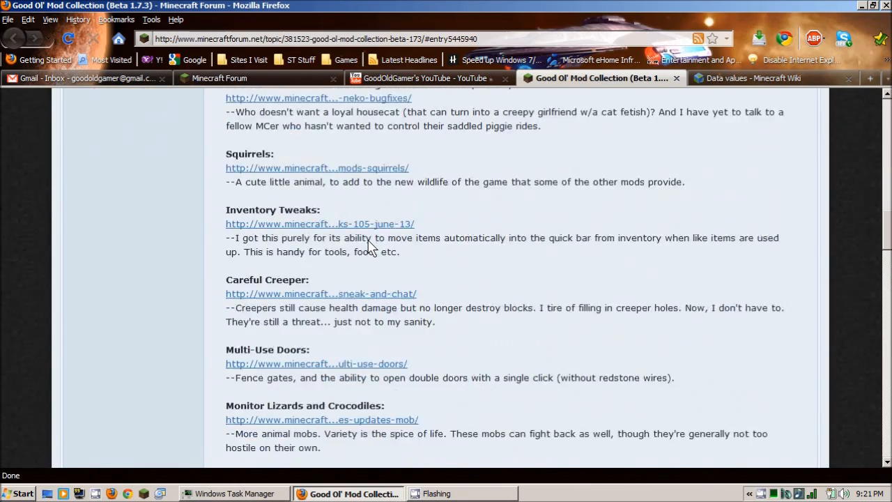
scroll(369, 247, down, 6)
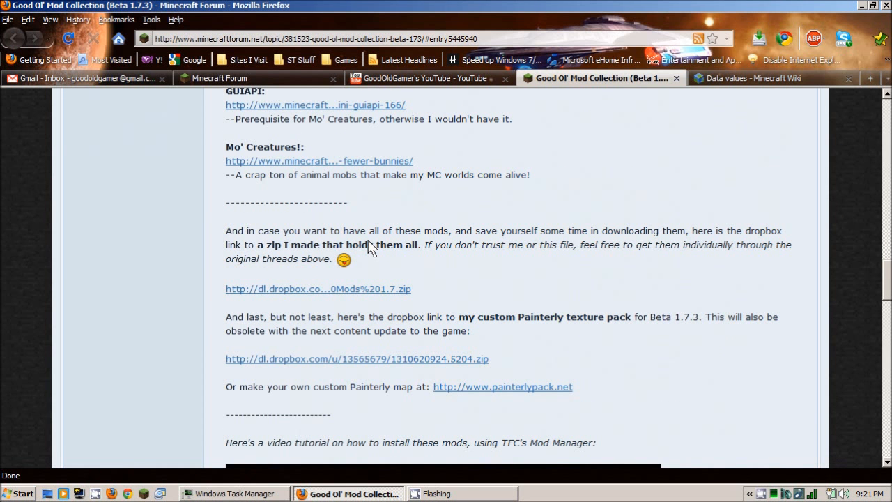
Step: Examine the individual mod entries from Mo' Creatures back up to TFC's Mod Manager and MC Patcher
scroll(369, 248, up, 2)
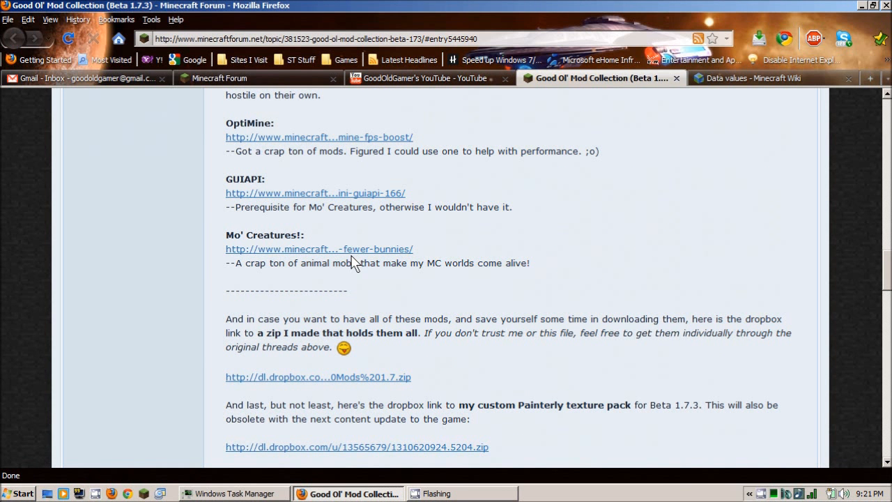
scroll(352, 198, up, 4)
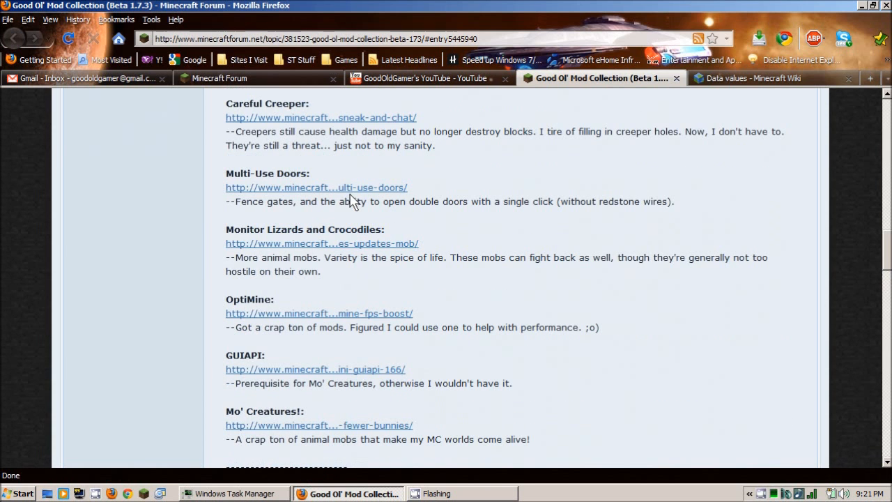
scroll(333, 249, up, 6)
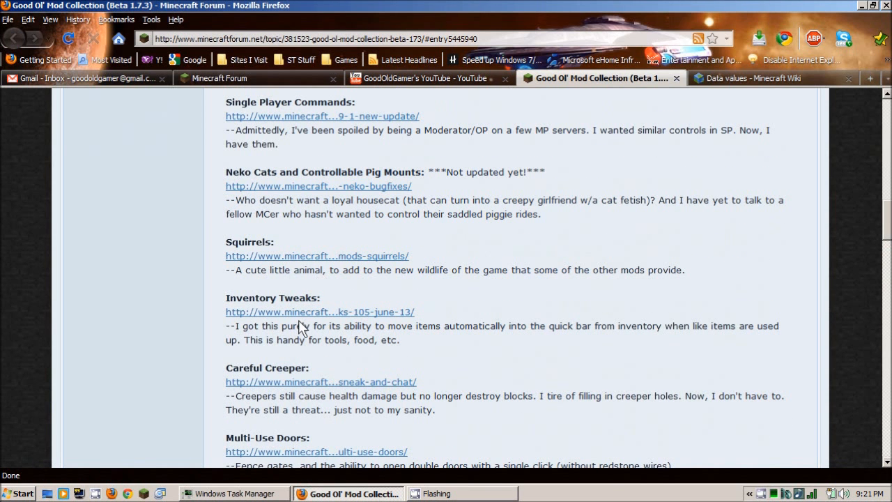
scroll(299, 327, down, 2)
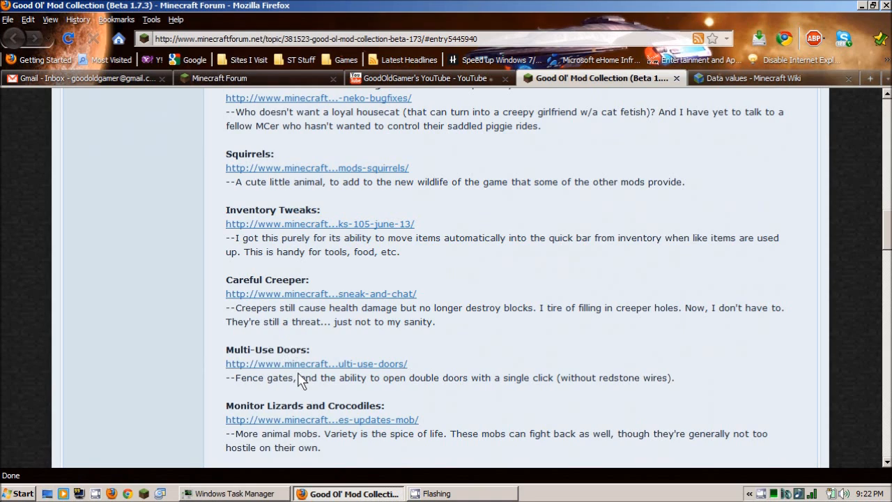
scroll(298, 379, down, 4)
scroll(299, 379, up, 15)
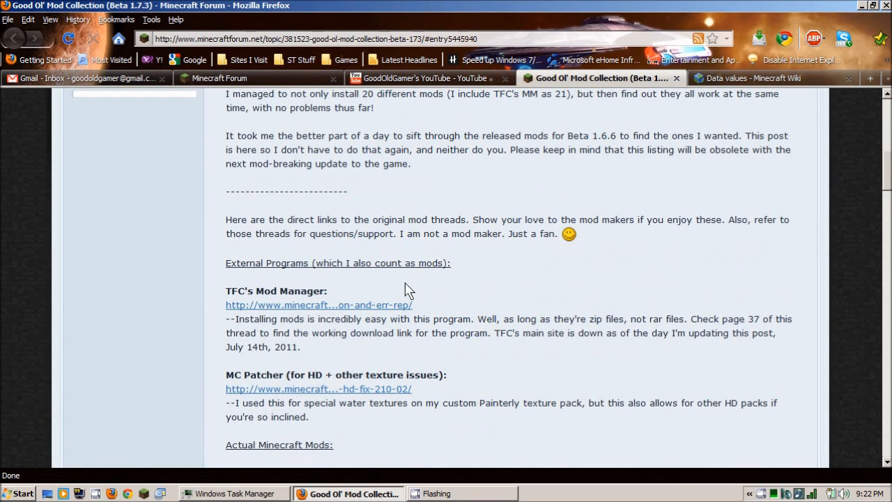
scroll(379, 292, down, 4)
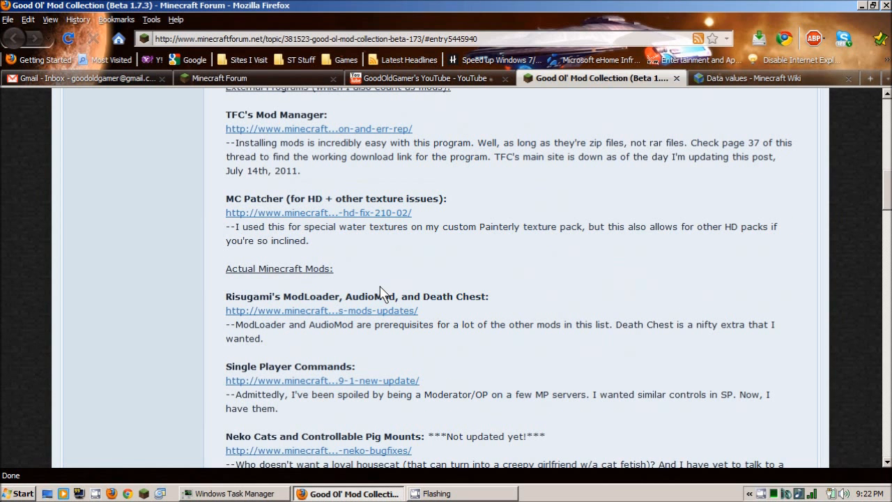
Step: Open the TFC's Mod Manager thread from the external programs list and read its opening post
scroll(421, 249, up, 2)
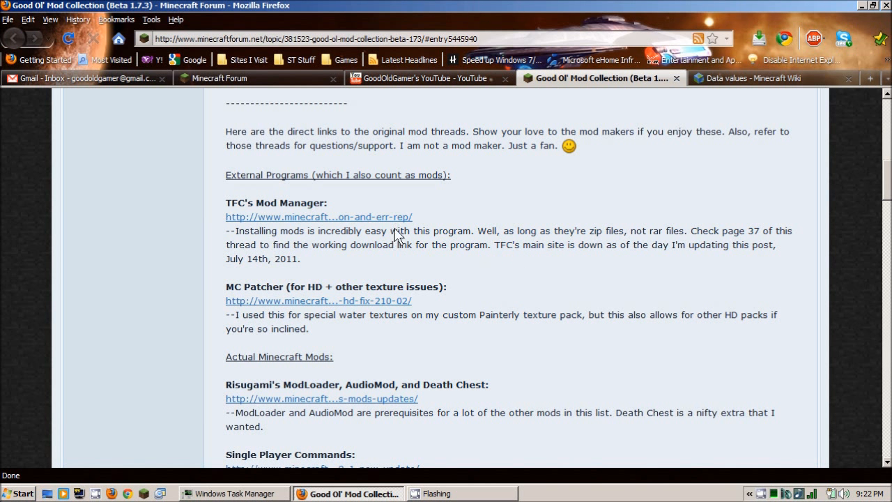
click(317, 216)
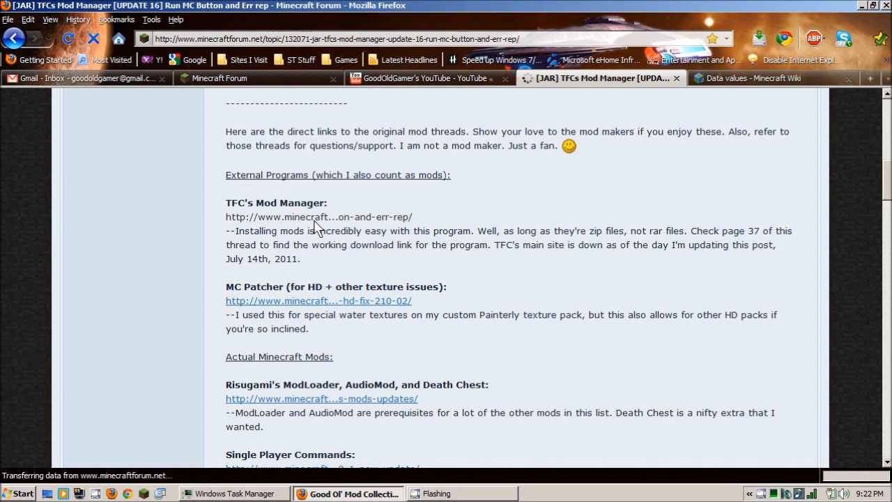
scroll(315, 223, down, 5)
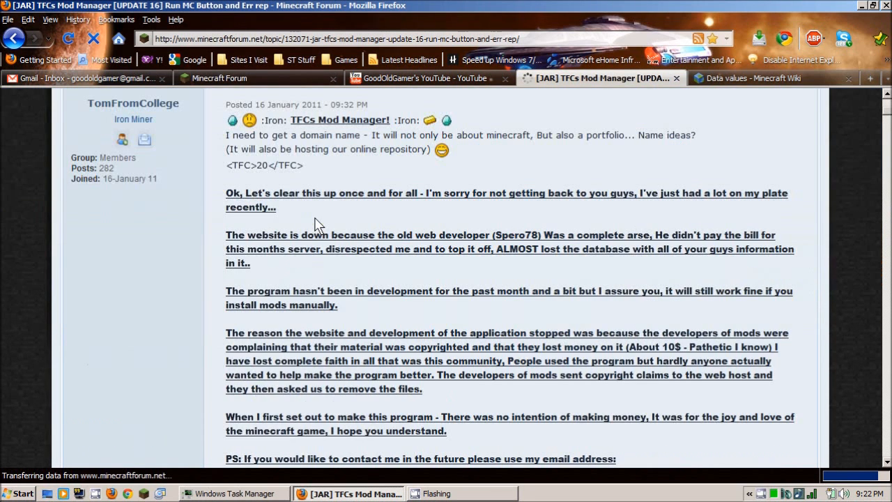
scroll(314, 222, down, 6)
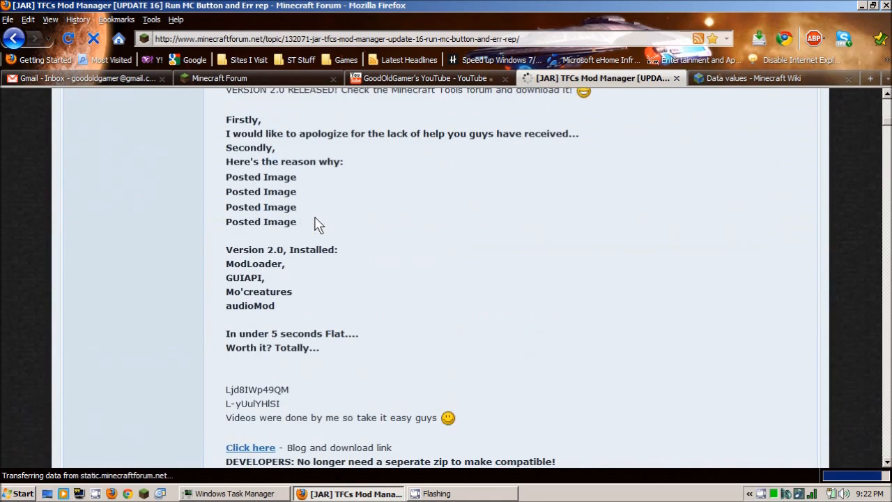
scroll(314, 222, down, 4)
scroll(314, 221, up, 8)
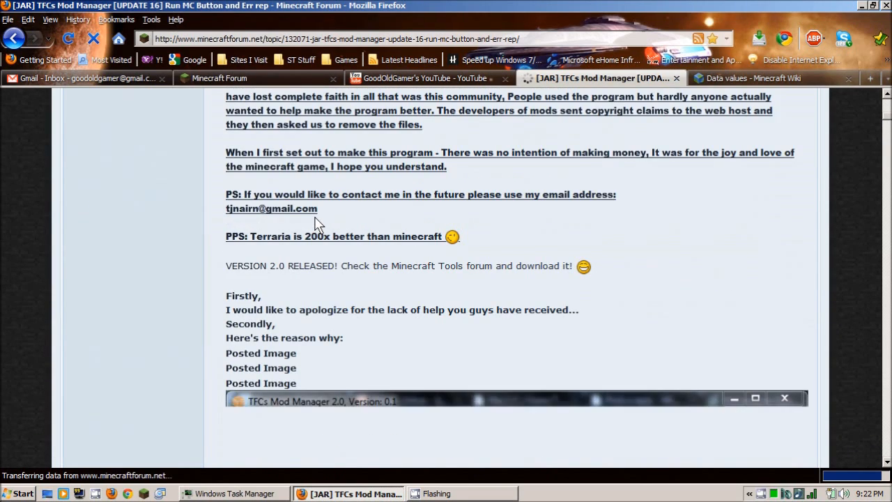
scroll(315, 221, up, 5)
scroll(315, 272, up, 4)
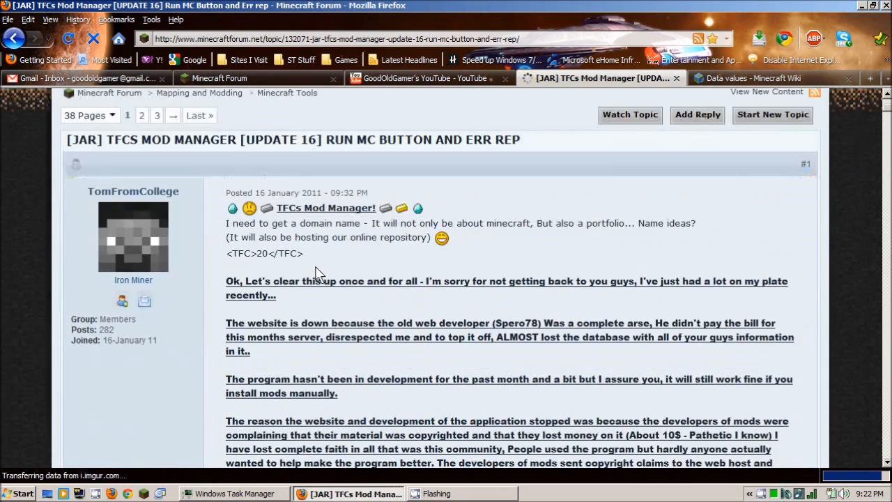
scroll(317, 299, down, 6)
scroll(314, 300, up, 3)
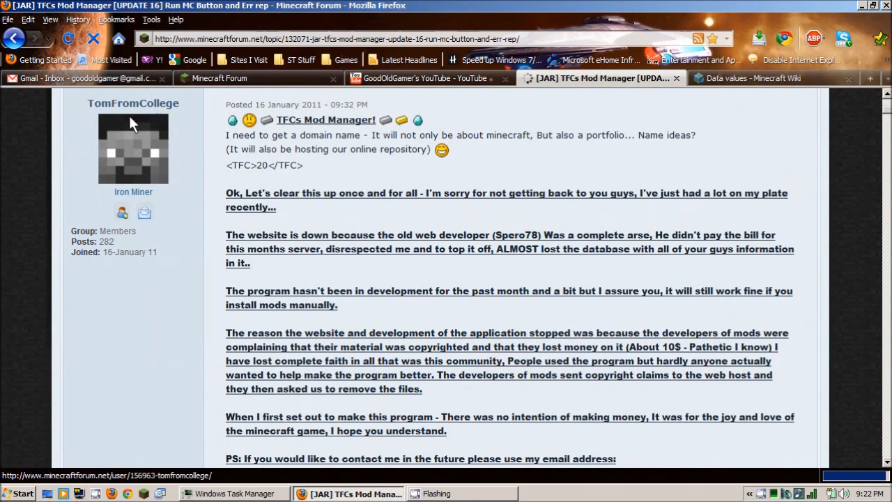
Step: Follow the thread's blog and download link to TFCsBlog, and continue through its redirect to tfcmm.com
scroll(390, 167, down, 5)
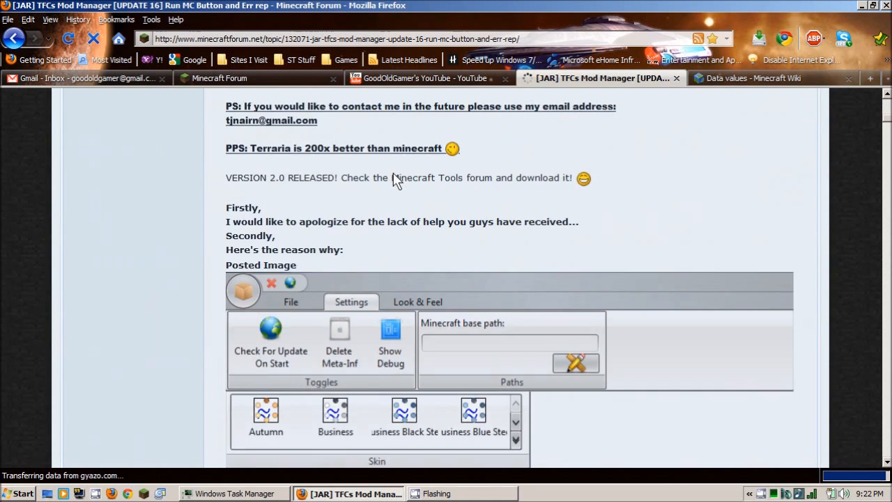
scroll(394, 179, down, 10)
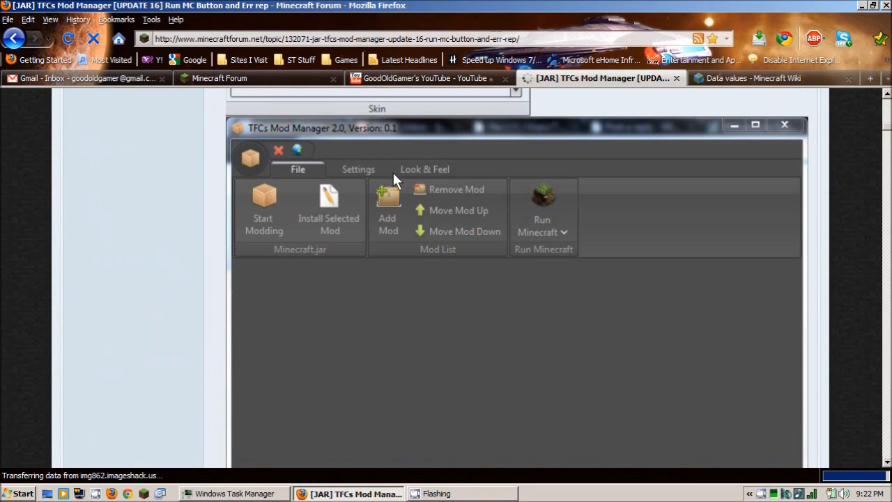
scroll(394, 179, down, 8)
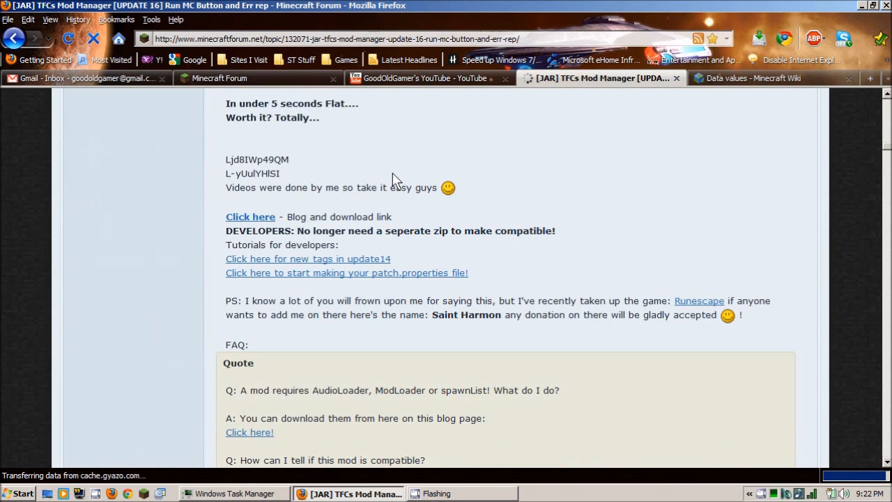
click(264, 218)
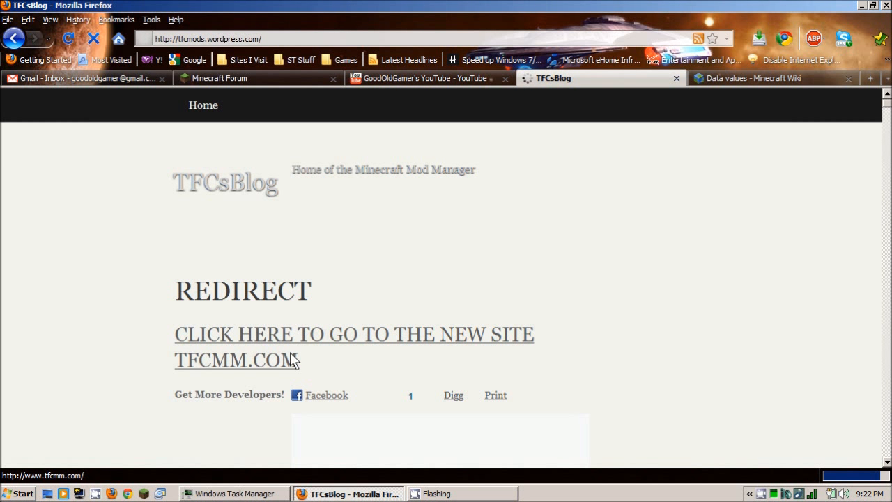
click(292, 344)
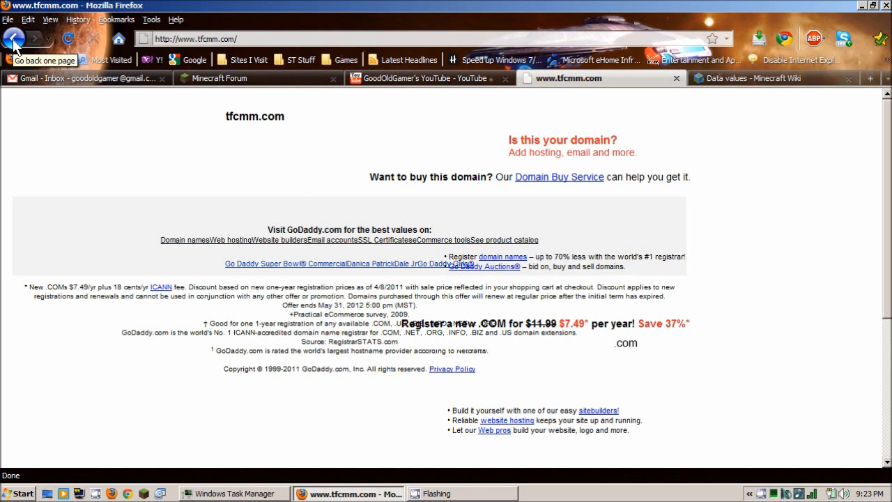
Step: Return from tfcmm.com to the TFCs Mod Manager forum thread and jump to page 37 of the thread
click(14, 39)
click(13, 39)
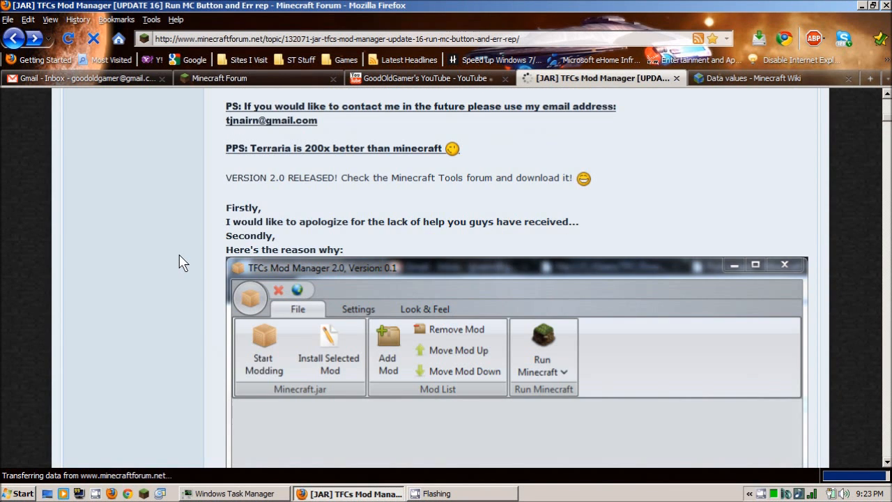
scroll(179, 262, up, 10)
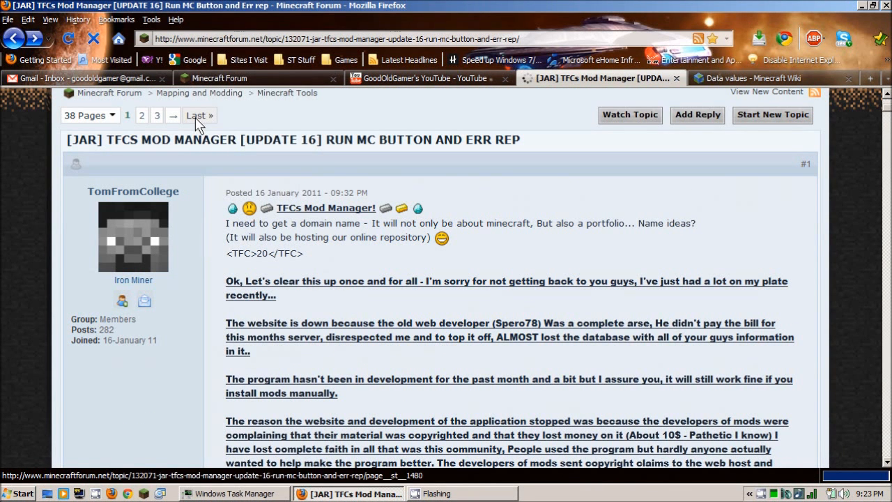
scroll(223, 185, up, 5)
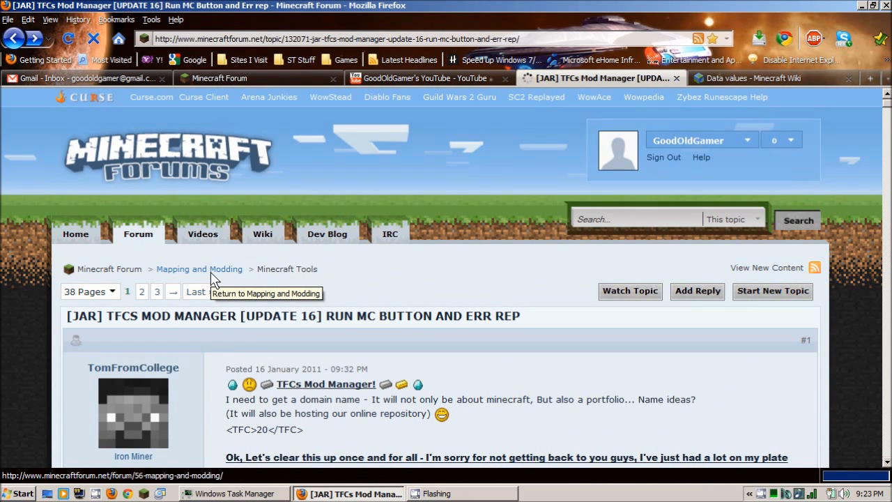
scroll(213, 277, down, 2)
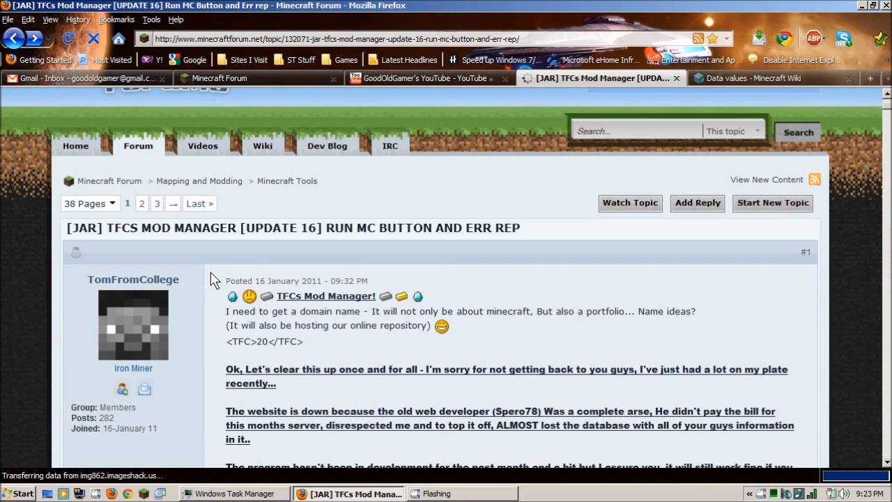
click(111, 204)
click(92, 248)
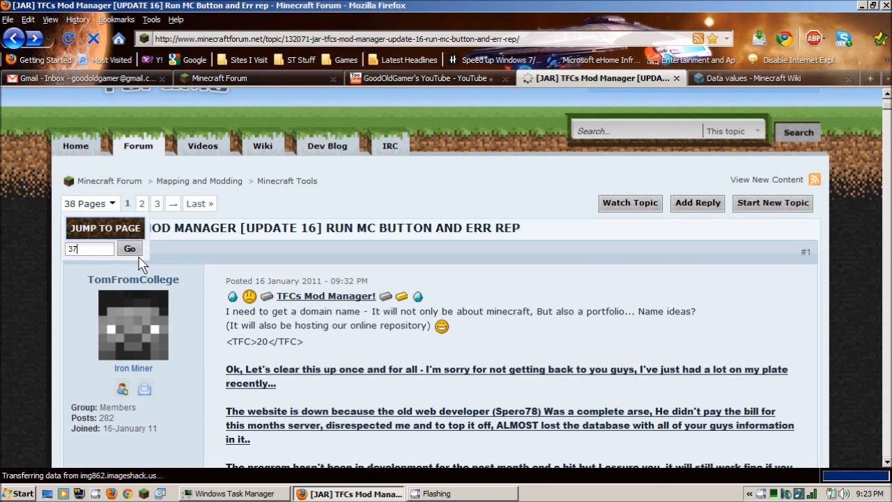
click(131, 253)
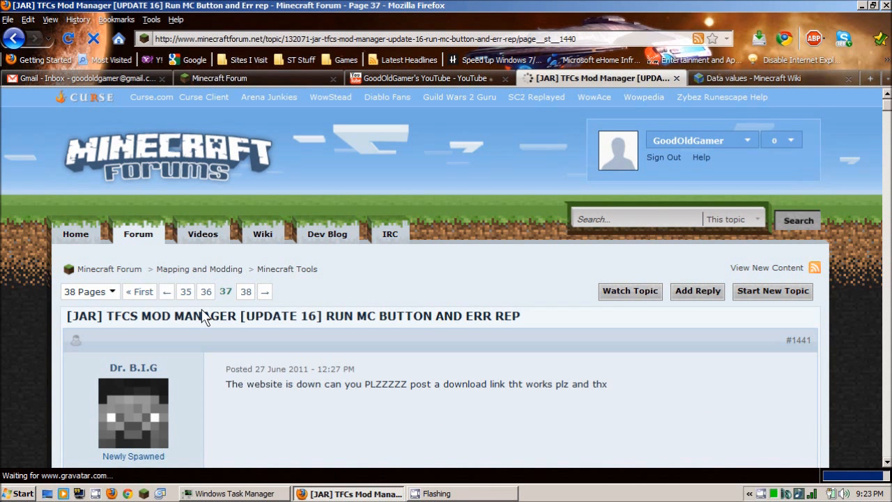
Step: Look through the posts on page 37 for a TFC mod manager download, comparing the 1.5 Multiupload link with the 2.32 MediaFire link
scroll(204, 316, down, 15)
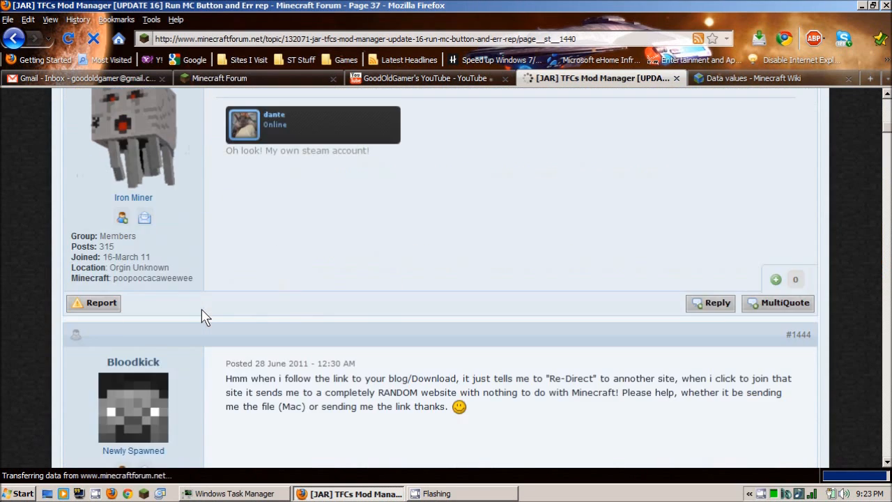
scroll(203, 316, down, 15)
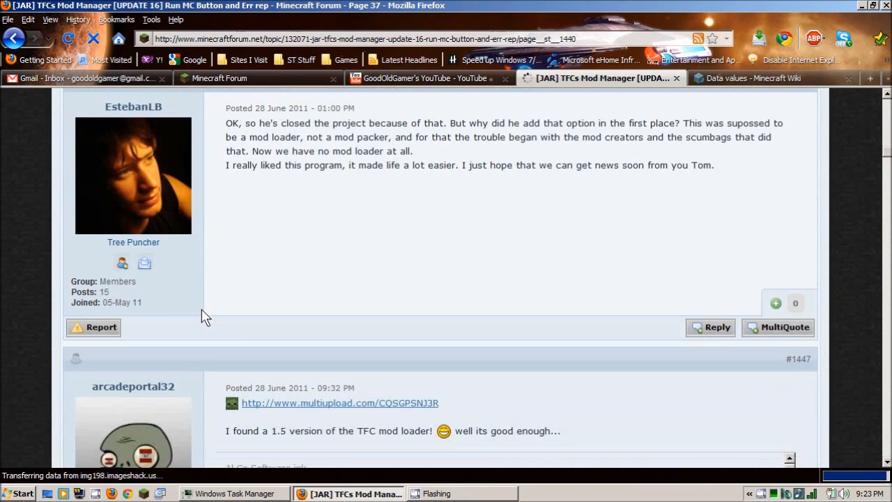
scroll(204, 315, down, 3)
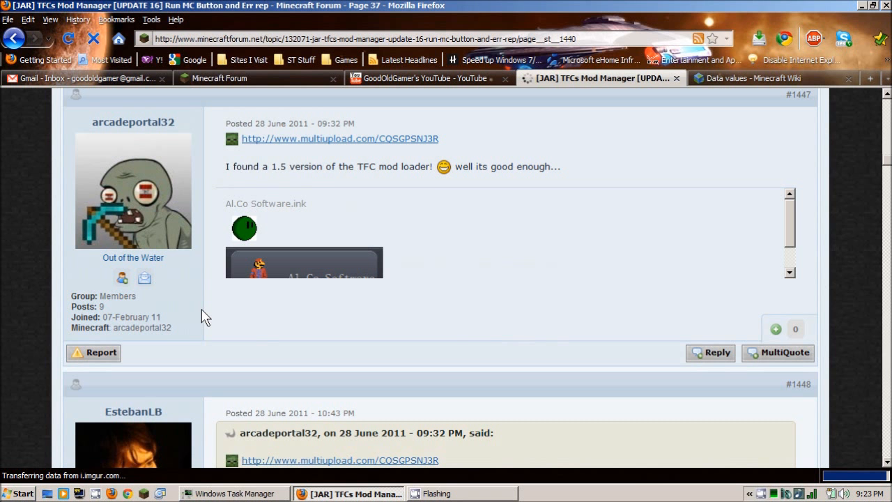
scroll(201, 316, down, 5)
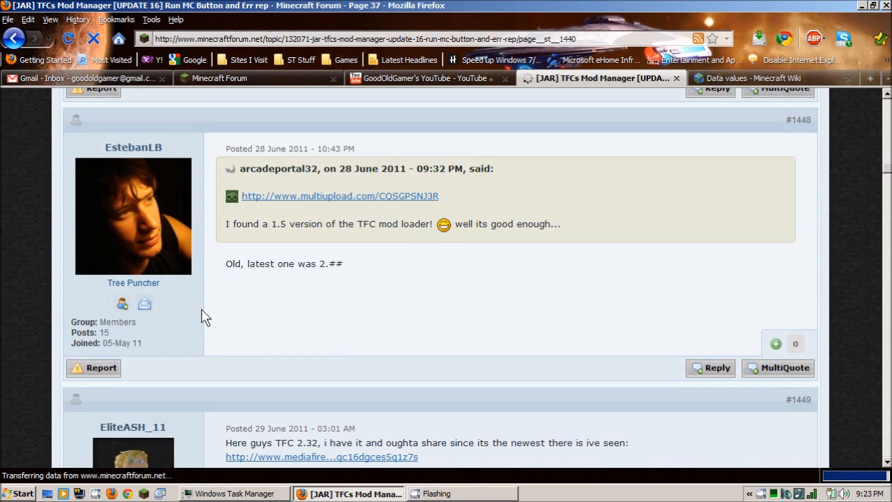
scroll(201, 316, down, 4)
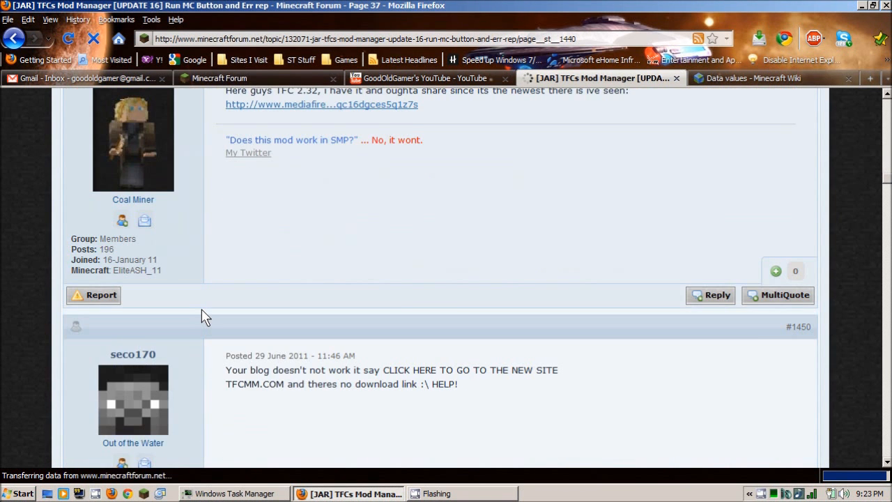
scroll(201, 316, down, 3)
scroll(201, 316, up, 4)
scroll(202, 316, up, 5)
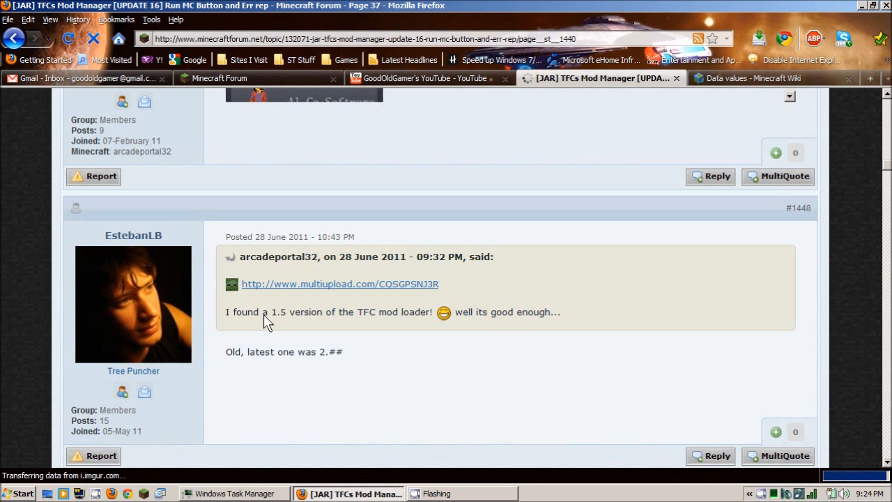
scroll(265, 319, down, 3)
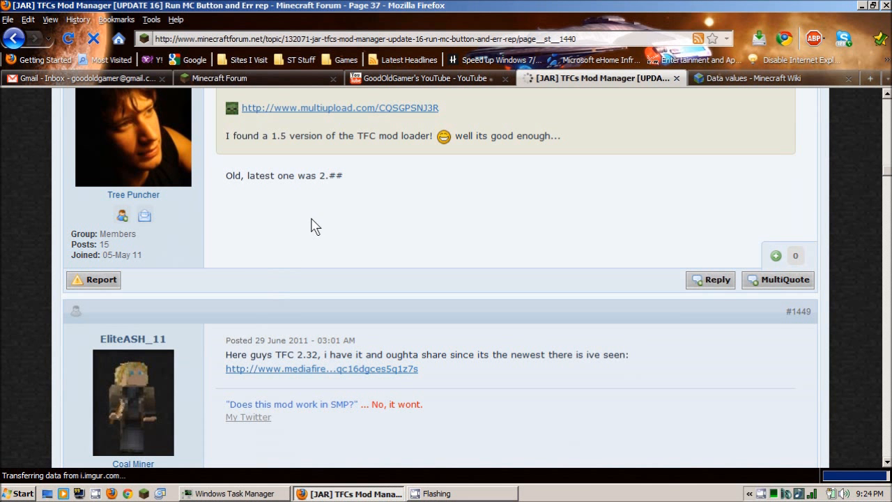
scroll(257, 281, down, 3)
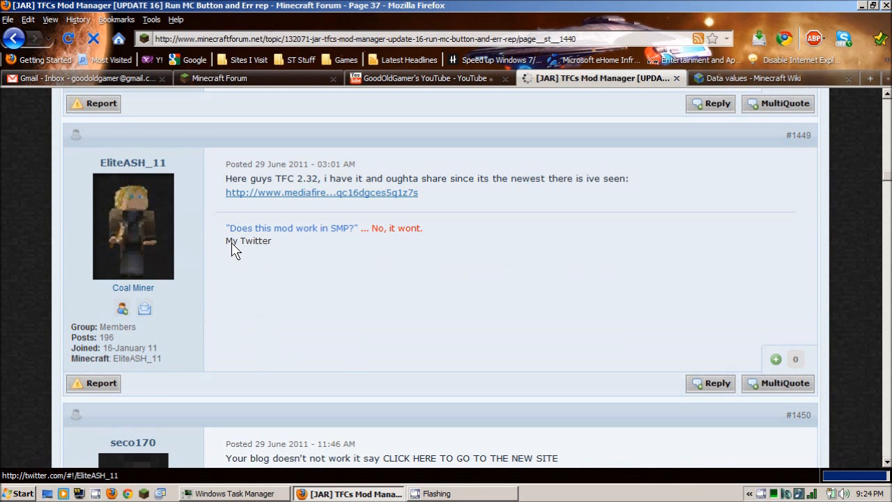
scroll(279, 223, down, 3)
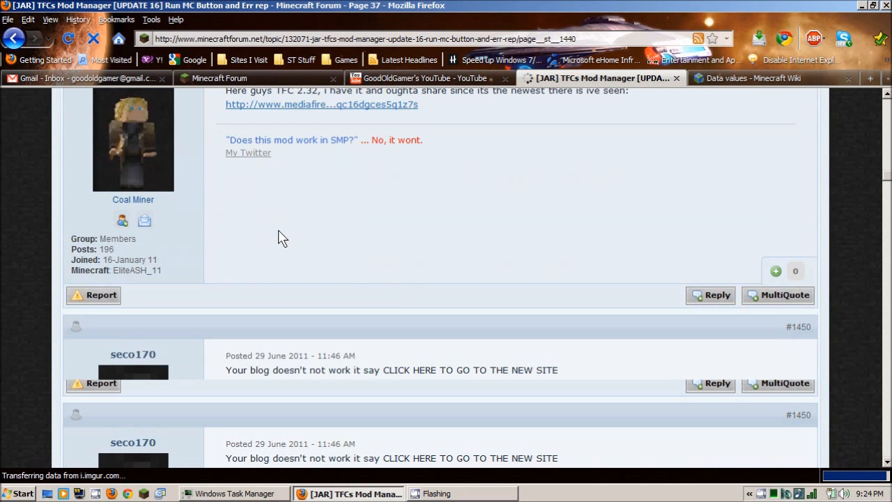
Step: Read the replies in posts #1453 to #1455 about using the TFC 2.32 MediaFire download
scroll(276, 241, down, 3)
scroll(276, 242, down, 12)
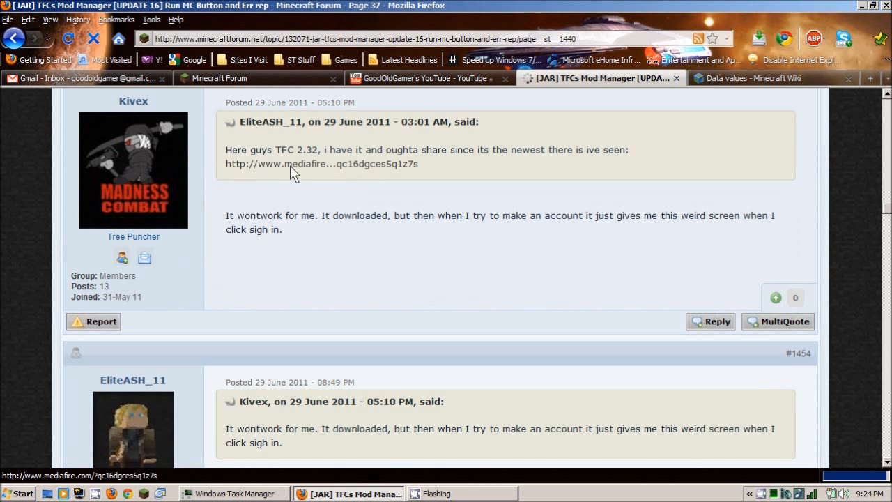
scroll(279, 205, down, 5)
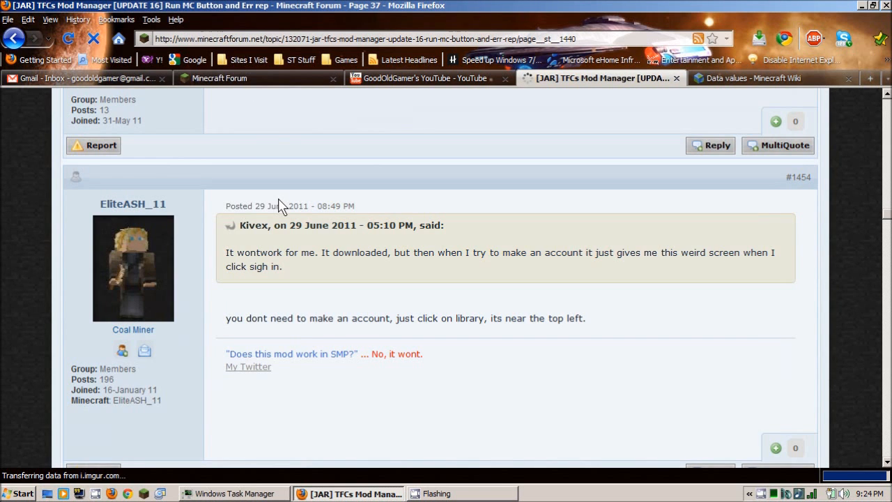
scroll(282, 204, up, 6)
scroll(264, 273, down, 11)
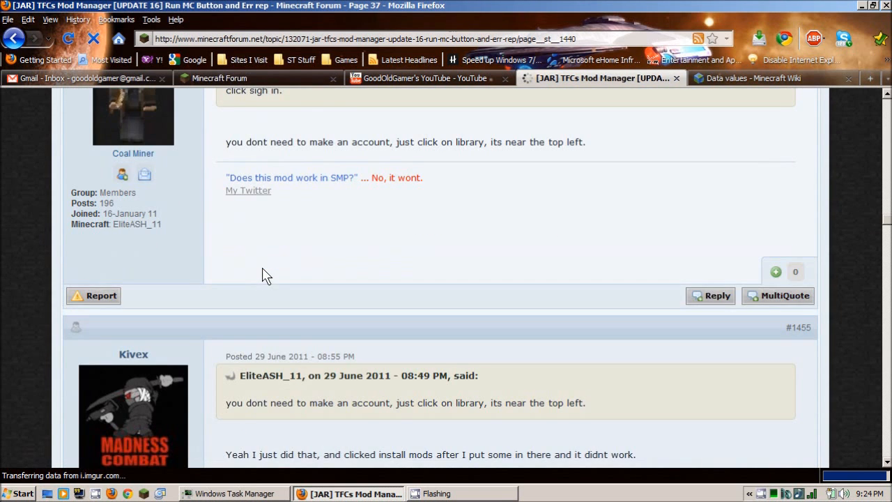
scroll(264, 251, down, 6)
scroll(265, 273, up, 15)
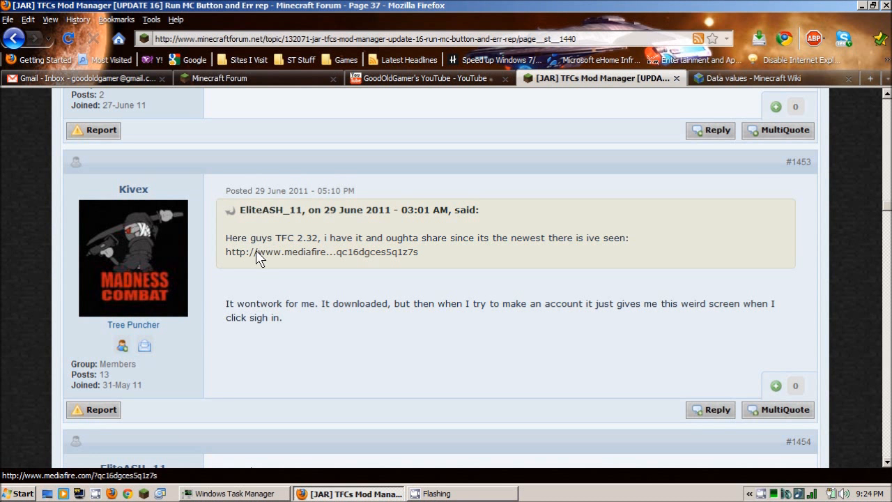
Step: Recheck the posts around #1450 to #1454 and go back over the earliest posts on page 37
scroll(256, 257, up, 6)
scroll(257, 257, up, 5)
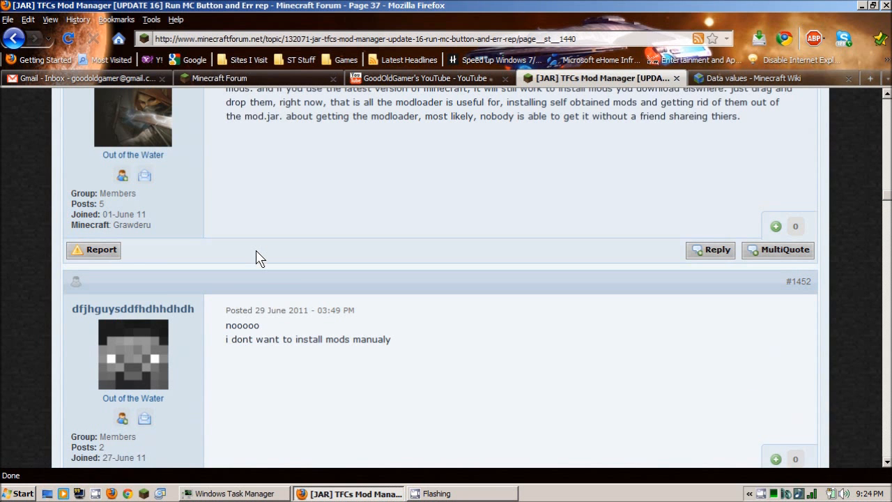
scroll(256, 256, up, 10)
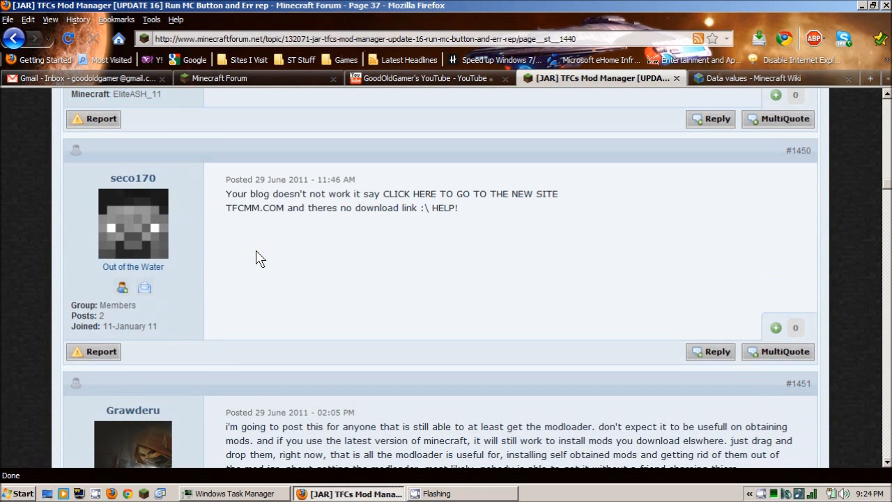
scroll(256, 256, down, 13)
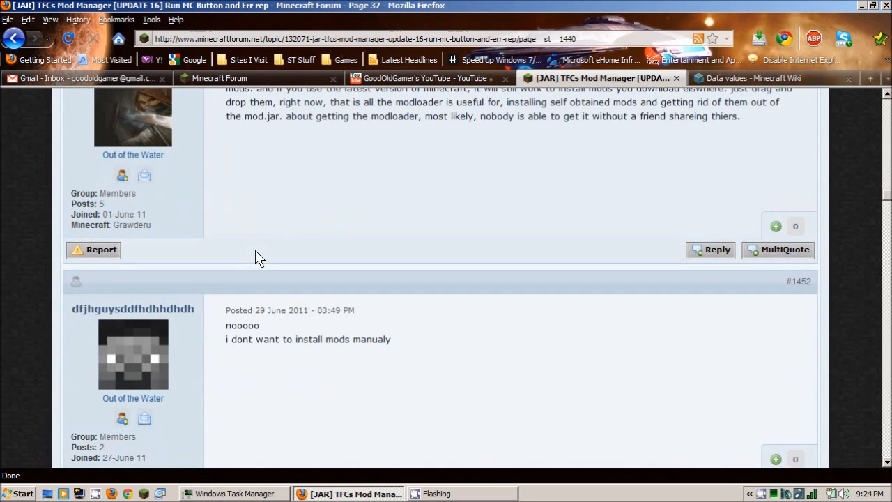
scroll(257, 256, down, 8)
scroll(256, 257, down, 15)
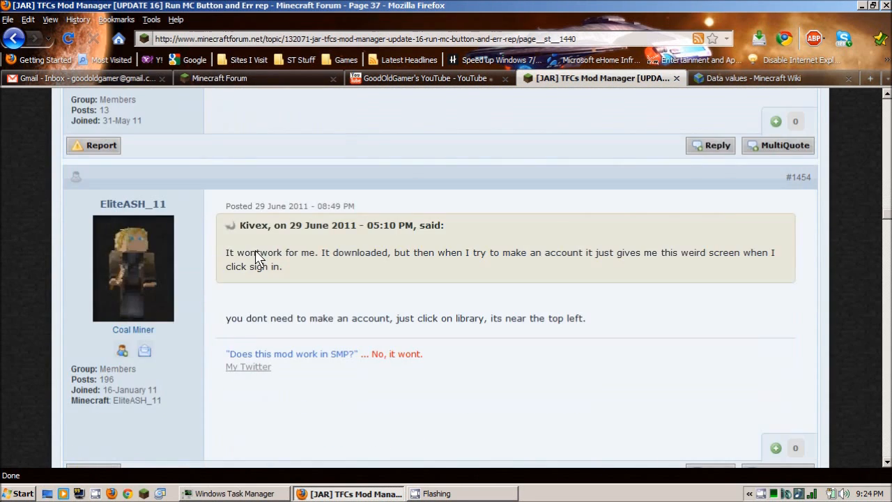
scroll(256, 257, up, 11)
scroll(256, 258, up, 20)
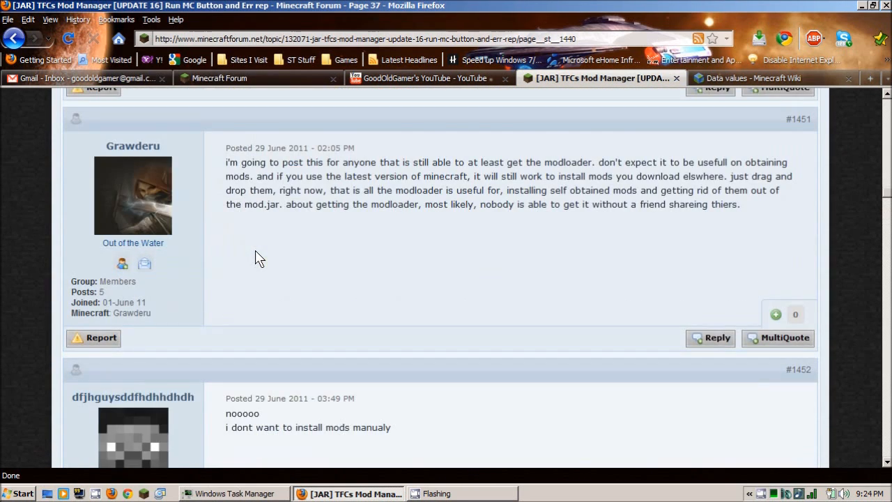
scroll(256, 258, up, 20)
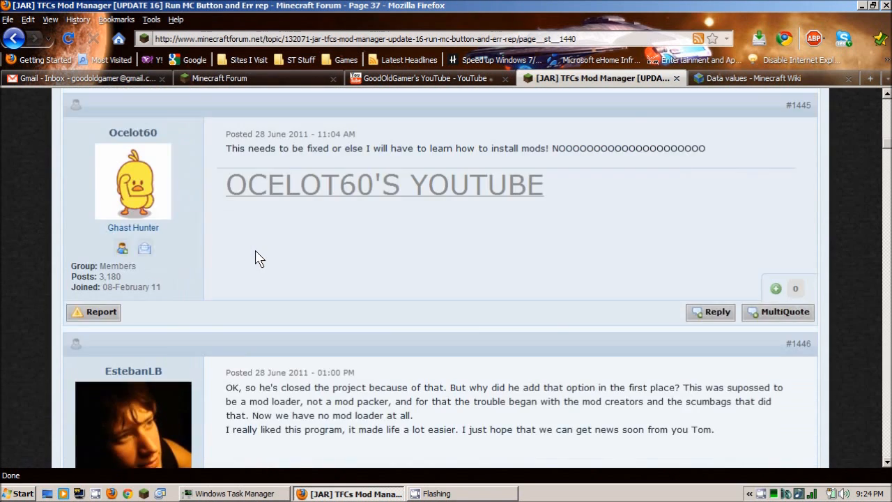
scroll(255, 258, up, 10)
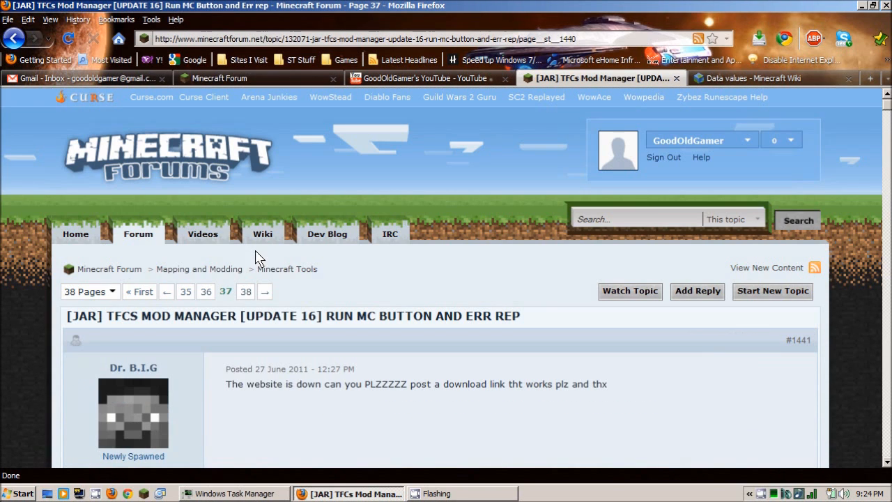
scroll(293, 352, down, 20)
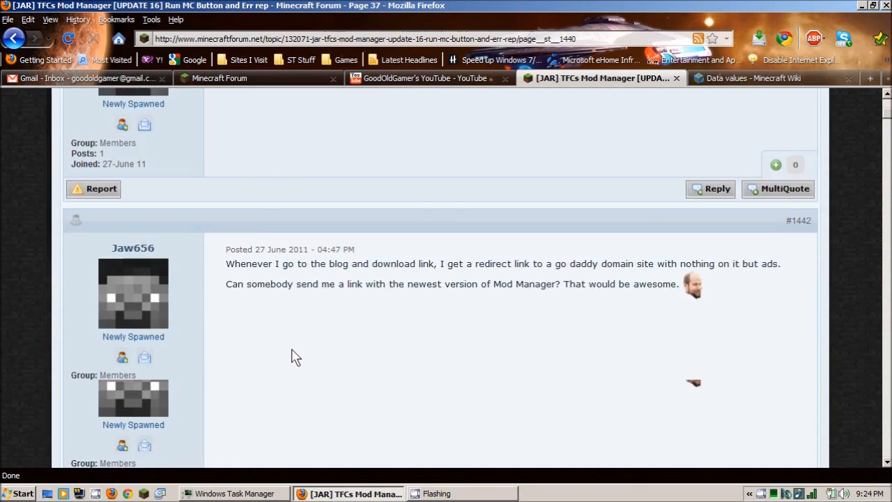
scroll(293, 352, up, 8)
scroll(293, 352, up, 8)
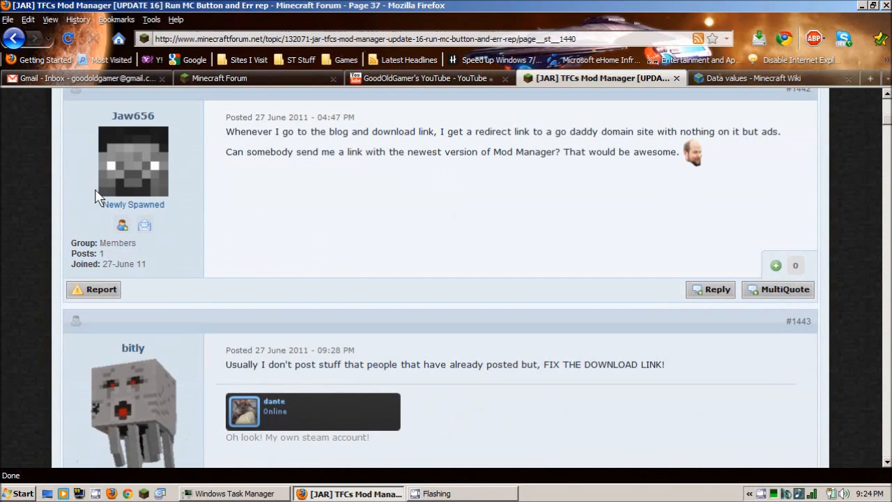
Step: Go back to the Good Ol' Mod Collection post and check its TFC's Mod Manager and MC Patcher entries
click(7, 40)
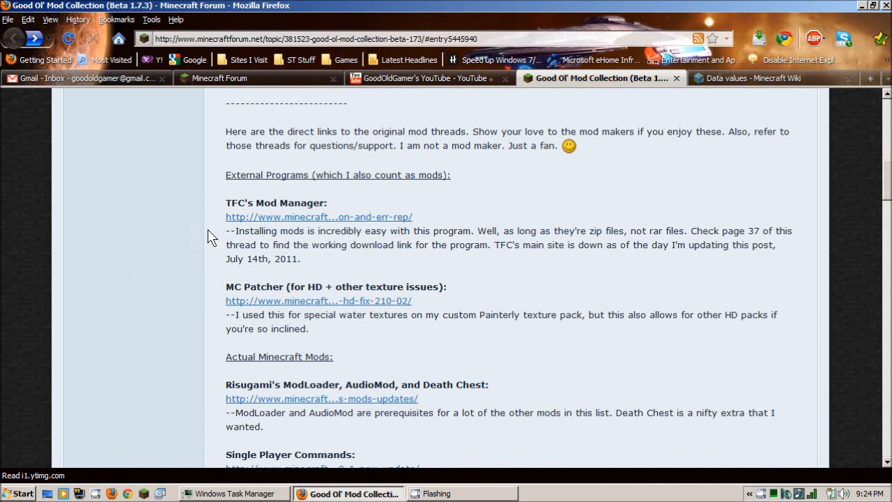
scroll(209, 235, down, 2)
scroll(312, 216, down, 10)
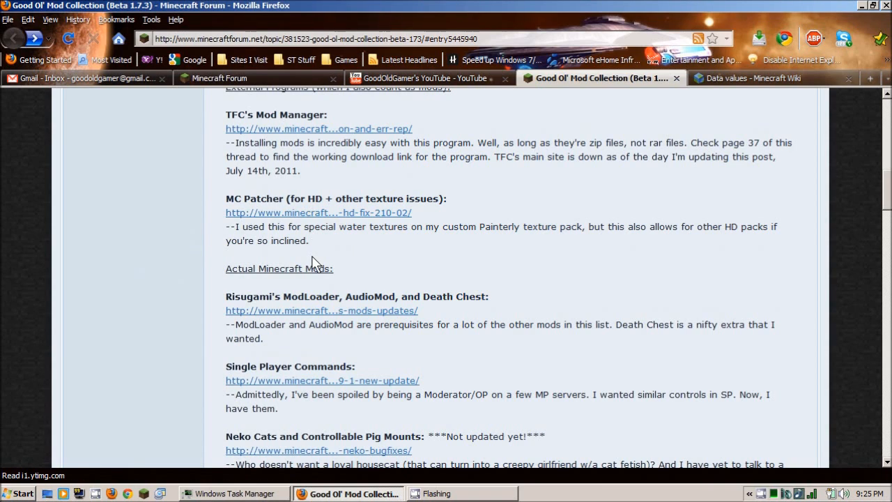
scroll(312, 263, up, 10)
scroll(312, 262, up, 1)
scroll(292, 285, down, 7)
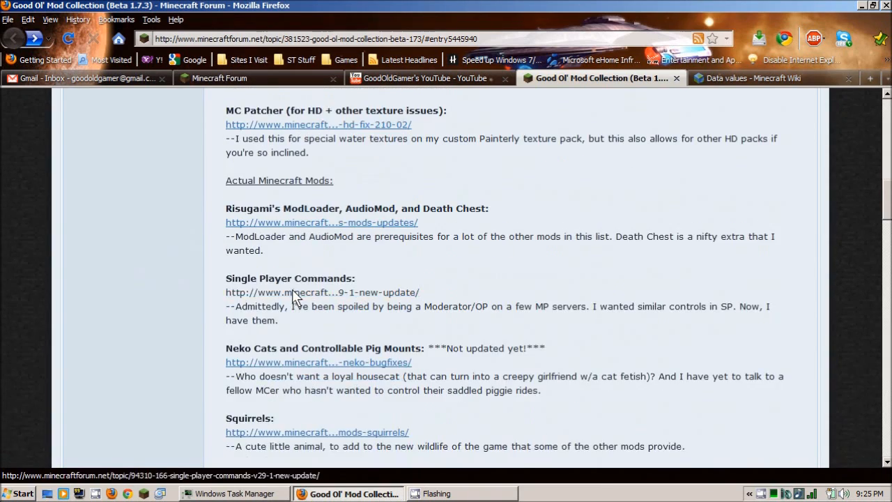
Step: Review the individual Minecraft mod entries through Mo' Creatures and the Dropbox links for the all-in-one mods zip and Painterly texture pack
scroll(292, 296, down, 4)
scroll(293, 296, down, 6)
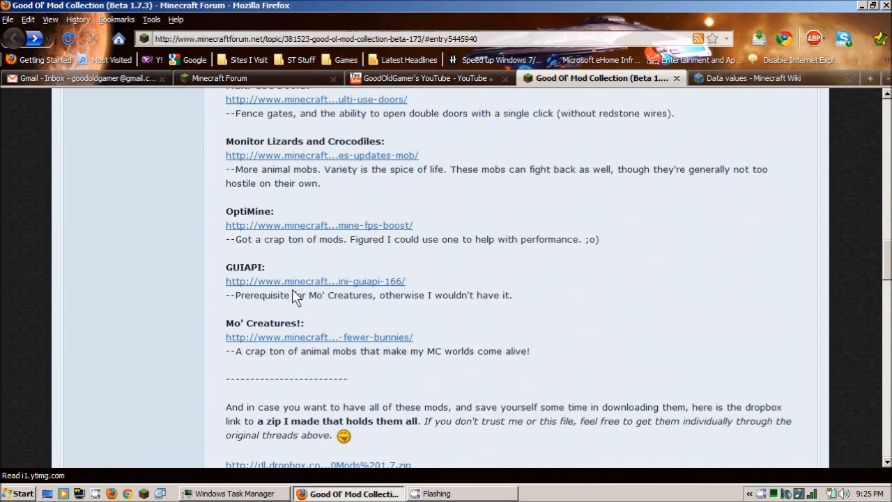
scroll(293, 296, down, 2)
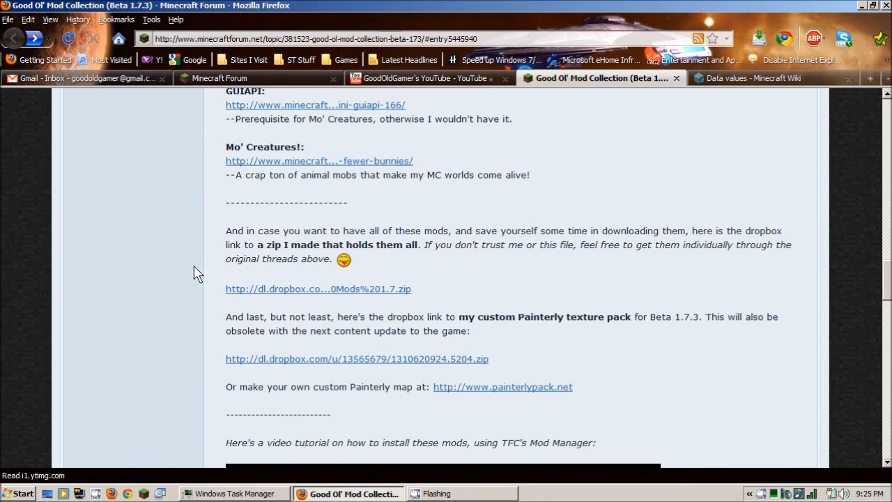
scroll(197, 272, up, 10)
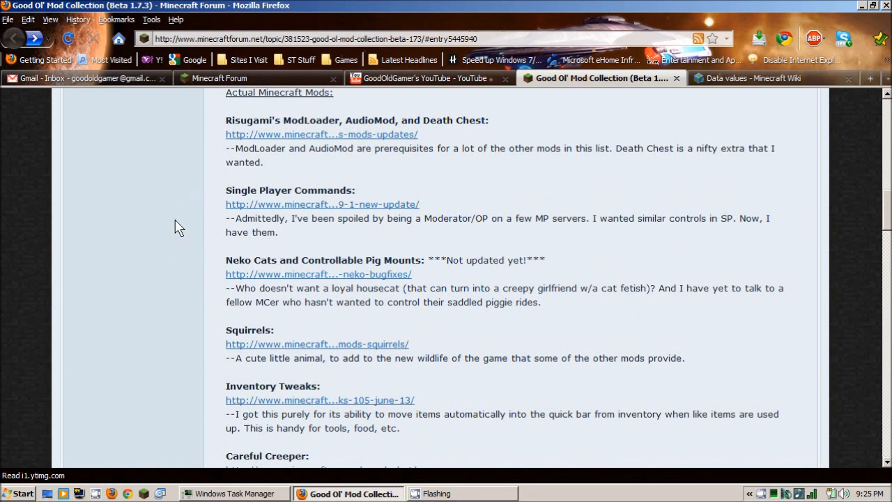
scroll(168, 229, down, 8)
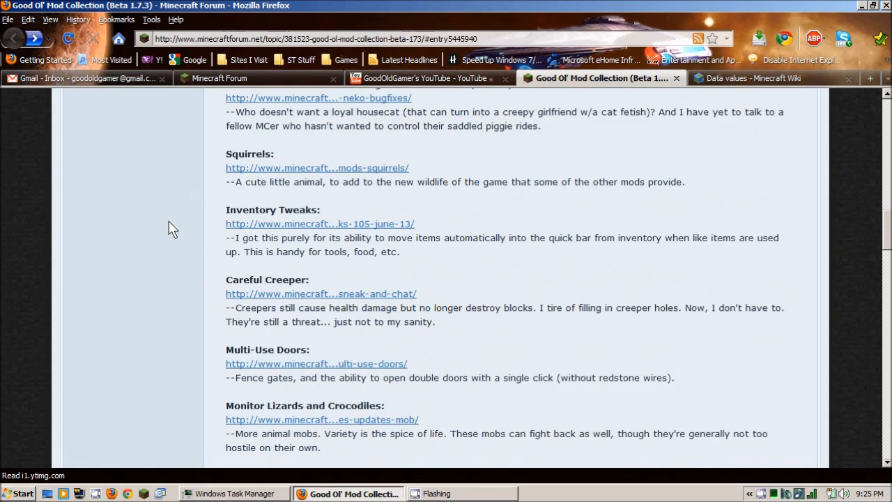
Step: Reread the individual mod entries from Squirrels through Mo' Creatures and go back over the TFC's Mod Manager and MC Patcher entries
scroll(168, 228, down, 4)
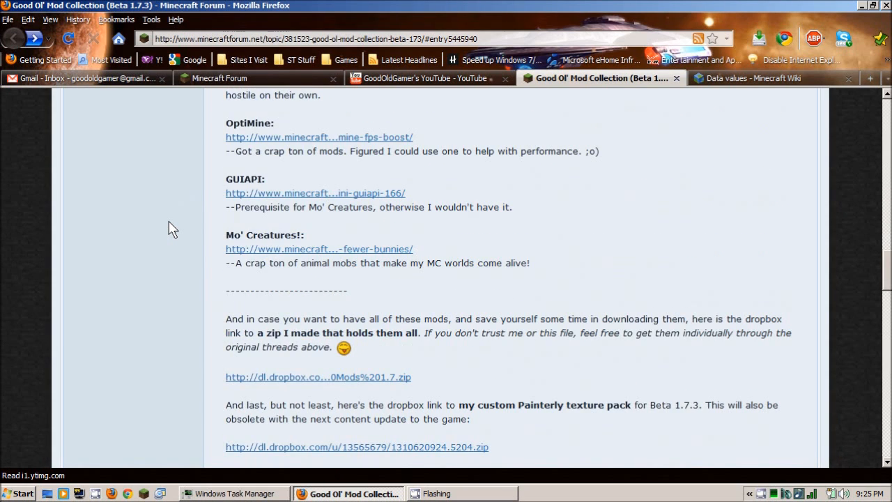
scroll(168, 229, up, 8)
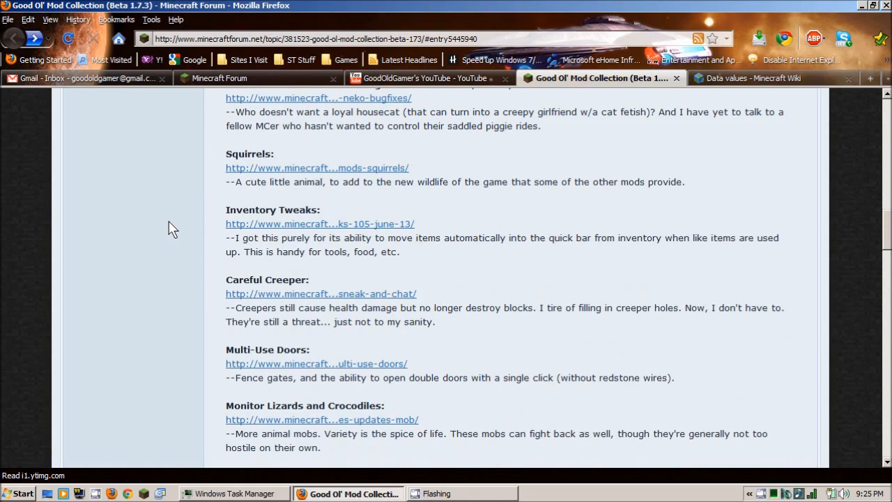
scroll(168, 229, up, 2)
scroll(168, 229, down, 8)
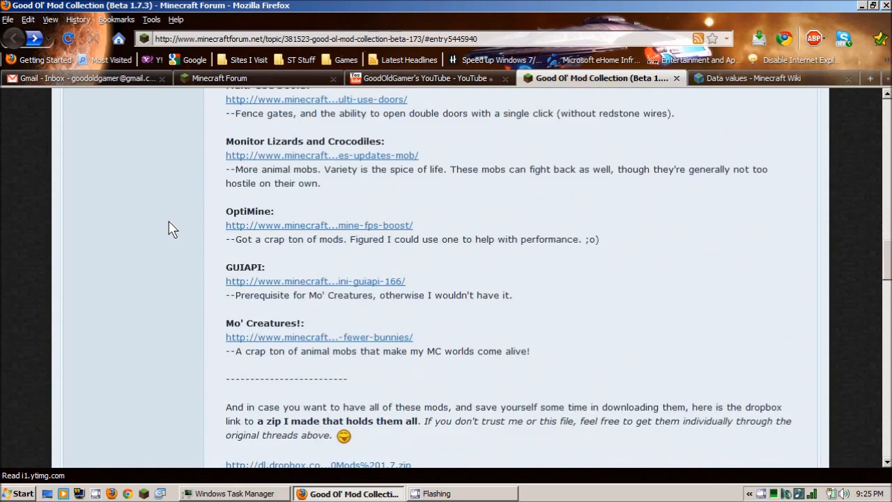
scroll(168, 228, down, 6)
scroll(168, 228, up, 18)
scroll(168, 228, up, 4)
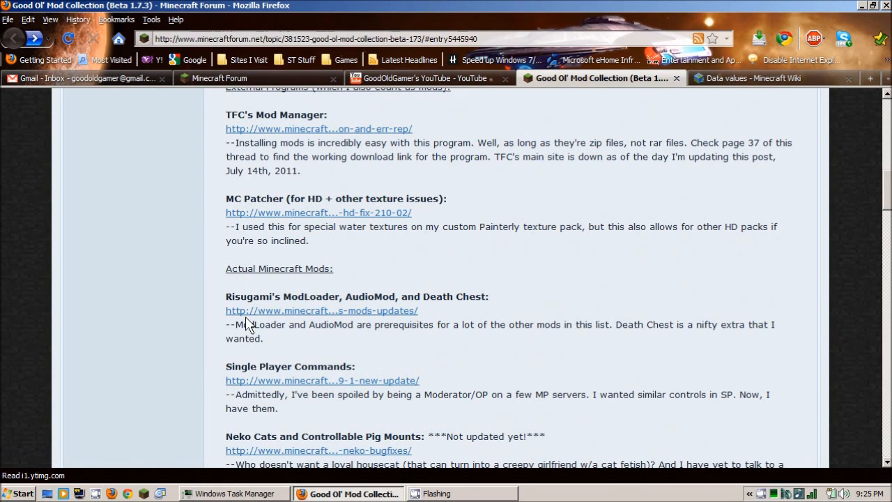
Step: Open the Released Mods subforum through the Mapping and Modding section of the Minecraft Forum
scroll(143, 299, up, 12)
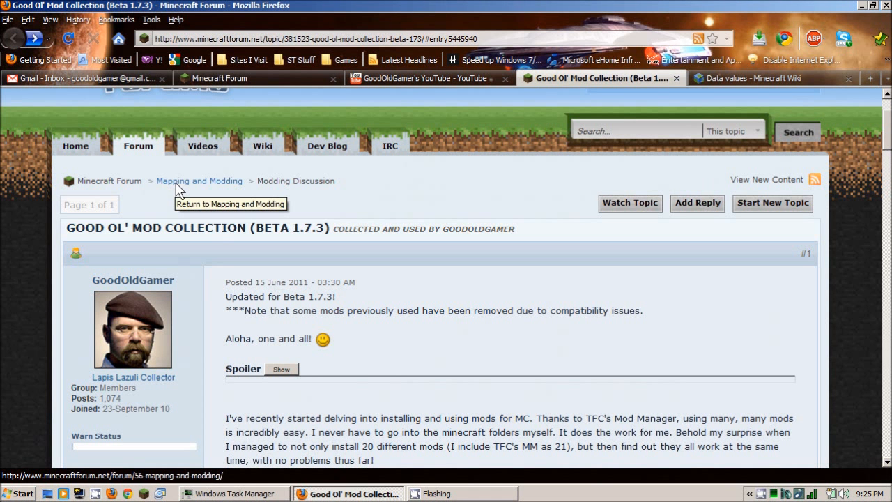
click(177, 185)
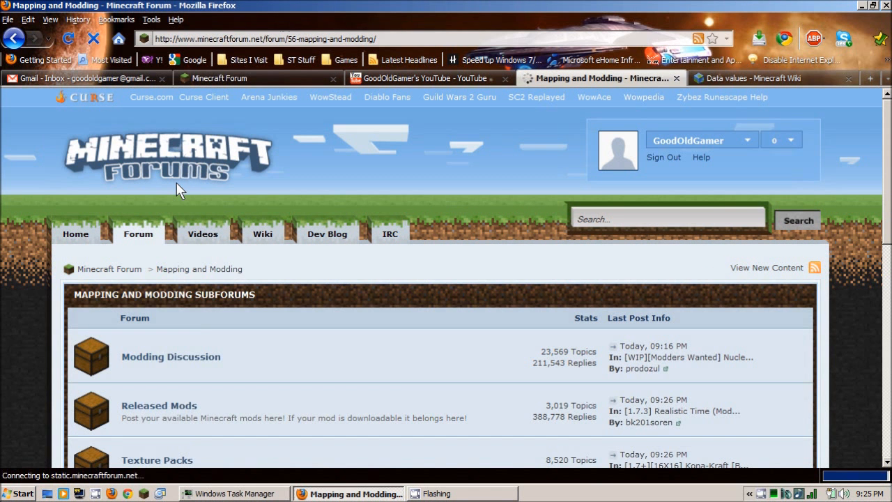
scroll(206, 250, down, 3)
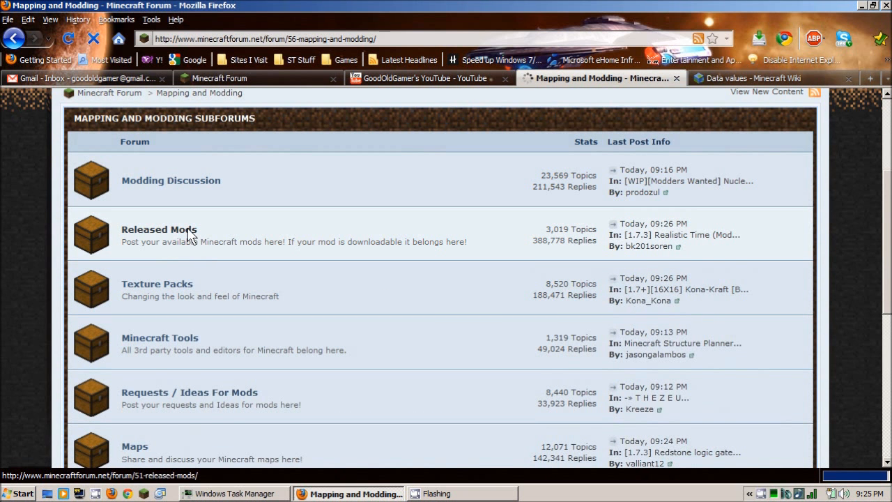
click(190, 235)
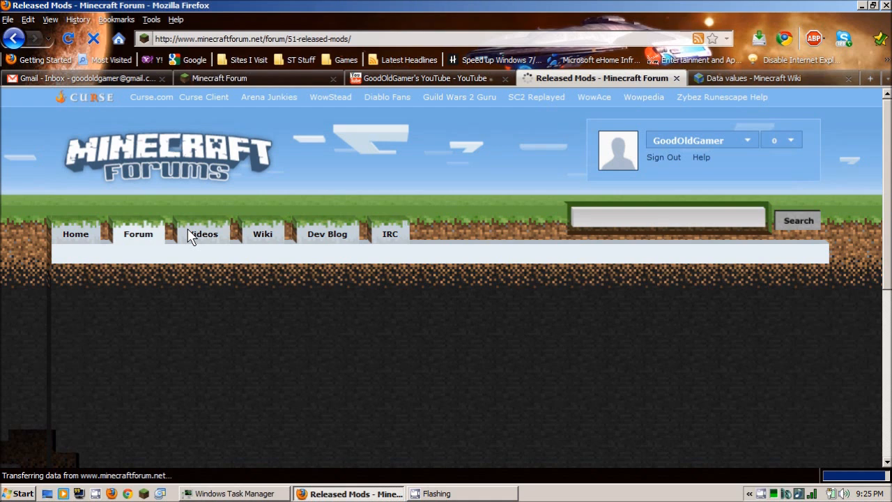
Step: Browse the Released Mods topic list for Beta 1.7.3 mods, from Eloraam's Mods down past Mine and Magic
scroll(227, 270, down, 10)
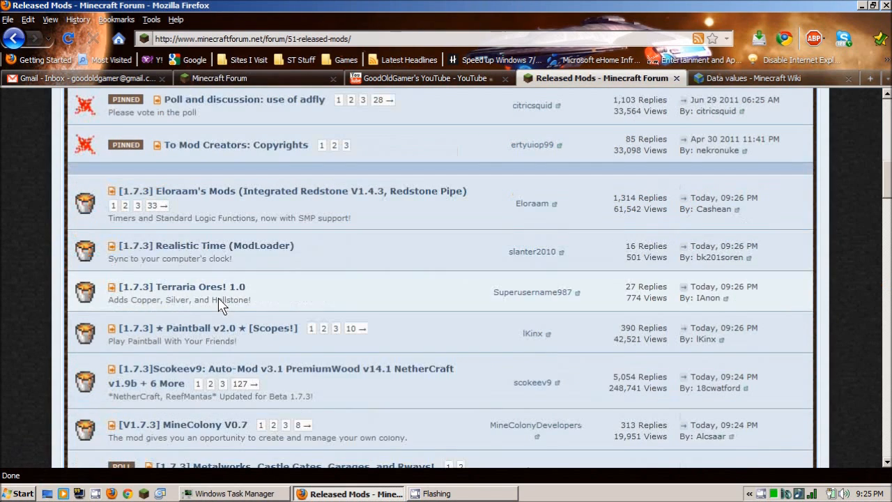
scroll(227, 270, down, 6)
scroll(228, 258, up, 5)
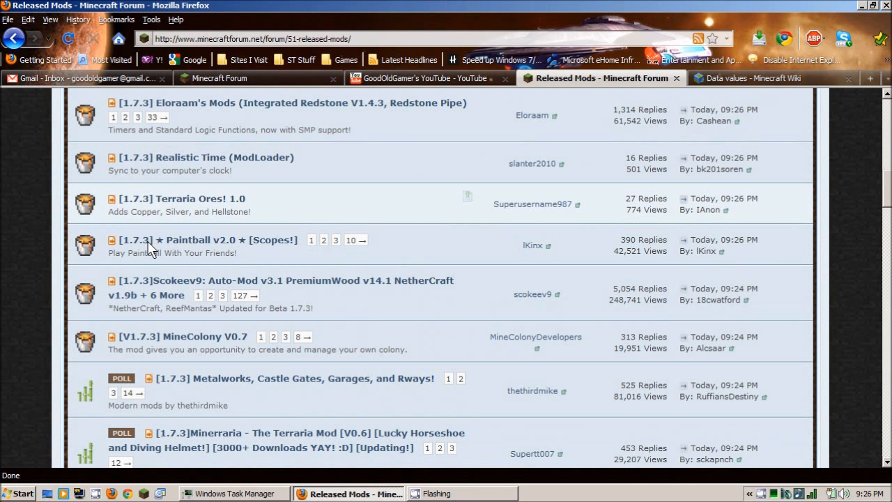
scroll(146, 293, down, 3)
scroll(148, 293, down, 10)
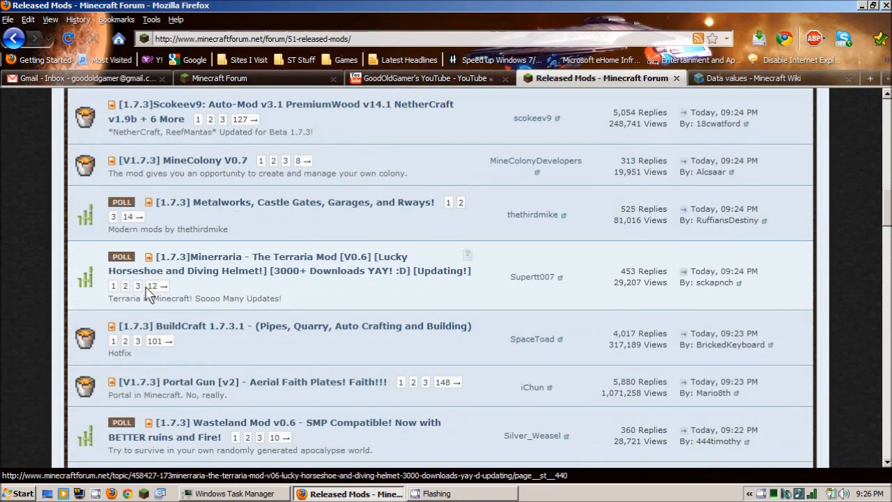
scroll(146, 293, down, 6)
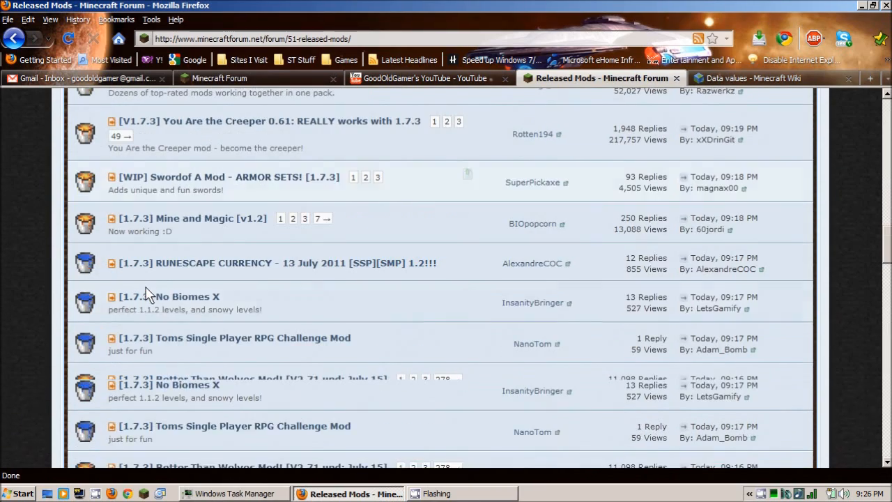
scroll(146, 293, up, 12)
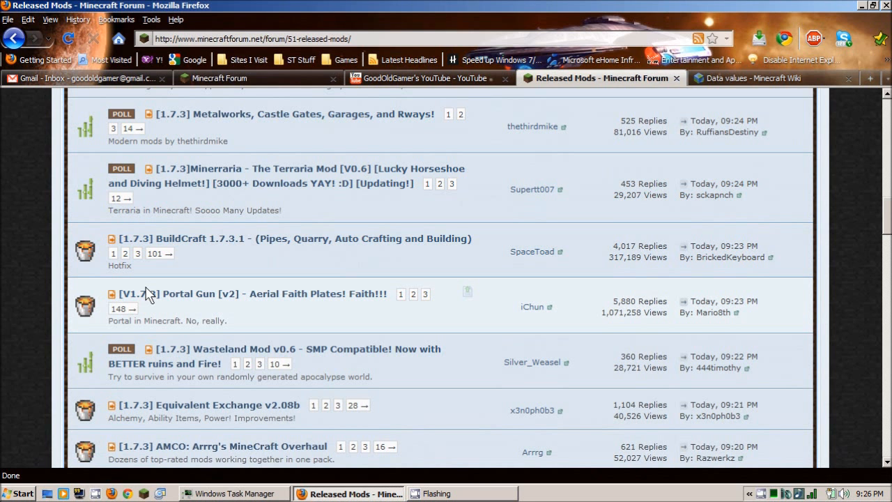
scroll(147, 293, up, 10)
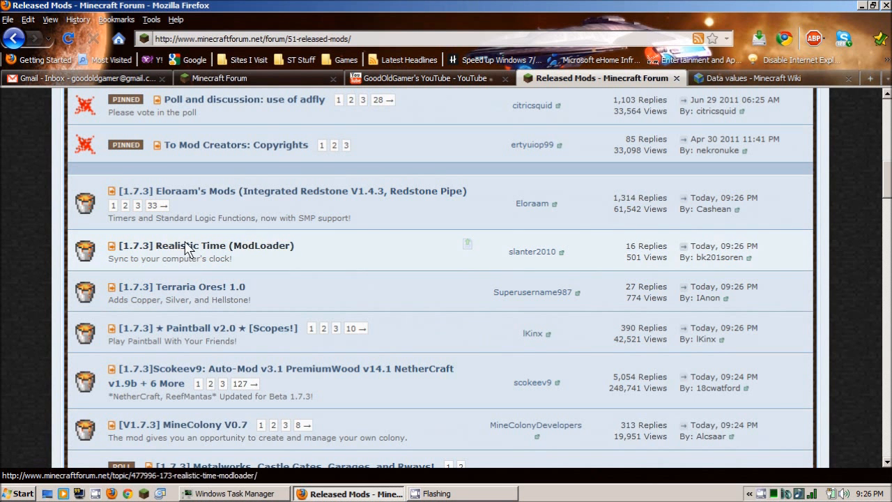
Step: Look over the Released Mods topics from Terraria Ores to BuildCraft again and check the pinned topics and announcements
scroll(172, 221, down, 5)
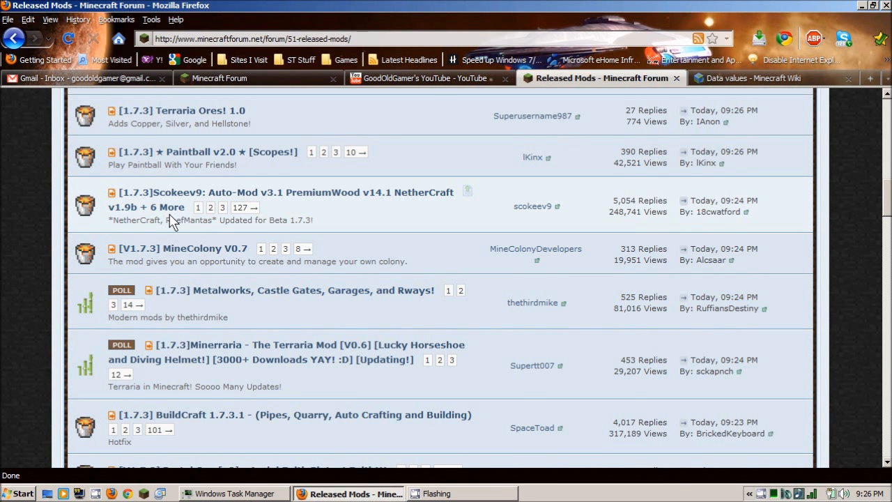
scroll(172, 221, down, 5)
scroll(172, 221, up, 3)
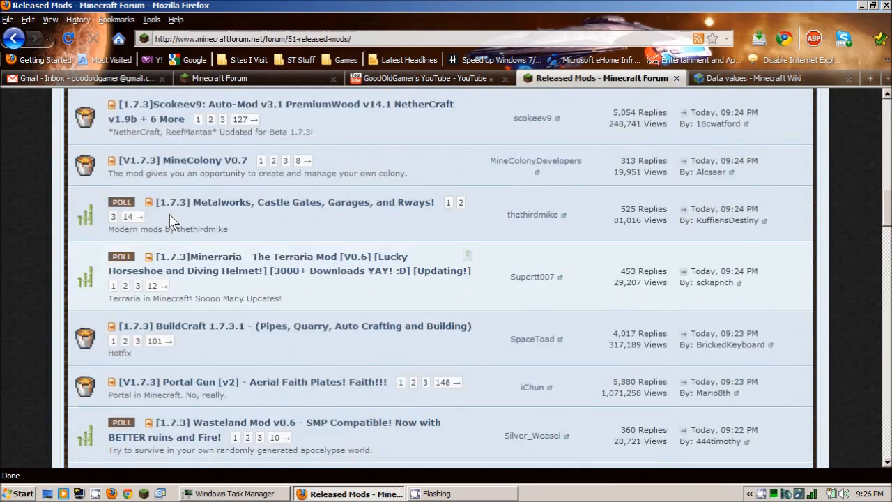
scroll(172, 221, up, 12)
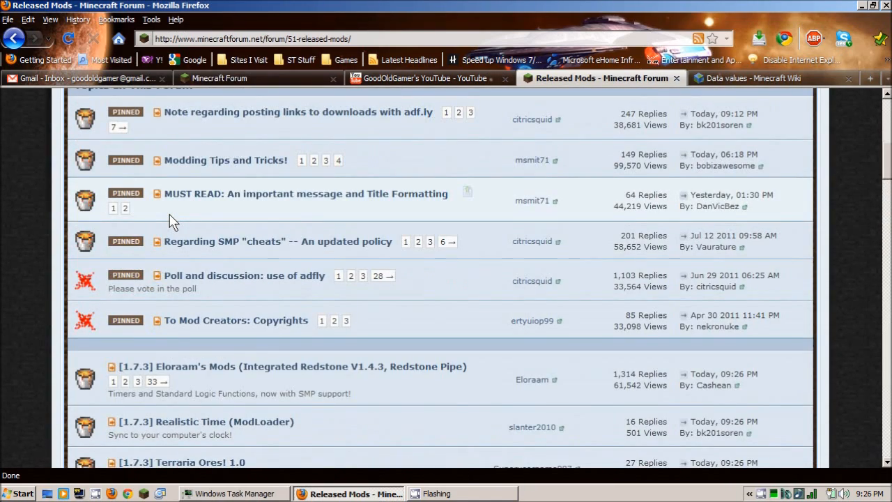
scroll(172, 221, up, 10)
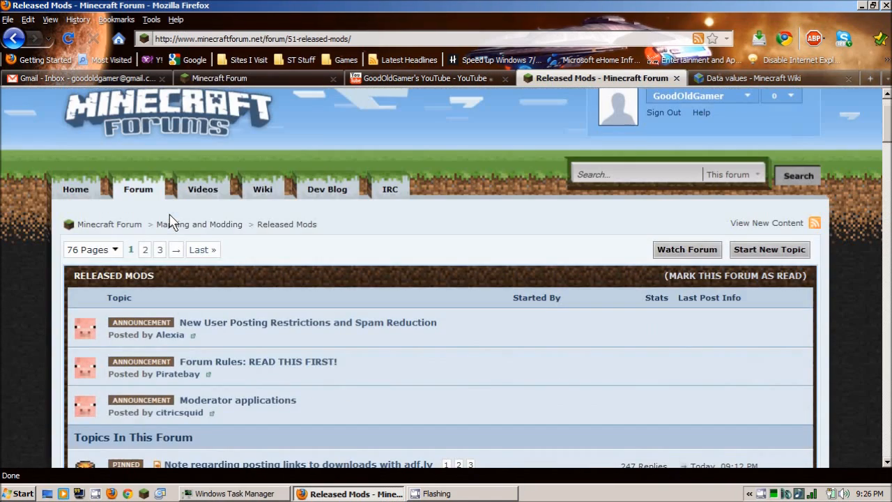
Step: Return to the Good Ol' Mod Collection post and go over its mod list and external programs again
click(13, 43)
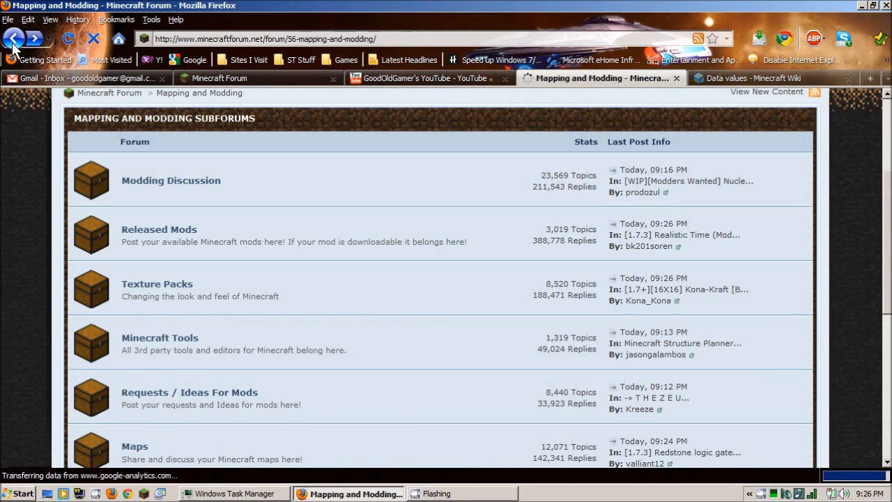
click(12, 43)
scroll(167, 247, down, 20)
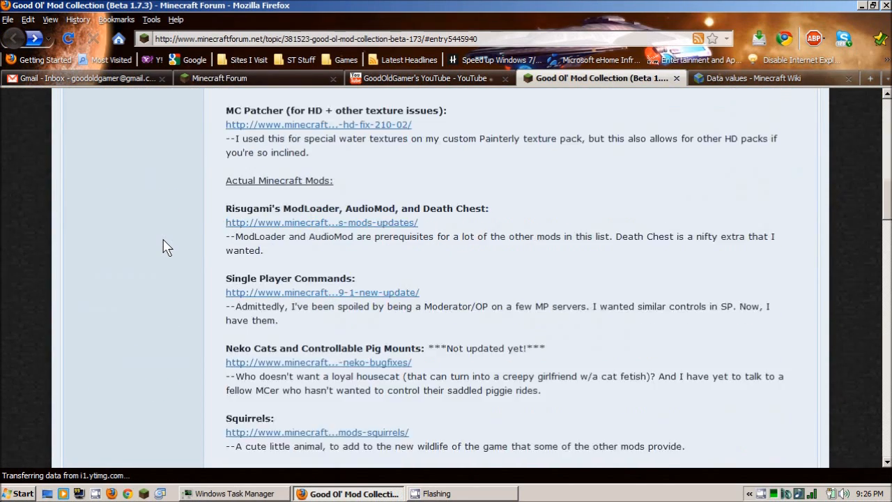
scroll(168, 247, up, 6)
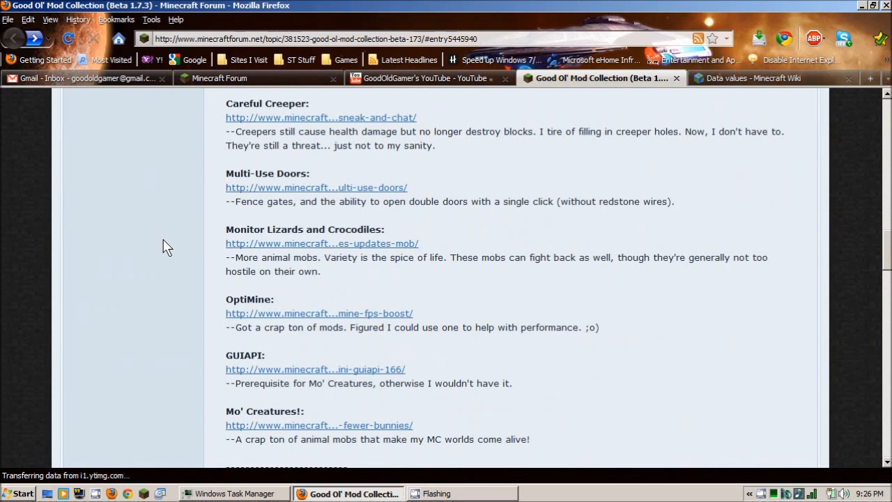
scroll(167, 247, up, 15)
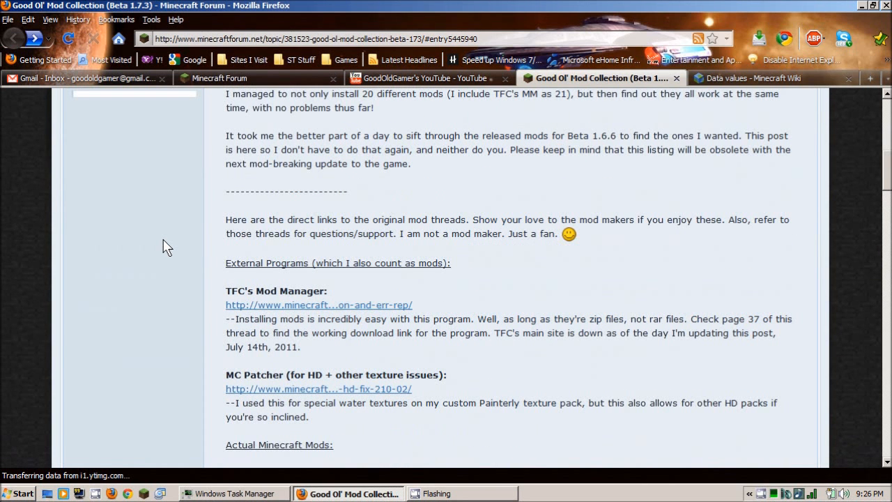
Step: Minimize the browser, check the force update setting in the Minecraft Launcher's options, and close the launcher
click(864, 6)
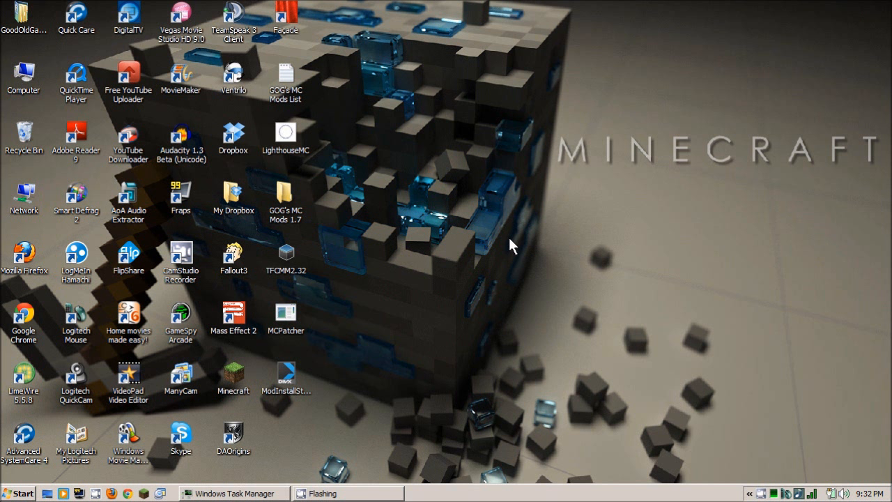
click(240, 383)
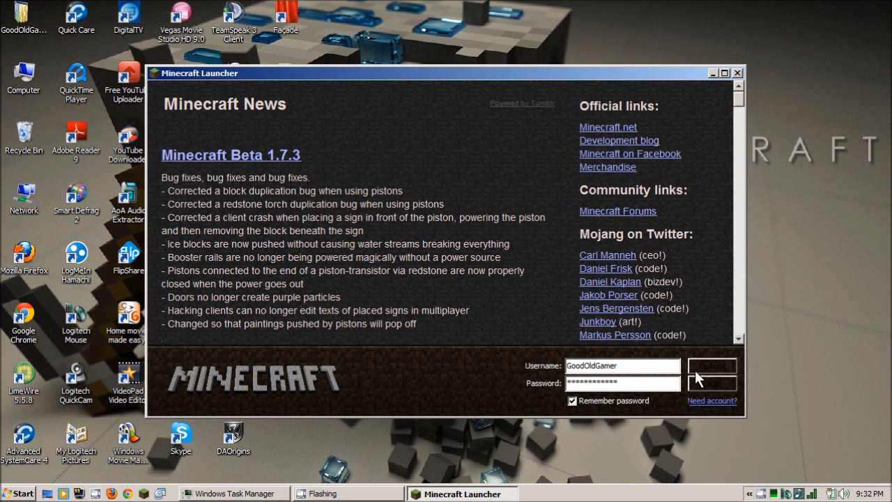
click(720, 367)
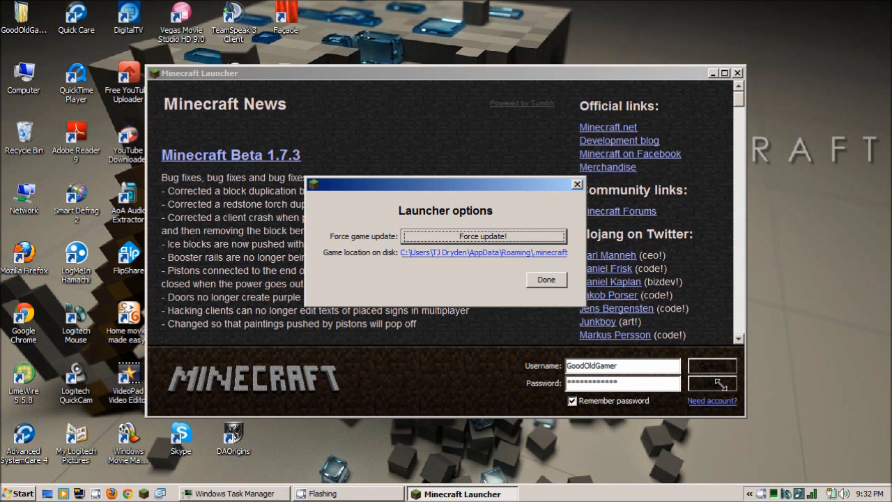
click(577, 186)
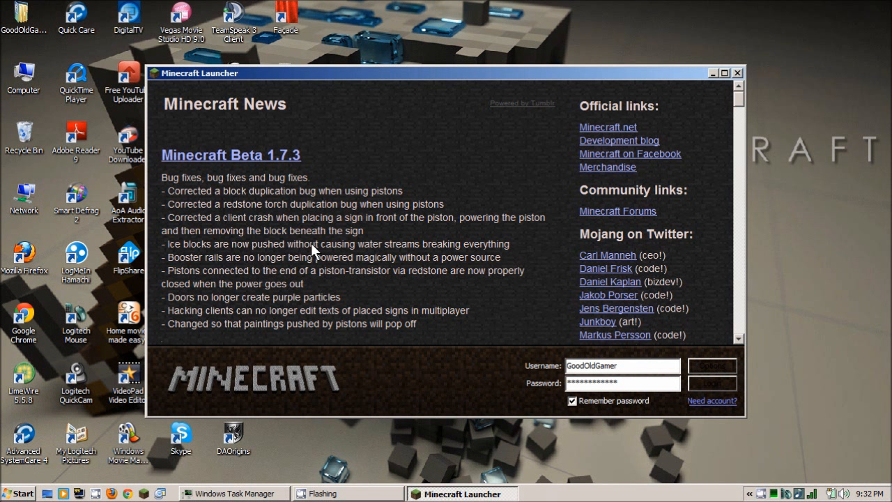
click(738, 73)
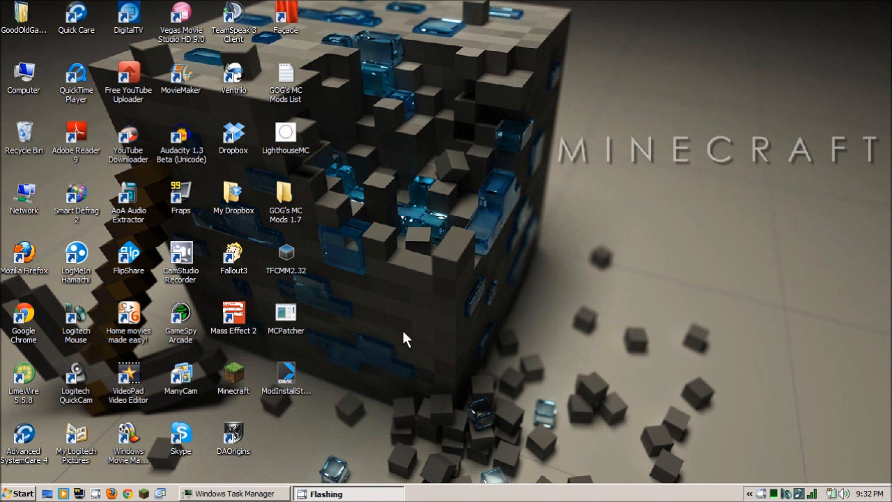
Step: Run MCPatcher from the desktop, patch Minecraft with HD Textures and HD Font enabled, and close the patcher
double_click(282, 314)
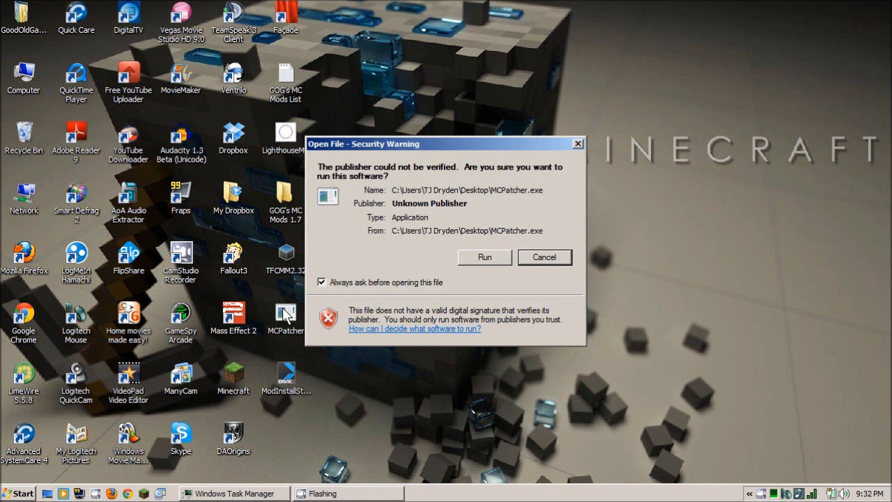
click(477, 257)
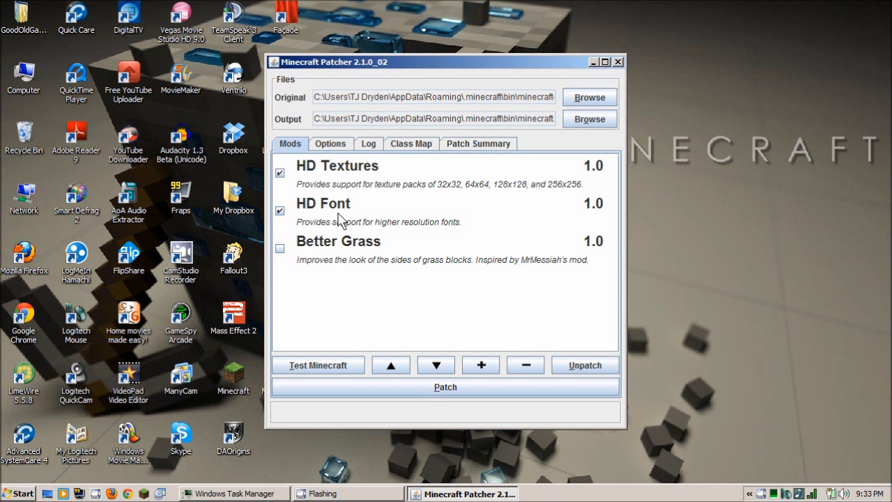
mouse_move(341, 220)
click(454, 388)
click(617, 61)
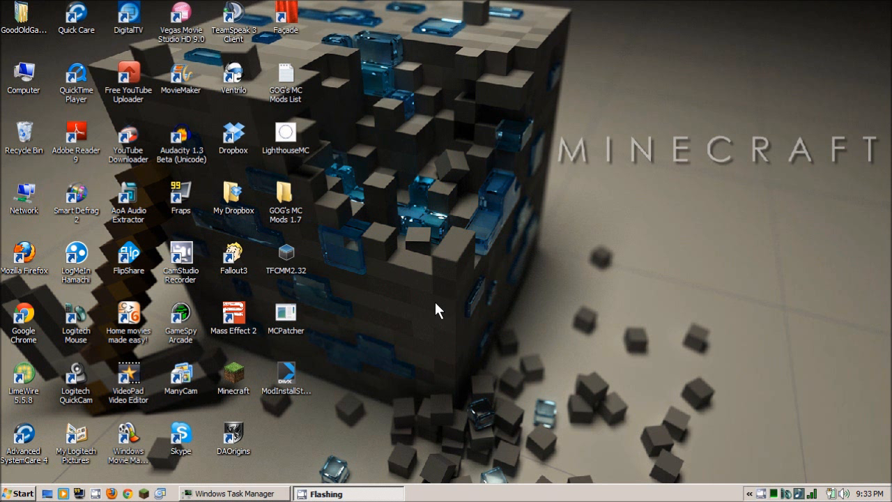
Step: Launch Minecraft with the saved login, maximize its window, and open the singleplayer world list
double_click(237, 379)
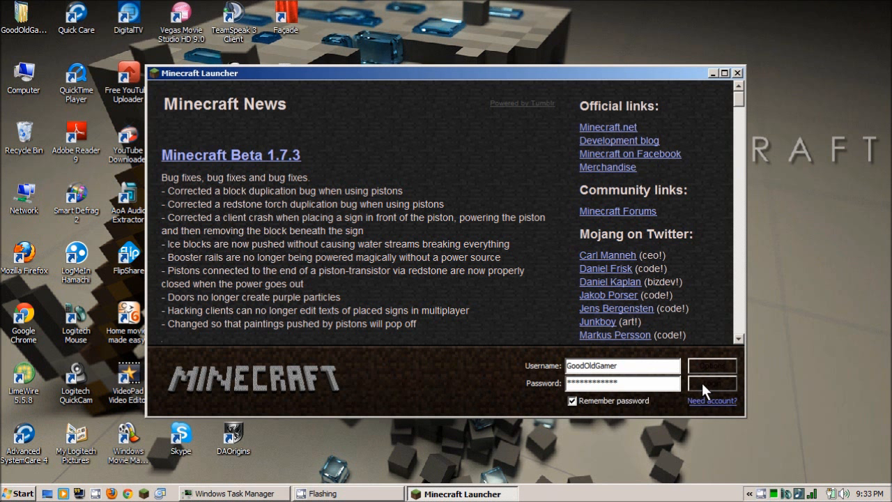
click(709, 382)
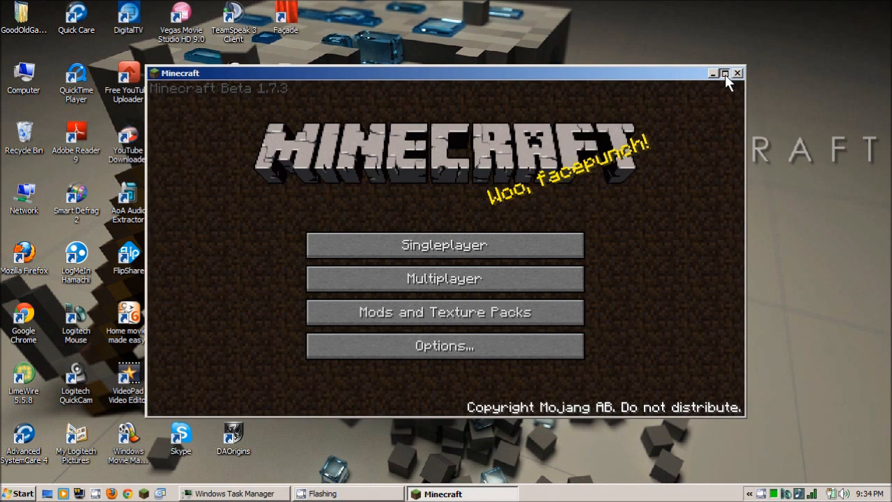
click(723, 72)
click(462, 216)
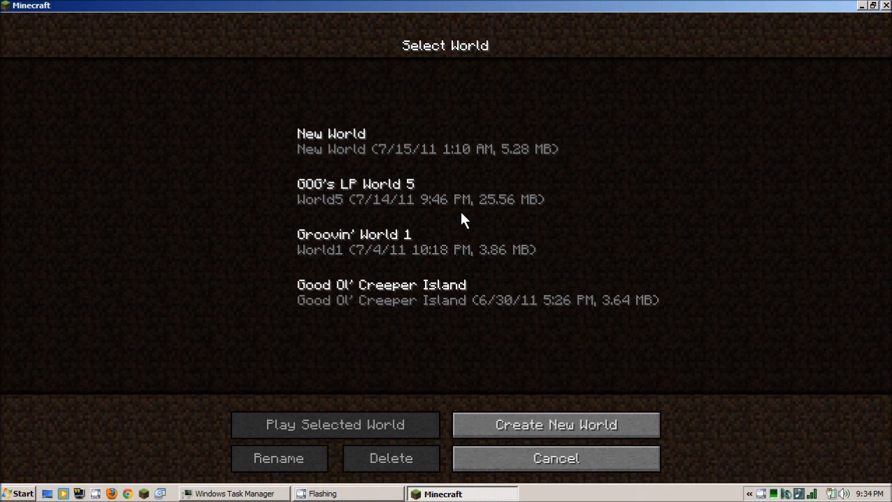
Step: Delete the world named New World and confirm its deletion
click(410, 142)
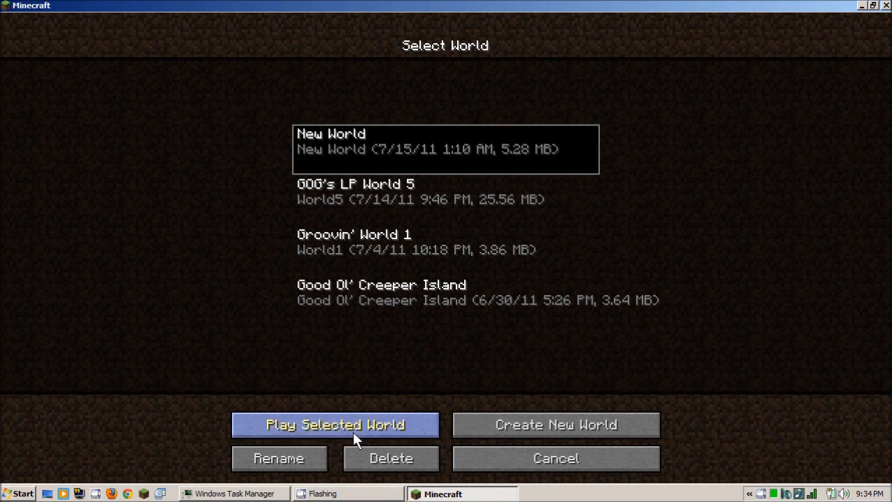
click(401, 458)
click(397, 240)
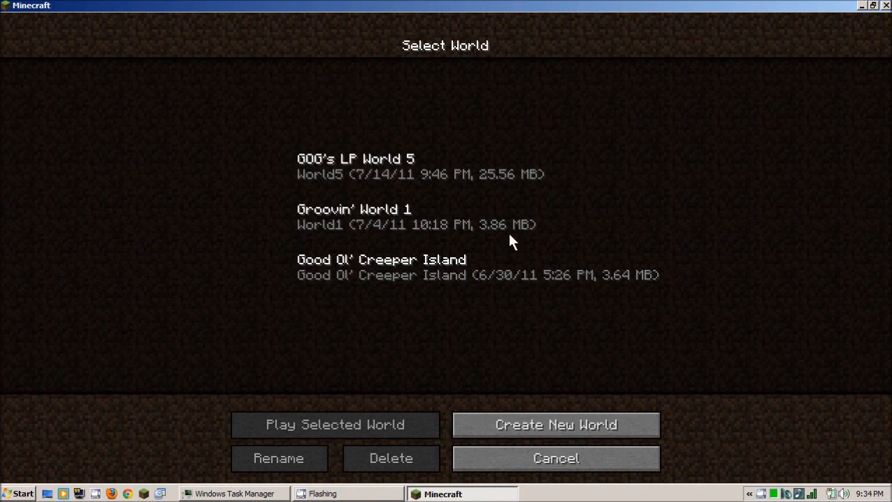
Step: Create a singleplayer world with the default name New World and a random seed, and walk around the spawn area
click(519, 426)
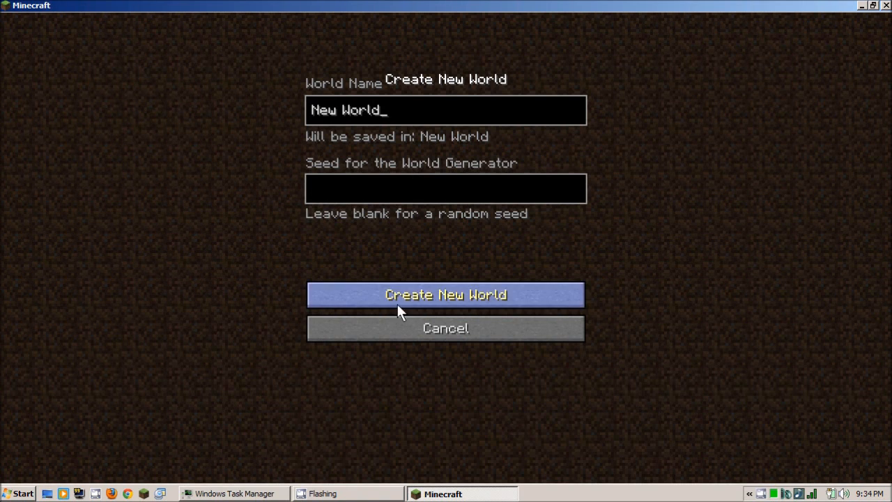
click(418, 295)
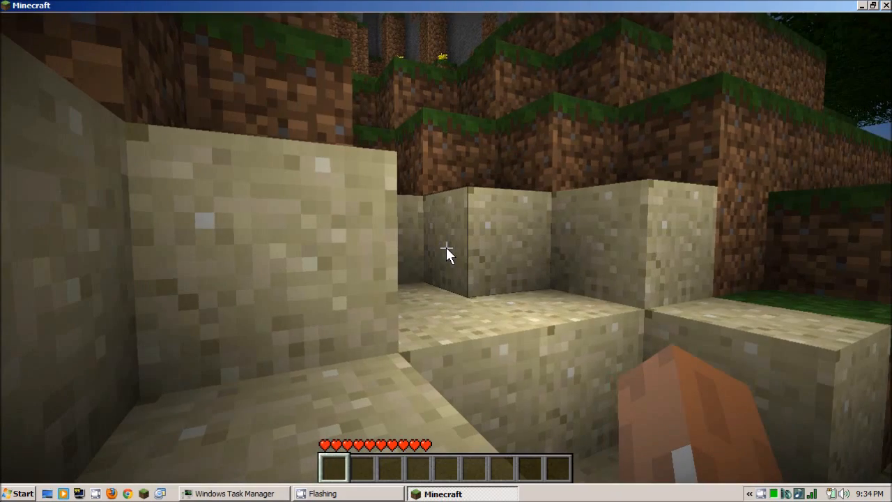
key(w)
key(space)
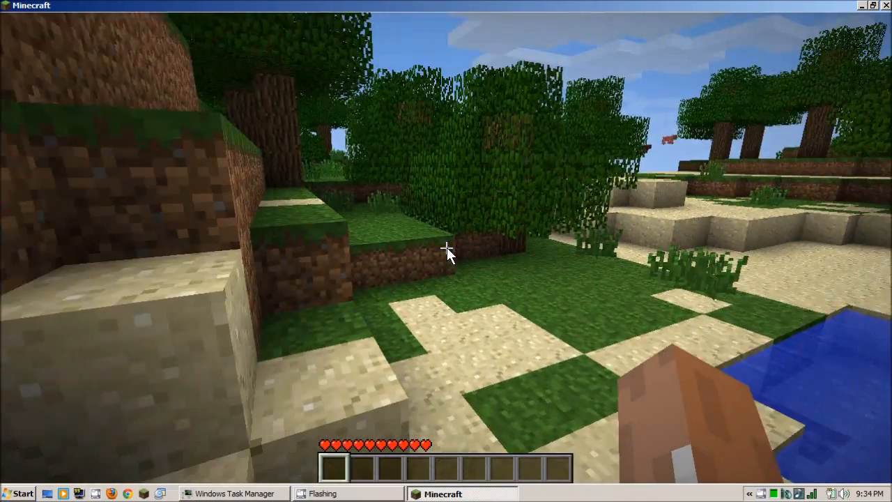
key(w)
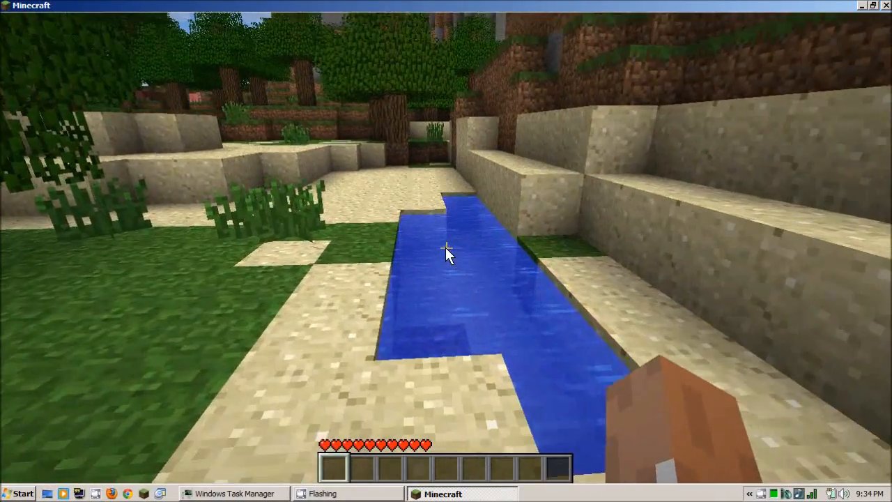
Step: Save and quit to the title screen, and apply the texture pack GOG's Custom Painterly 1.7 (1309492229.7367.zip)
key(Escape)
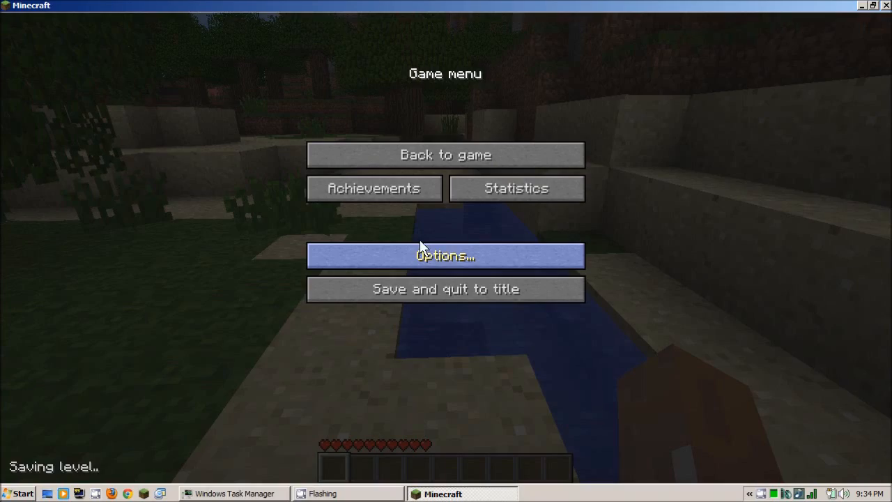
click(376, 290)
click(451, 281)
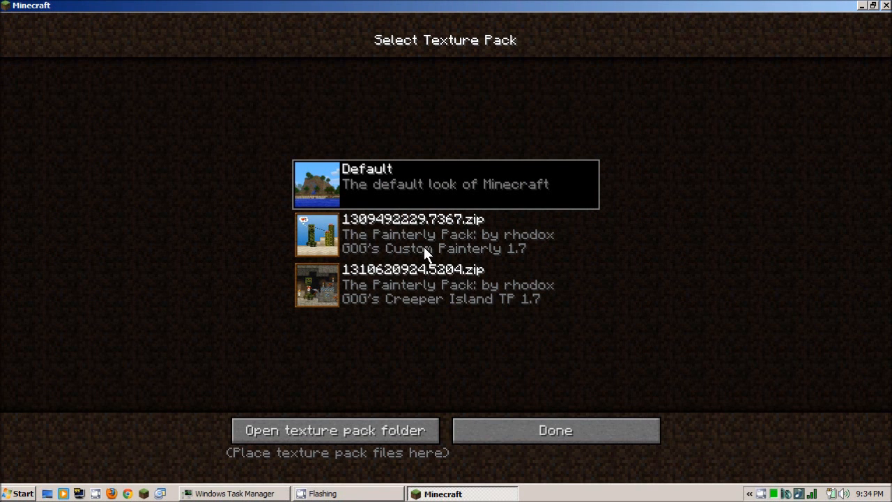
click(425, 248)
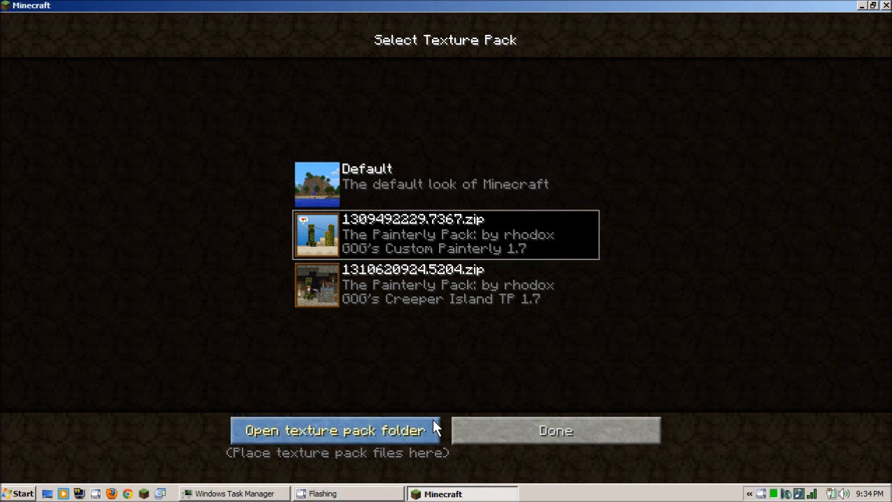
click(496, 430)
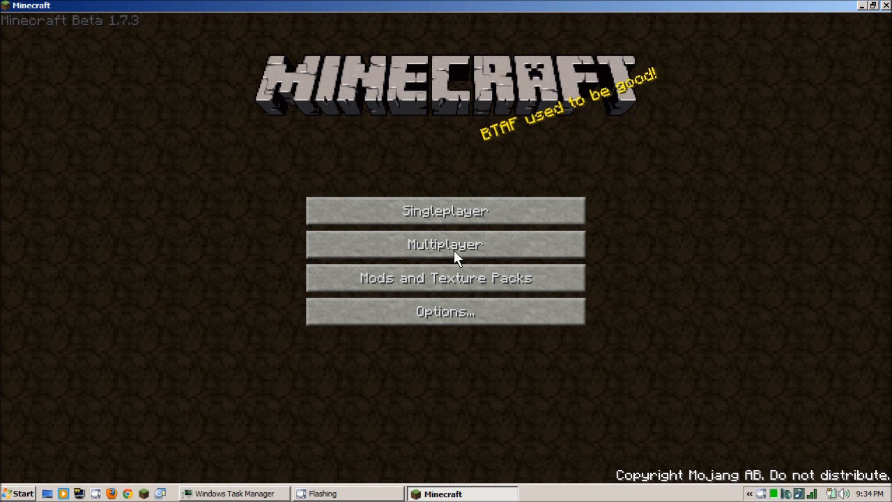
Step: Load the world named New World and walk around the sand, trees and water to examine the Painterly textures
click(442, 216)
click(374, 147)
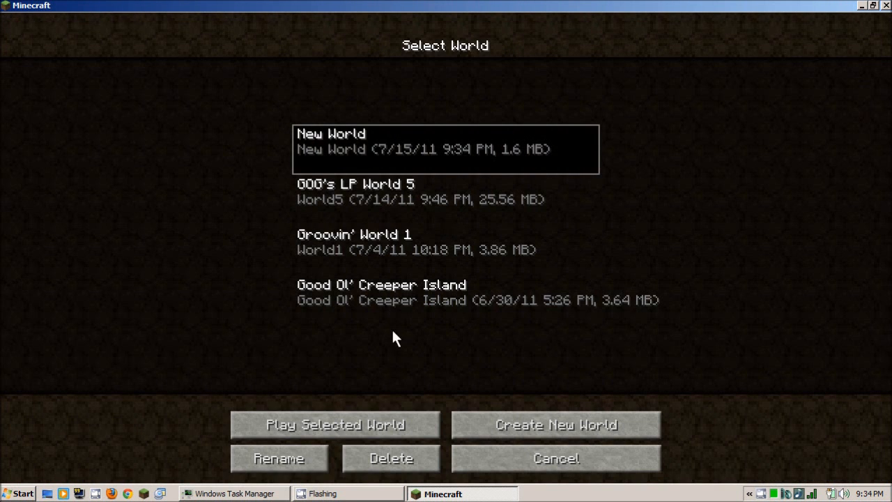
click(376, 420)
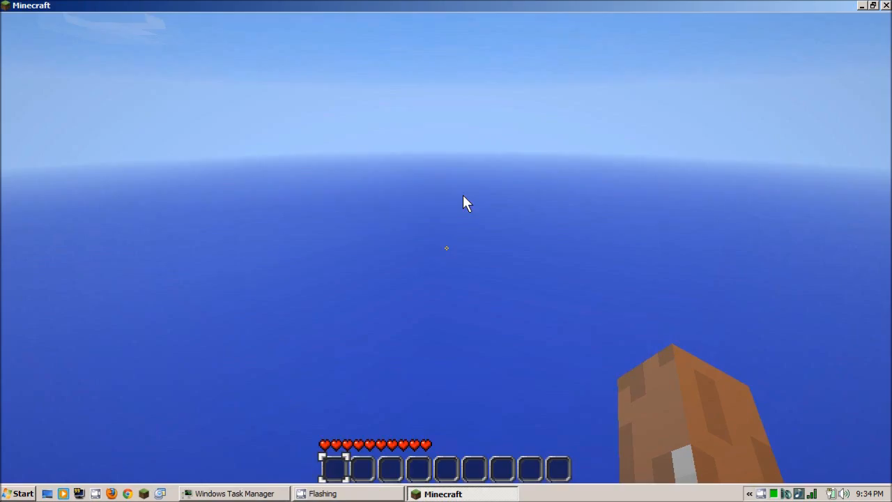
key(w)
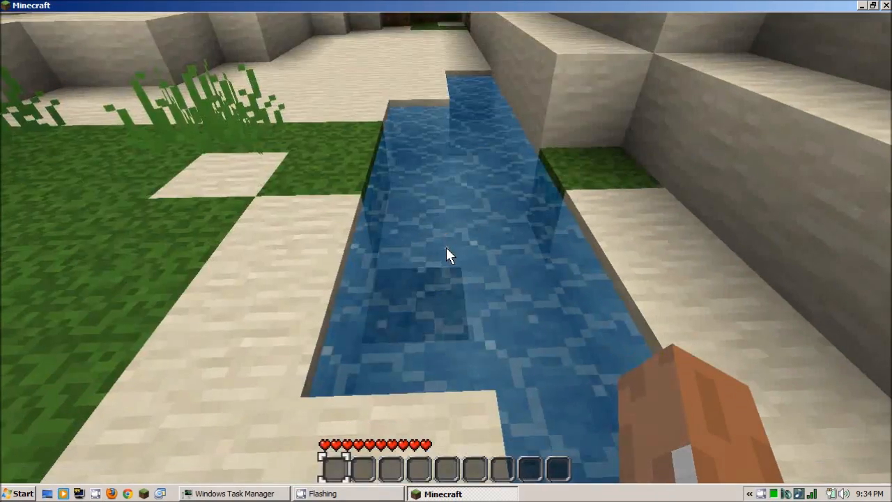
key(w)
key(w)
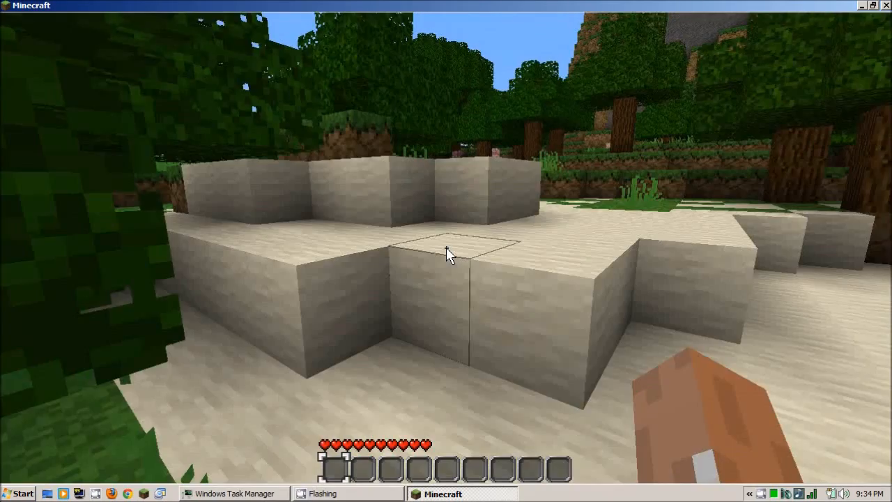
key(w)
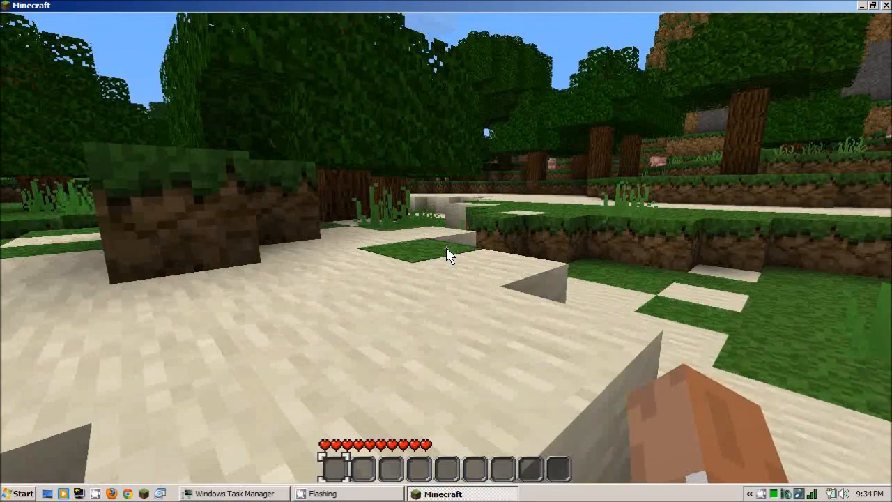
key(w)
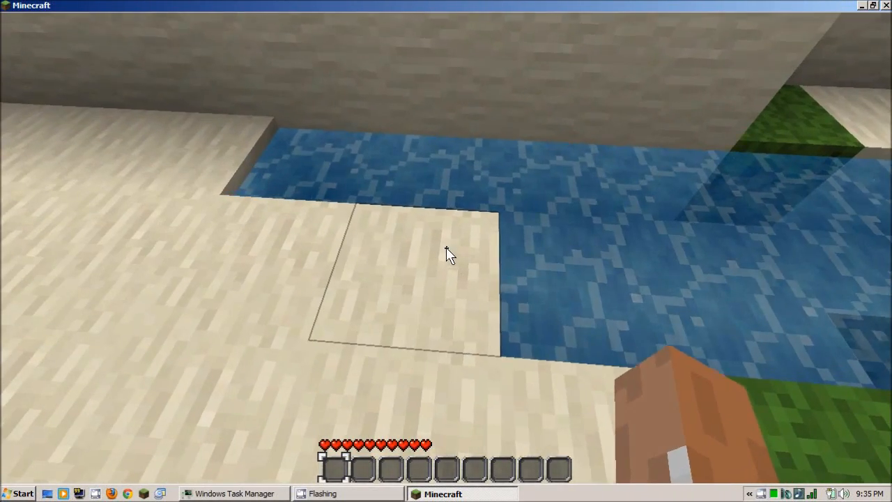
Step: Dig out sand blocks at the edge of the water, collect them, and place one back in the gap
click(446, 251)
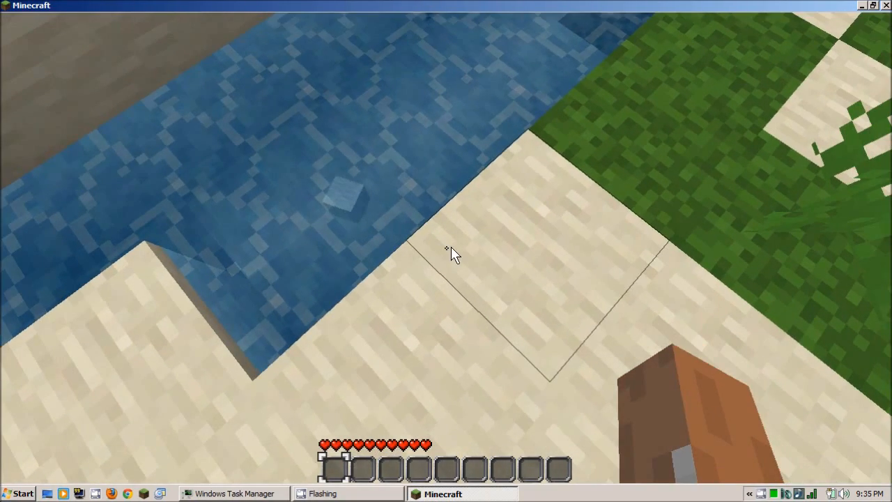
click(451, 247)
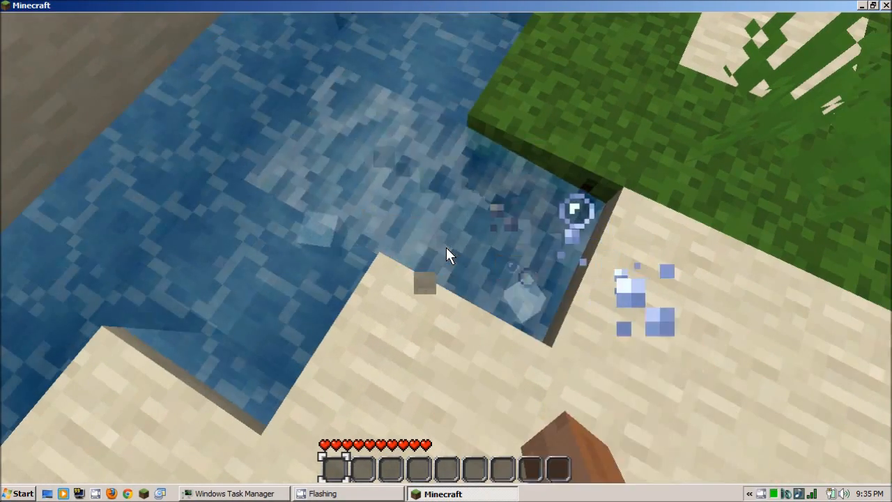
key(w)
key(w)
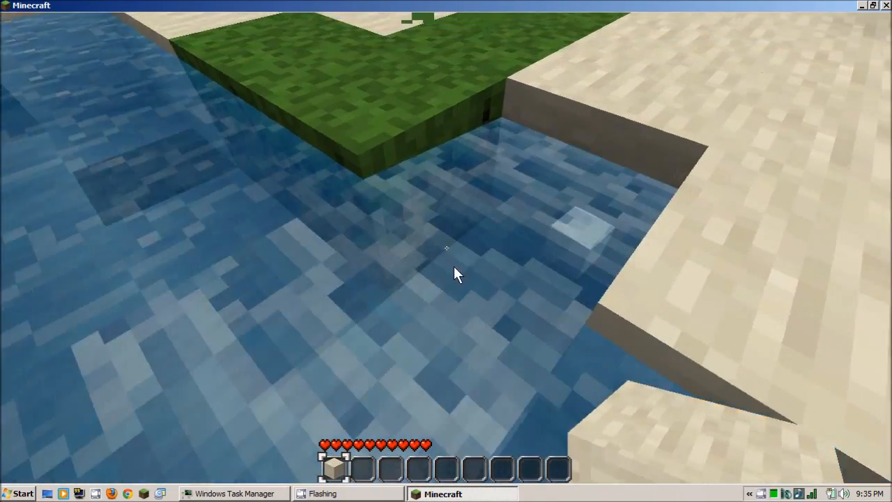
key(space)
click(433, 247)
key(w)
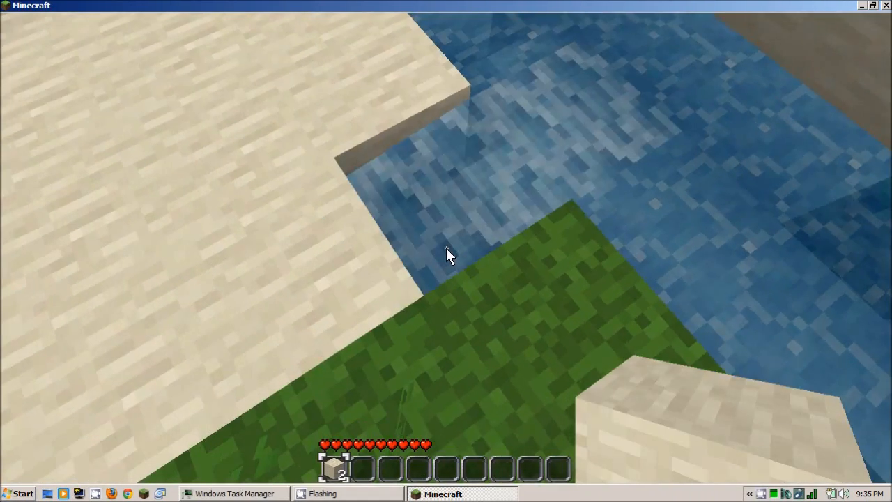
right_click(446, 247)
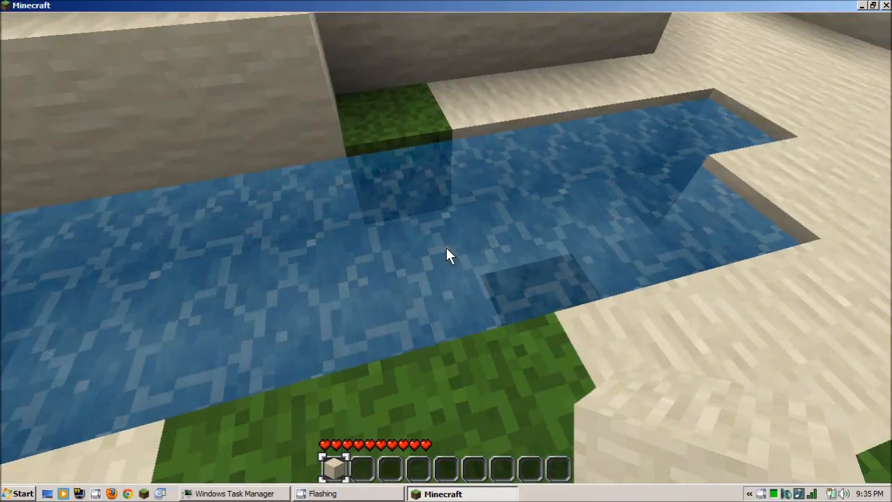
Step: Walk along the narrow pool and examine the water animation and surrounding sand from both ends
key(w)
key(space)
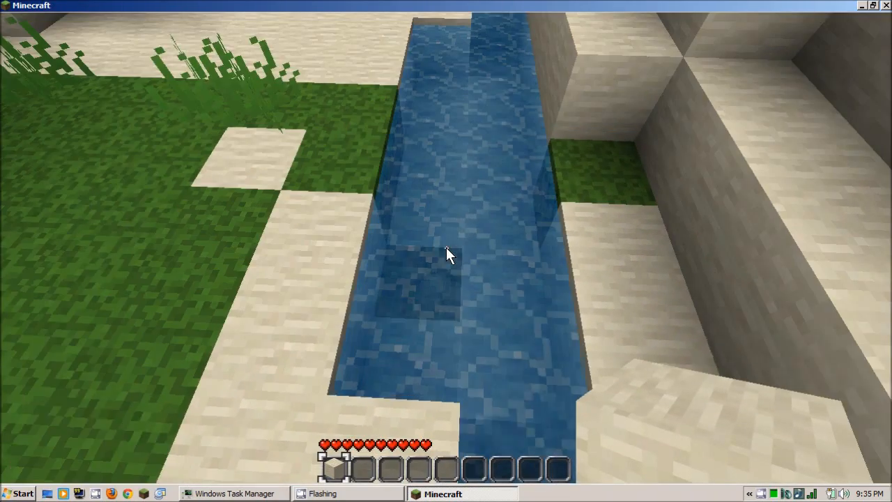
key(w)
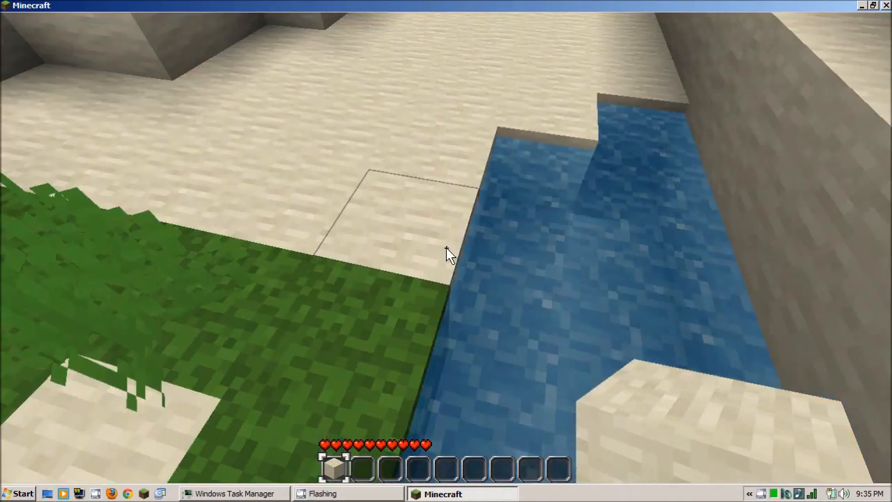
key(w)
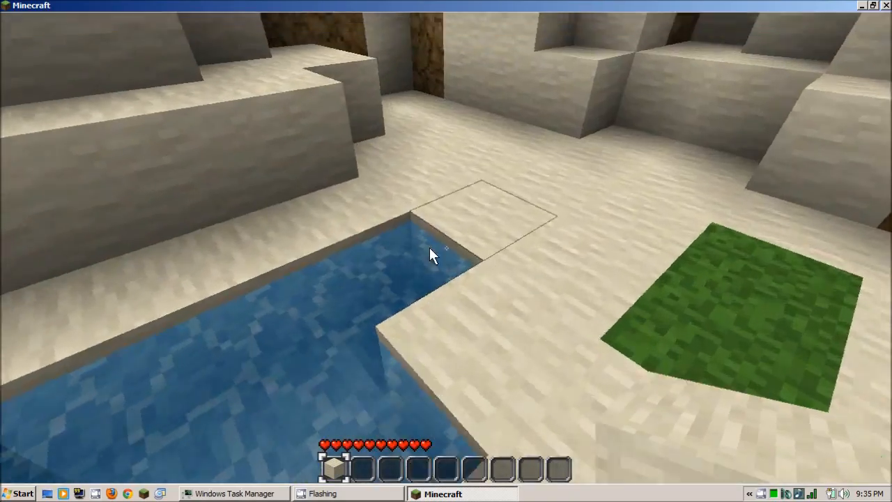
key(w)
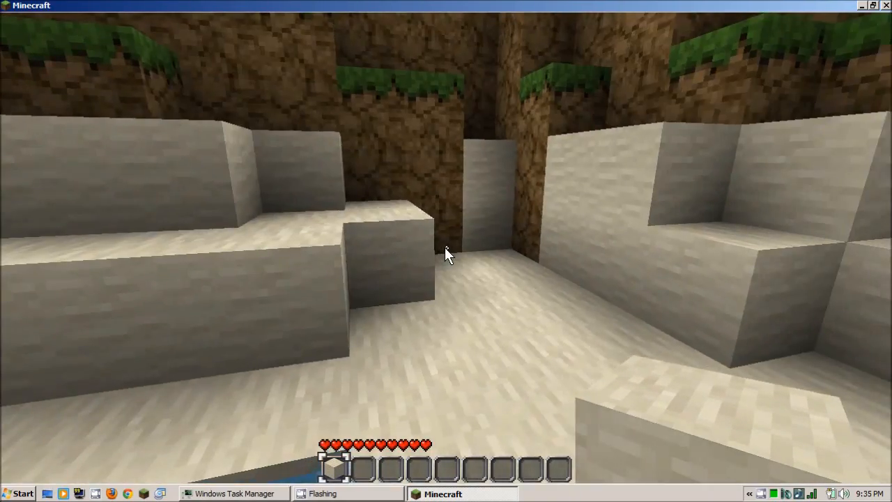
key(w)
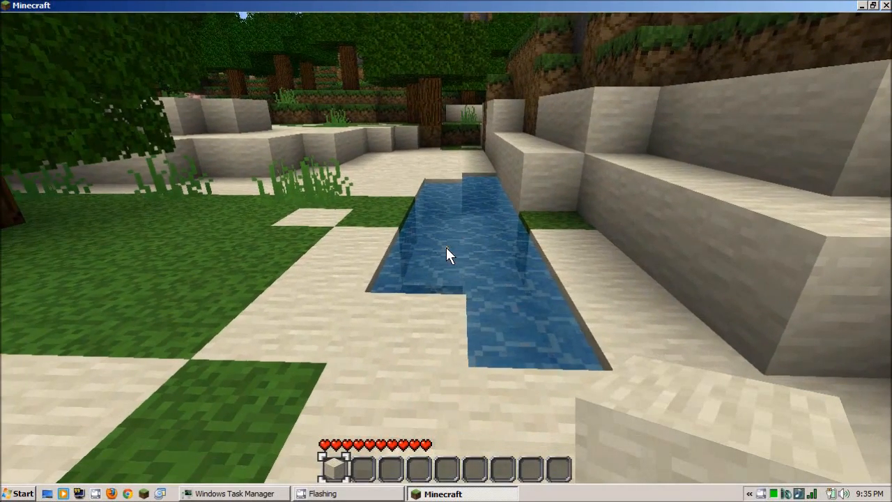
Step: Save and quit the world to the title screen, and close Minecraft
key(Escape)
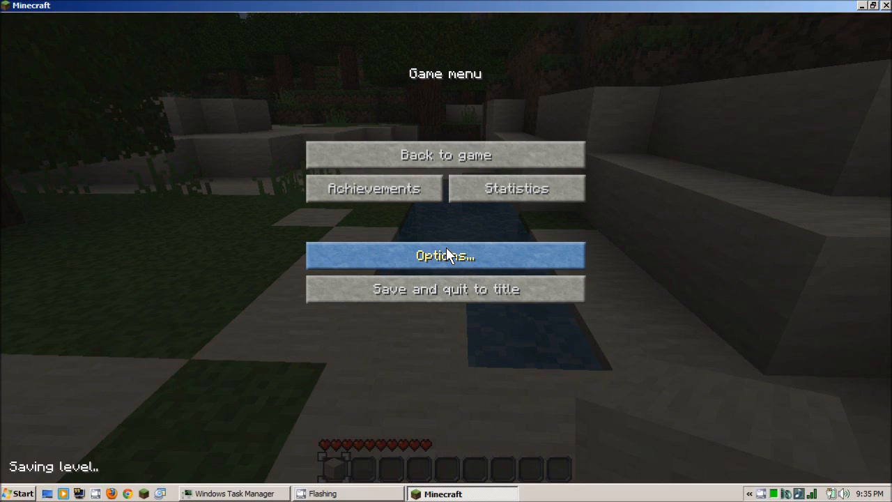
click(393, 294)
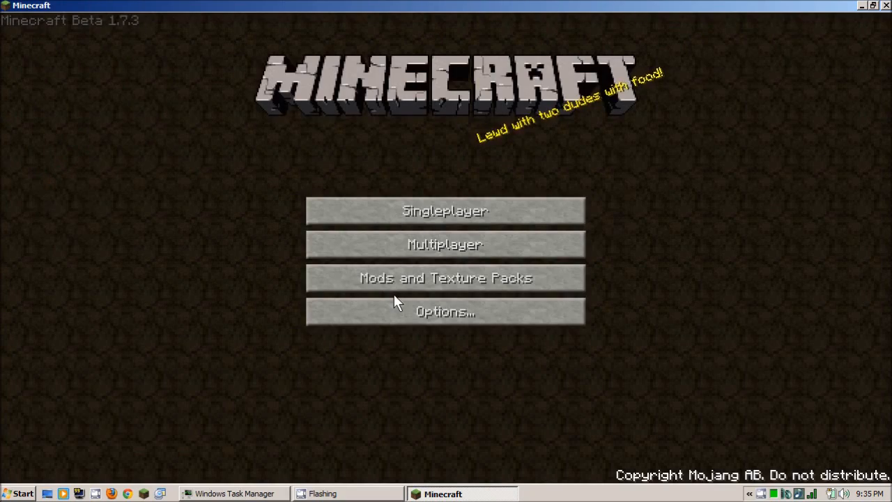
click(886, 6)
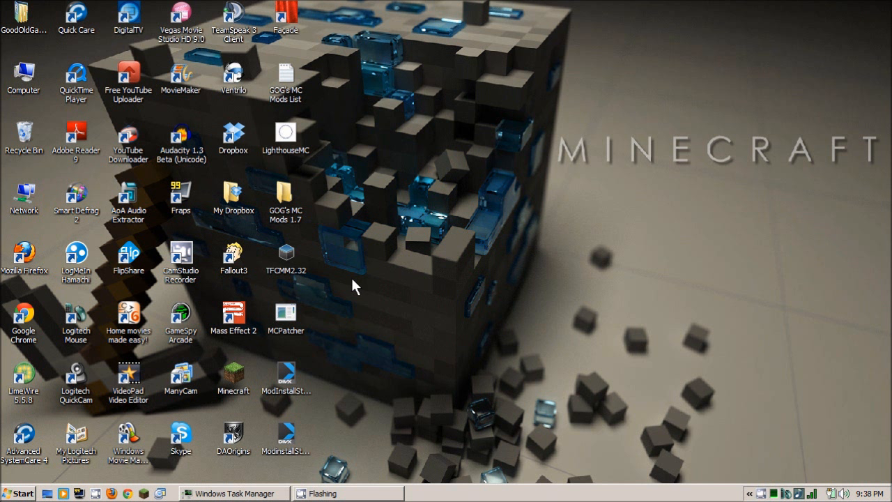
Step: Run TFCMM2.32 from the desktop, allow it past the security warning, and decline the update
double_click(301, 275)
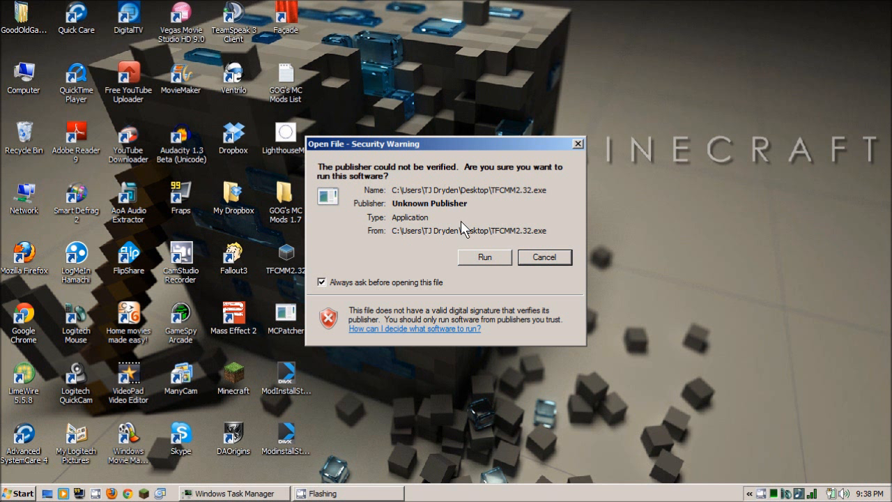
click(483, 258)
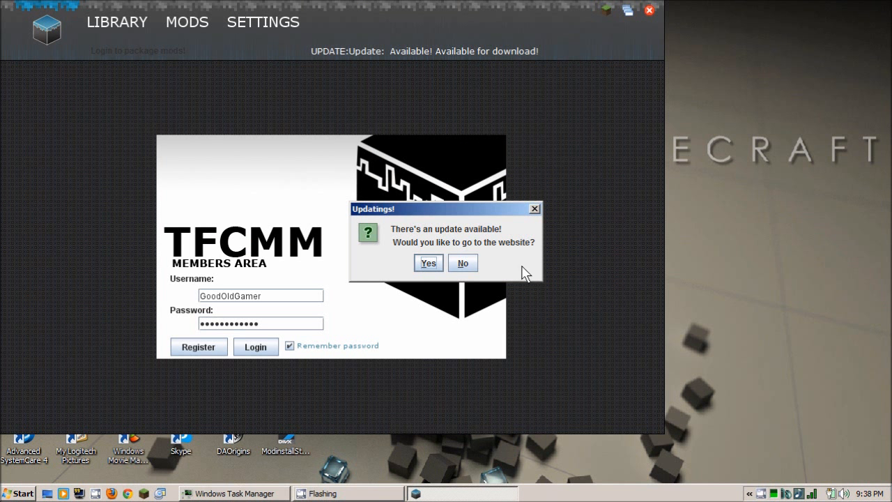
click(470, 263)
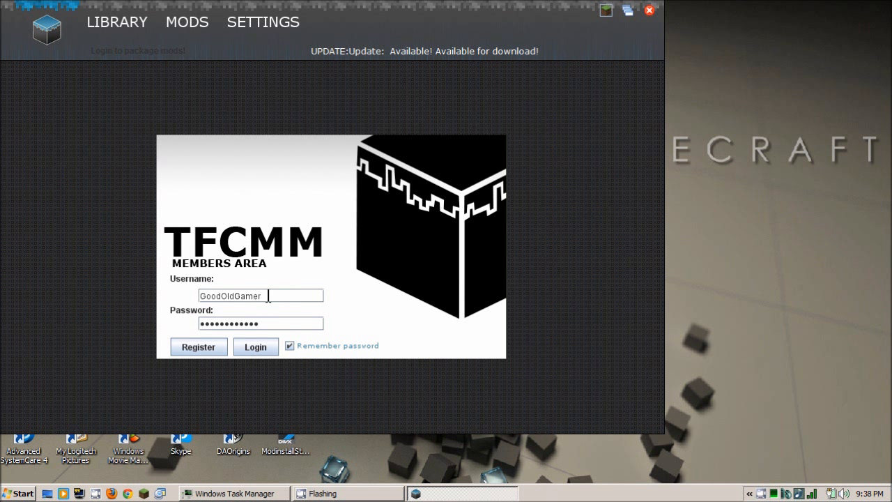
Step: Reset the mod manager to its first-run state in its settings
click(251, 25)
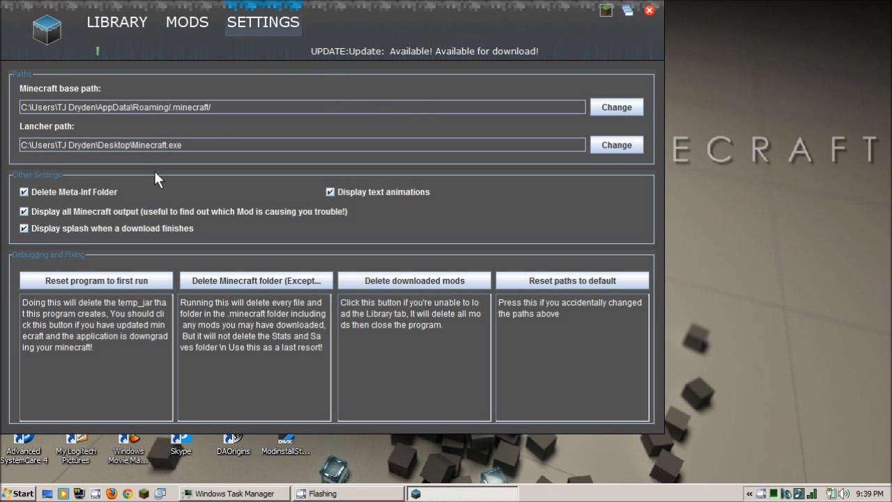
click(113, 283)
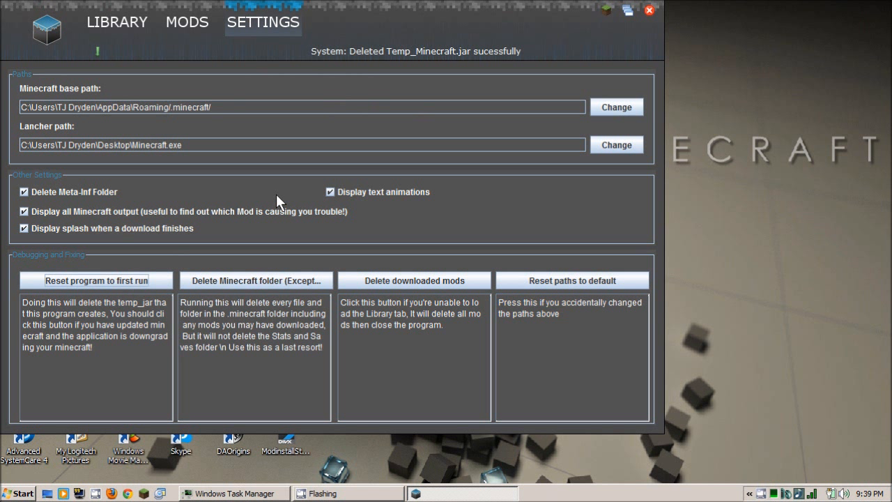
Step: Check the mod library and the downloadable mods list, and return to the library
click(142, 21)
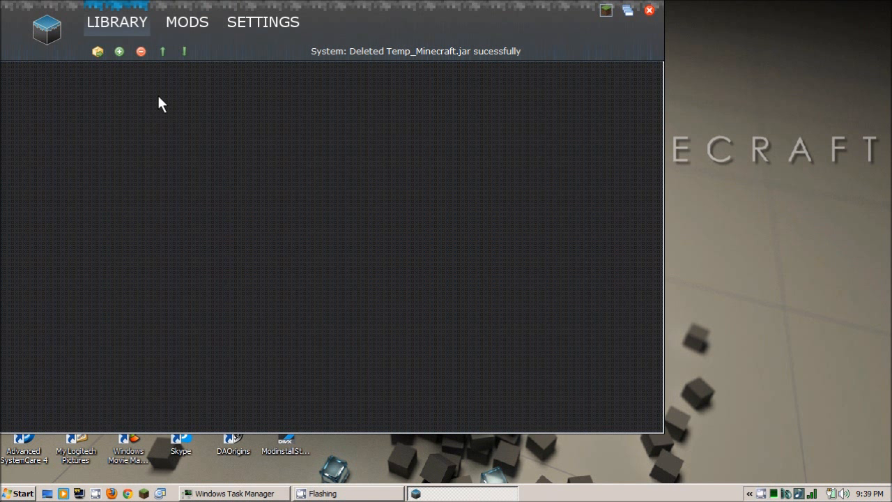
click(200, 24)
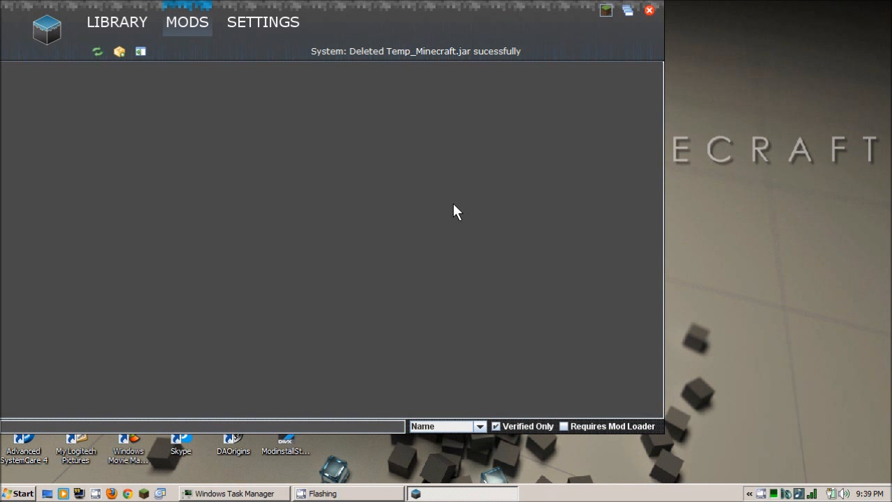
click(116, 21)
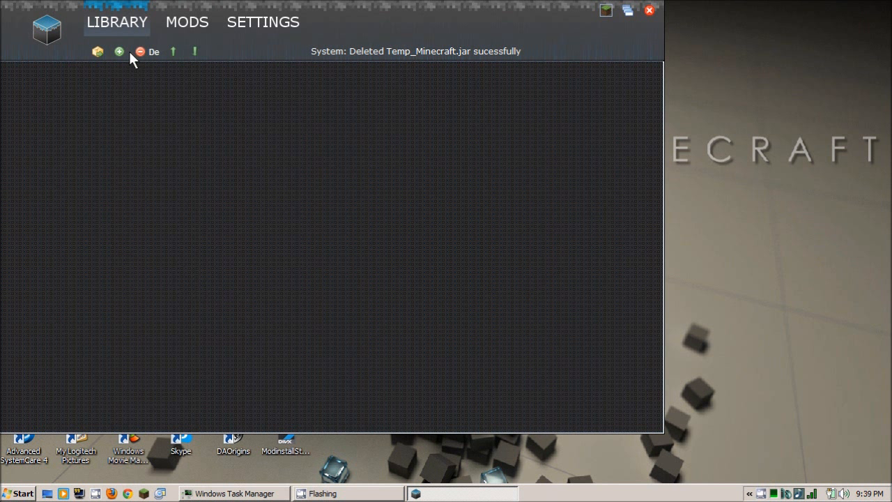
Step: Add AudioMod.zip, GuiAPI0.10.4-1.7.zip and ModLoader.zip from GOG's MC Mods 1.7 to the library and install them, answering No to the Apple computer question
click(130, 52)
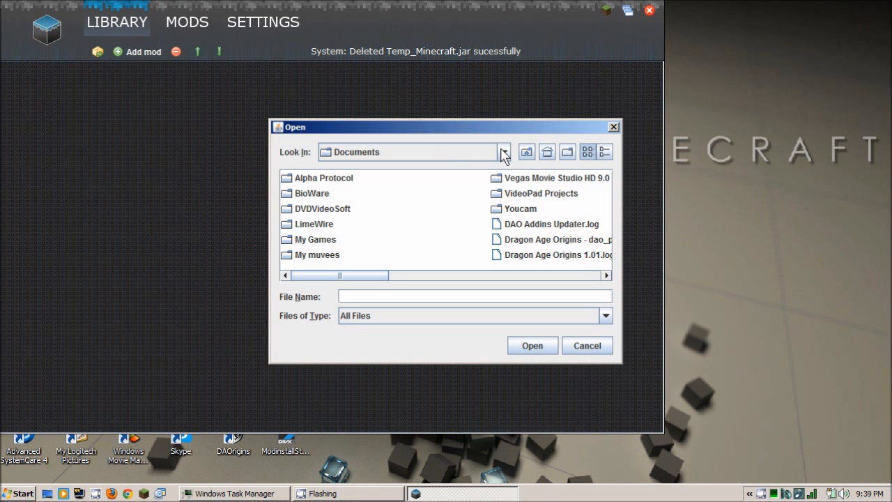
click(503, 152)
click(357, 251)
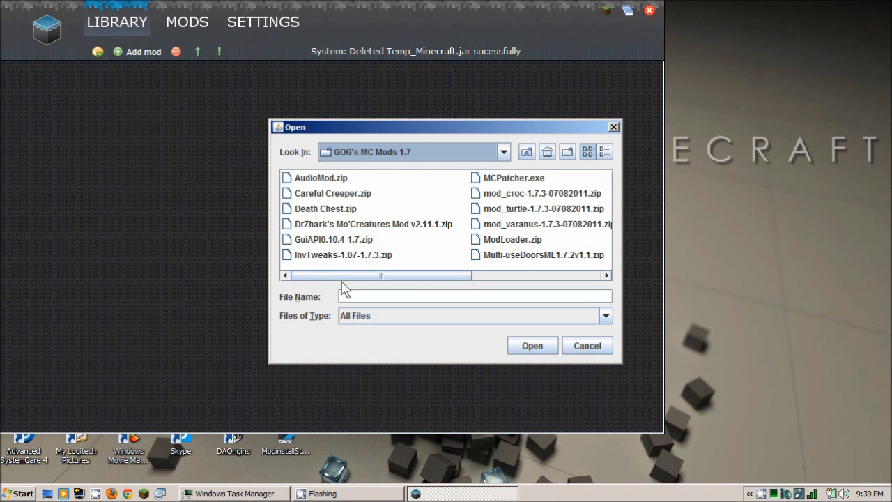
click(340, 179)
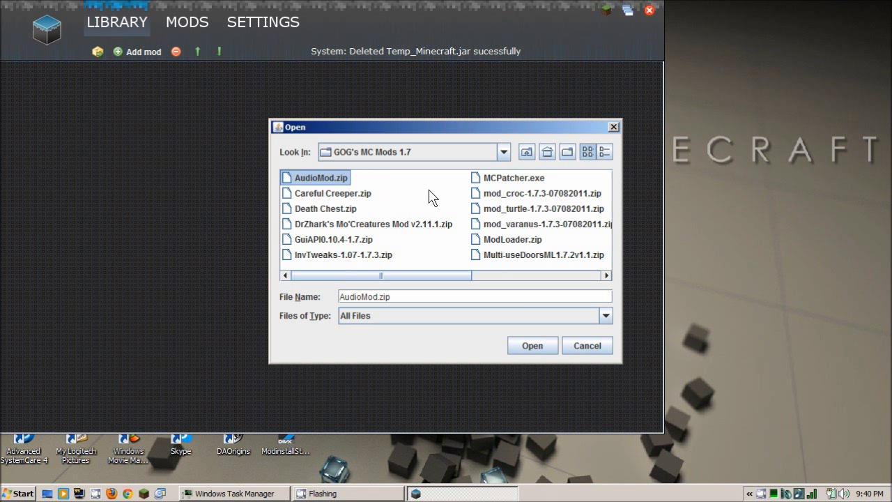
ctrl+click(512, 243)
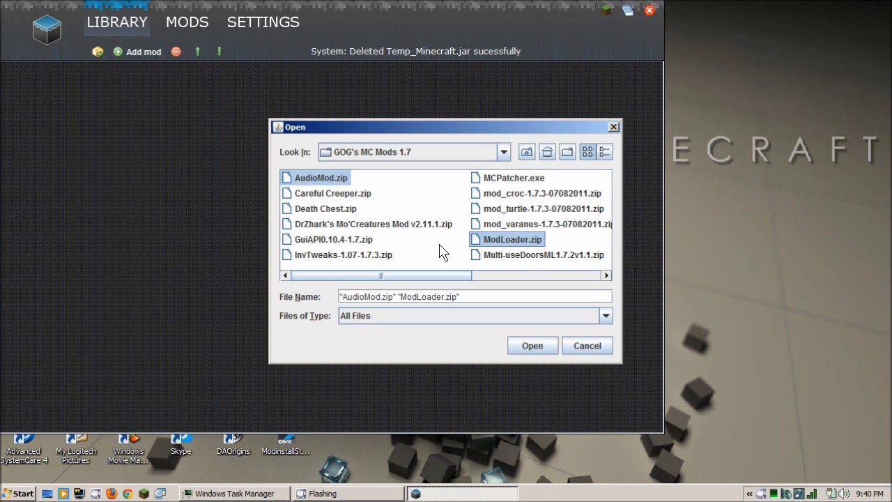
ctrl+click(319, 241)
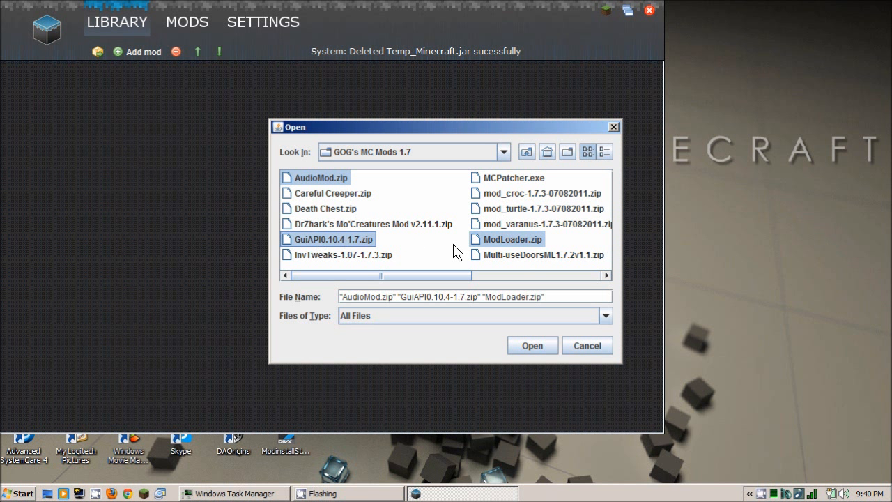
click(521, 351)
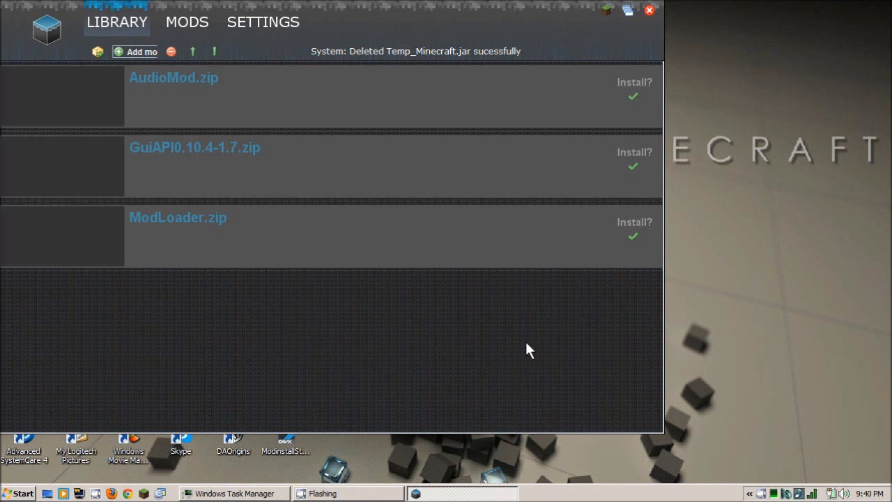
click(119, 55)
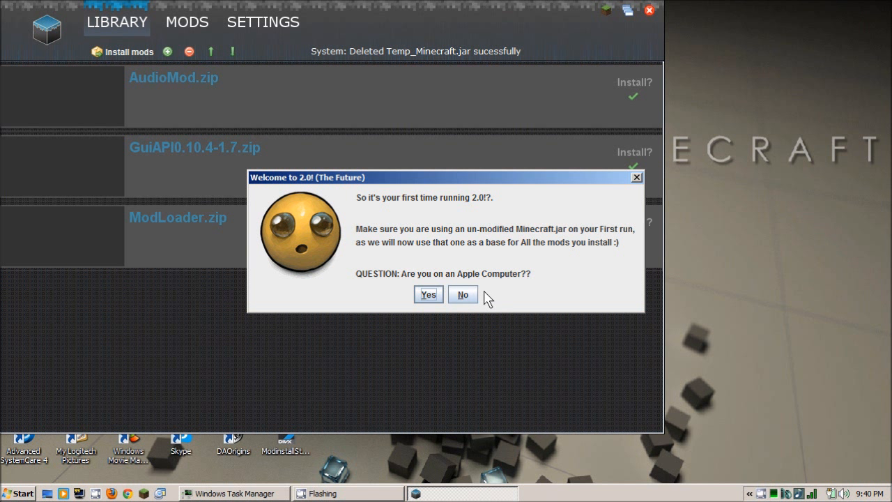
click(463, 296)
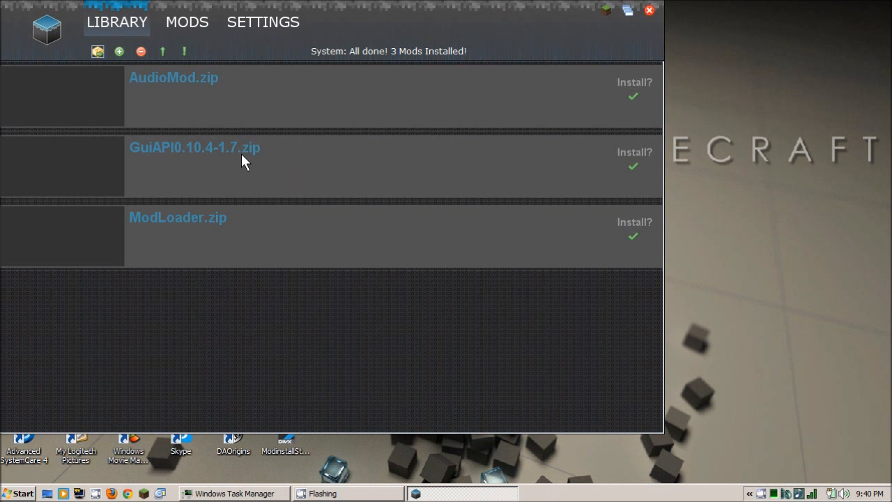
Step: Launch Minecraft and log in to check that the title screen loads with the base mods, and close the game
click(144, 493)
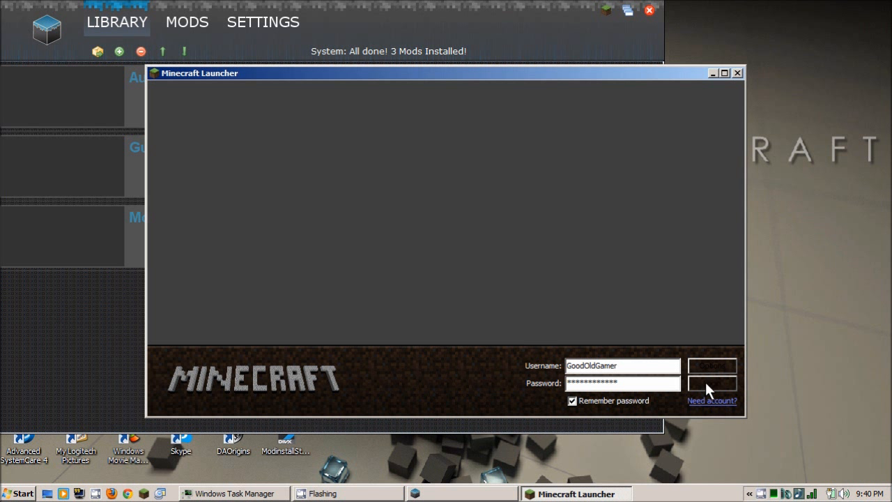
click(706, 383)
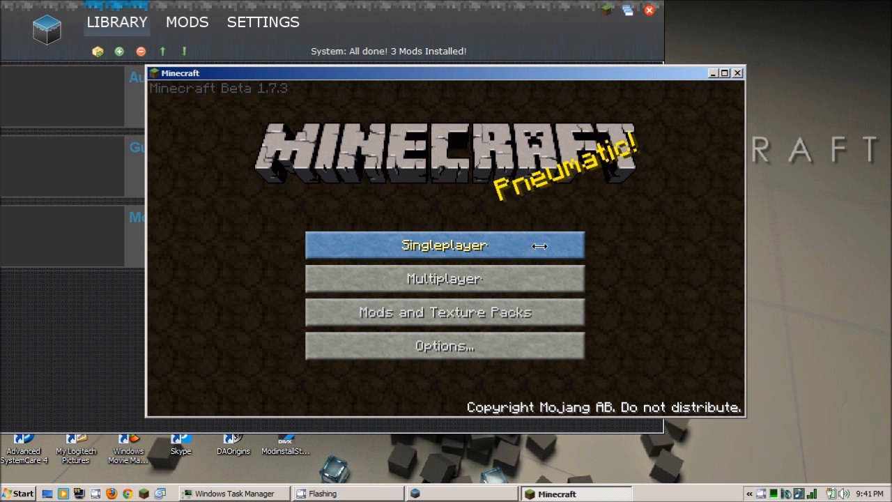
click(738, 73)
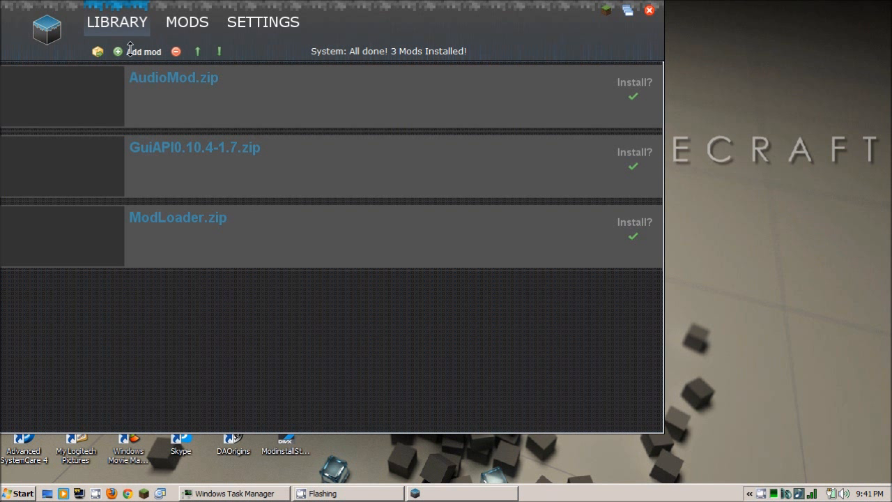
Step: Start adding more mods from GOG's MC Mods 1.7, selecting Careful Creeper.zip, Death Chest.zip and InvTweaks-1.07-1.7.3.zip
click(118, 52)
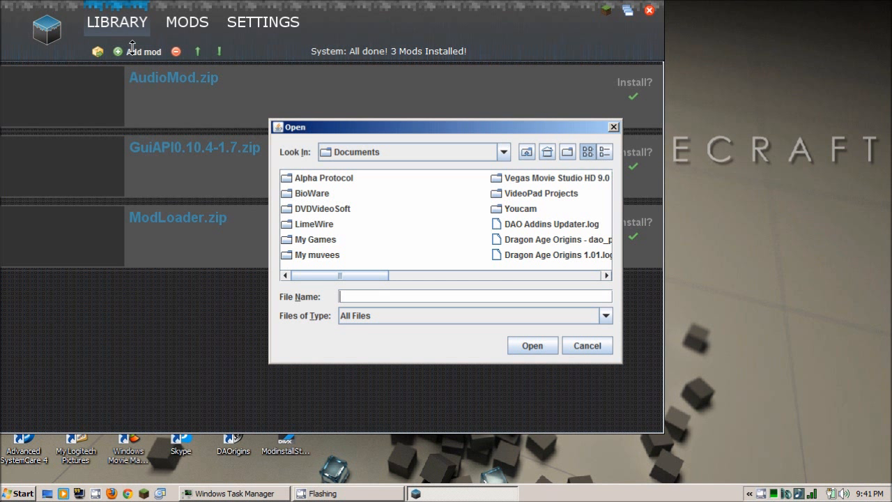
click(503, 152)
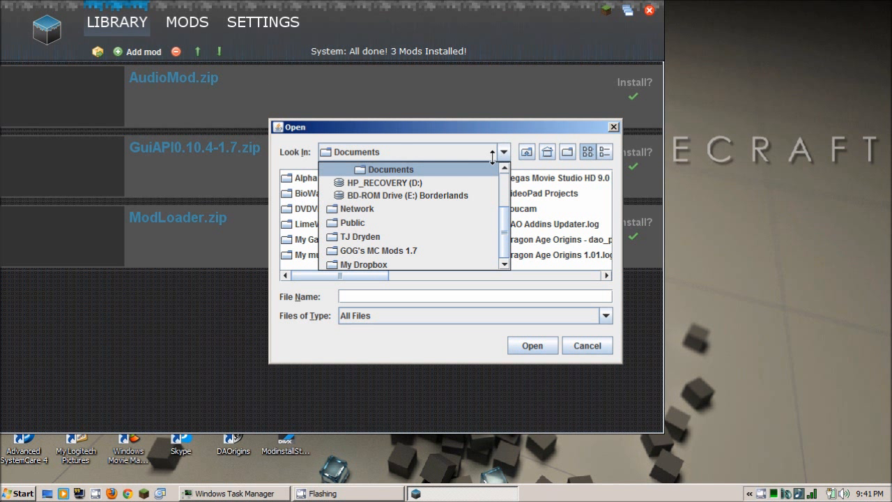
click(383, 251)
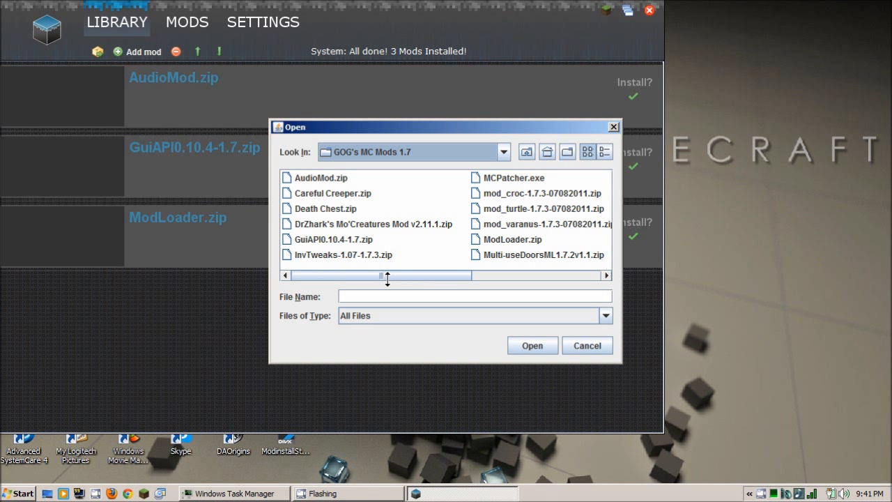
mouse_move(387, 278)
mouse_down()
mouse_move(462, 281)
mouse_move(381, 276)
mouse_up()
click(322, 195)
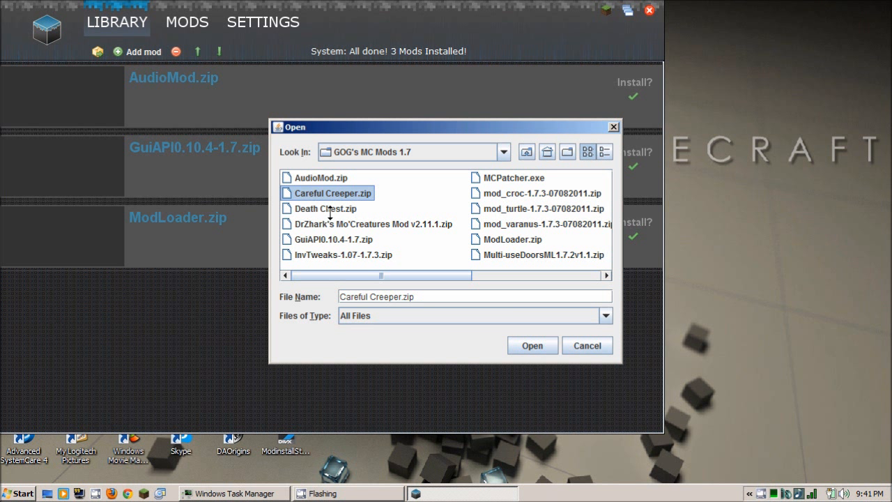
ctrl+click(331, 209)
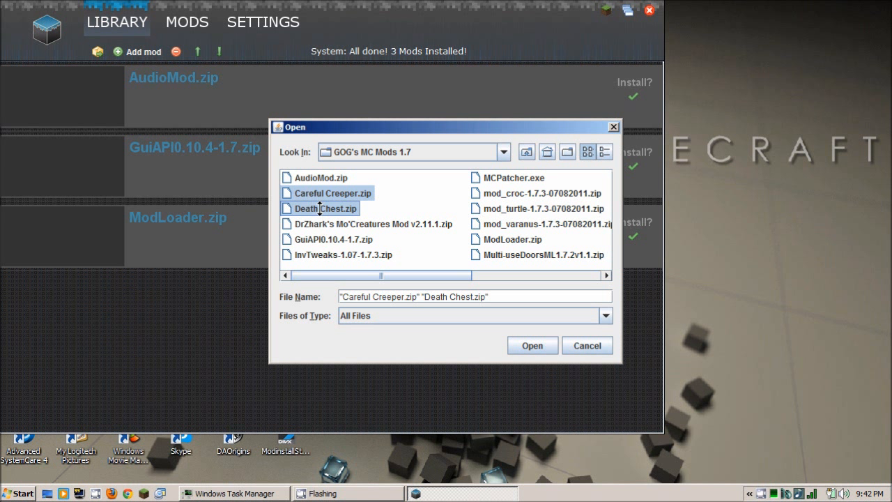
ctrl+click(327, 254)
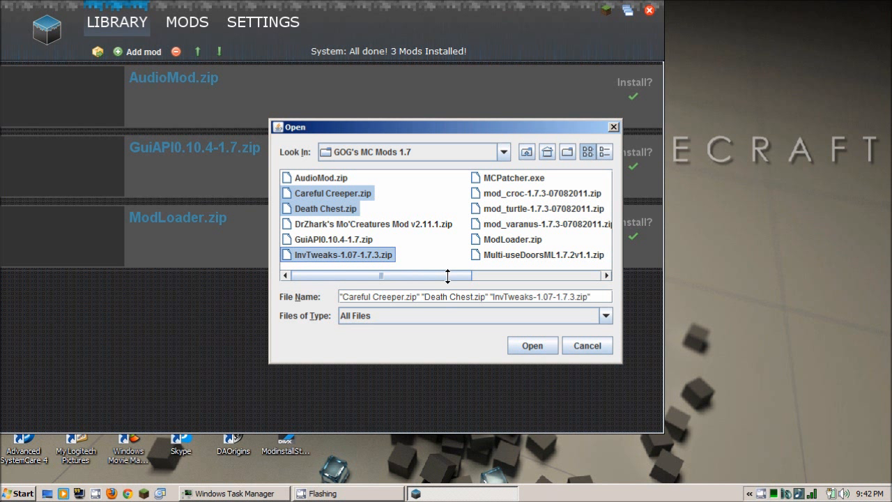
Step: Include Multi-useDoorsML1.7.2v1.1.zip, Optimine_1.7.3.zip and SinglePlayerCommands-MC1.7.3v2.10_2.zip in the selection, add all selected mods to the library and install them
drag(448, 276, 513, 277)
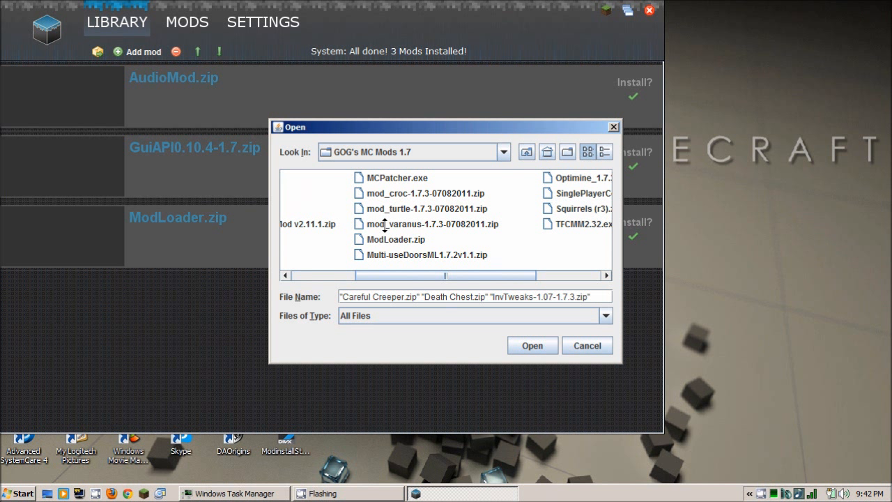
ctrl+click(419, 253)
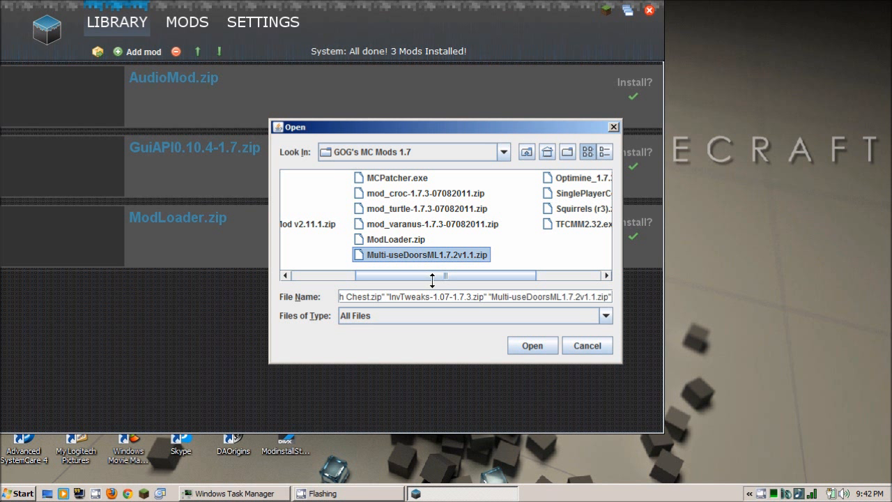
scroll(437, 276, right, 3)
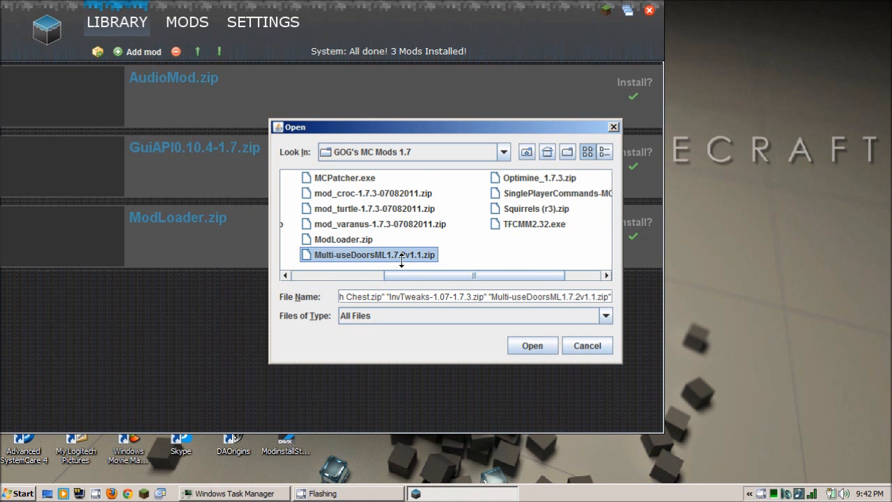
scroll(423, 276, right, 3)
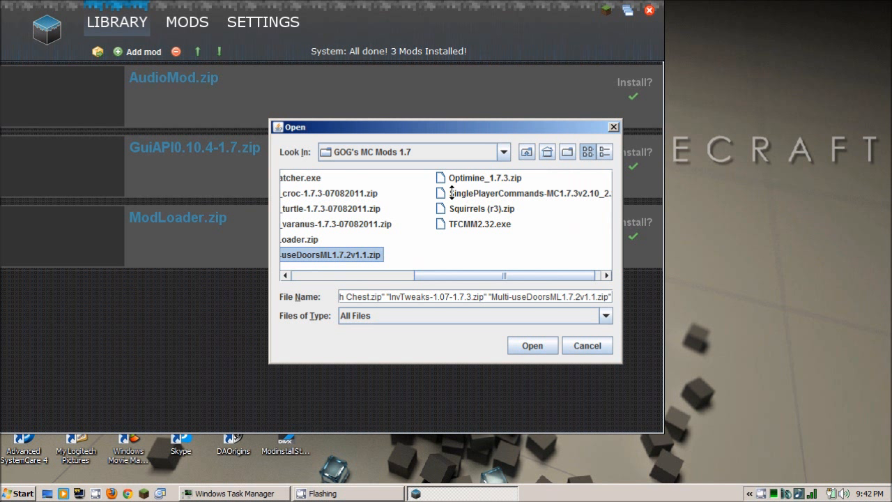
ctrl+click(489, 177)
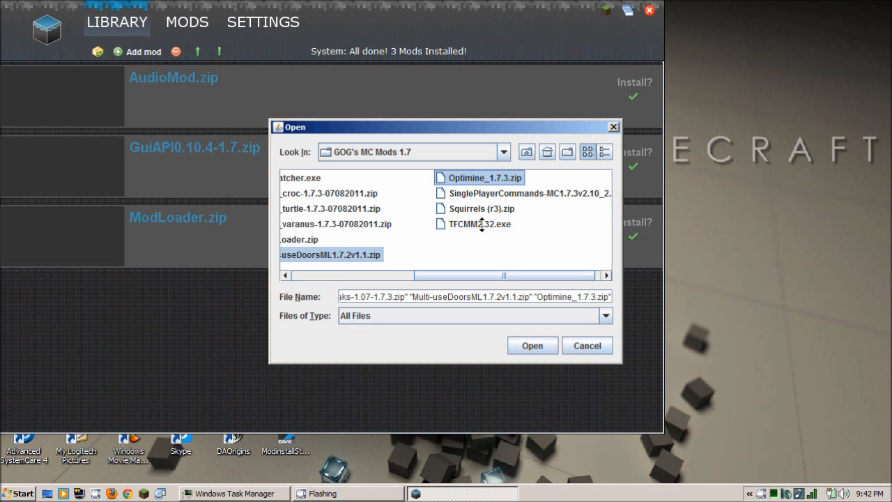
ctrl+click(507, 197)
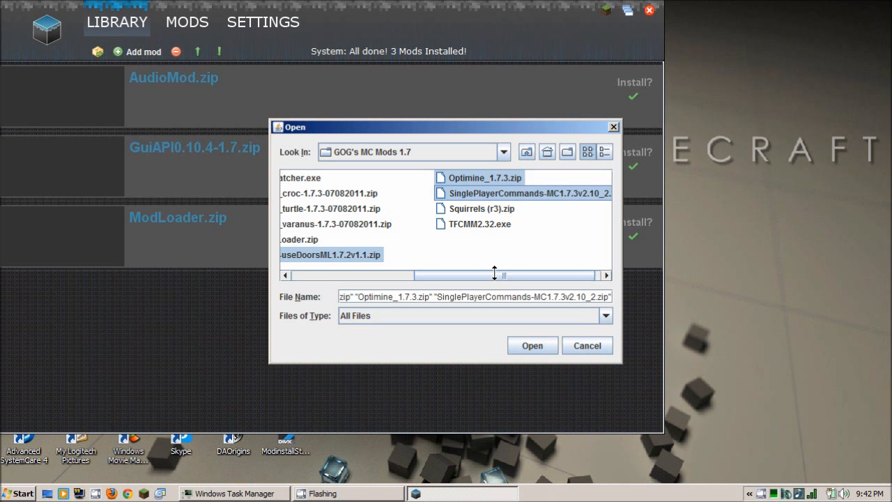
drag(491, 276, 336, 279)
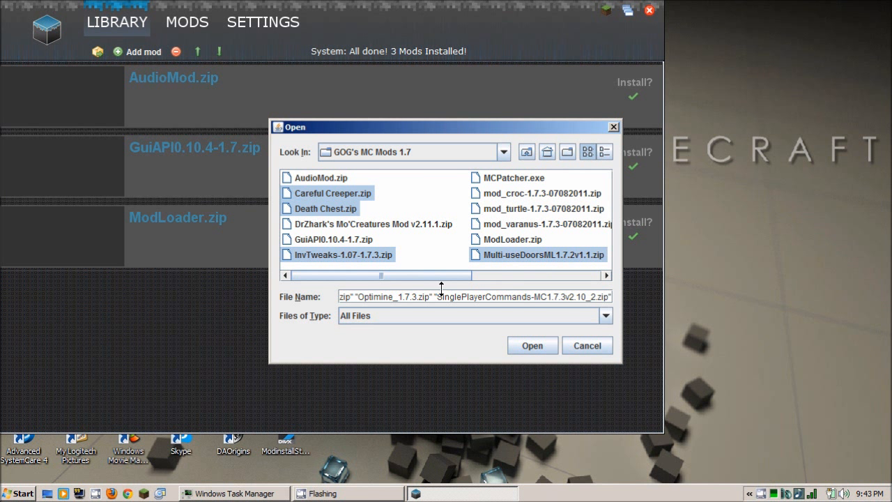
click(526, 345)
scroll(223, 223, down, 3)
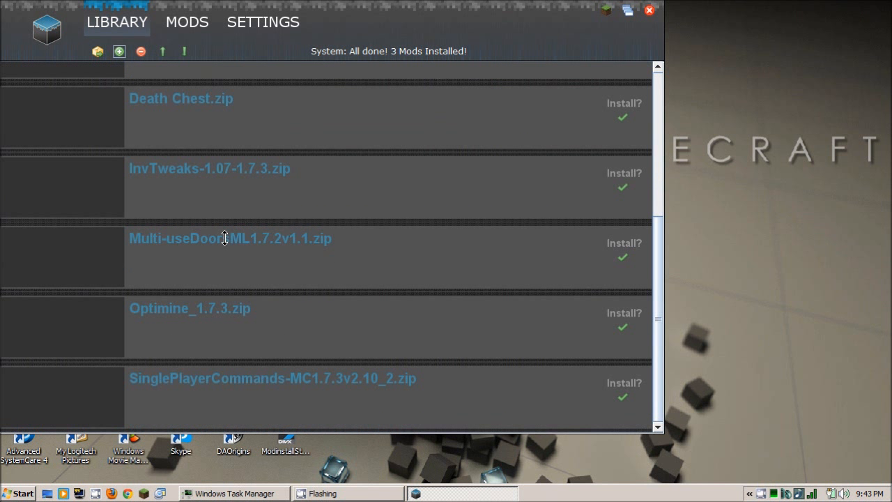
scroll(223, 230, up, 4)
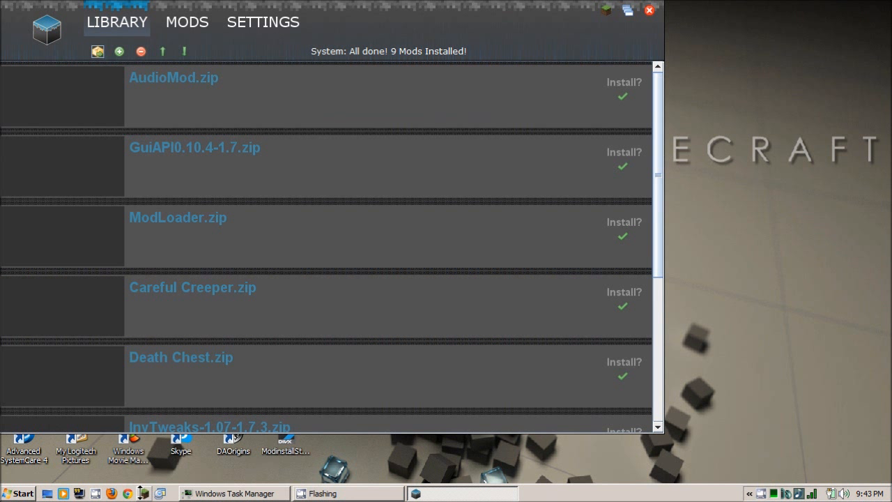
Step: Launch Minecraft, log in, maximize the game window and load the singleplayer world New World
click(144, 493)
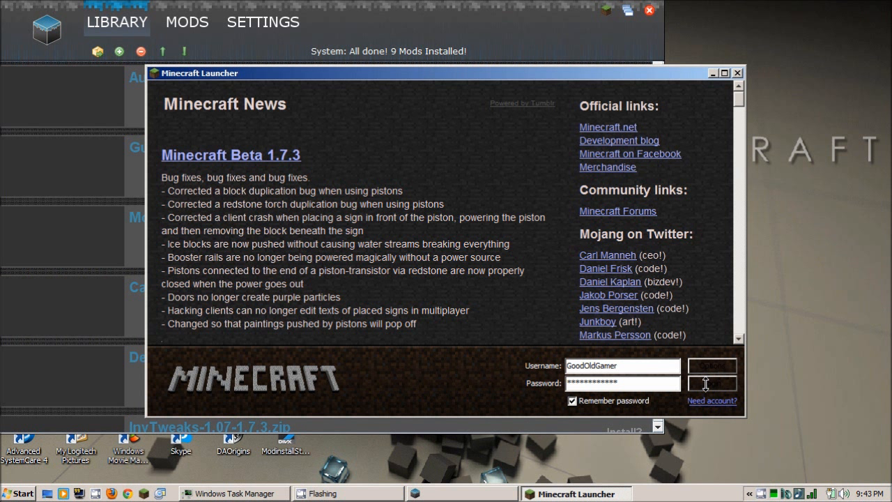
click(705, 384)
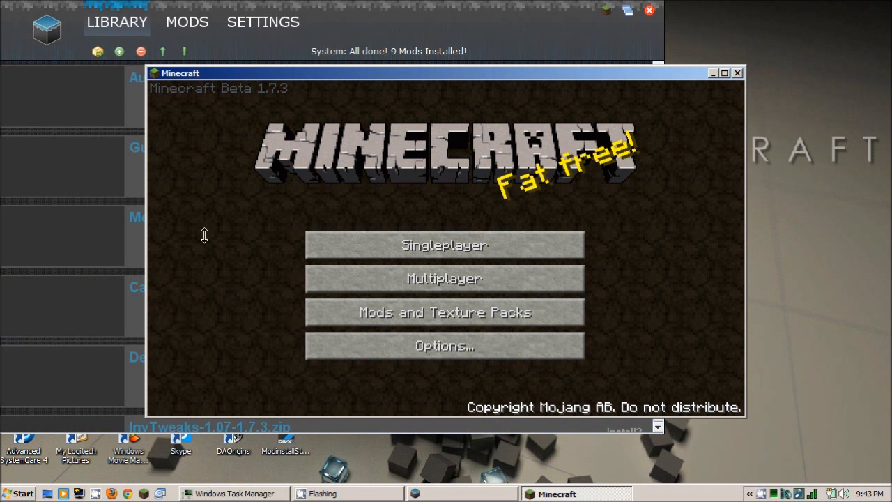
click(724, 73)
click(425, 210)
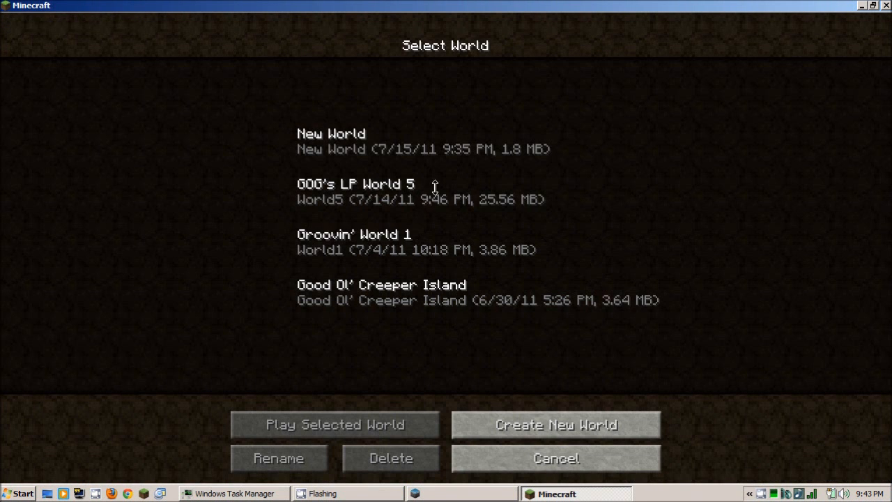
click(423, 139)
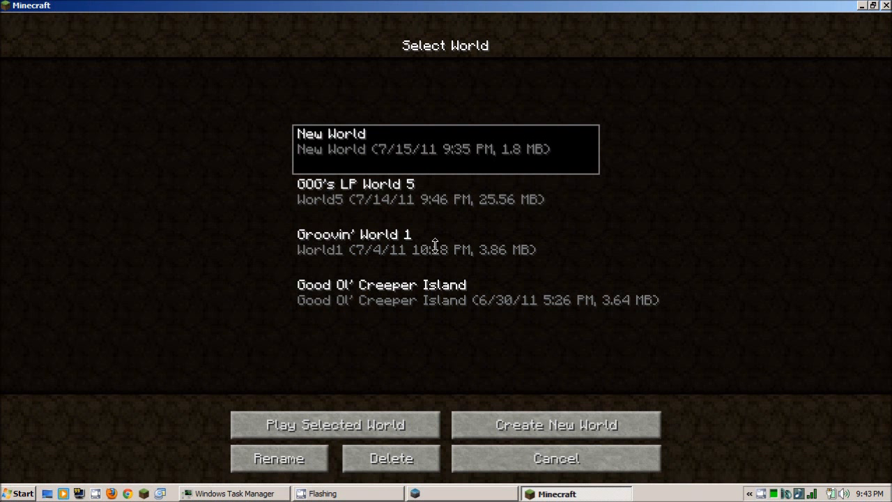
click(388, 426)
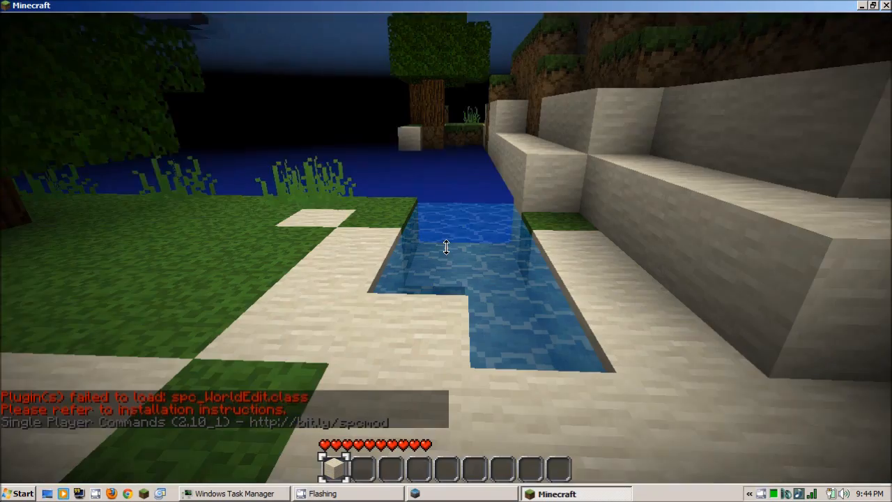
Step: Walk around the sandy area beside the water and set the world's time to day with the /time command
key(w)
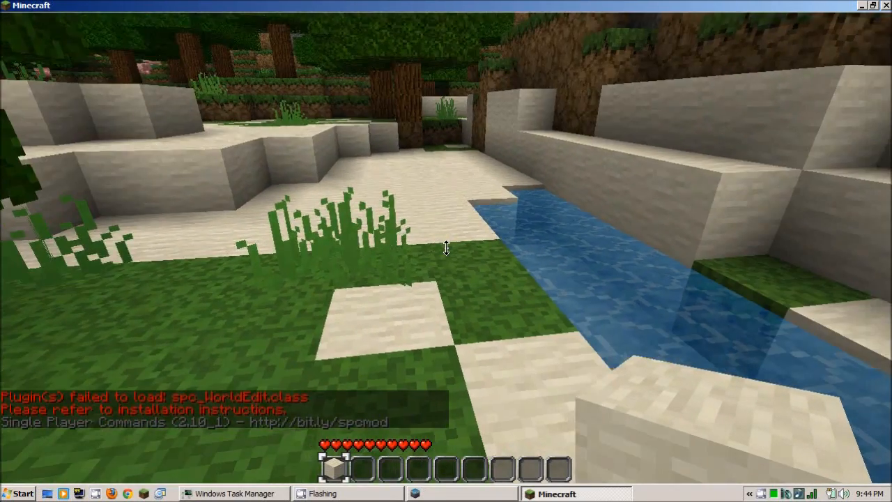
key(w)
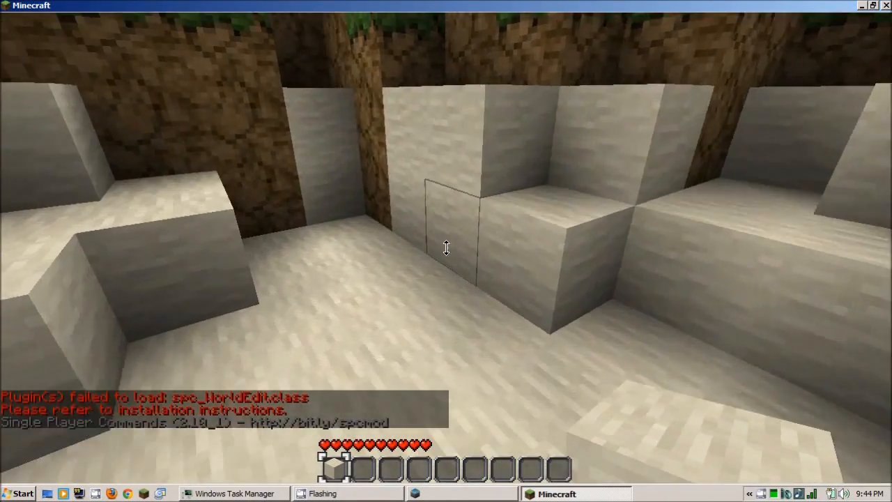
key(t)
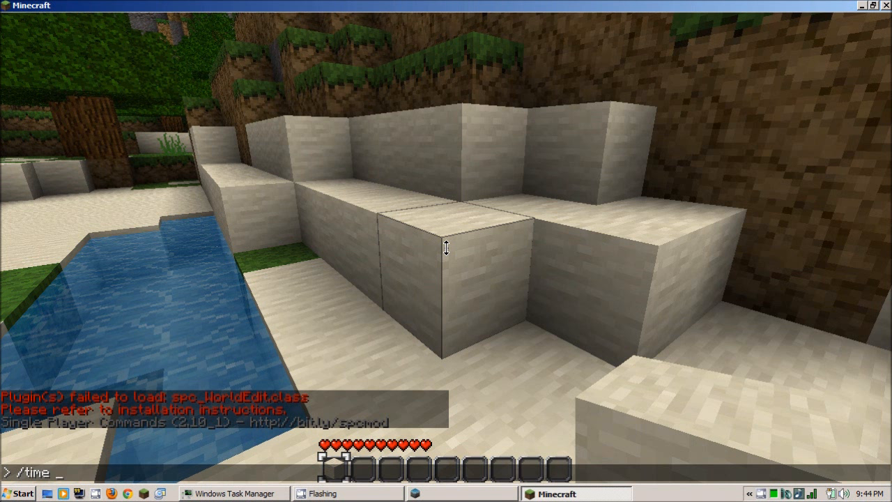
key(Return)
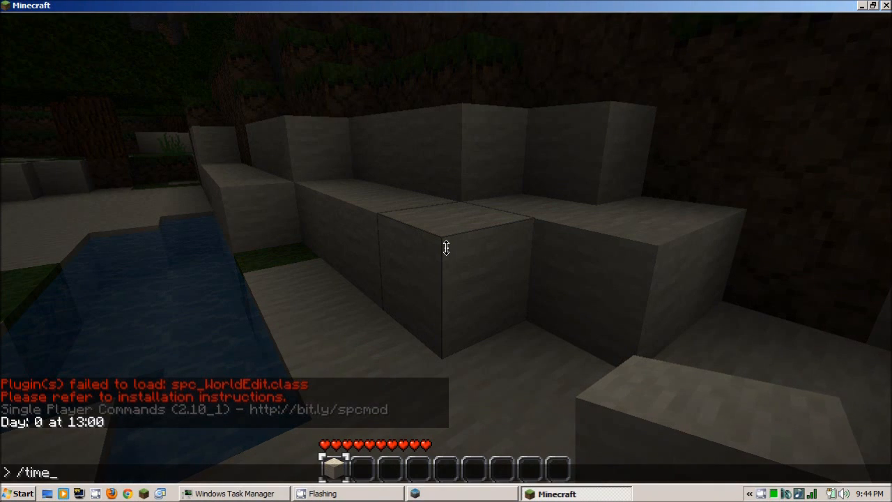
text(y)
key(Return)
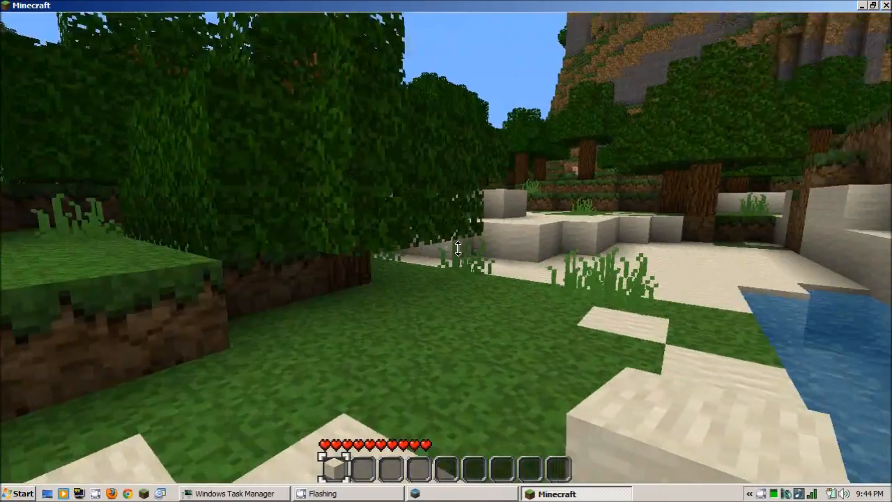
Step: Try to give the player a wooden door with the item command, including /i wooddoor
key(t)
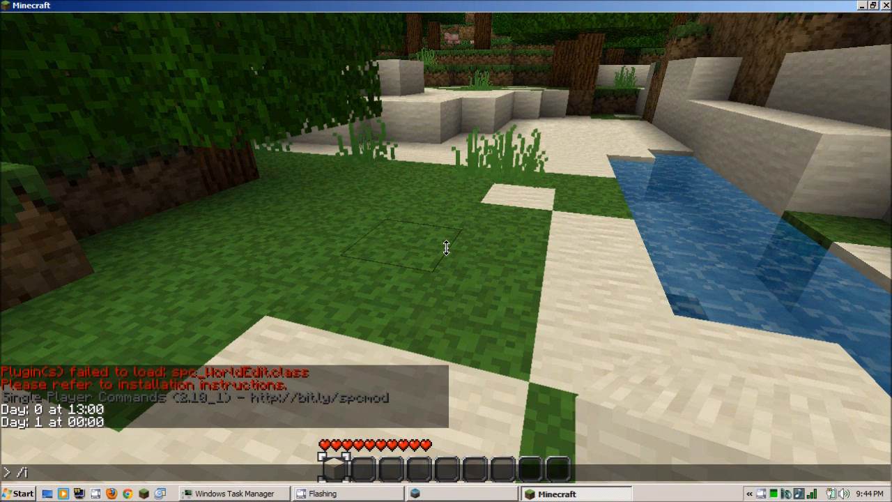
key(Return)
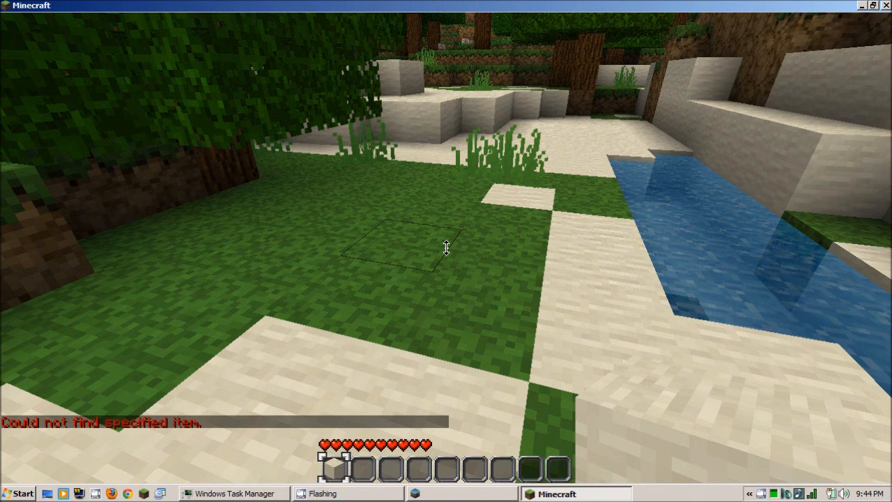
key(t)
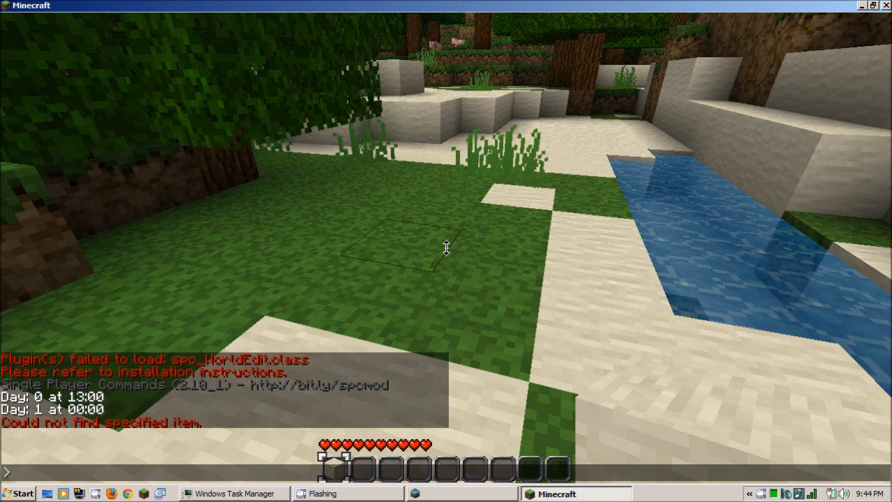
text(/i wooddoor)
key(Return)
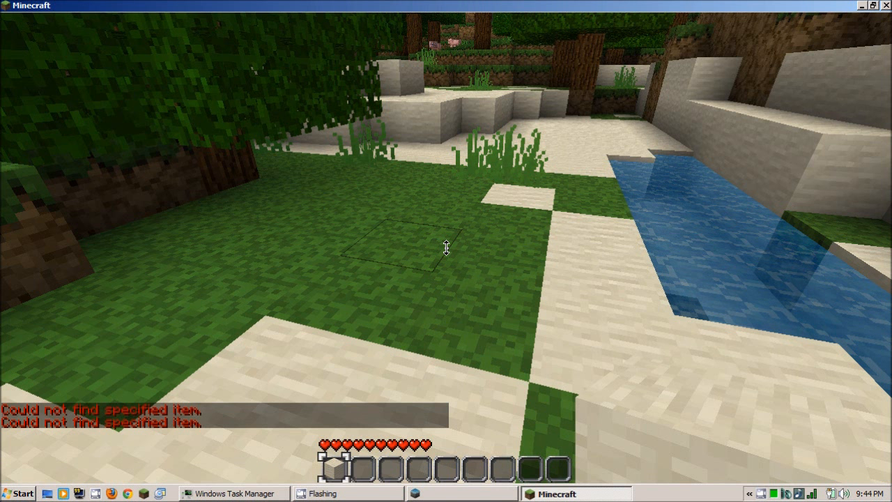
Step: Give the player a stack of wood with the command /i wood
text(/i w)
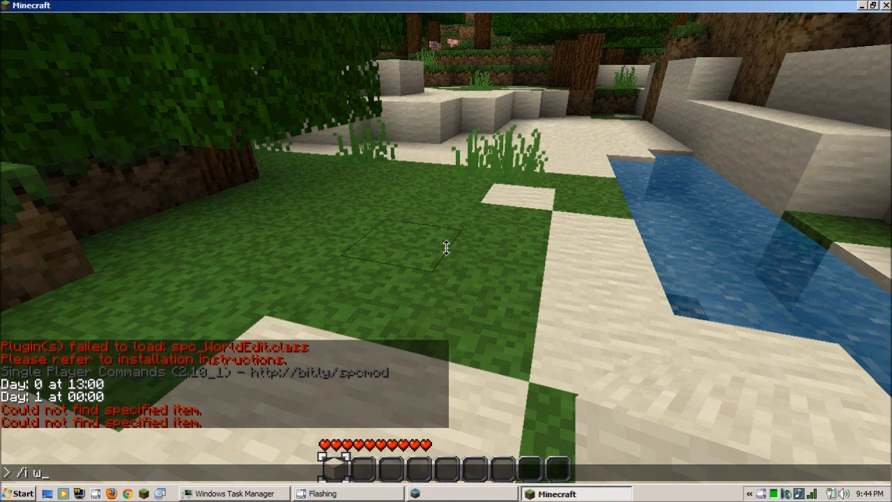
text(ood)
key(Return)
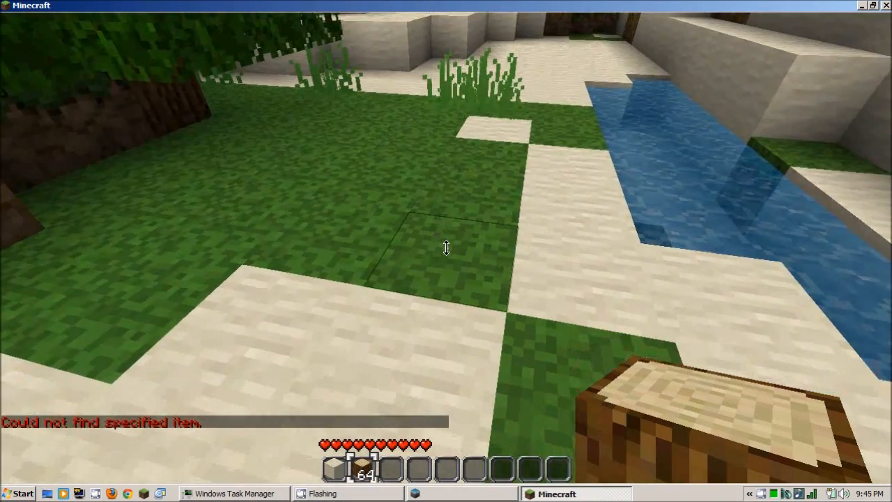
Step: Place one wood block in each of the four inventory crafting slots and store the rest of the stack in the inventory
key(e)
click(370, 340)
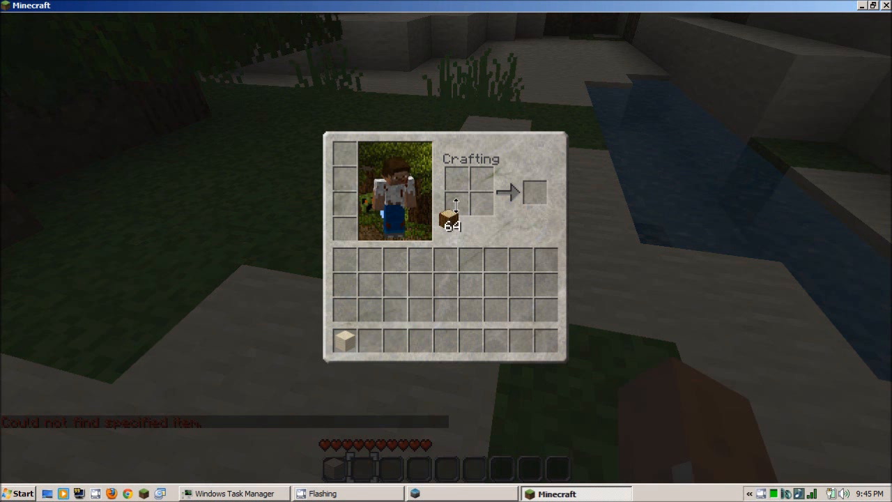
right_click(461, 181)
right_click(467, 206)
right_click(481, 181)
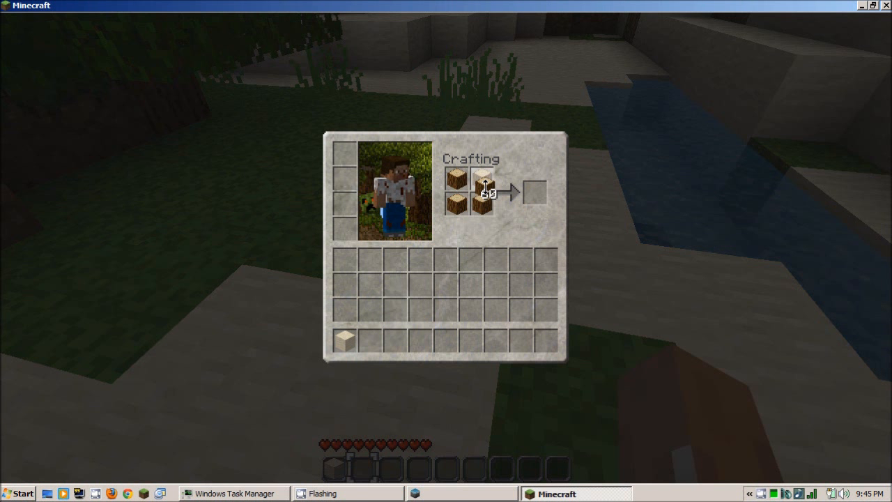
right_click(481, 205)
click(469, 255)
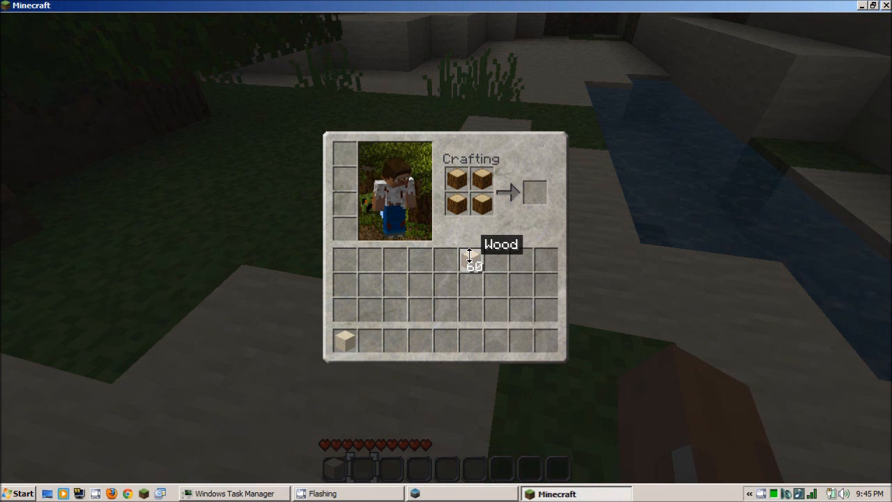
Step: Gather the four wood blocks into a single crafting slot and craft them into 16 wooden planks
click(482, 180)
click(481, 203)
click(458, 184)
click(455, 202)
click(456, 204)
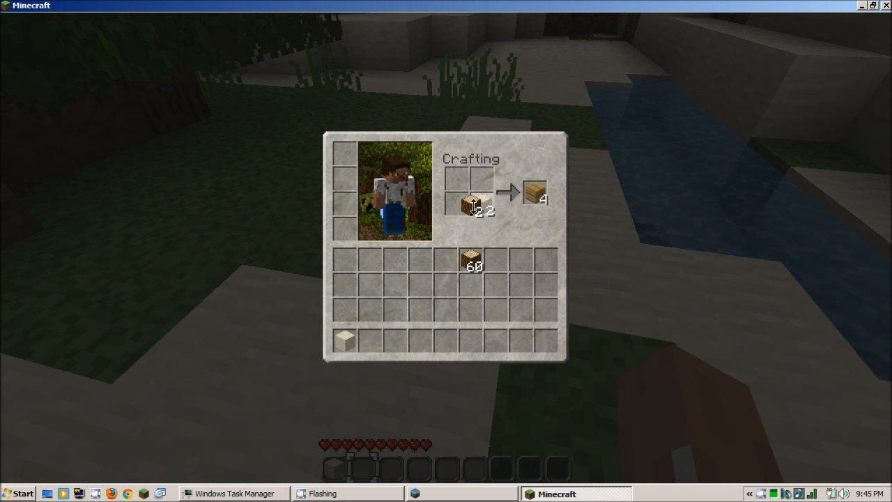
click(478, 205)
click(533, 187)
click(534, 188)
click(533, 188)
click(533, 187)
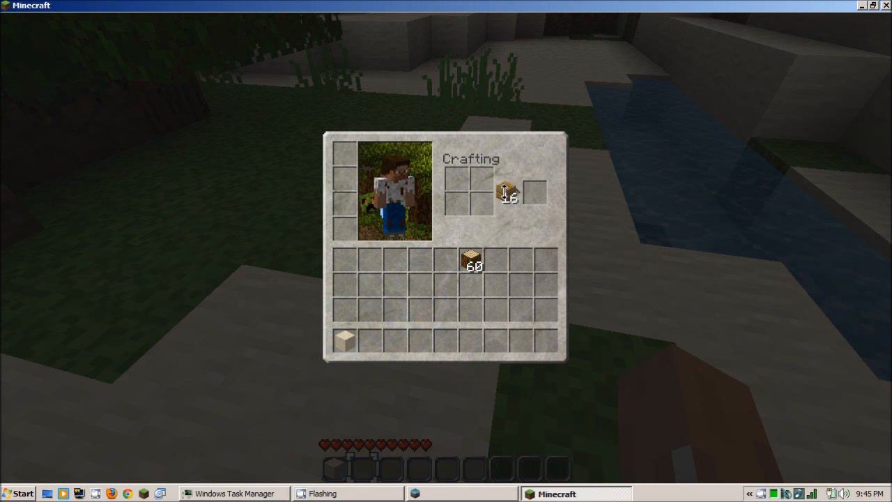
Step: Craft a crafting table from four planks, storing the remaining planks in the inventory and the table in the hotbar
right_click(457, 180)
right_click(457, 204)
right_click(481, 205)
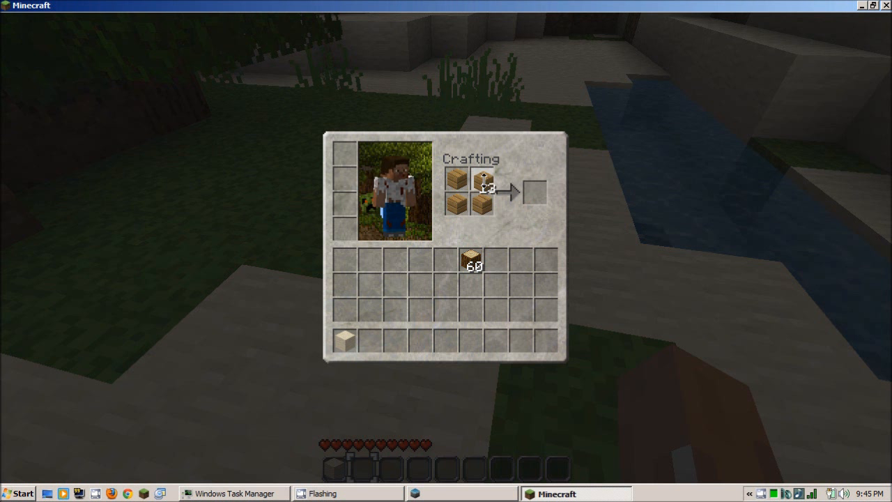
right_click(482, 179)
click(495, 285)
click(527, 195)
click(445, 340)
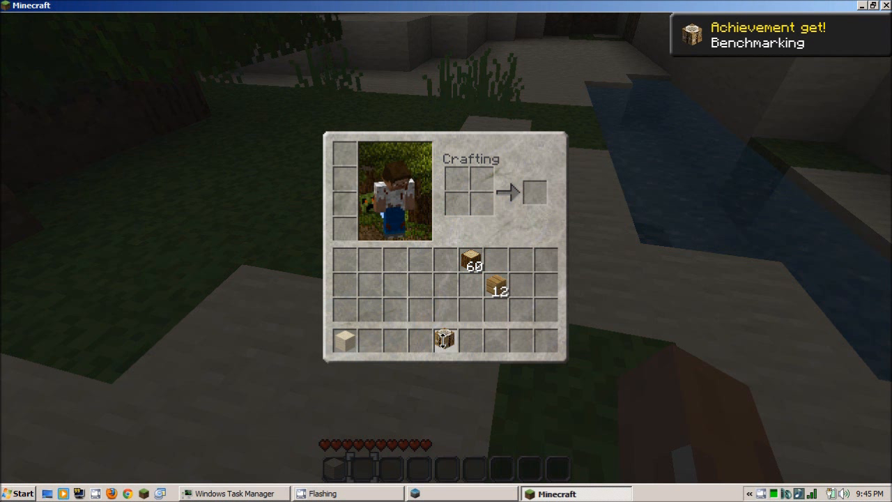
Step: Move the remaining wood to the sixth hotbar slot and the crafting table to the fourth, and place the table on the grass
click(470, 260)
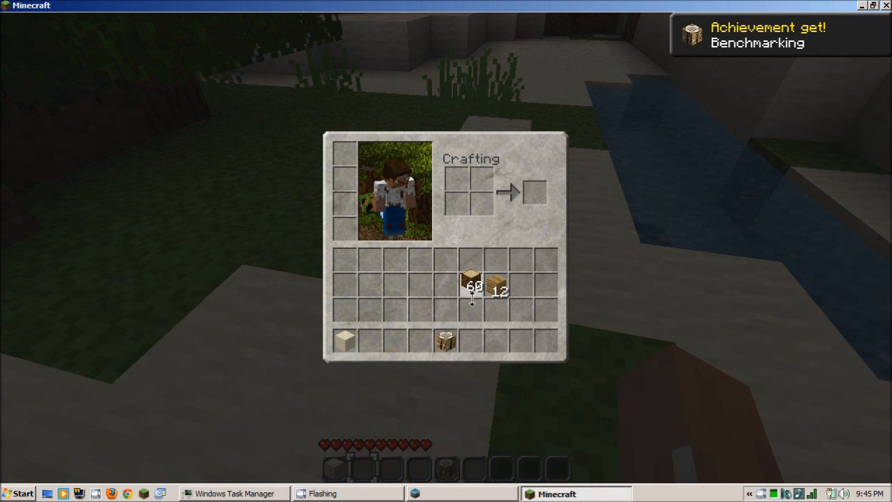
click(471, 337)
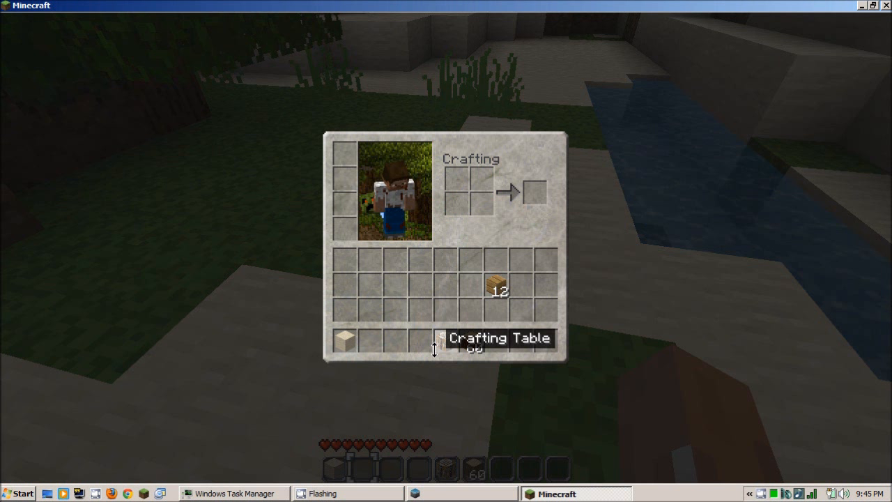
click(455, 345)
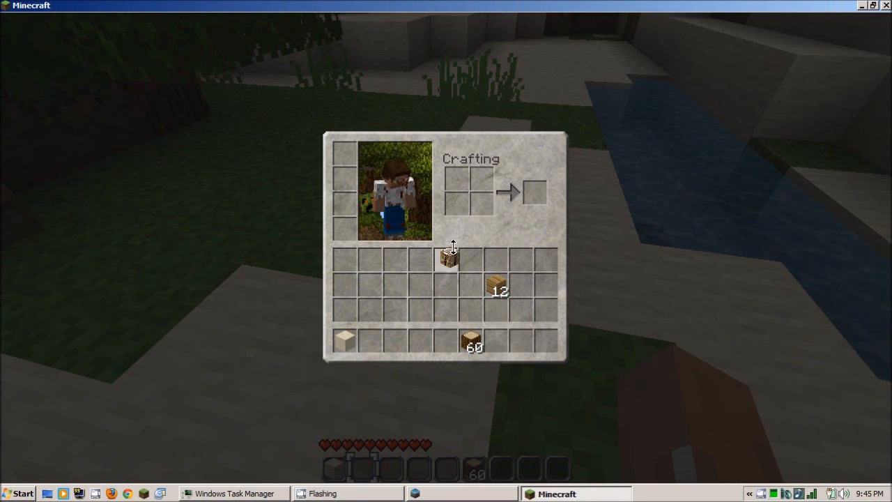
click(422, 339)
key(e)
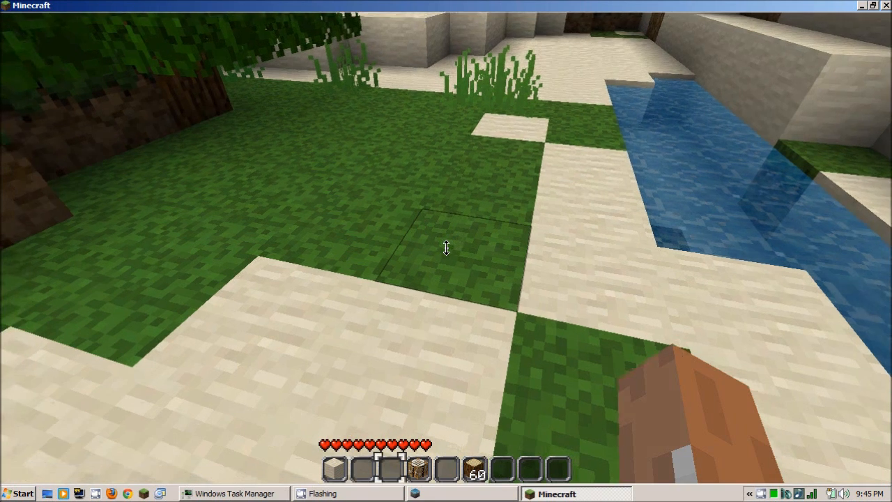
right_click(442, 250)
Step: Open the crafting table and fill its middle and right grid columns with two wooden planks per slot
right_click(442, 249)
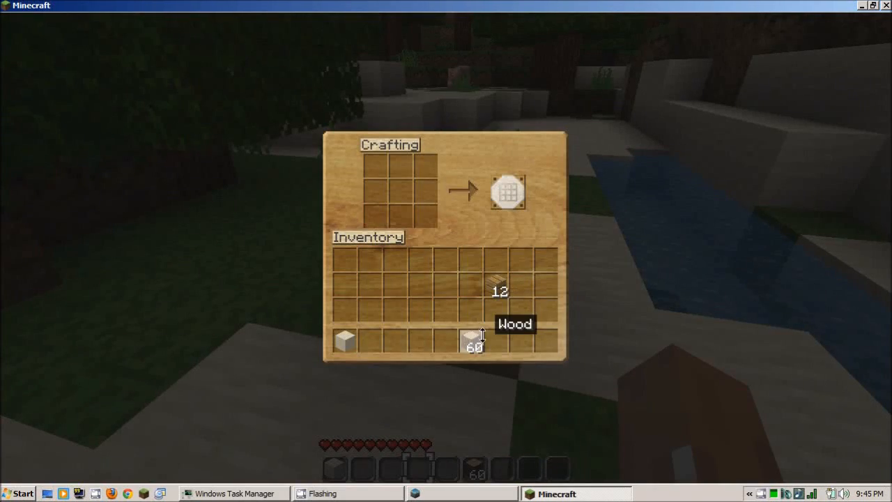
click(497, 286)
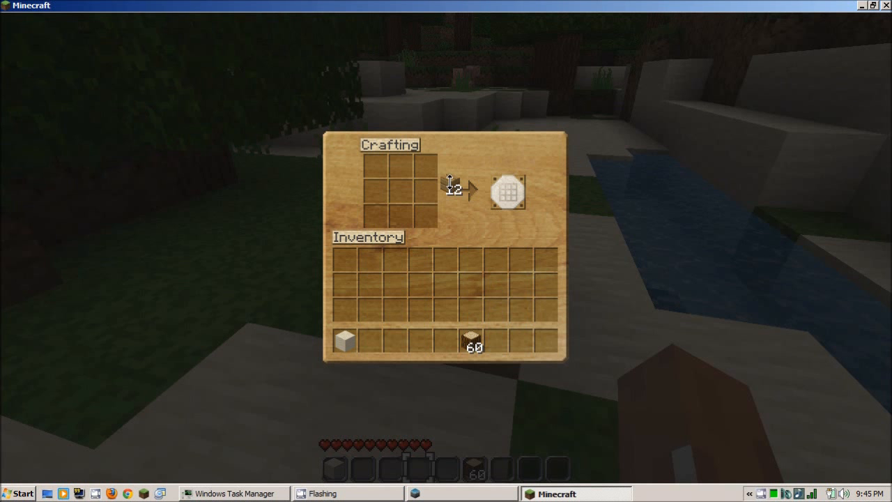
right_click(401, 166)
right_click(401, 166)
right_click(402, 190)
right_click(401, 189)
right_click(401, 216)
right_click(402, 216)
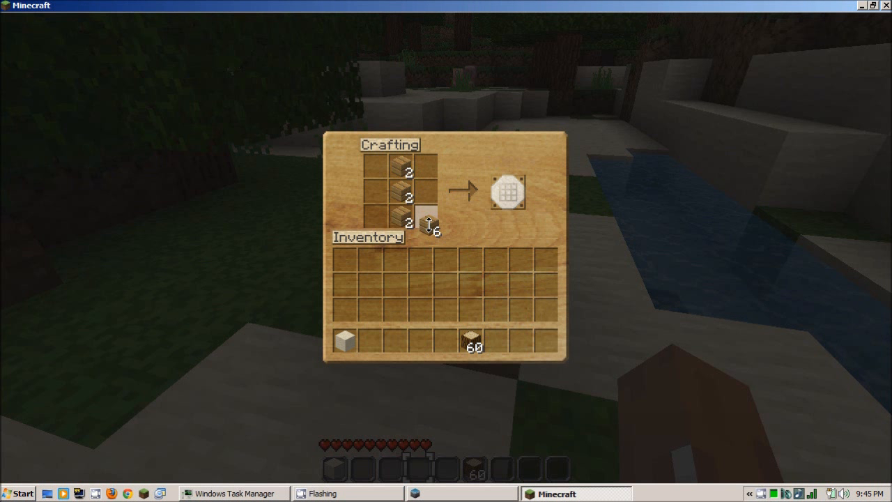
right_click(426, 184)
right_click(426, 185)
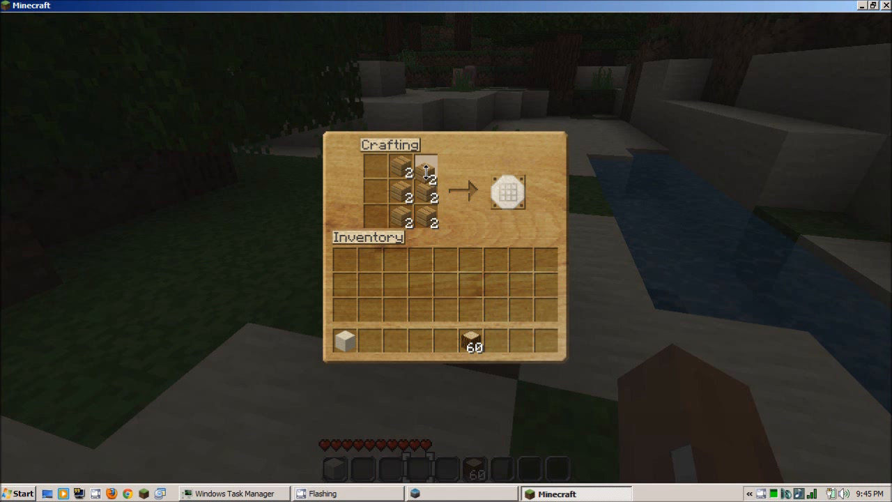
right_click(427, 166)
right_click(427, 165)
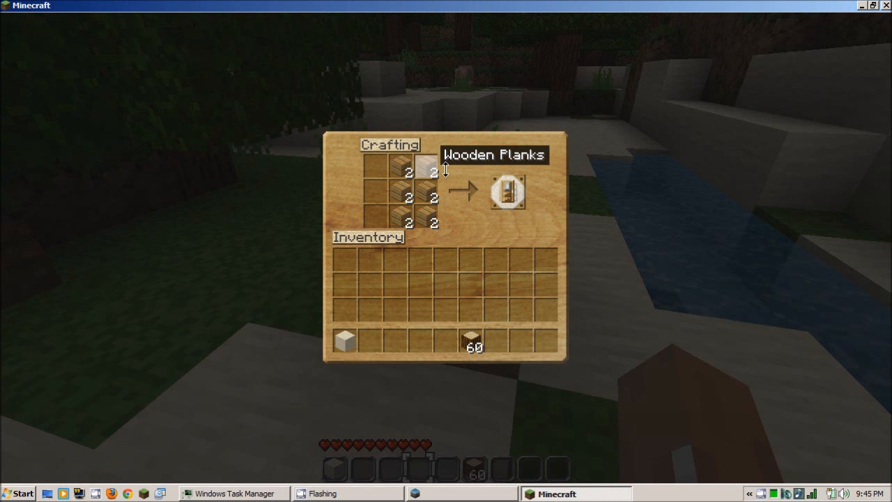
Step: Craft two wooden doors and put them in the fourth and fifth hotbar slots
click(513, 194)
click(438, 333)
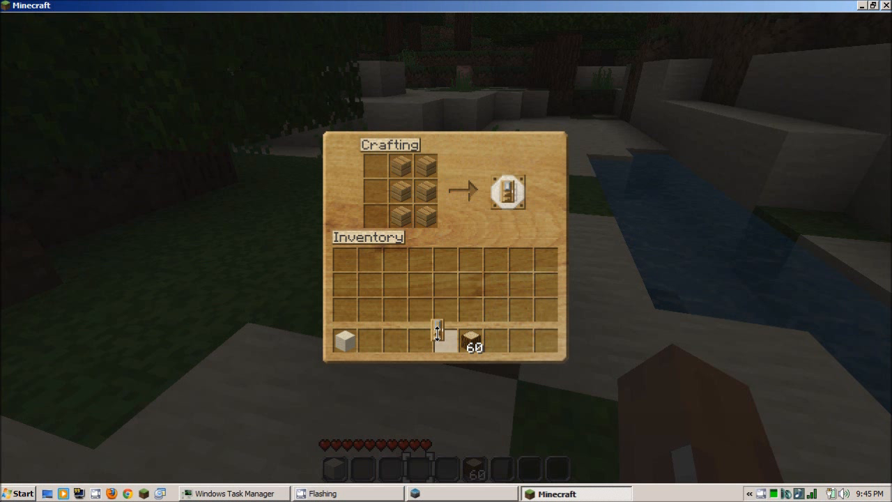
click(505, 192)
click(420, 336)
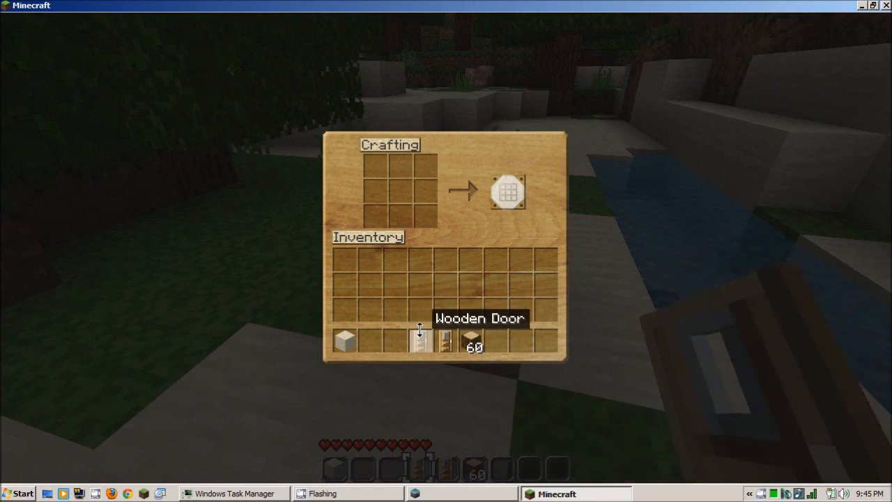
key(e)
Step: Place the two wooden doors side by side at the edge of the sand as a double door
key(w)
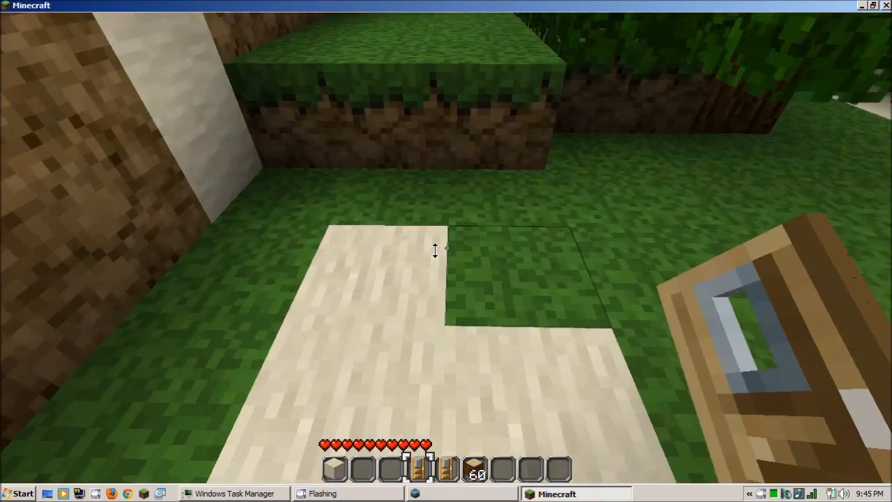
right_click(446, 249)
right_click(446, 248)
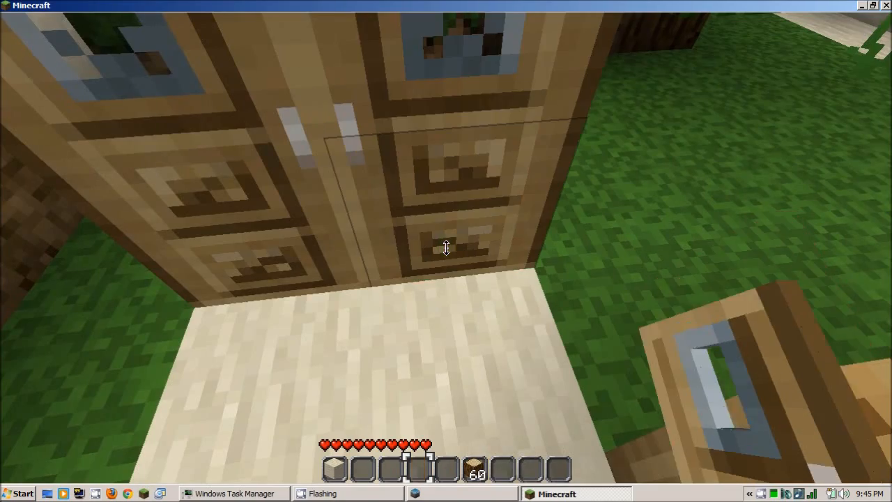
key(s)
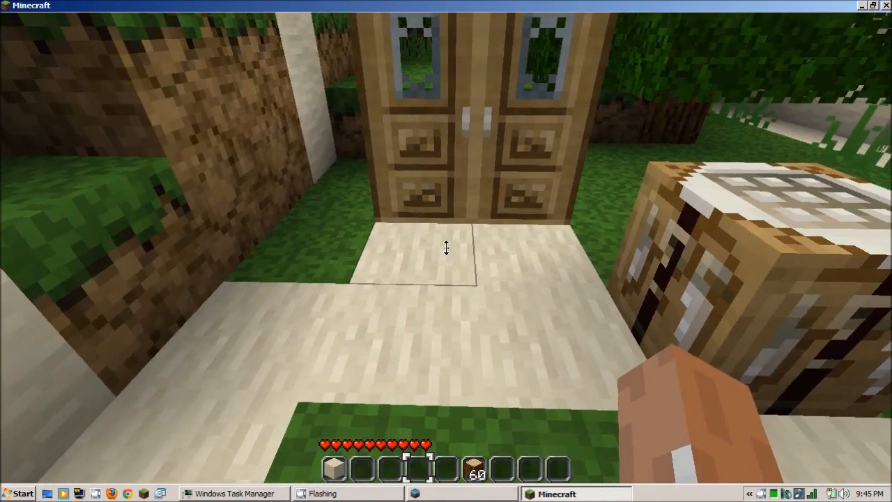
Step: Test the double door by opening and closing it from up close
key(w)
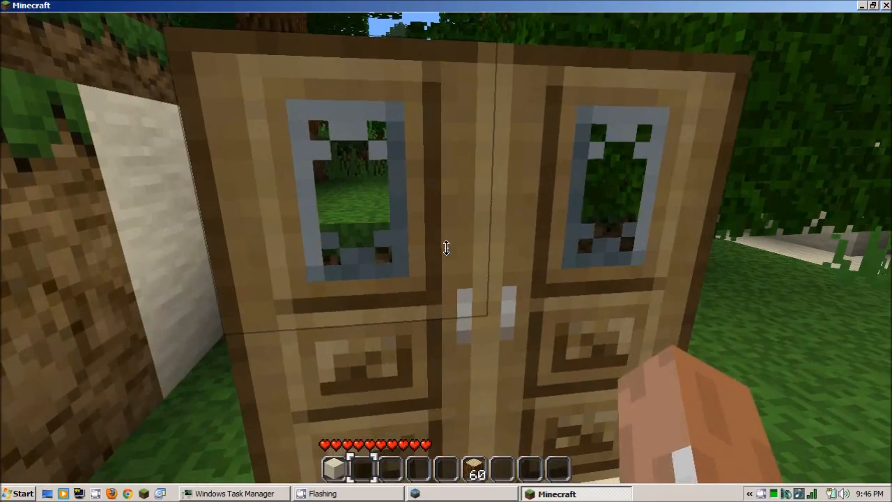
right_click(445, 247)
right_click(442, 249)
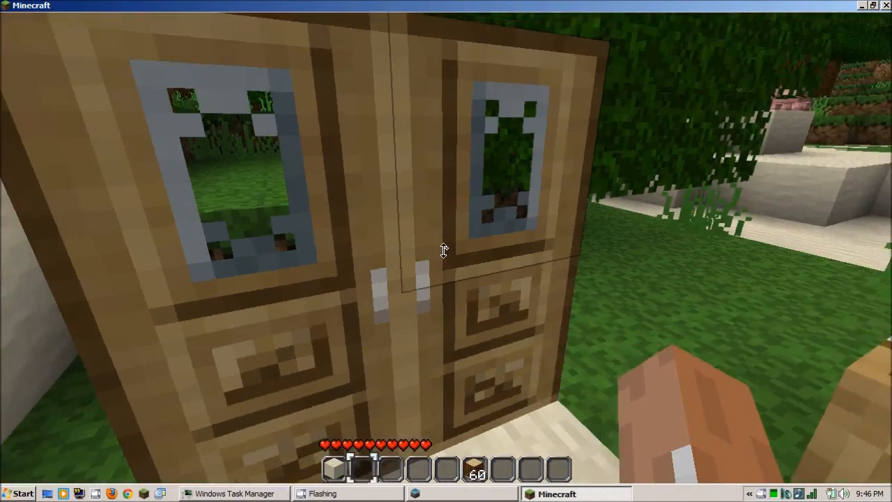
key(d)
key(a)
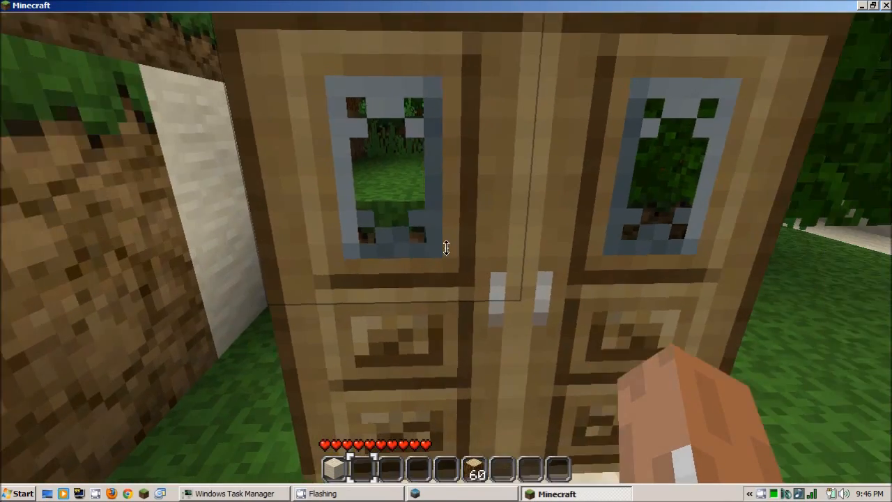
Step: Open and close the double door a few more times and walk back to the crafting table
right_click(446, 247)
right_click(448, 248)
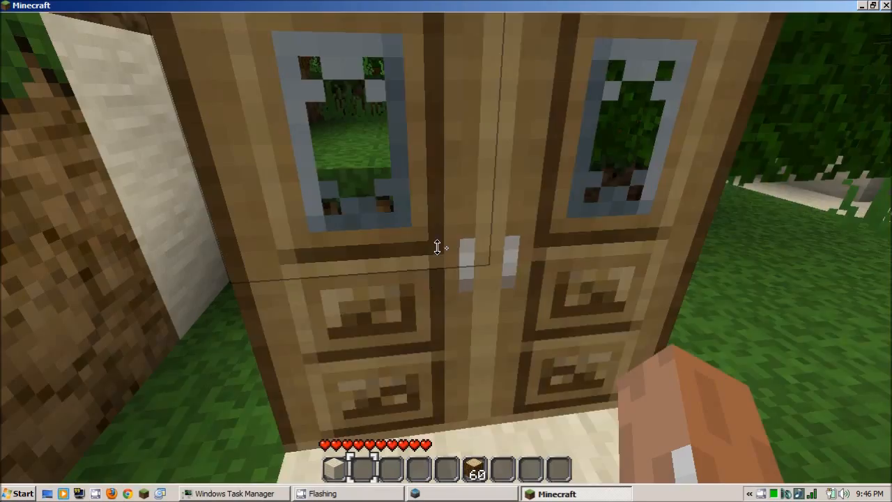
right_click(442, 248)
right_click(446, 247)
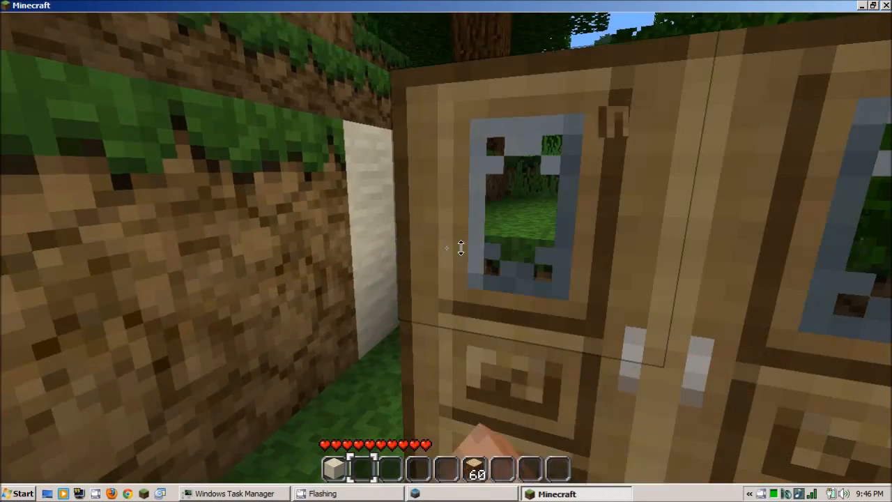
key(w)
key(d)
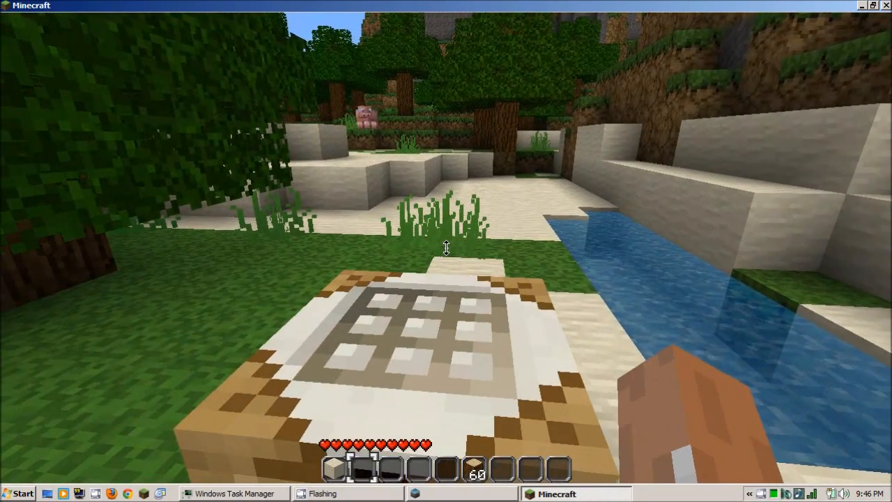
Step: Save and quit the world, and close both Minecraft and the TFCMM mod manager
key(Escape)
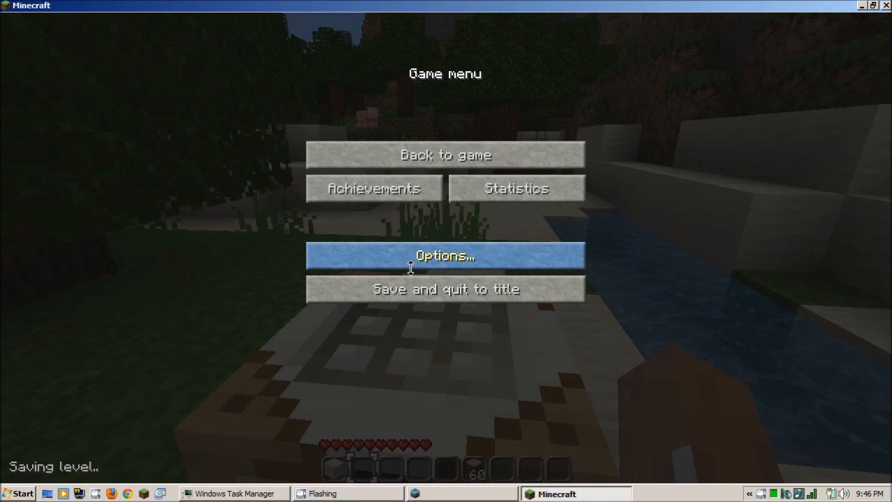
click(407, 282)
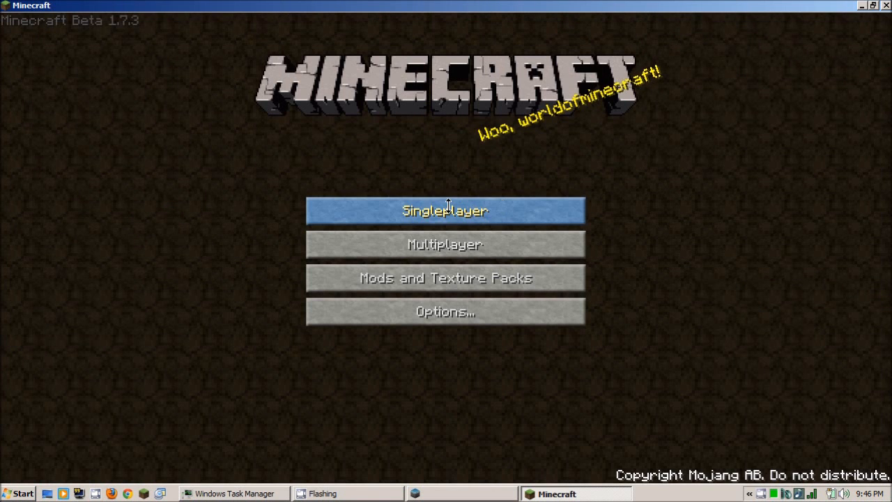
click(887, 6)
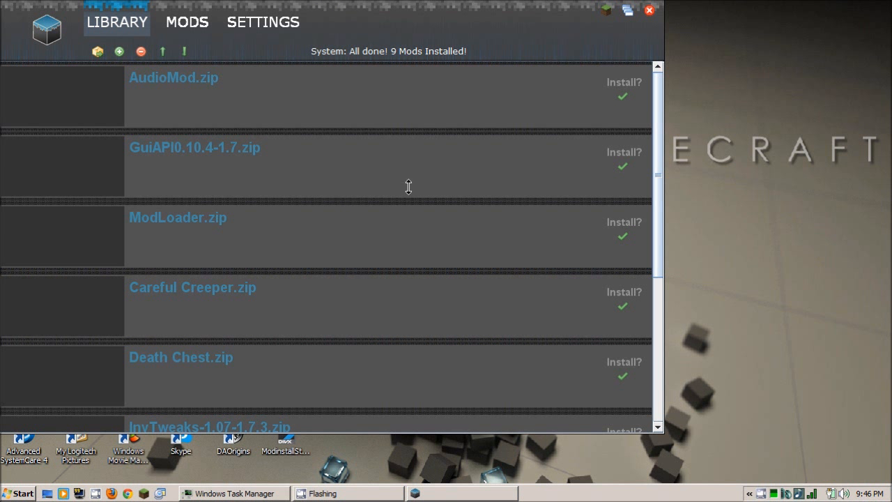
drag(660, 258, 635, 453)
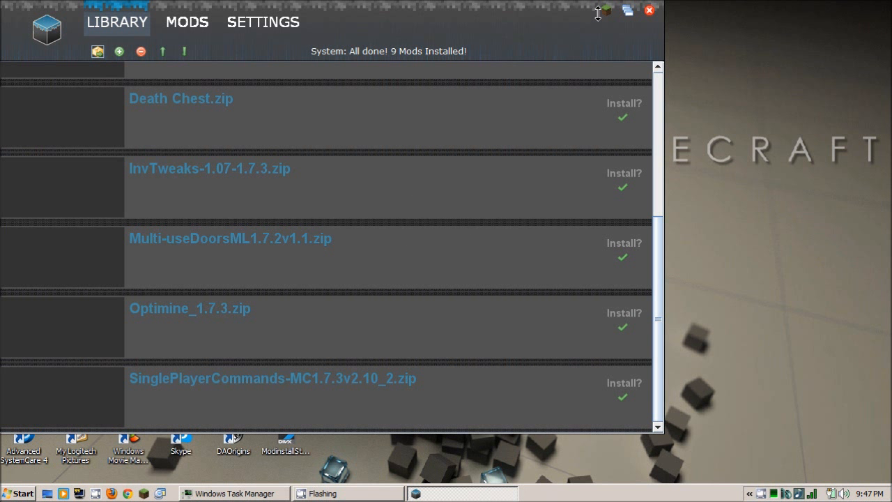
click(649, 9)
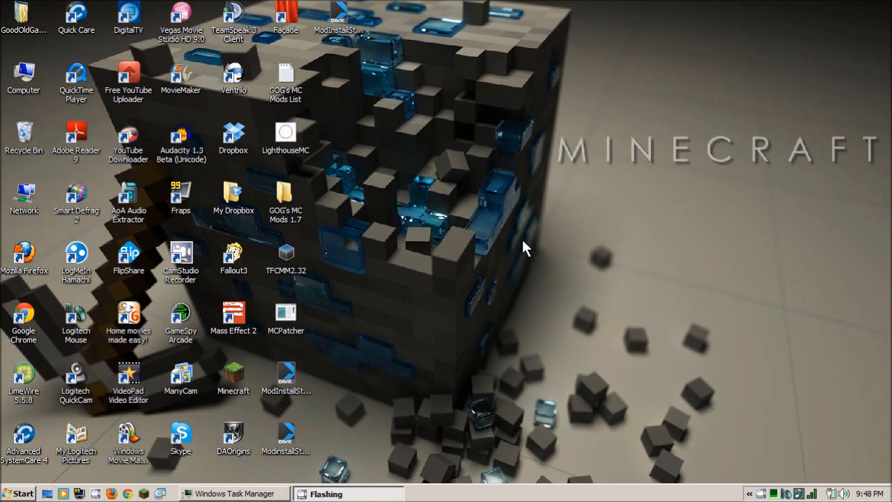
Step: Open the GOG's MC Mods 1.7 folder from the desktop and go to the mods folder inside the DrZhark's Mo'Creatures Mod v2.11.1 archive
double_click(290, 219)
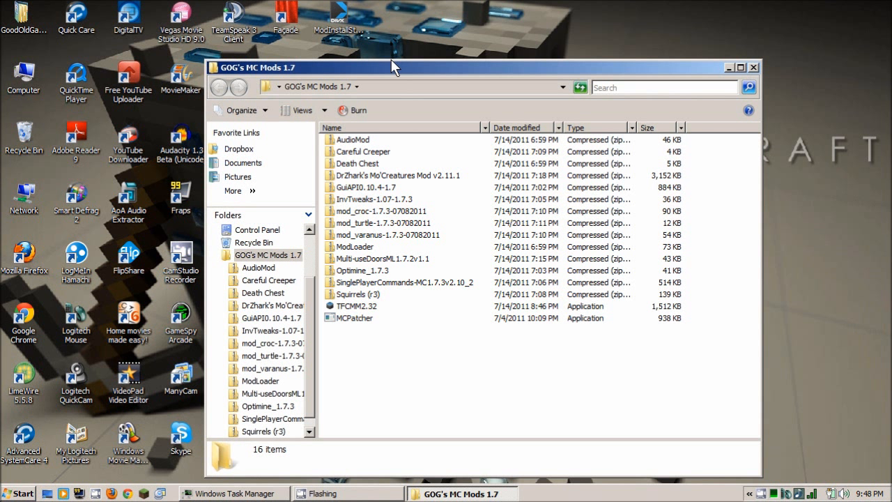
drag(392, 61, 615, 23)
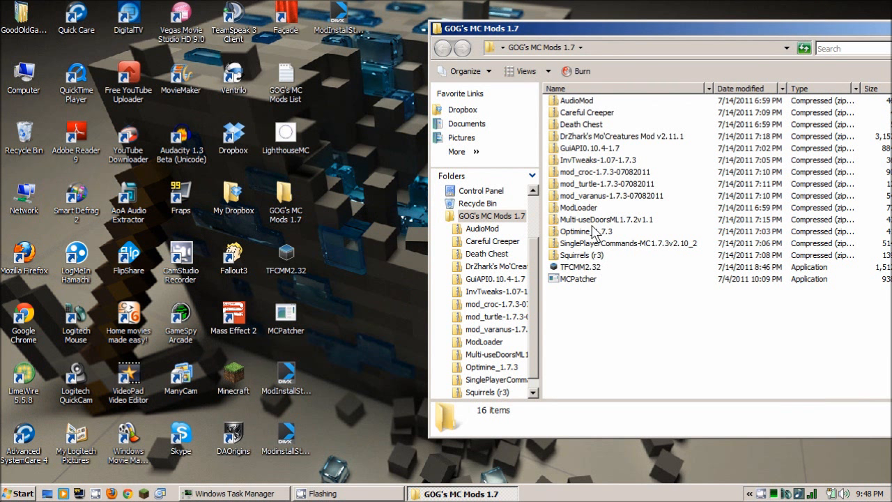
double_click(629, 139)
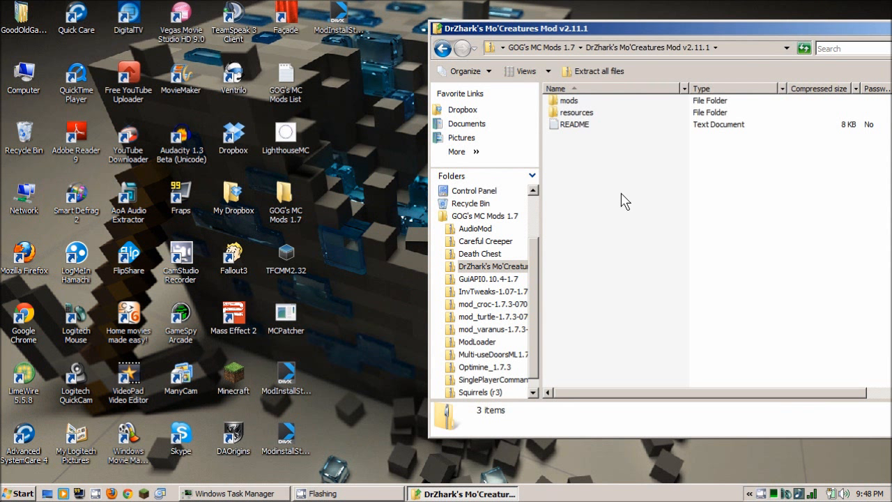
double_click(573, 101)
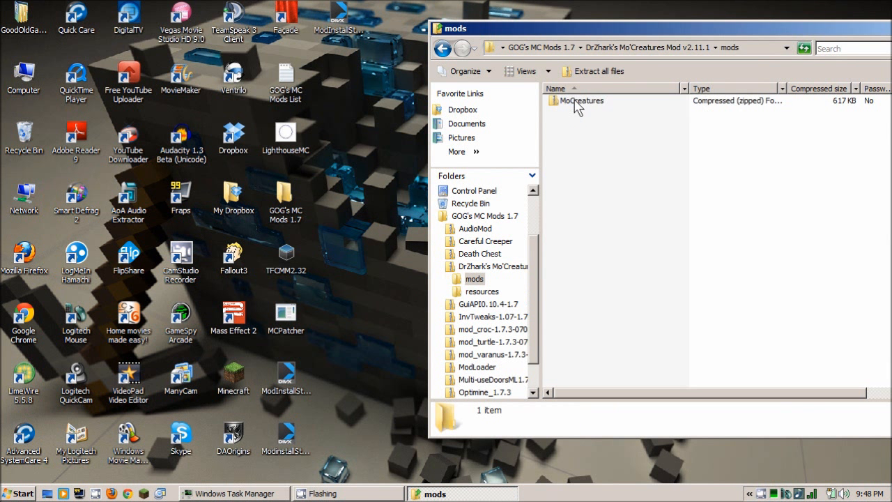
Step: Look through the files inside the nested MoCreatures archive and copy that archive to the desktop
click(443, 49)
double_click(584, 101)
double_click(585, 105)
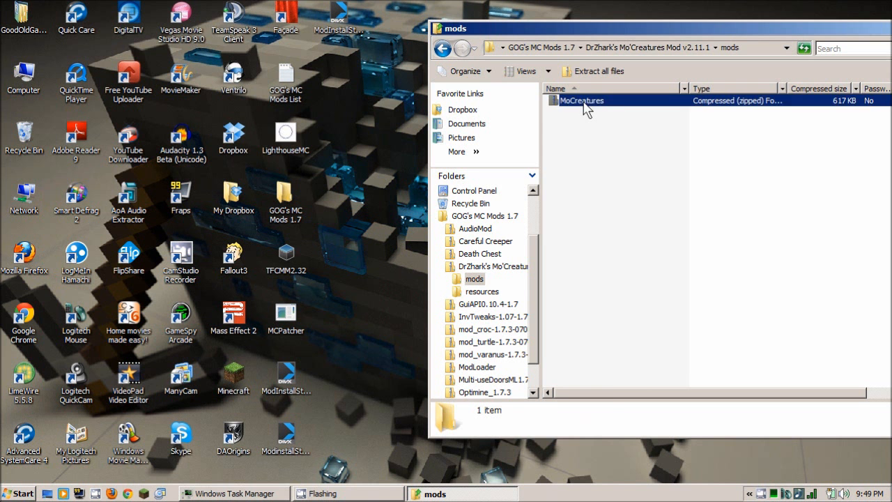
scroll(591, 155, down, 13)
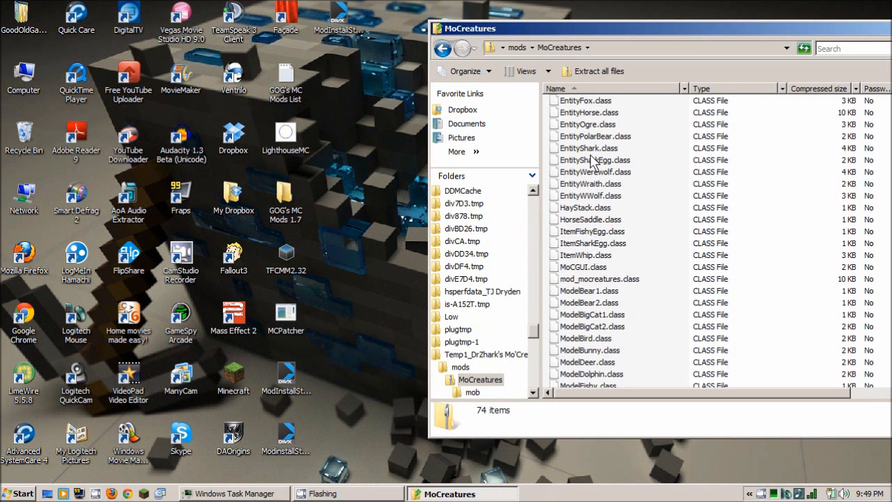
scroll(591, 160, up, 13)
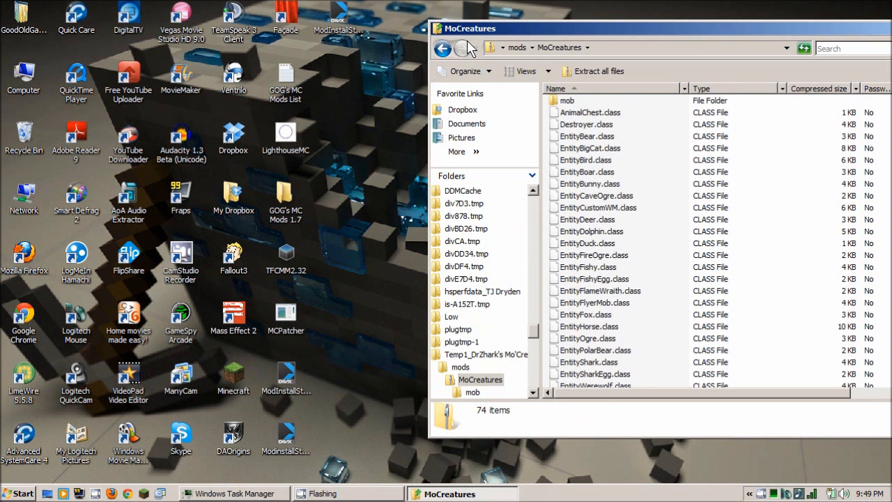
click(443, 48)
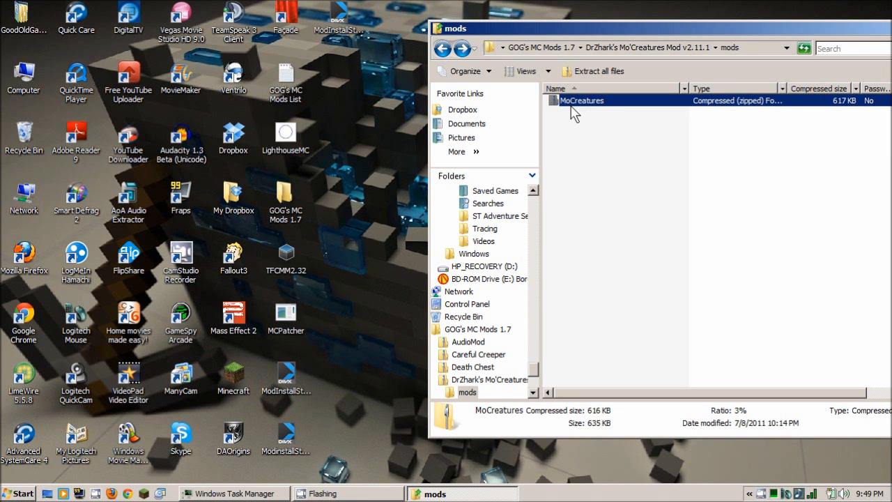
drag(555, 103, 360, 76)
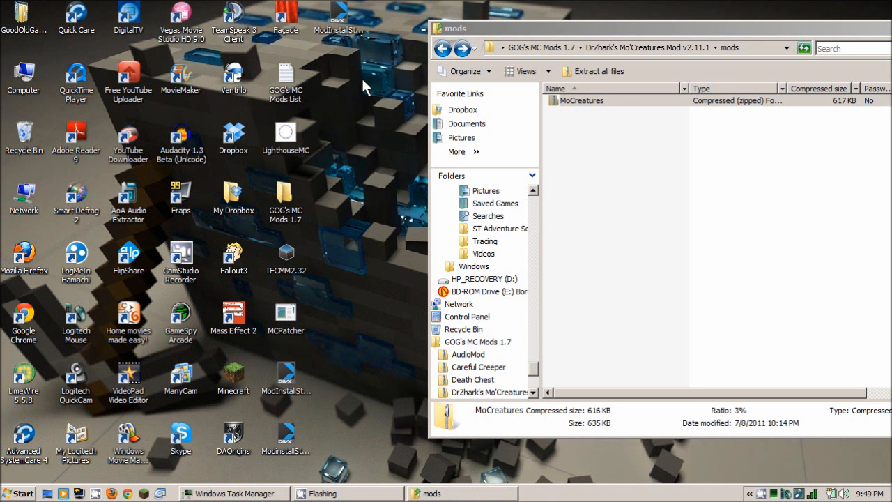
Step: Go to the resources\mod folder inside the DrZhark's Mo'Creatures Mod archive
click(437, 53)
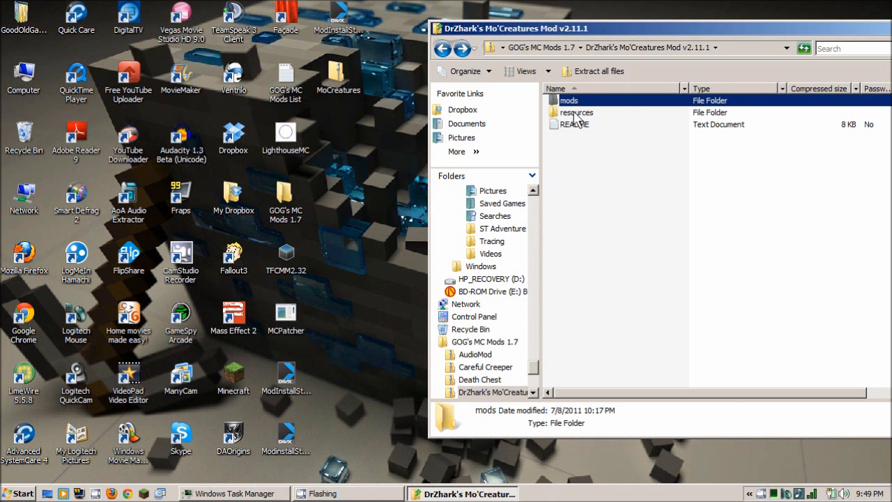
double_click(575, 115)
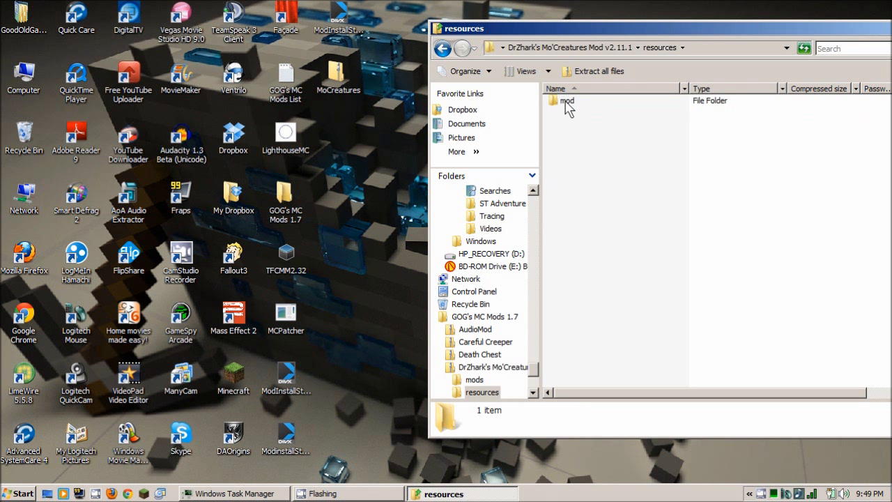
double_click(566, 101)
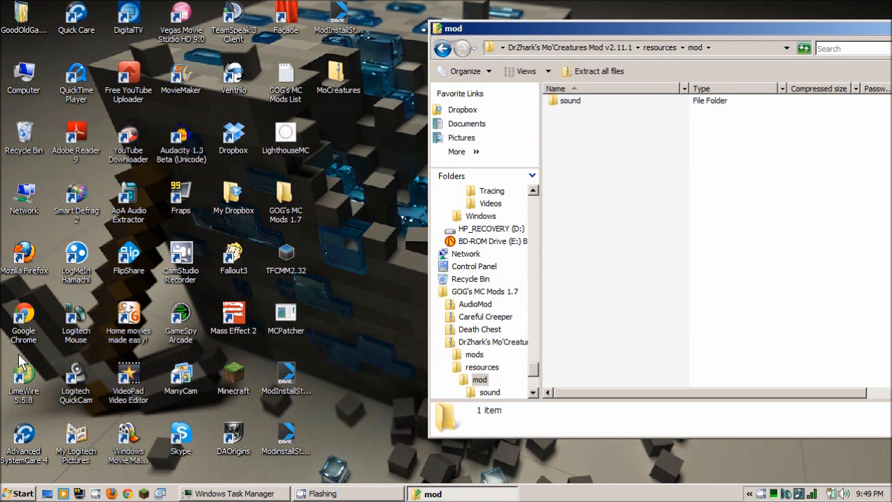
Step: Open the Roaming application data folder by searching for %AppData%
click(20, 492)
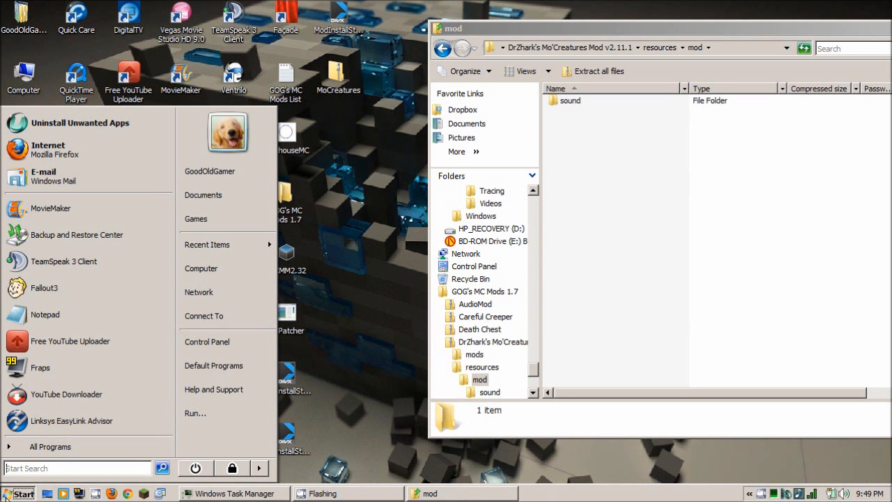
click(52, 468)
click(80, 472)
text(%)
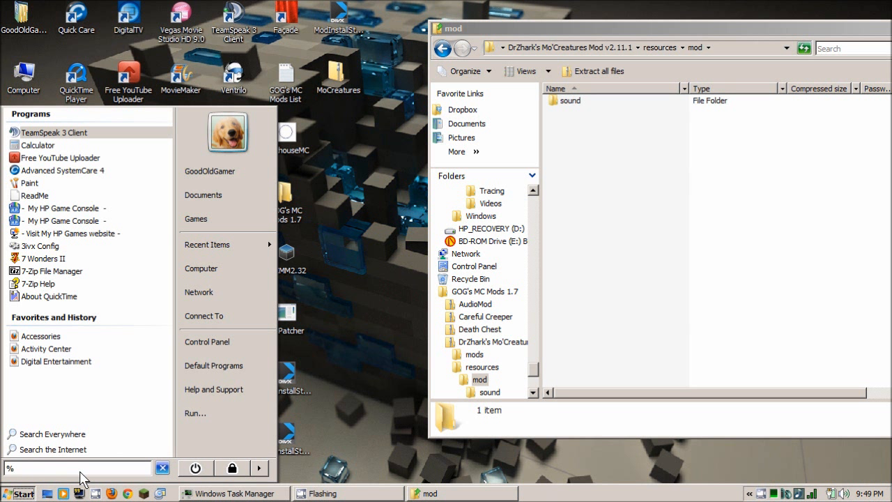
text(AppDa)
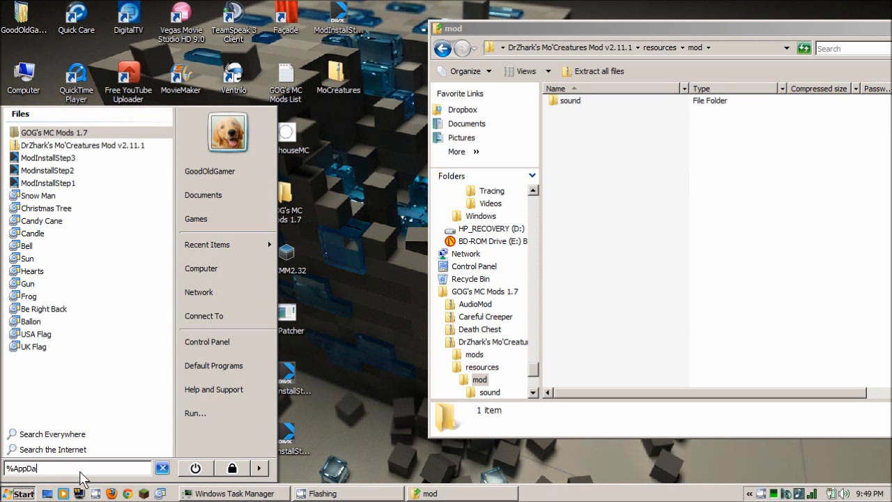
text(ta%)
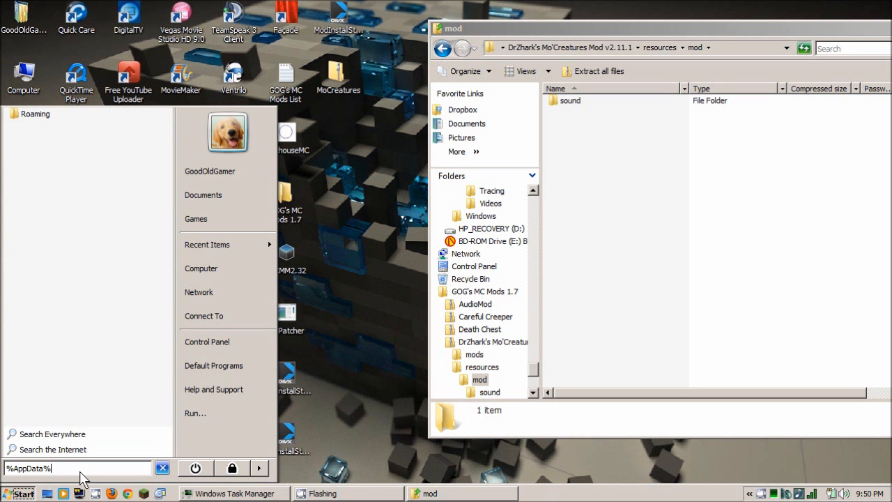
key(Return)
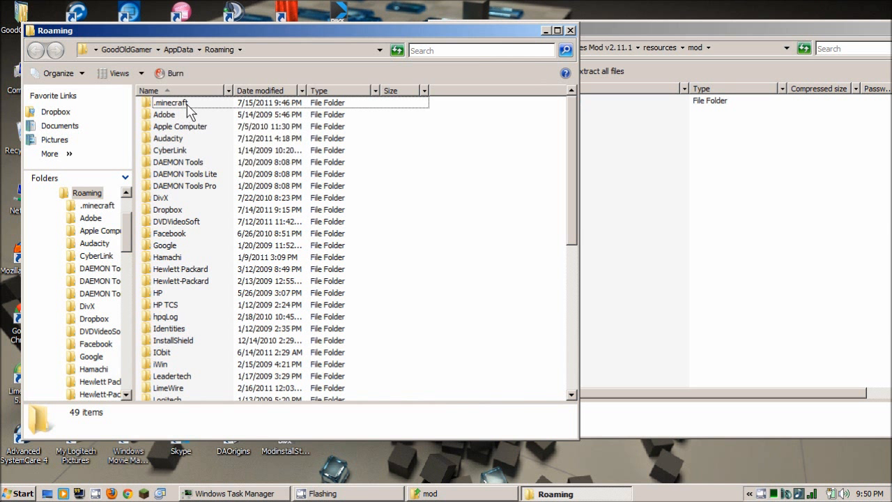
Step: Go to .minecraft\resources\mod and bring the Mo'Creatures archive window with its sound folder back to the front
double_click(187, 106)
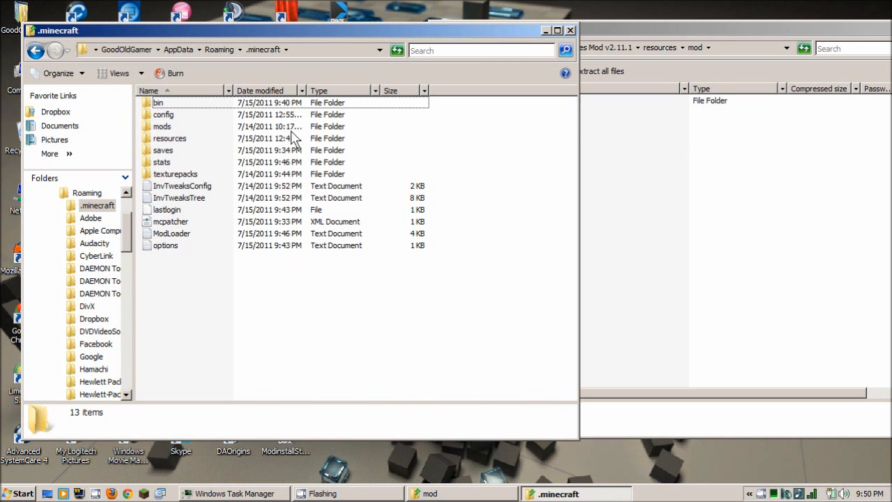
double_click(164, 141)
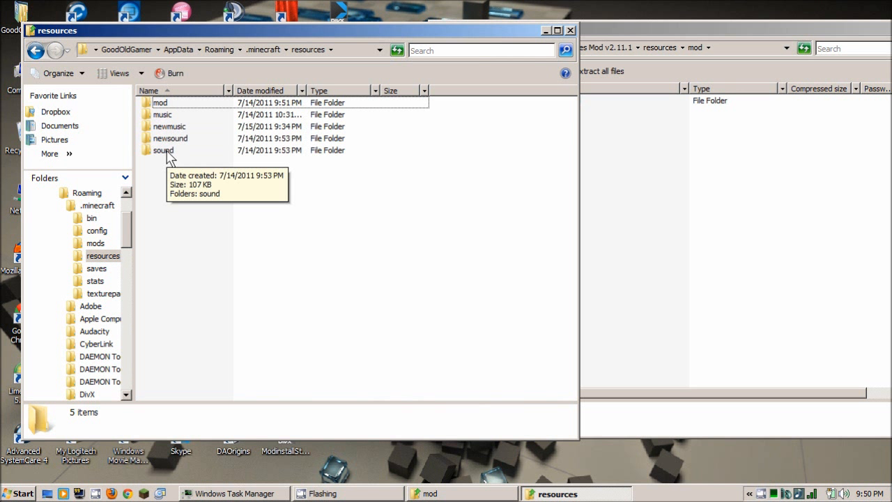
click(592, 167)
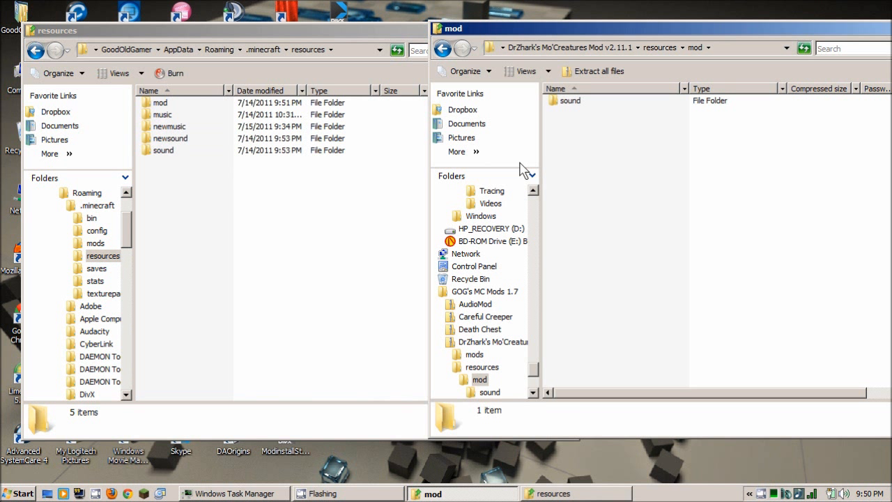
double_click(167, 104)
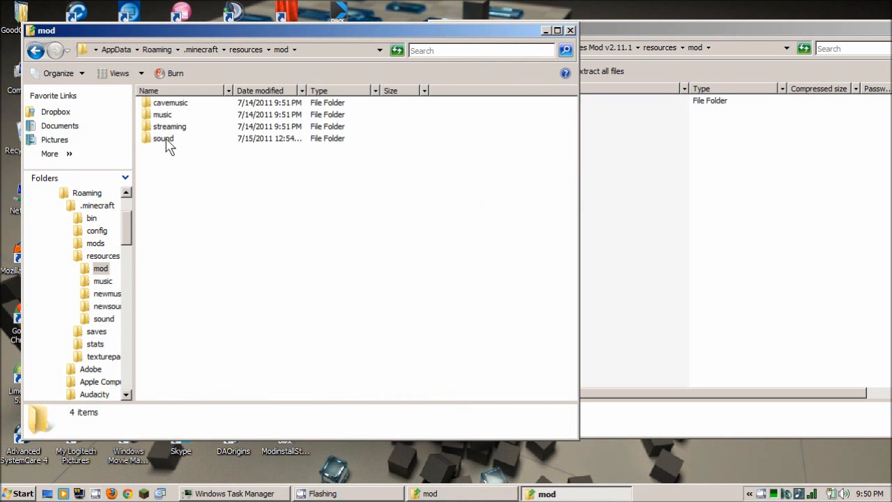
click(633, 178)
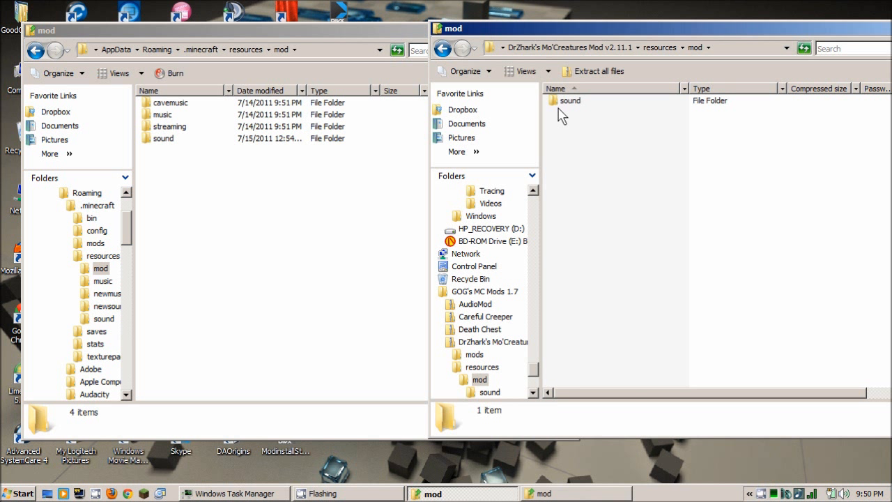
Step: Copy the Mo'Creatures sound folder into .minecraft\resources\mod, merging it with the existing folder and replacing all duplicate files
drag(570, 105, 292, 204)
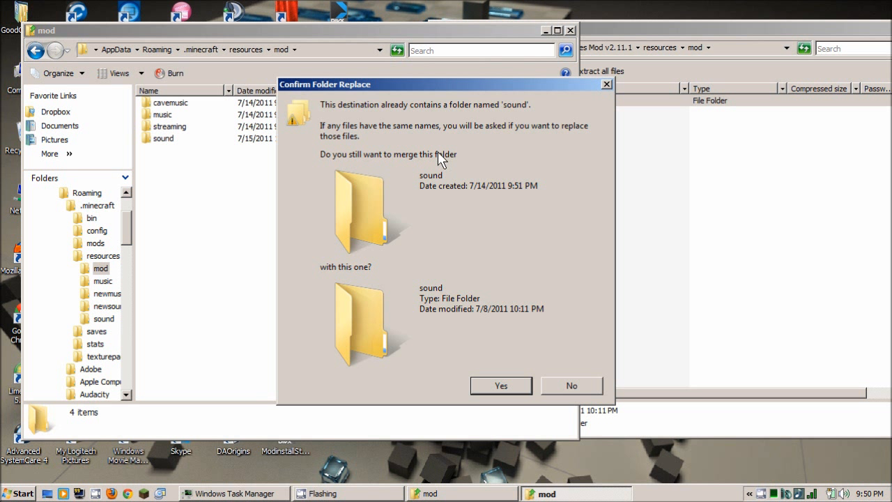
click(492, 385)
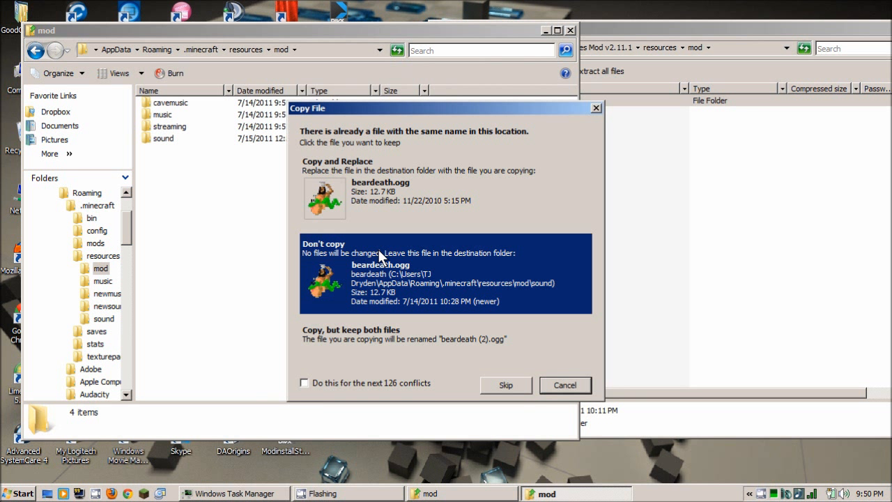
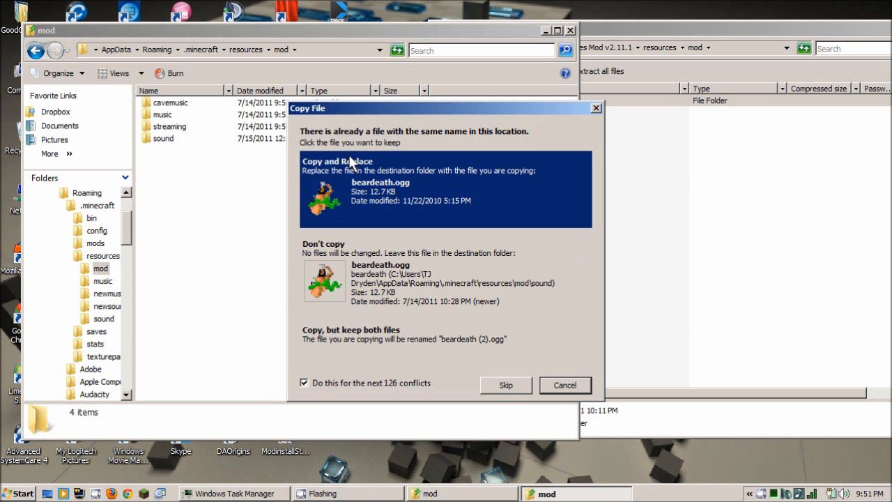
click(410, 196)
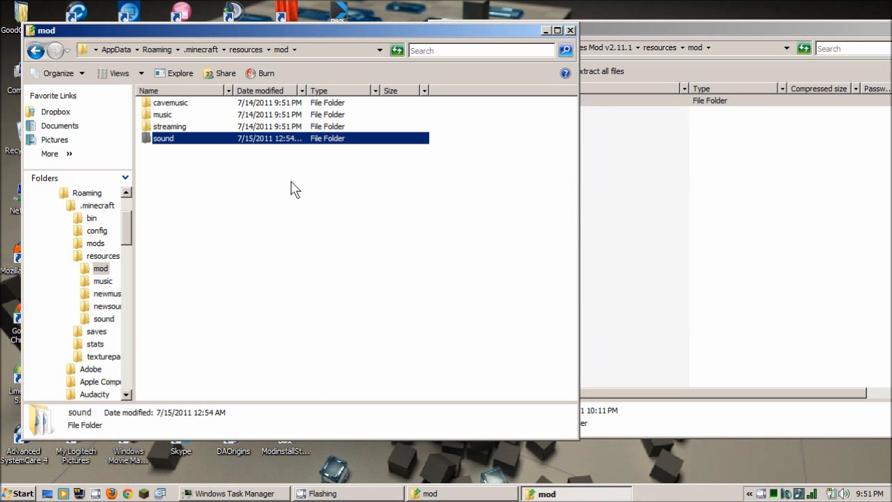
click(699, 165)
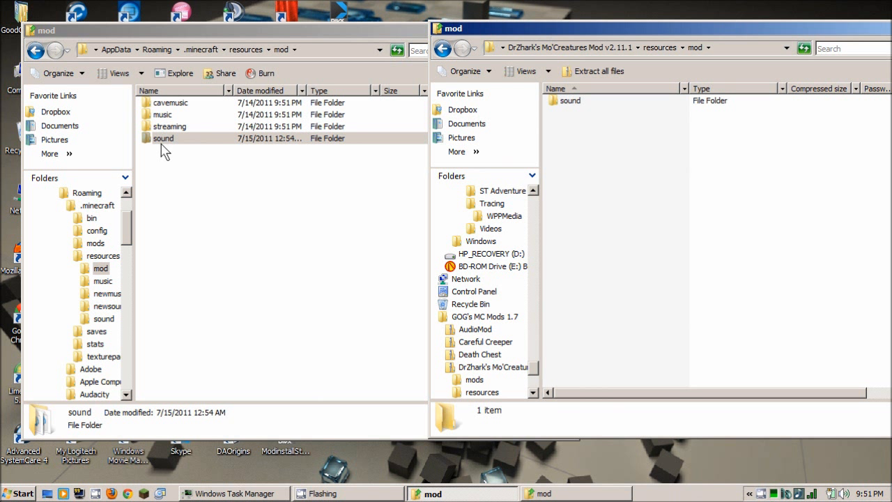
Step: Check the files in .minecraft's merged resources\mod\sound folder, and return the archive window to the GOG's MC Mods 1.7 folder
double_click(206, 142)
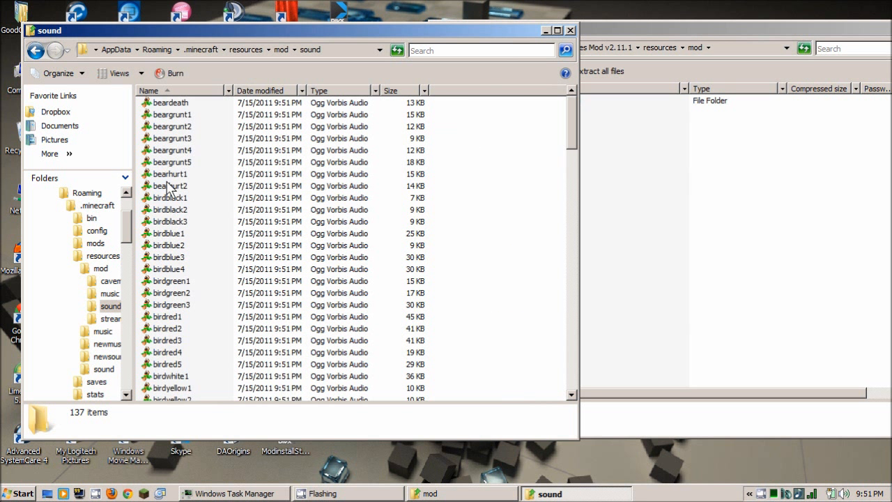
click(36, 50)
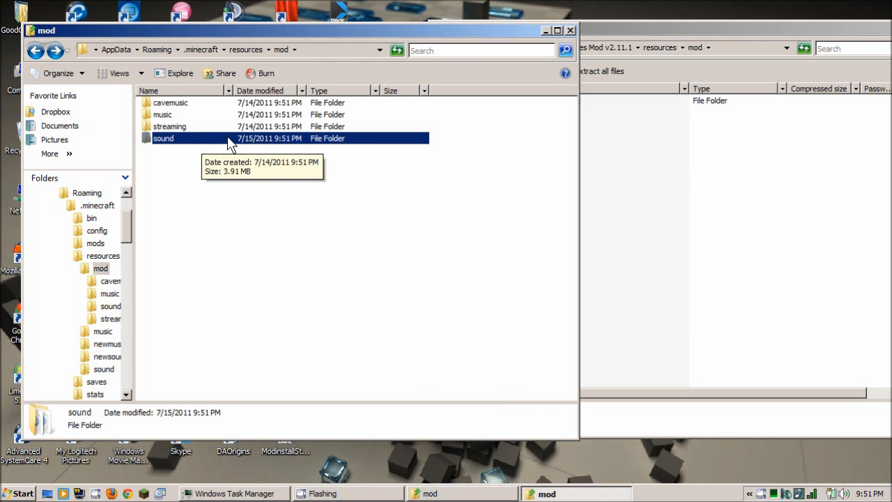
click(639, 161)
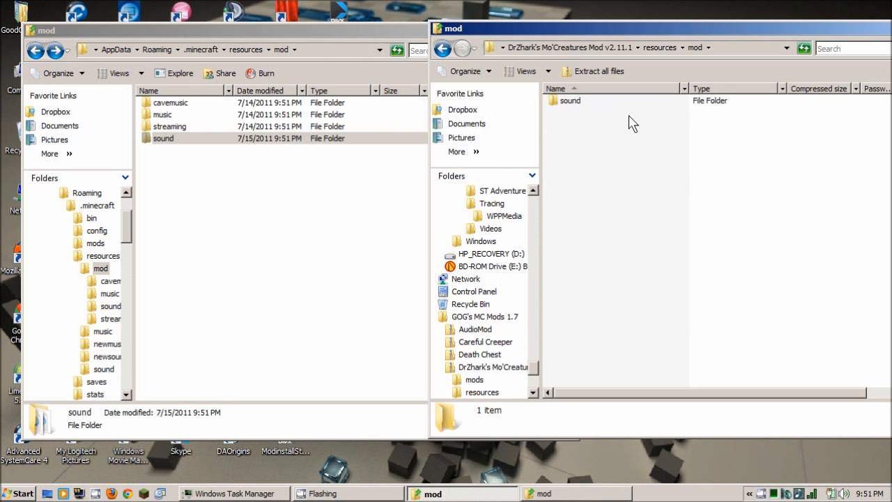
click(443, 53)
click(444, 54)
click(444, 52)
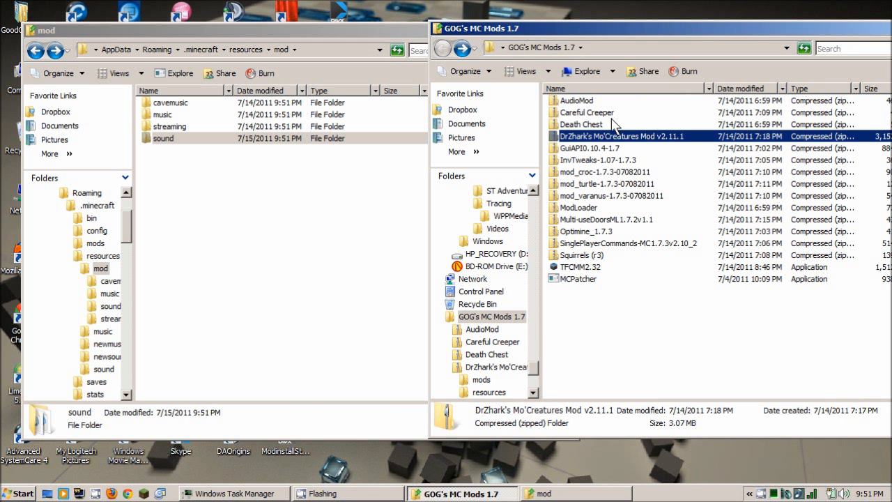
Step: Move the MoCreatures archive from the desktop into the GOG's MC Mods 1.7 folder, and minimize the .minecraft mod folder window
click(361, 48)
drag(360, 48, 379, 216)
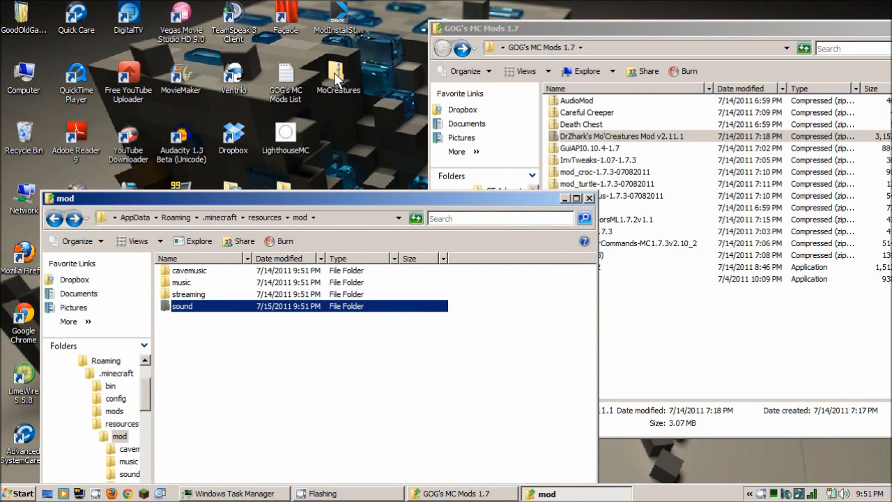
drag(337, 77, 696, 333)
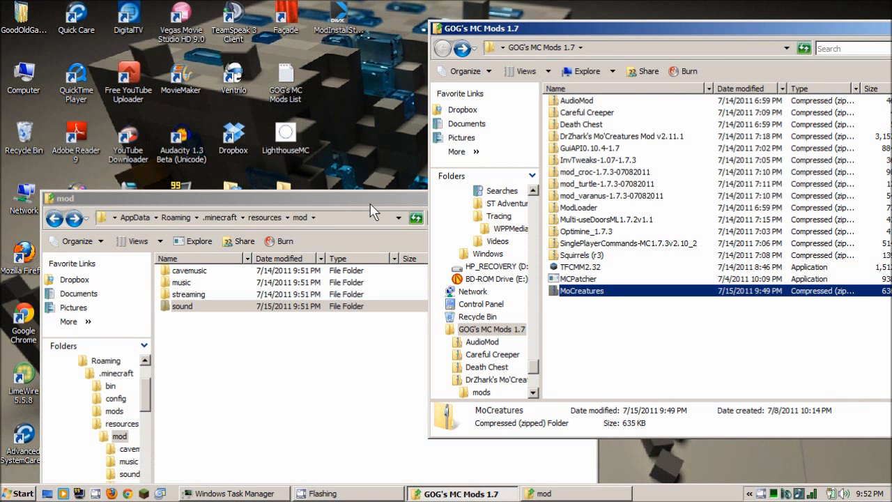
drag(373, 212, 339, 41)
click(662, 42)
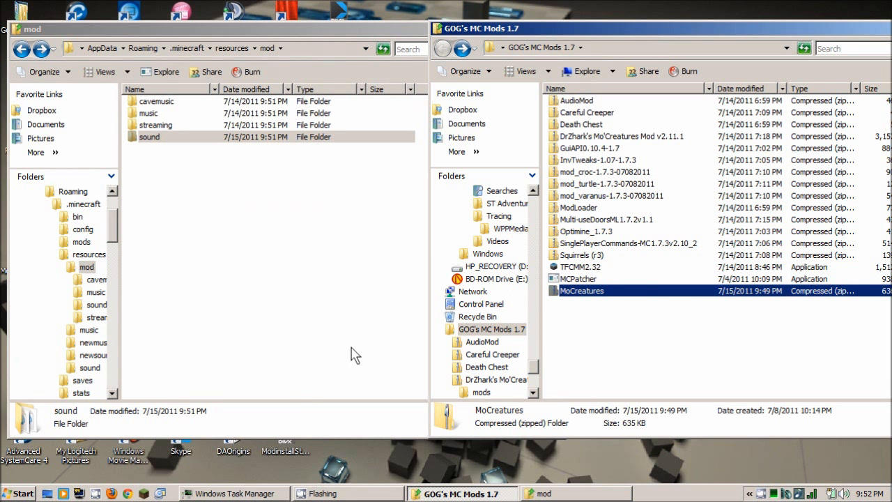
click(362, 32)
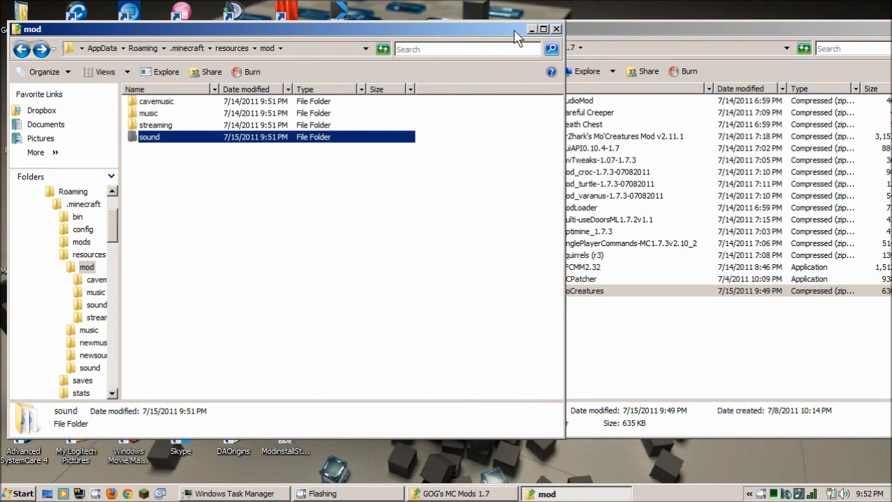
click(532, 30)
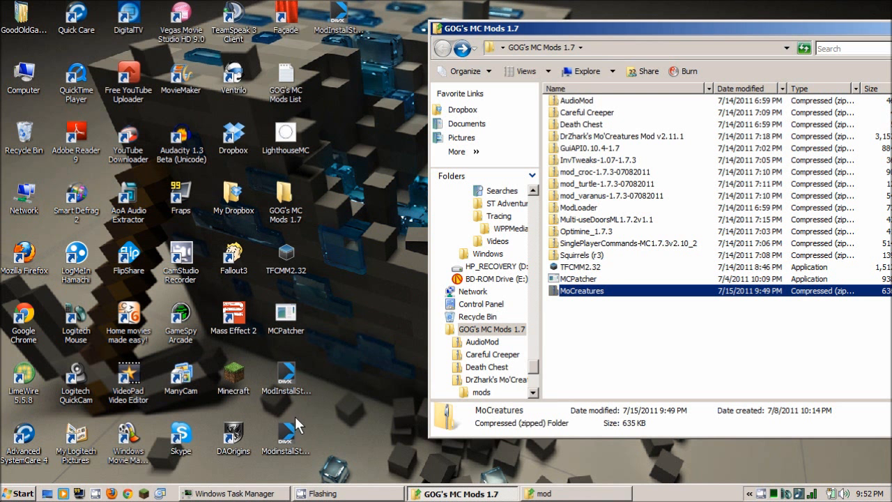
Step: Run TFCMM2.32 from the desktop, decline the update, and show its mod library
double_click(281, 266)
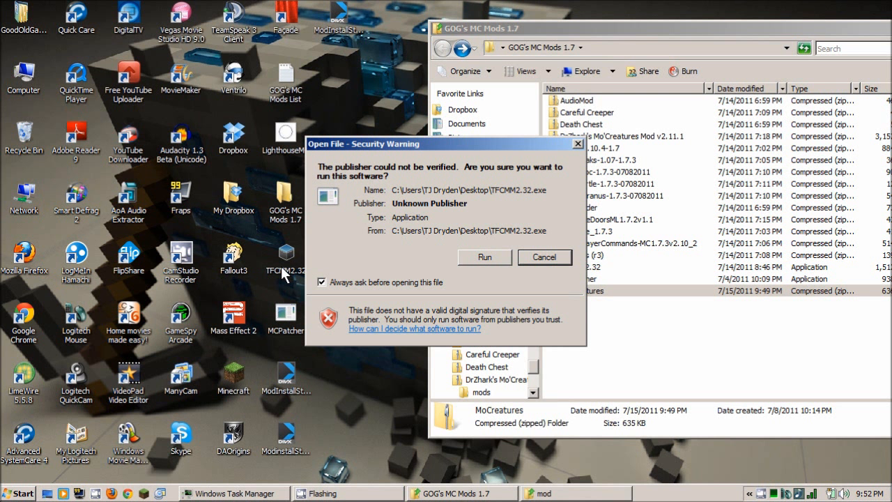
click(494, 257)
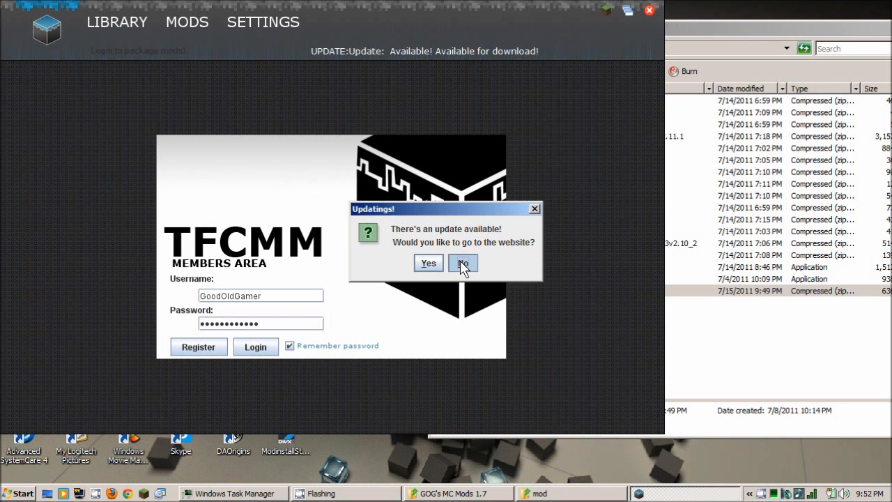
click(463, 264)
click(117, 24)
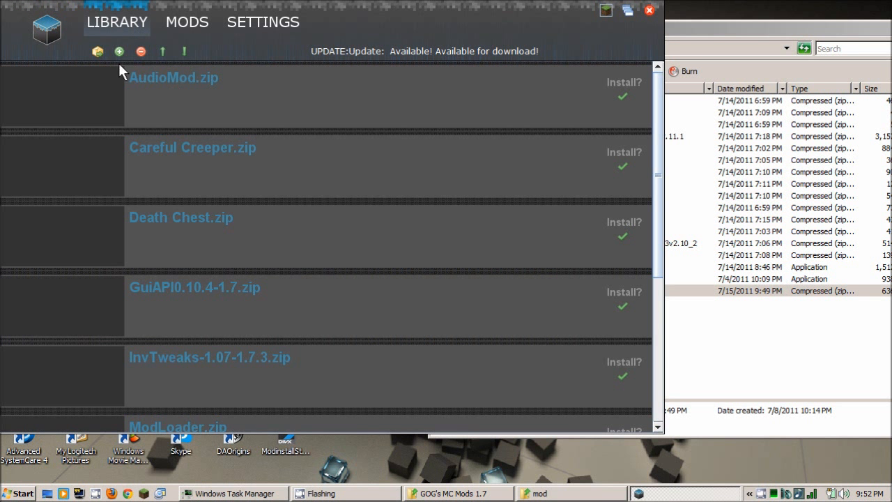
Step: Add MoCreatures.zip from the GOG's MC Mods 1.7 folder to the mod library
click(125, 53)
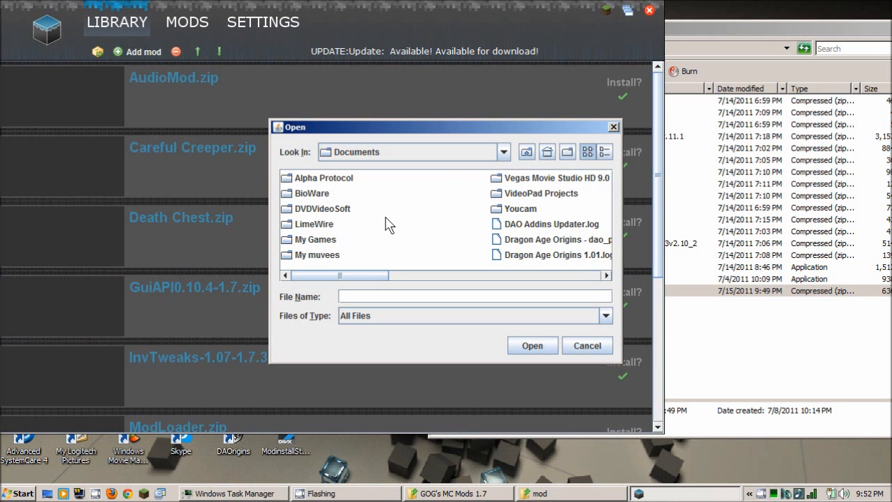
click(503, 152)
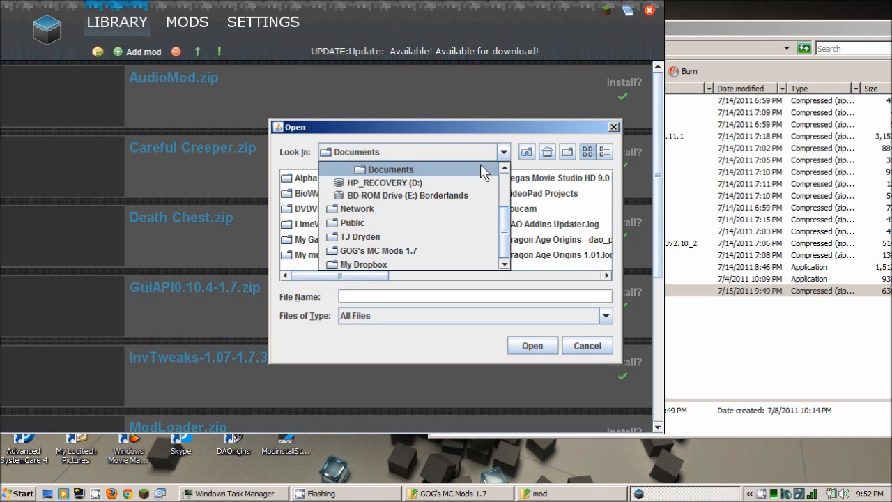
click(376, 250)
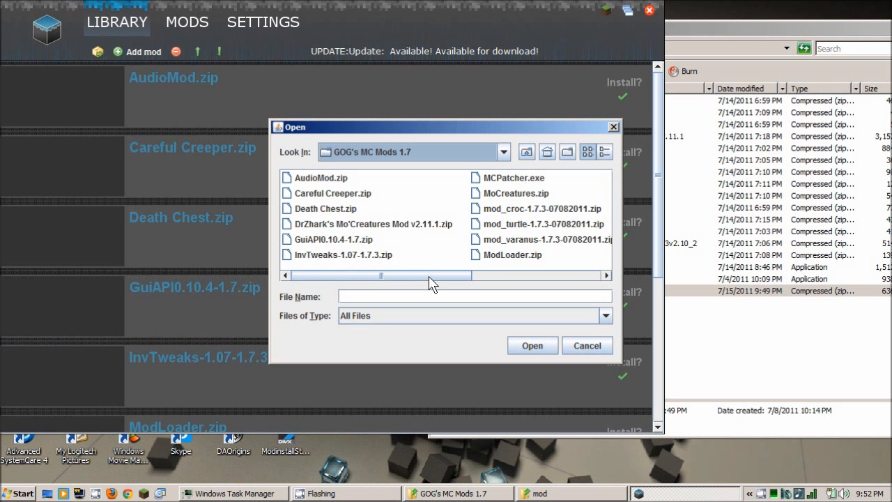
click(519, 197)
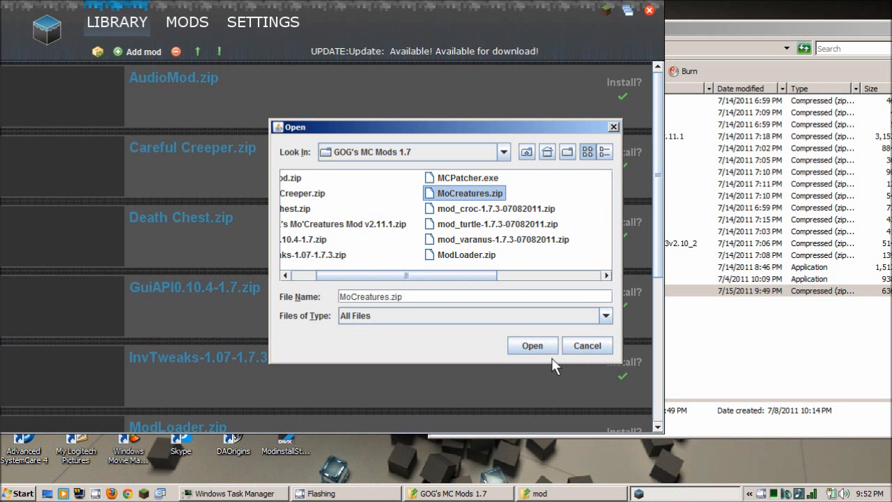
click(532, 346)
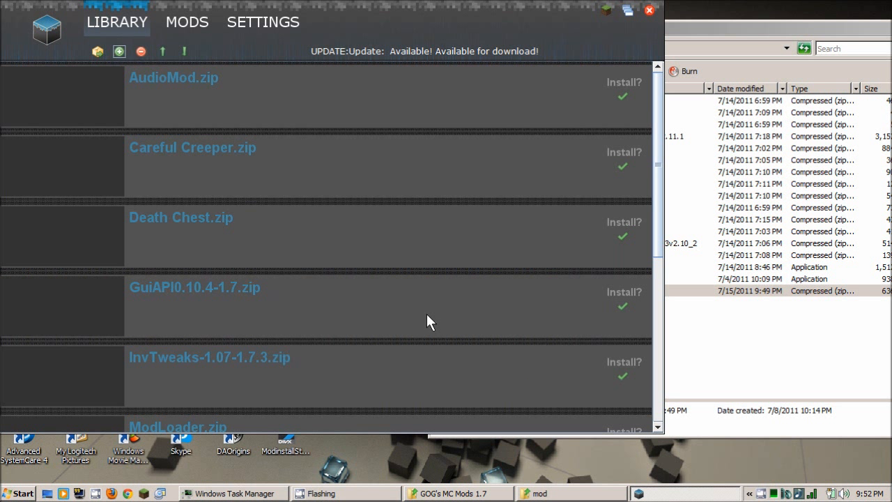
Step: Check for MoCreatures.zip at the end of the library, install all marked mods, and close TFCMM
scroll(330, 278, down, 5)
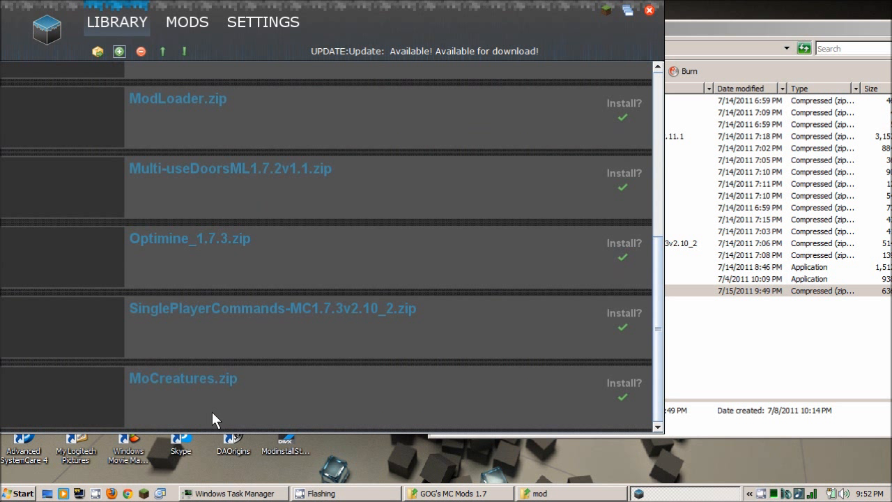
click(107, 53)
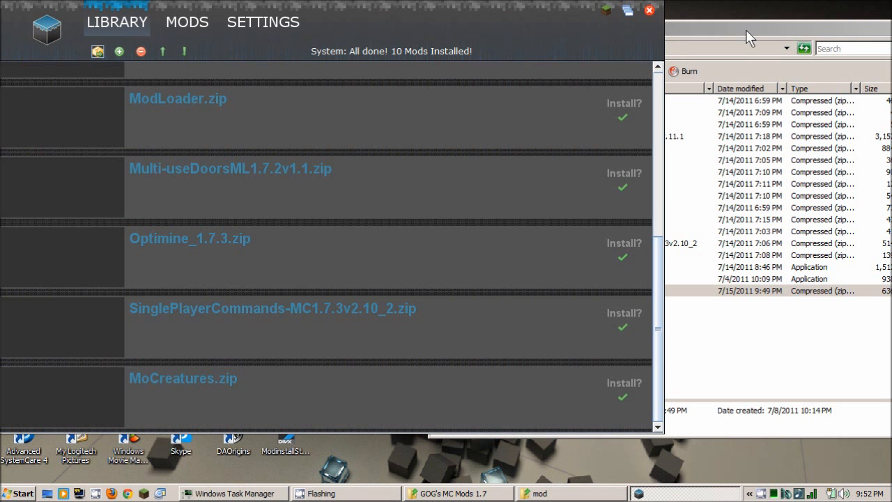
click(653, 12)
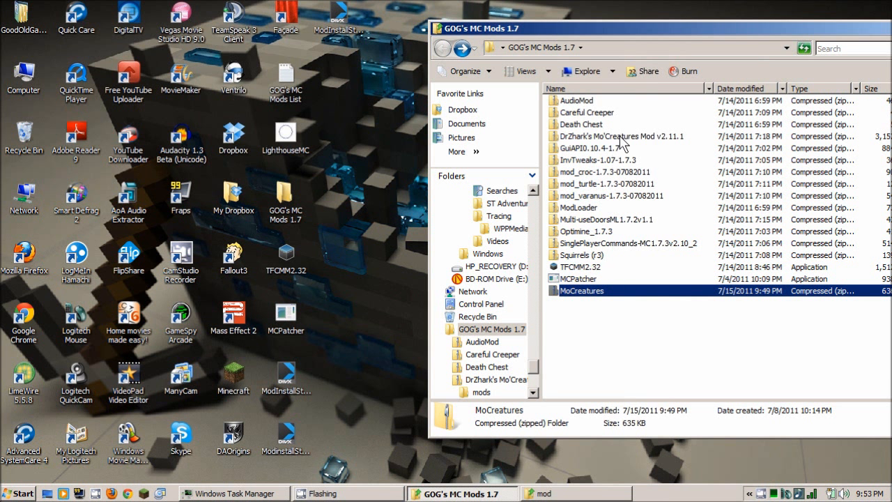
Step: Look through resources\mod inside the DrZhark's Mo'Creatures Mod v2.11.1 archive, and go back to the GOG's MC Mods 1.7 folder
double_click(608, 137)
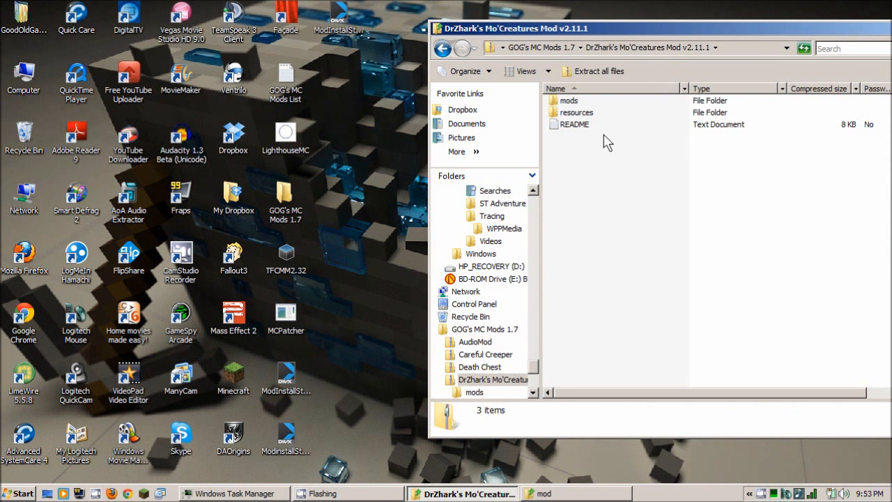
click(587, 113)
double_click(589, 112)
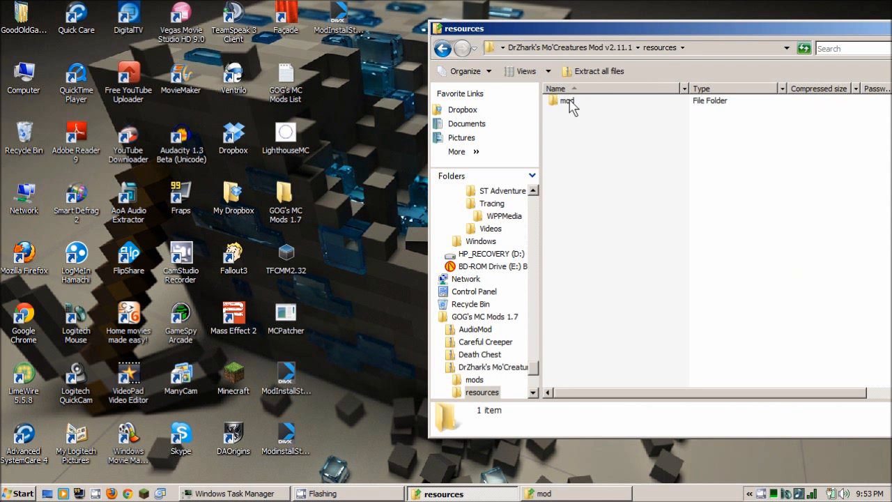
double_click(569, 102)
click(441, 49)
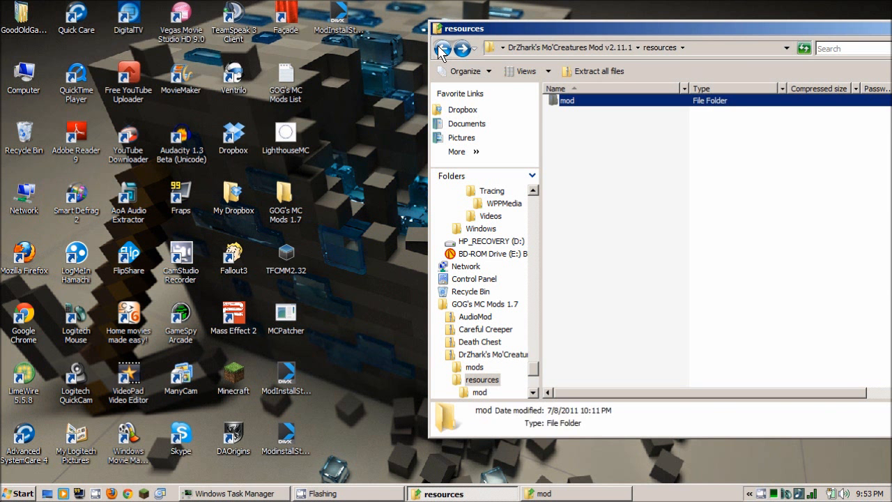
click(442, 49)
click(442, 49)
drag(683, 26, 537, 42)
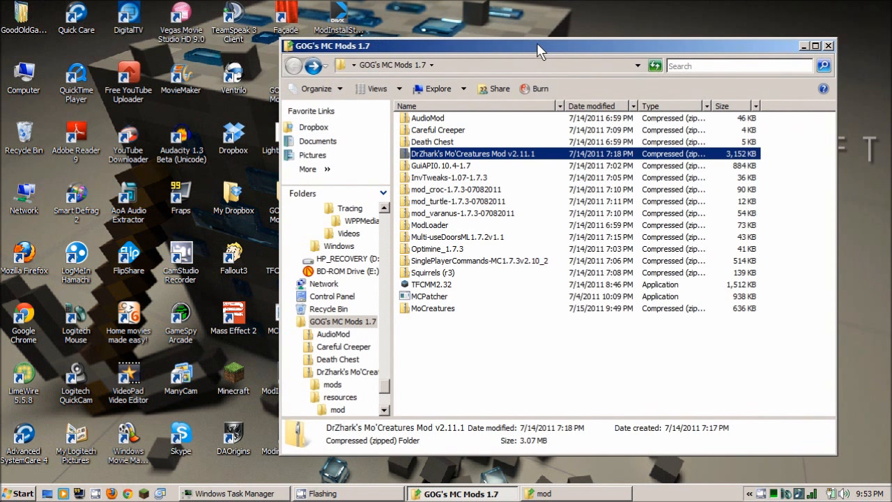
Step: Launch Minecraft and log in with the remembered account
click(145, 491)
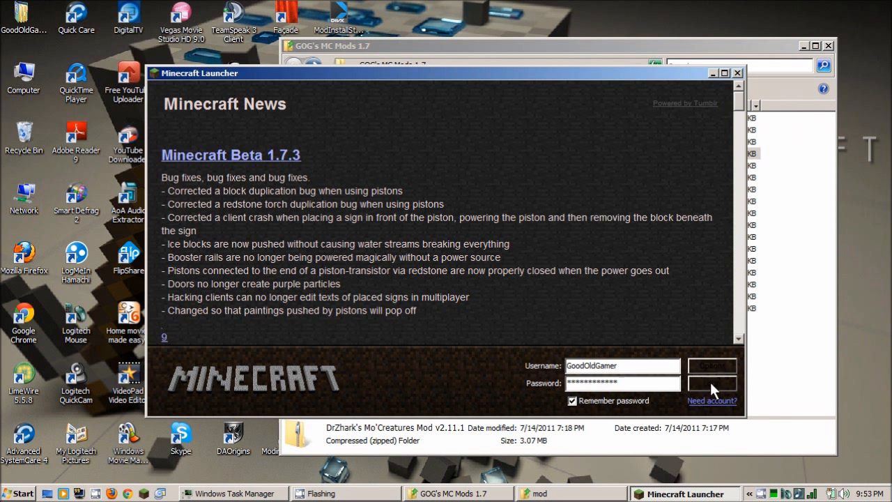
click(710, 382)
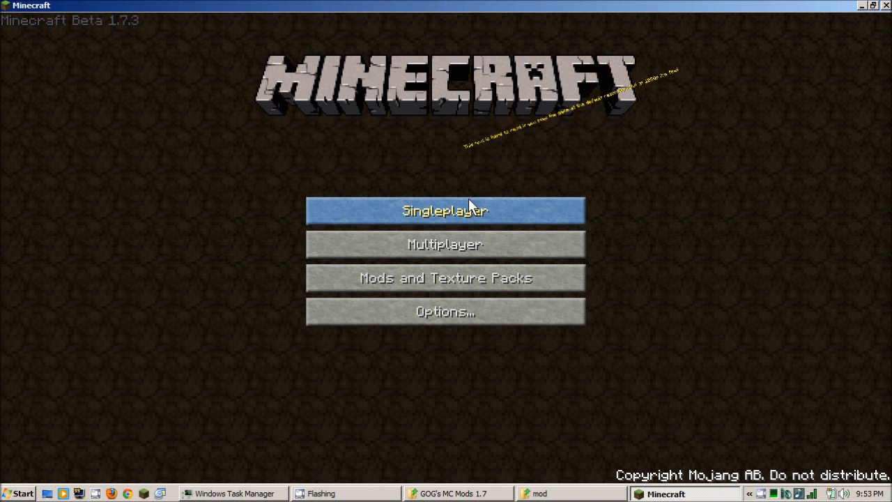
Step: Check the DrZhark's Mo'Creatures entry and its setting categories in Global Mod Settings, and return to the title screen
click(452, 318)
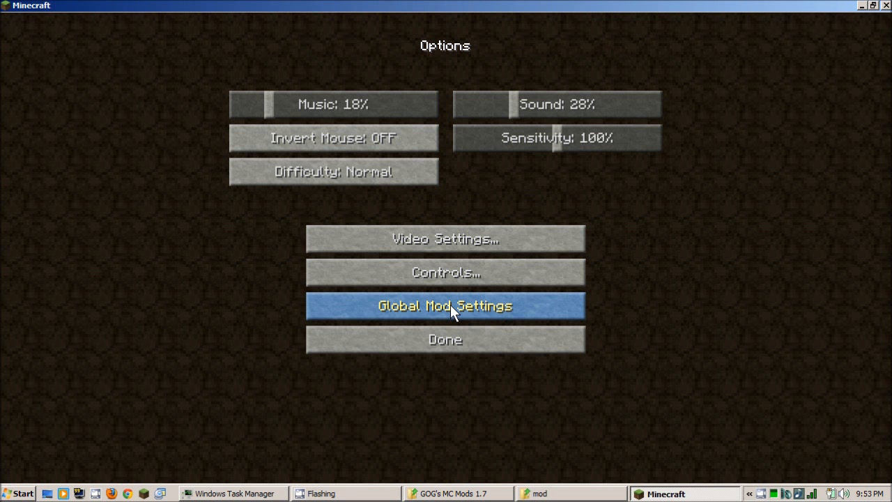
click(451, 306)
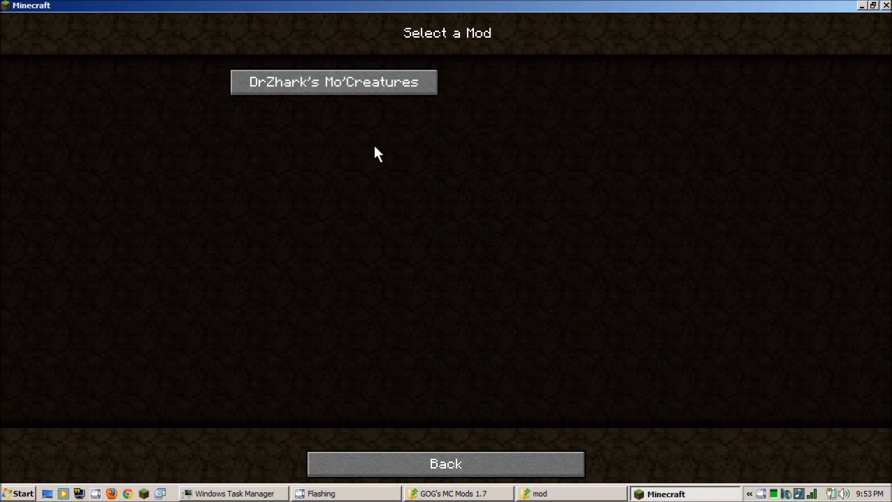
click(366, 88)
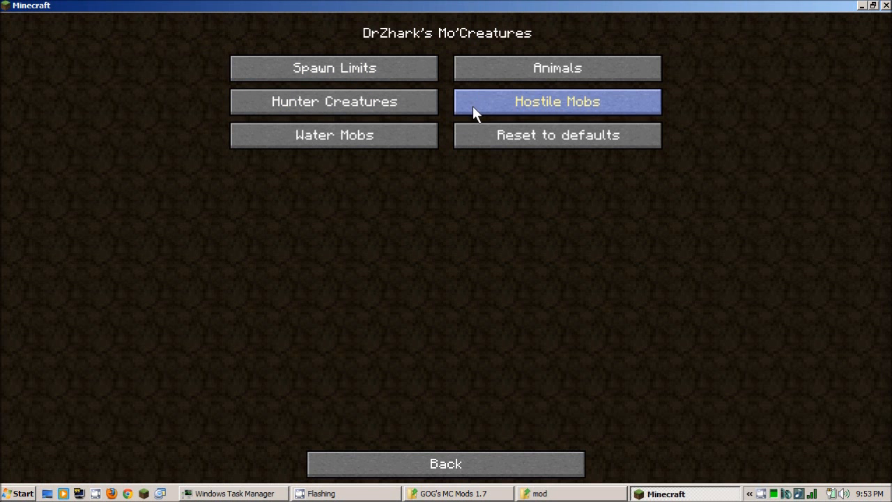
click(453, 463)
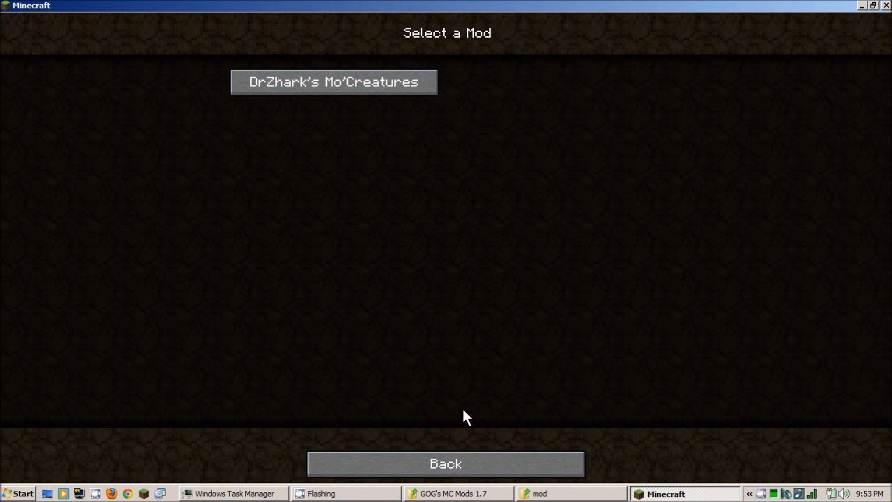
click(477, 469)
click(481, 343)
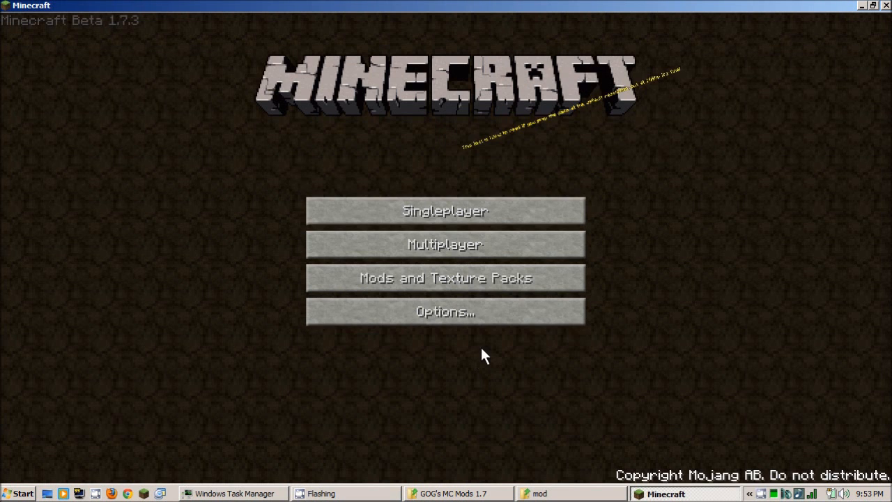
Step: Load the singleplayer world New World
click(430, 211)
click(365, 129)
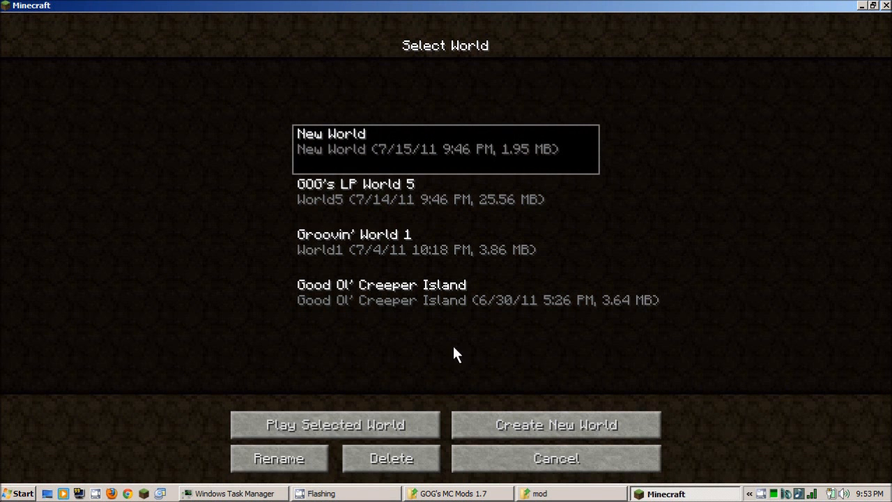
click(420, 424)
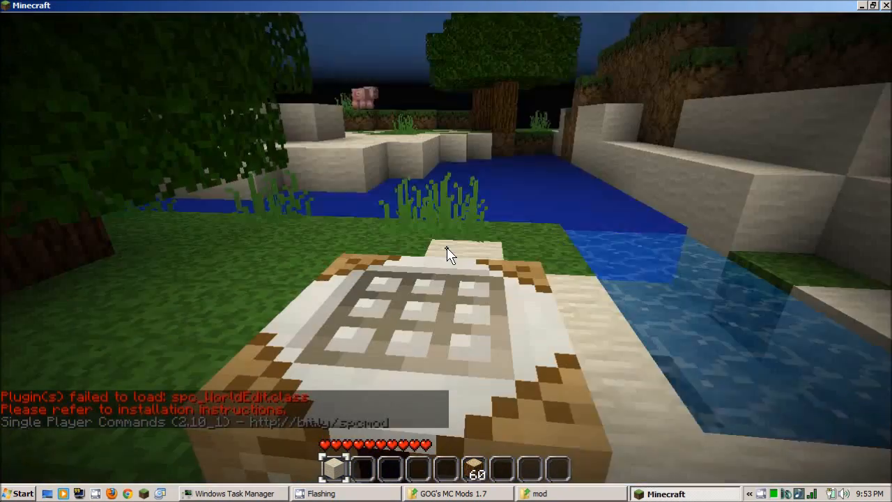
Step: Explore the sandy clearing and woods around the starting point for Mo'Creatures animals, approaching the fox on the grass ledge
key(w)
key(space)
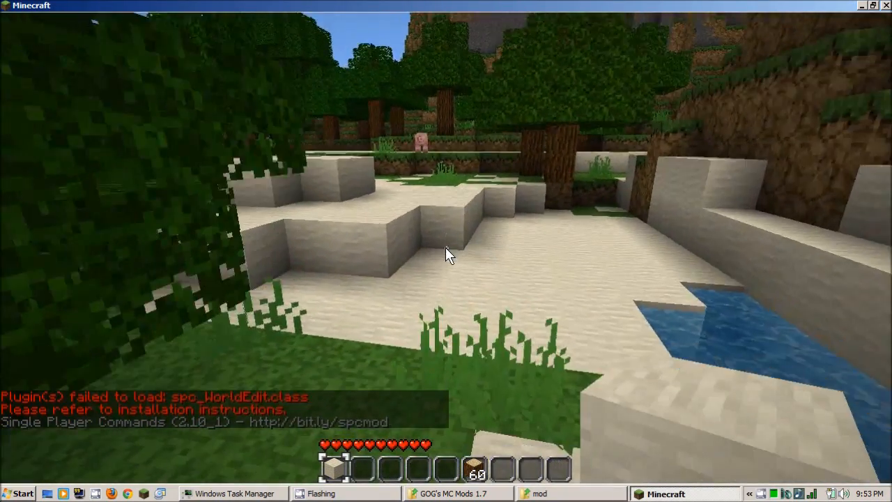
key(w)
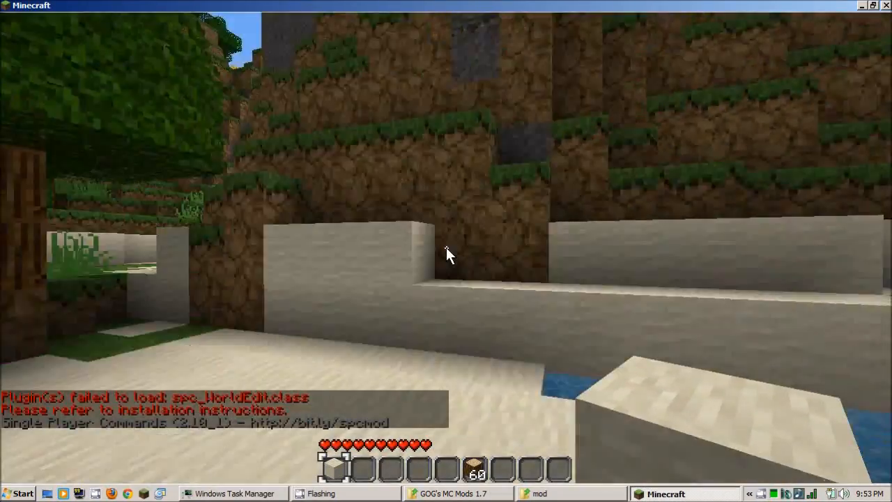
key(w)
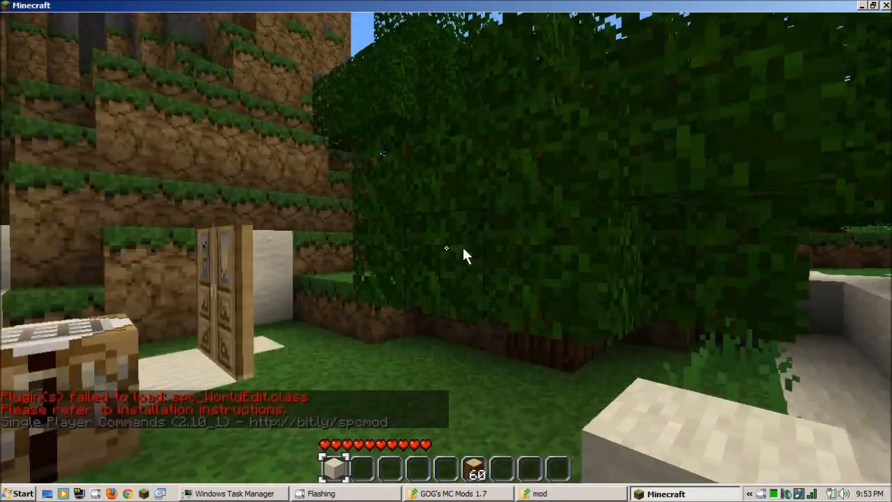
key(w)
key(space)
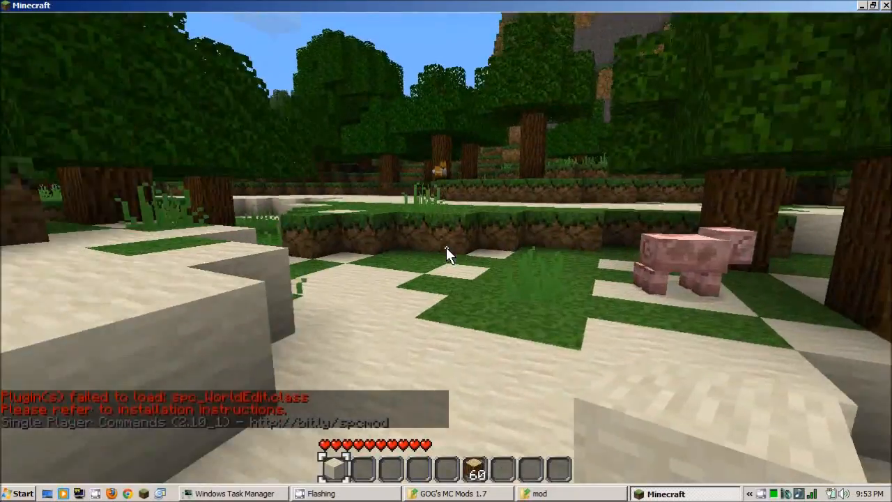
key(w)
key(space)
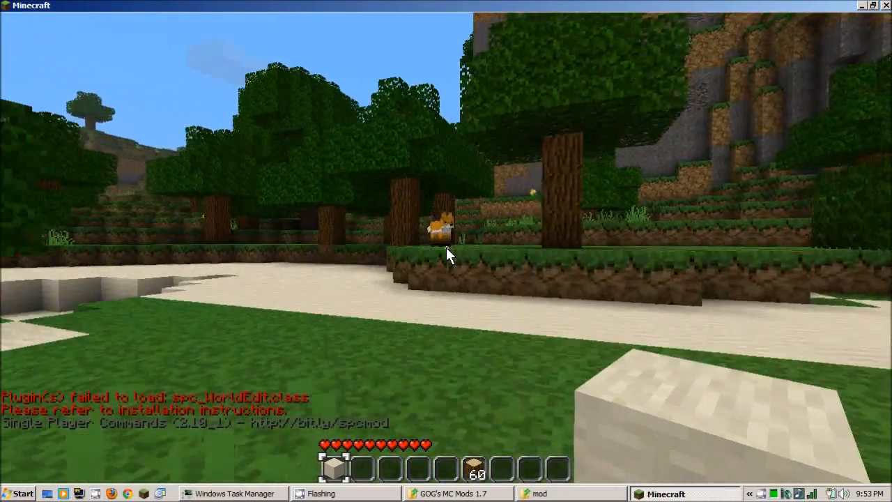
key(w)
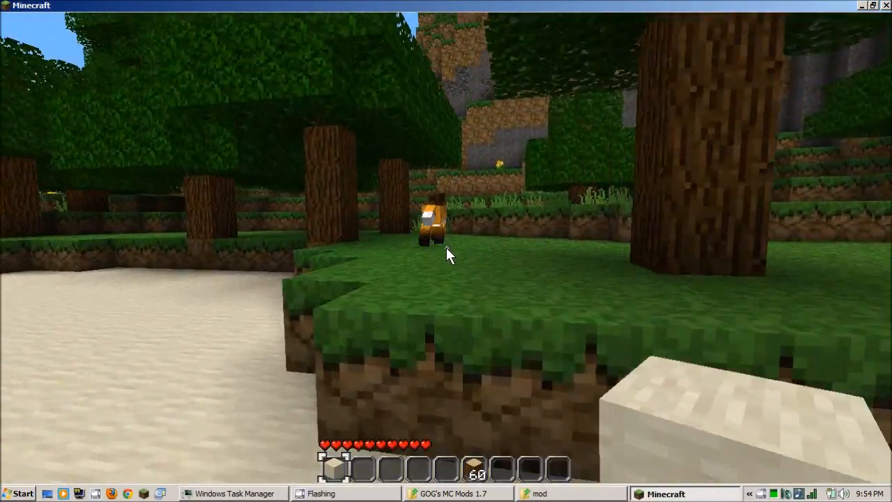
key(space)
key(w)
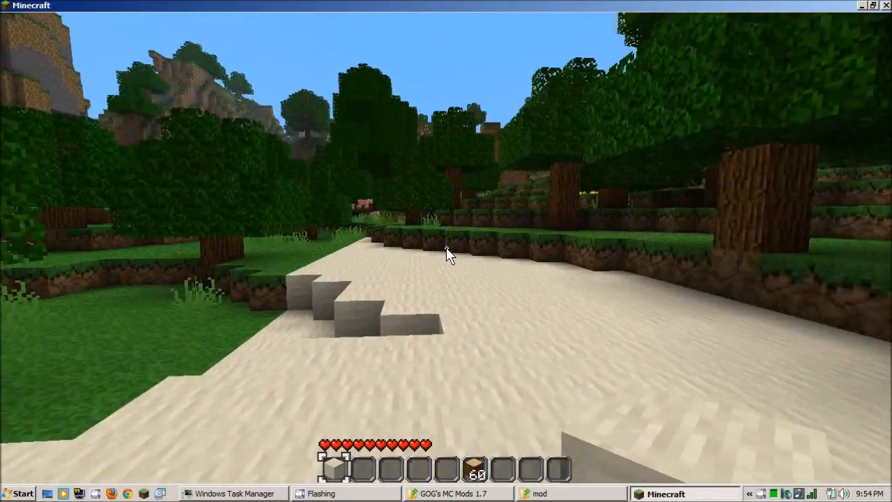
key(w)
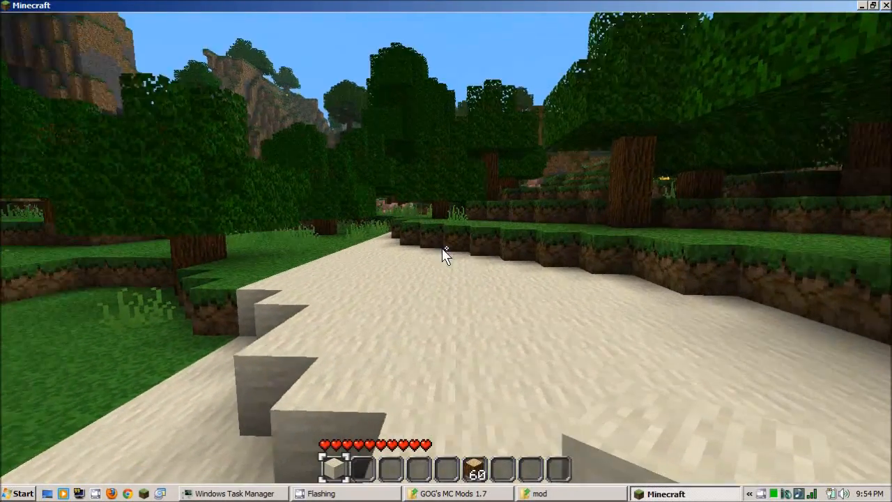
key(w)
key(w)
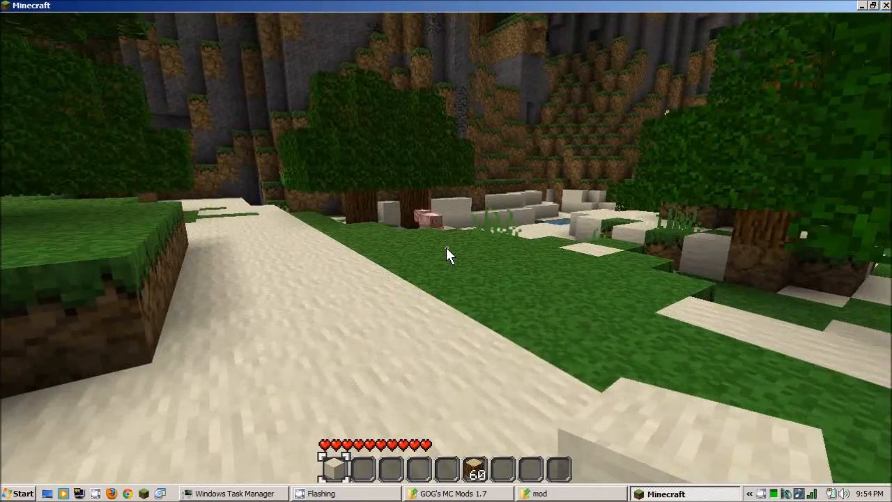
Step: List the spawnable creatures with their IDs, walk back to the crafting table by the water, and review the list in the chat console
key(w)
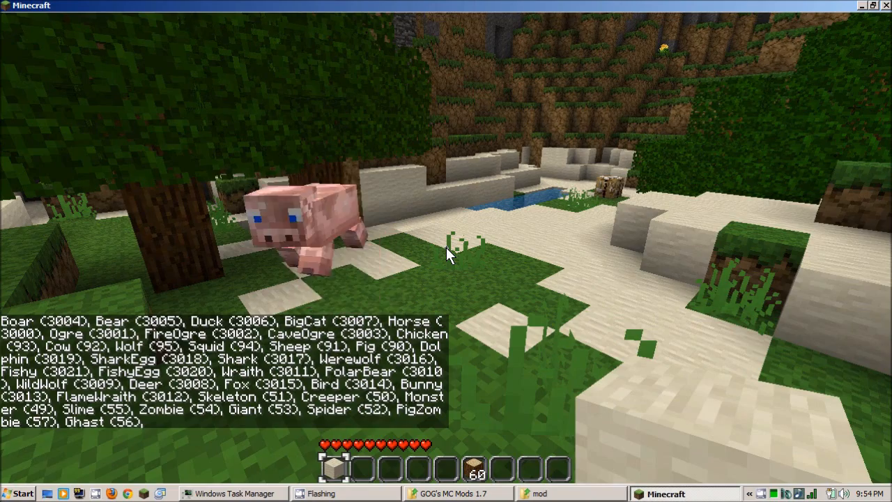
key(w)
key(w)
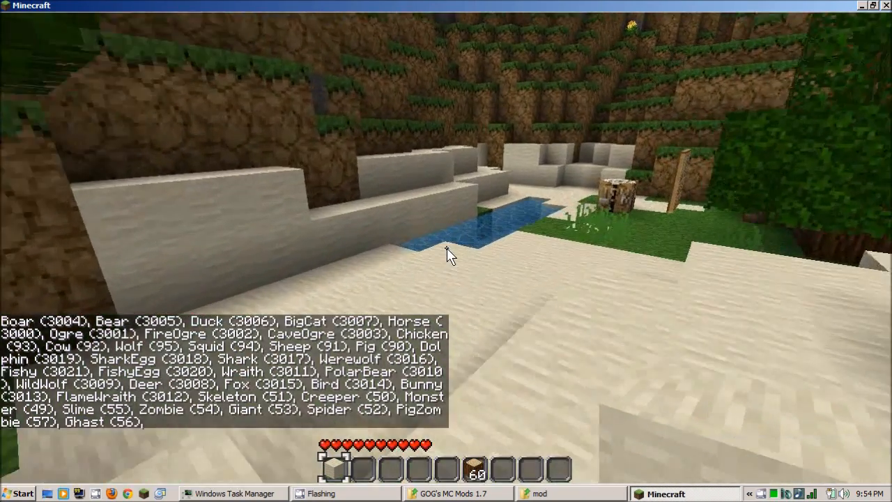
key(w)
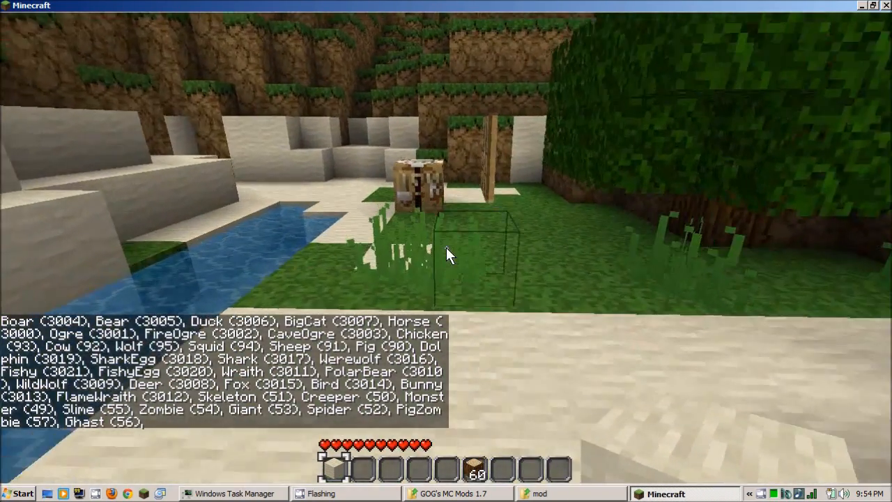
key(w)
key(a)
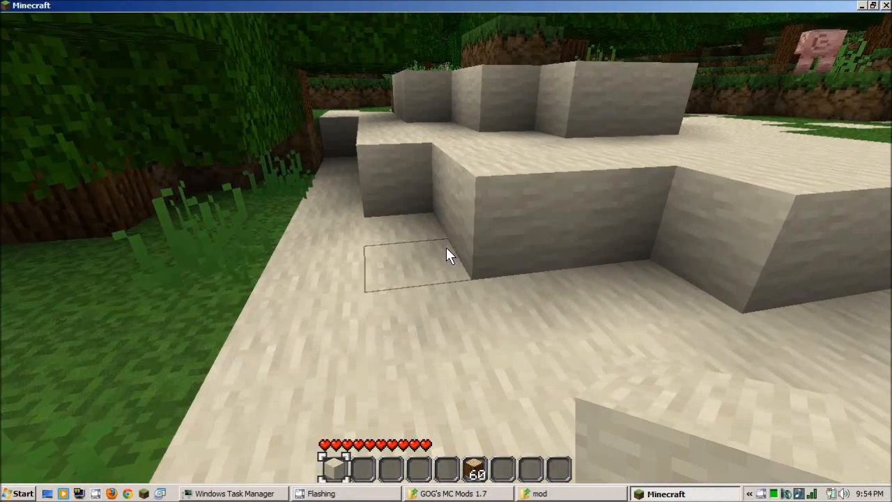
key(t)
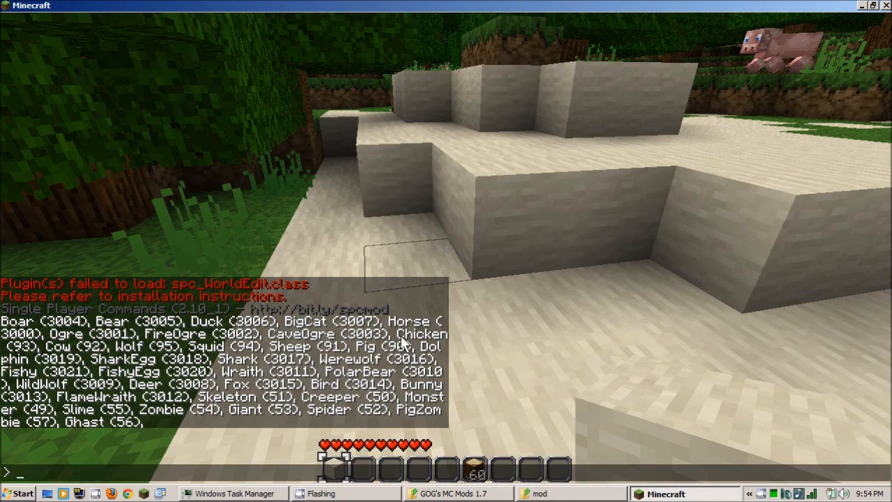
key(Escape)
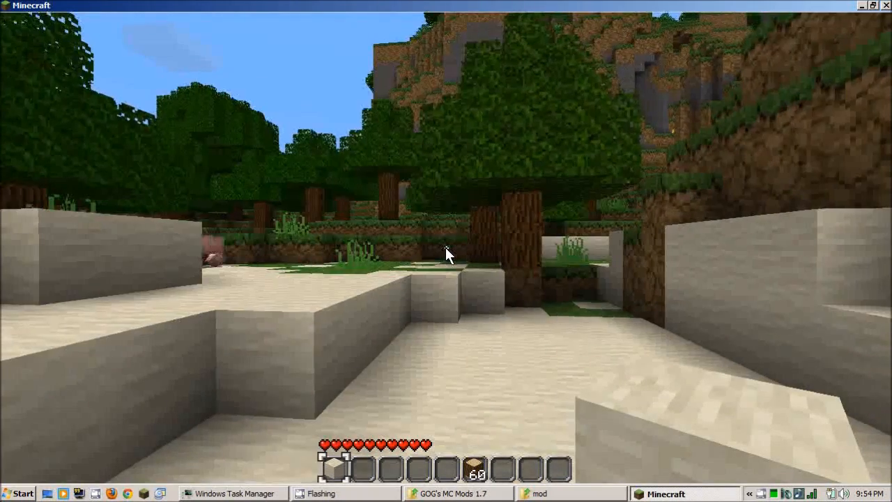
Step: Save and quit the world, close Minecraft, and bring the GOG's MC Mods 1.7 folder window into focus
key(Escape)
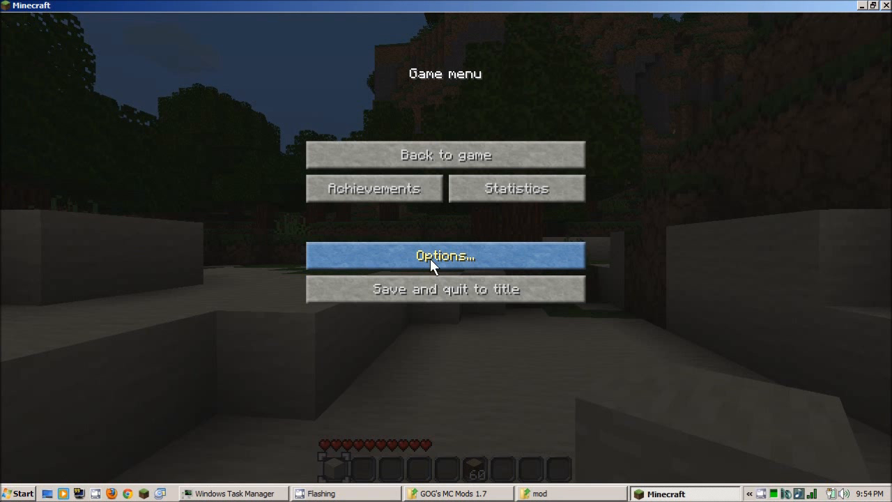
click(485, 305)
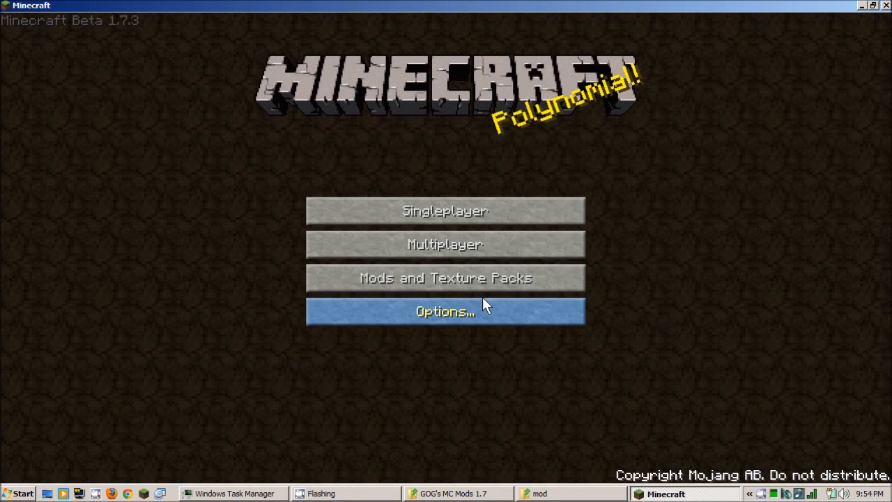
click(886, 6)
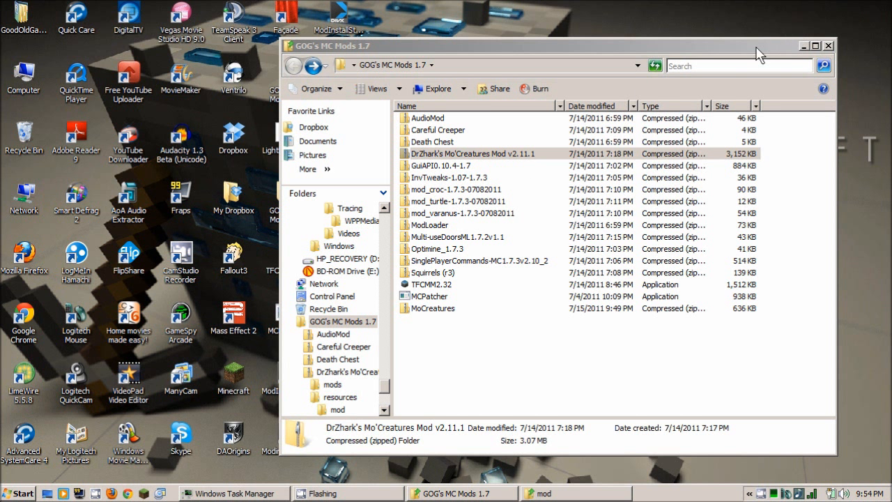
drag(755, 56, 776, 50)
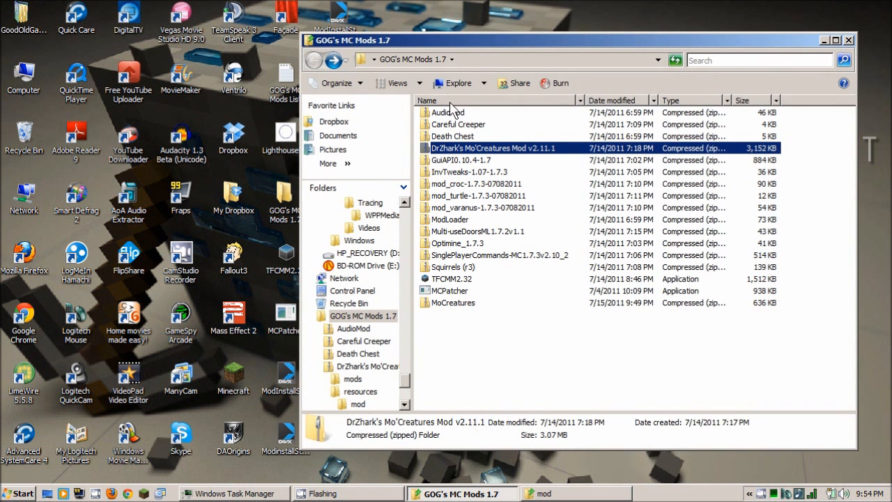
Step: Read the creature list, recipes and installation instructions in the README of the DrZhark's Mo'Creatures Mod v2.11.1 archive, and return to the mods folder
double_click(479, 149)
double_click(443, 138)
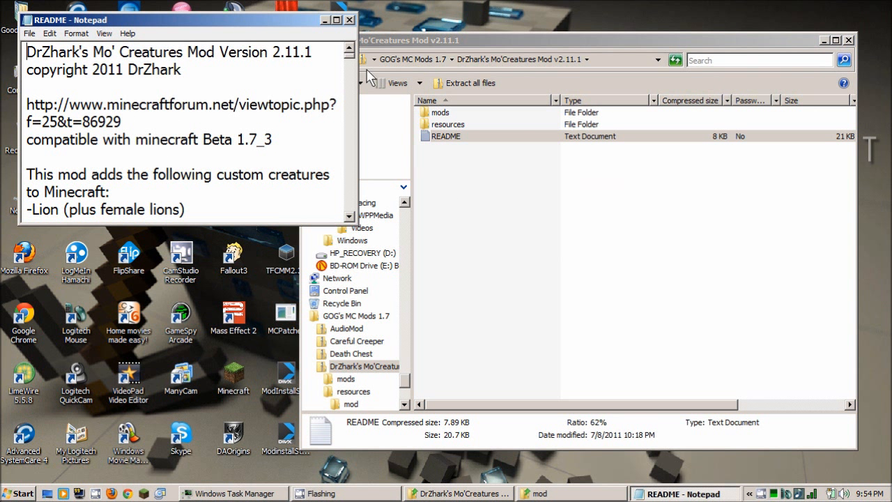
click(349, 64)
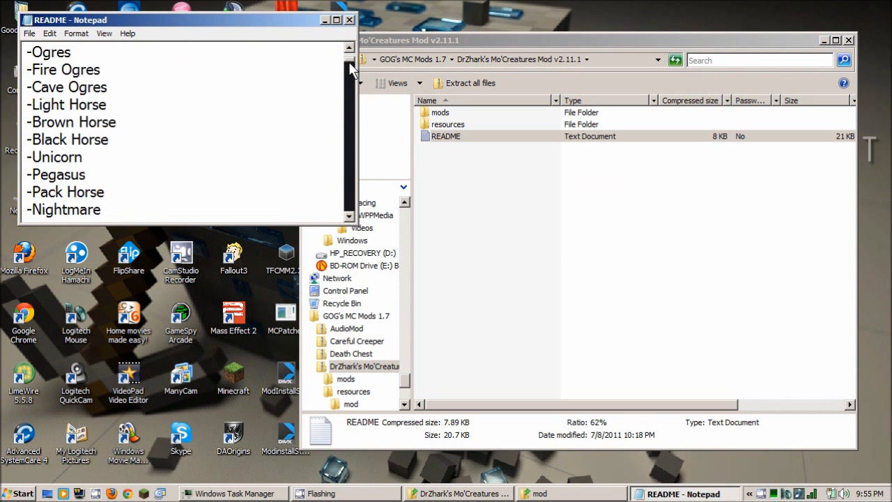
scroll(243, 149, up, 9)
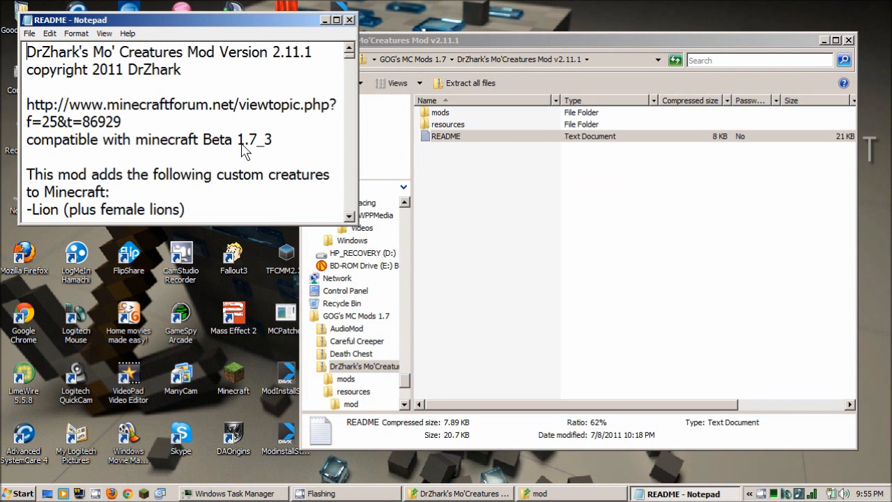
scroll(243, 149, down, 12)
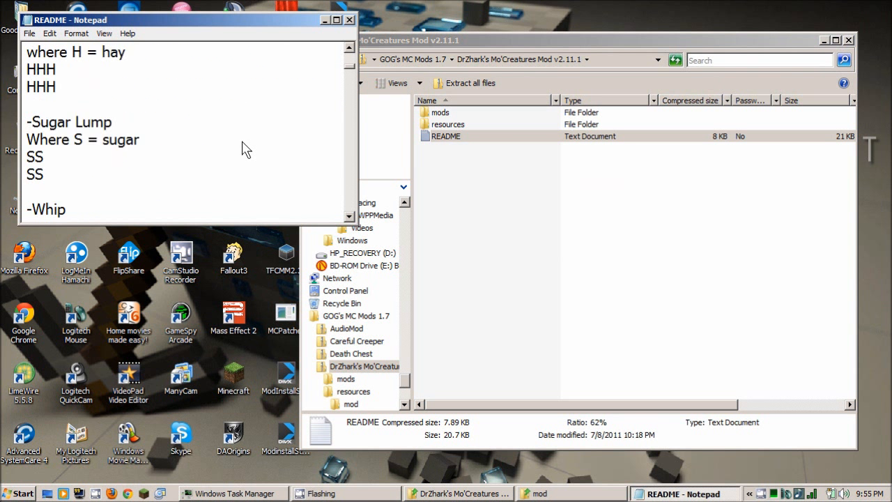
scroll(243, 149, down, 12)
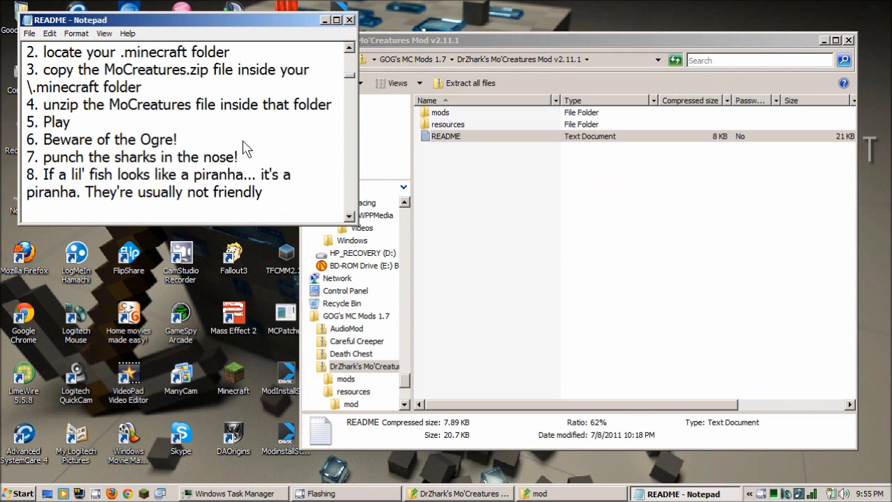
scroll(244, 149, up, 1)
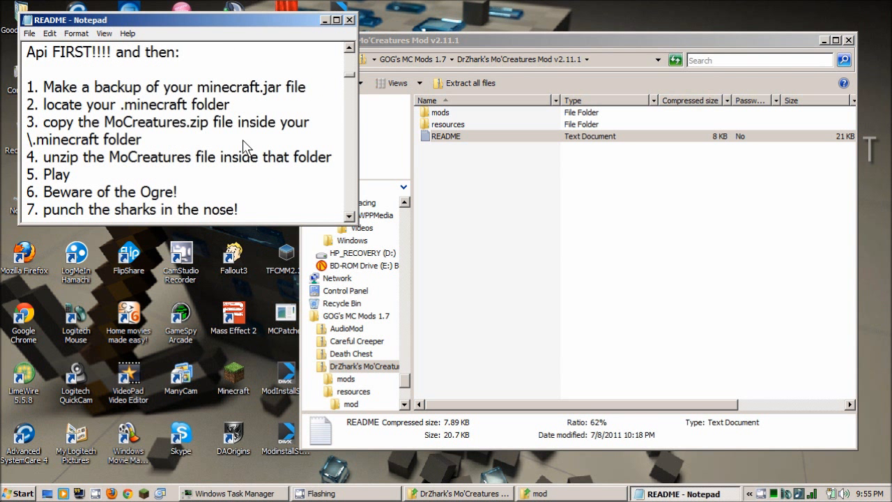
scroll(243, 150, up, 12)
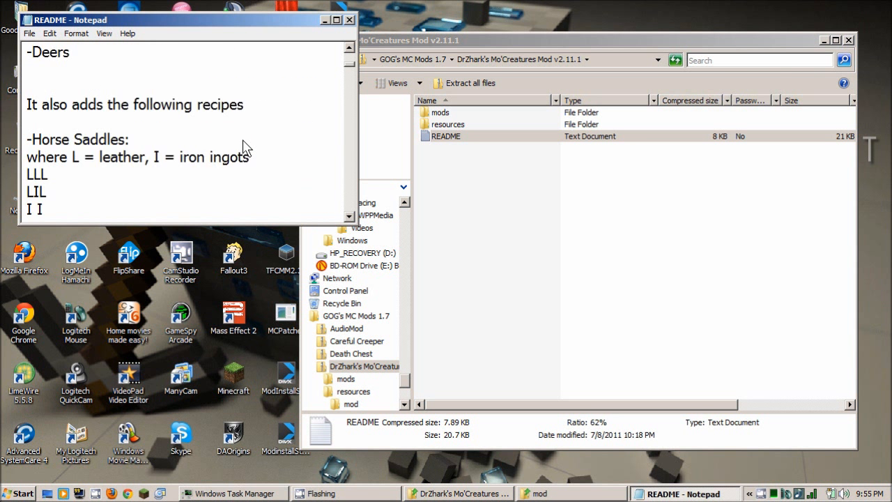
scroll(243, 149, up, 5)
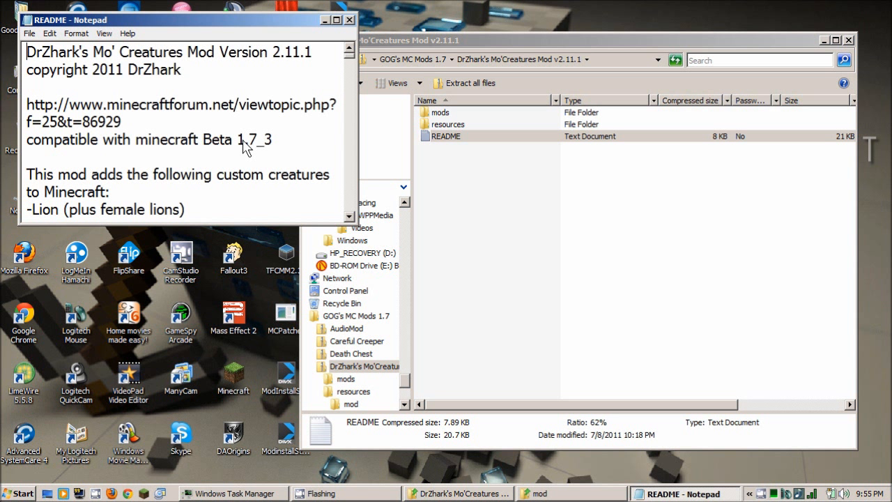
click(350, 21)
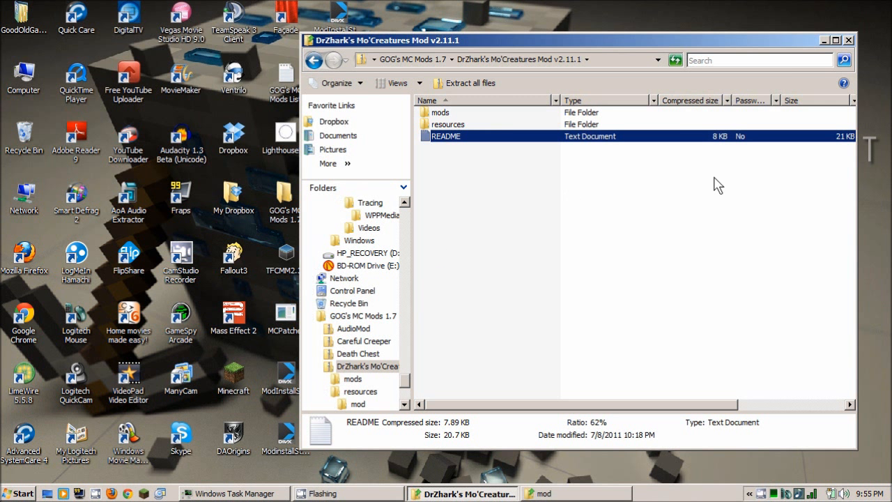
click(313, 63)
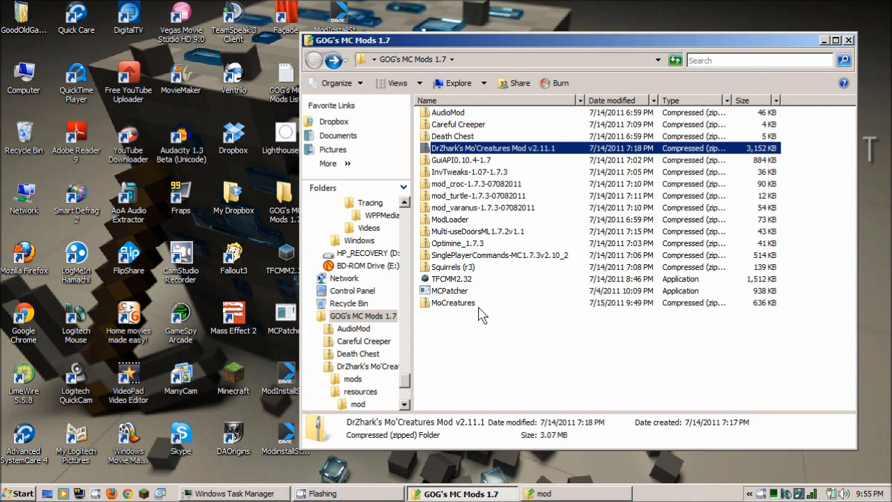
Step: Open the resources/mod/sound folder inside the Squirrels (r3) archive
double_click(464, 268)
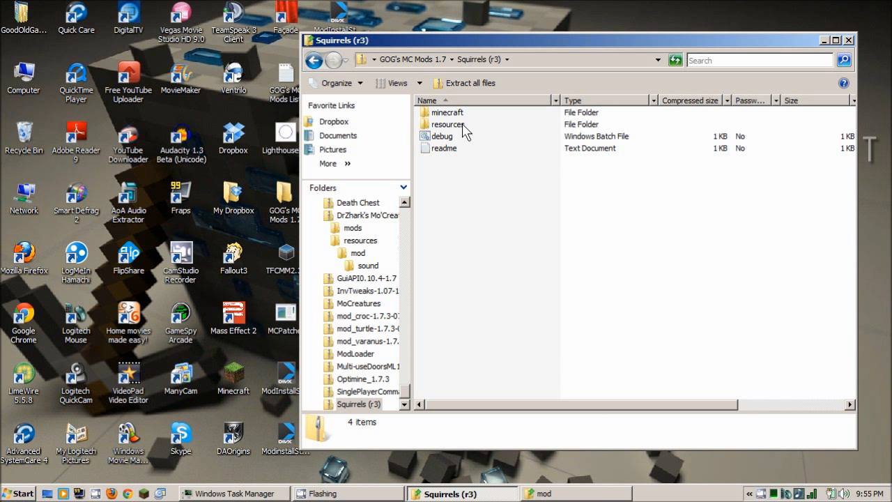
drag(490, 37, 511, 41)
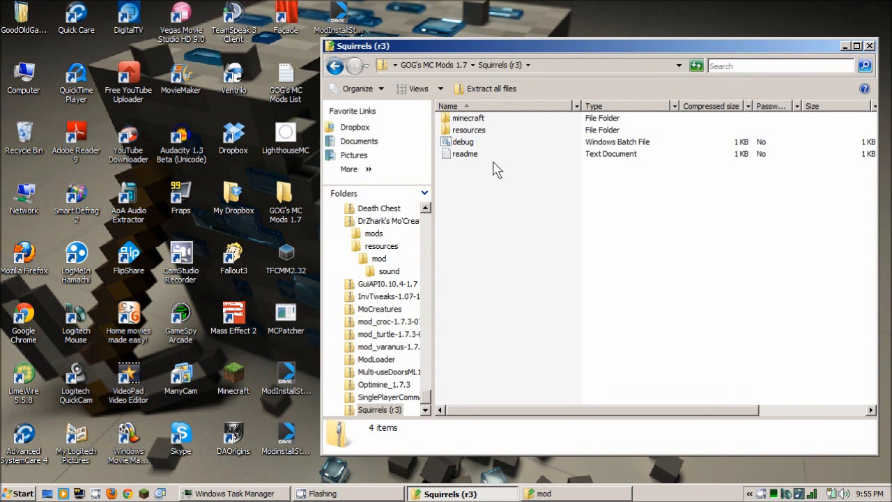
double_click(469, 130)
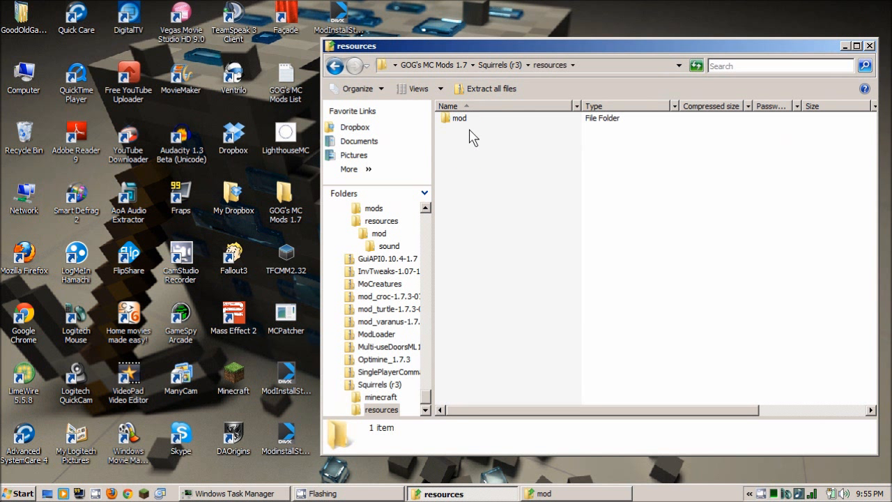
double_click(468, 123)
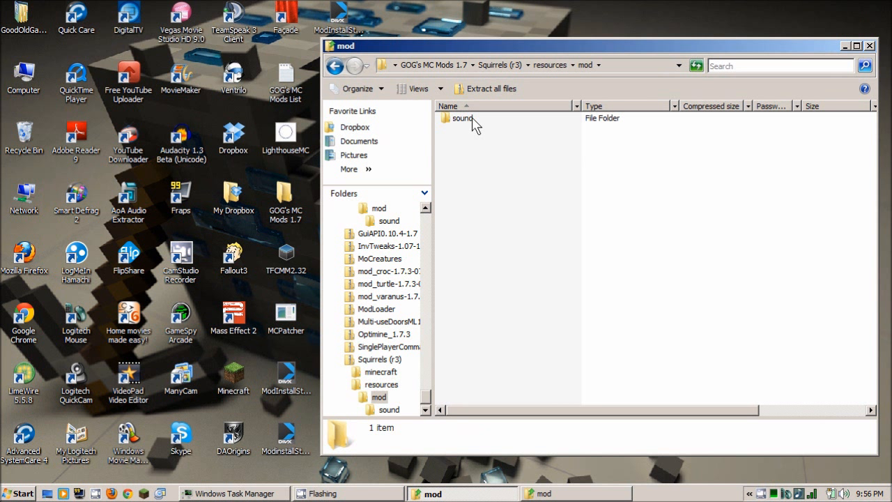
double_click(468, 124)
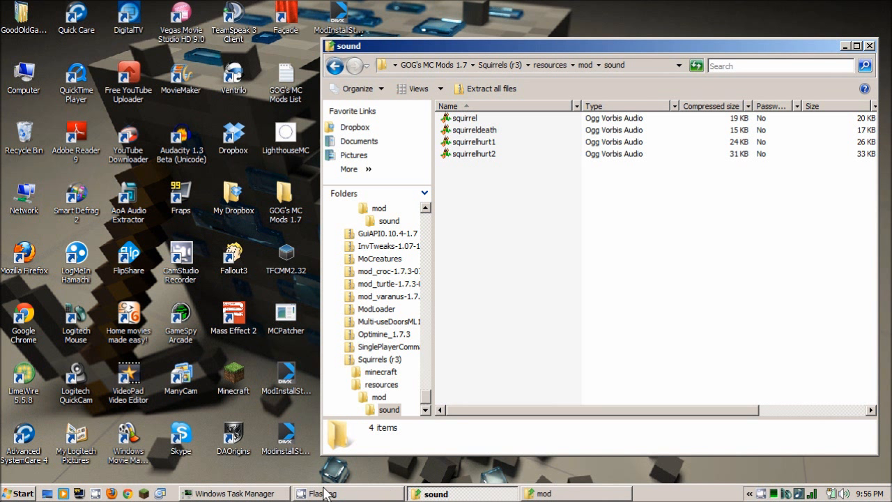
Step: Copy all four squirrel sound files into .minecraft/resources/mod/sound, replacing the existing files for every conflict
click(544, 494)
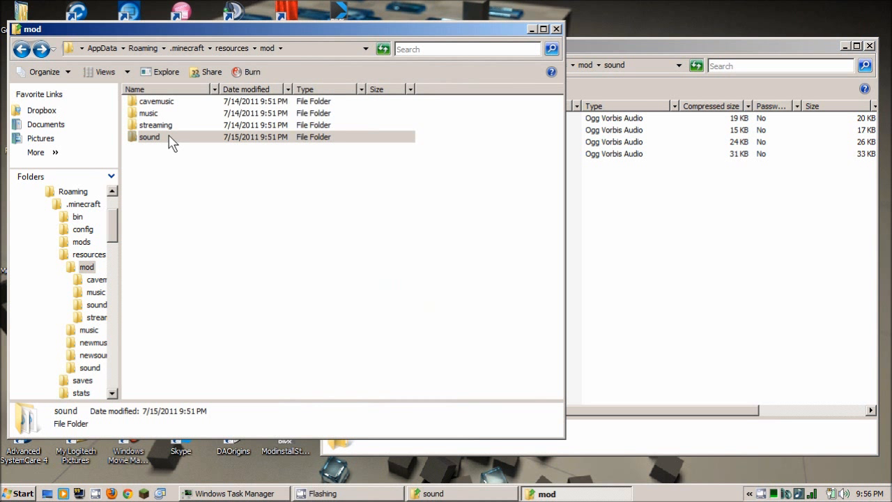
double_click(170, 139)
click(638, 230)
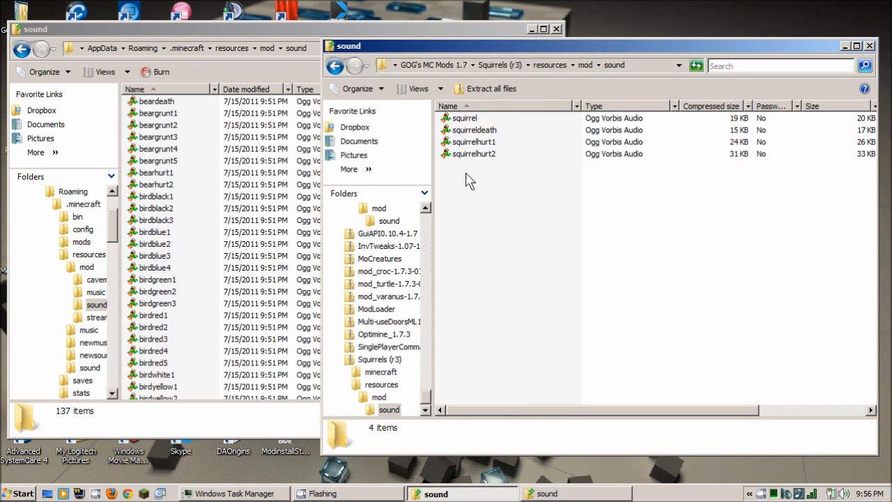
drag(536, 193, 234, 219)
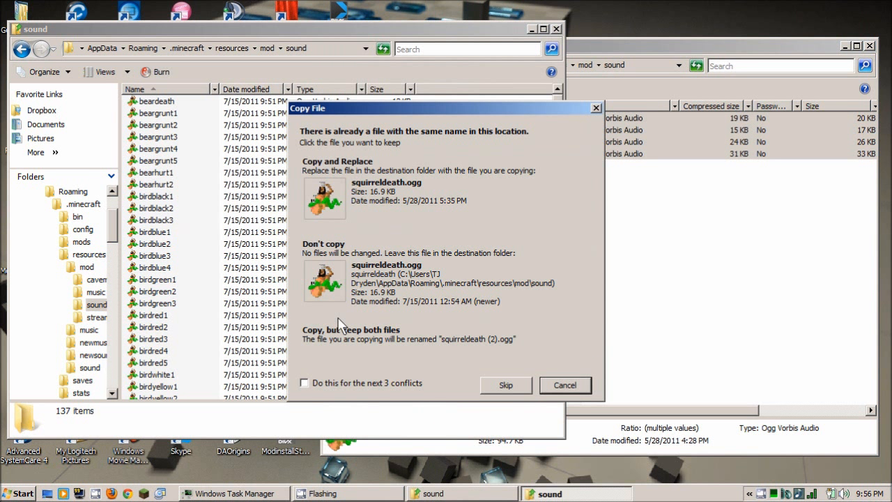
click(304, 382)
click(449, 200)
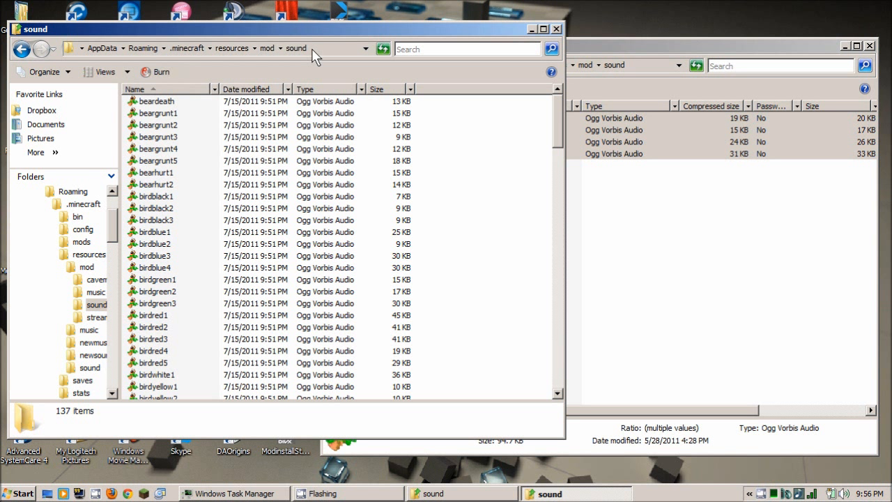
Step: Minimize the .minecraft sound window, go back to the root of the Squirrels (r3) archive and check its minecraft folder's contents
click(532, 30)
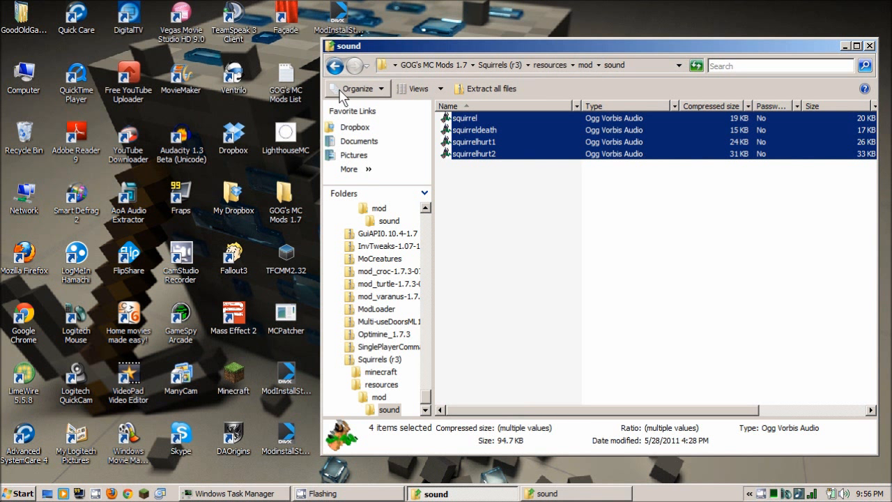
click(335, 67)
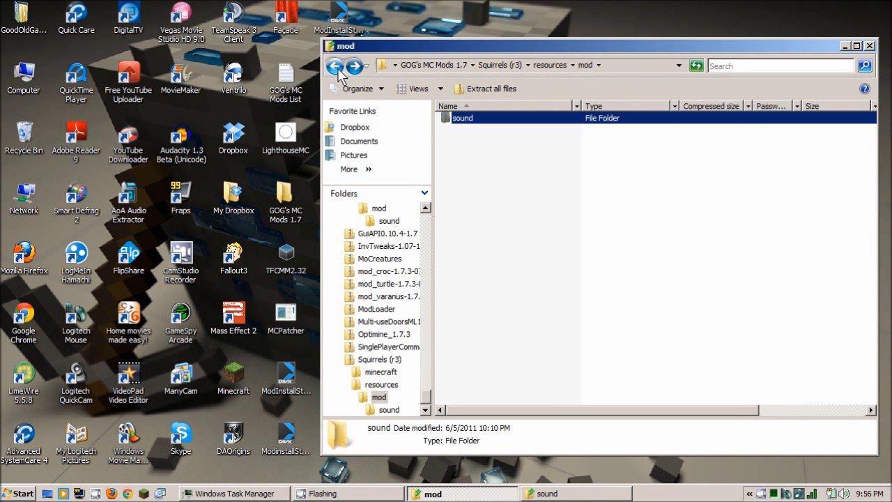
click(335, 67)
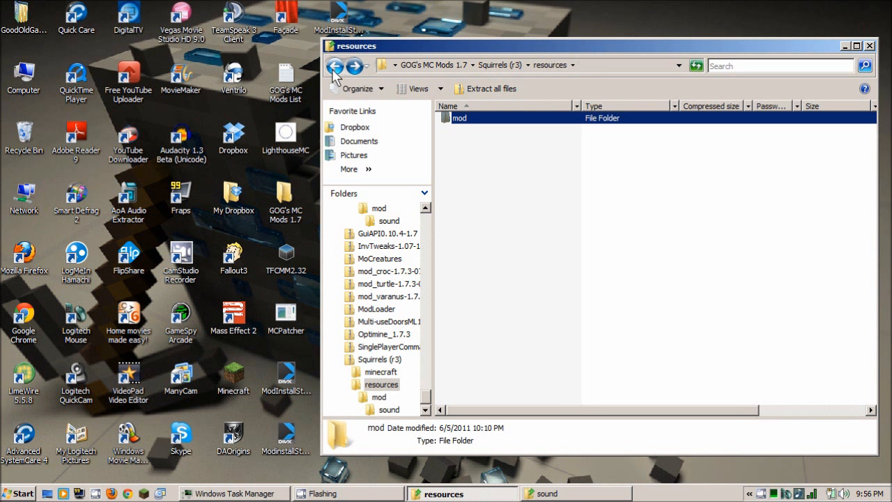
click(334, 67)
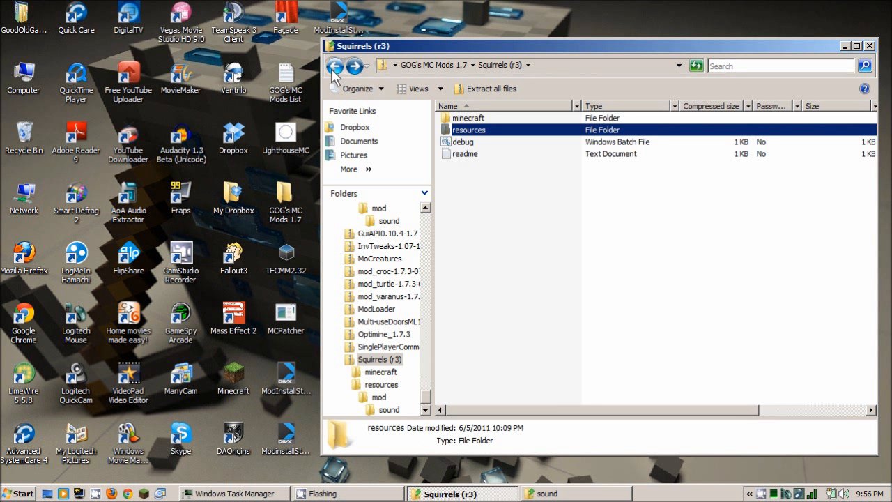
double_click(483, 118)
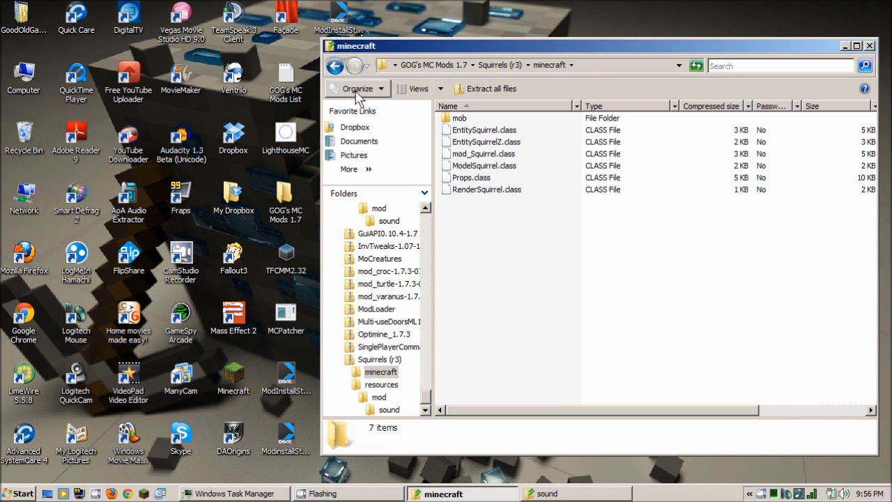
click(336, 68)
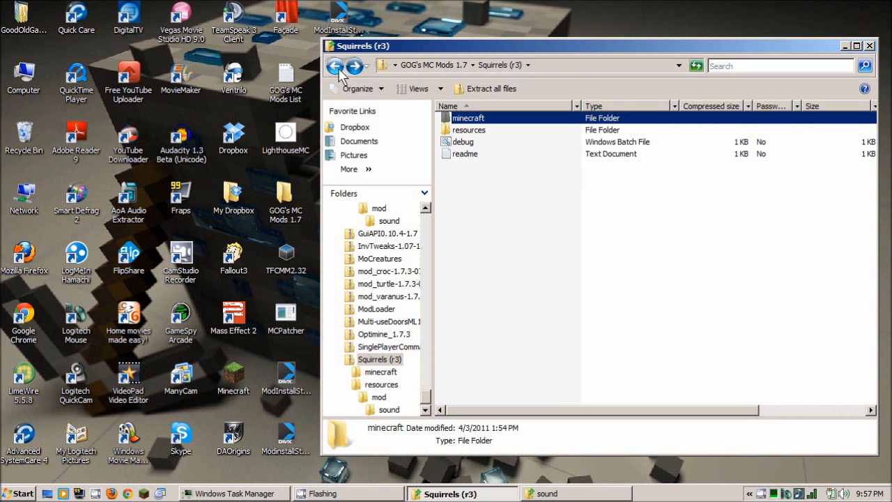
Step: Copy the minecraft folder from the Squirrels (r3) archive to an empty spot on the desktop, allowing the copy
drag(452, 45, 543, 41)
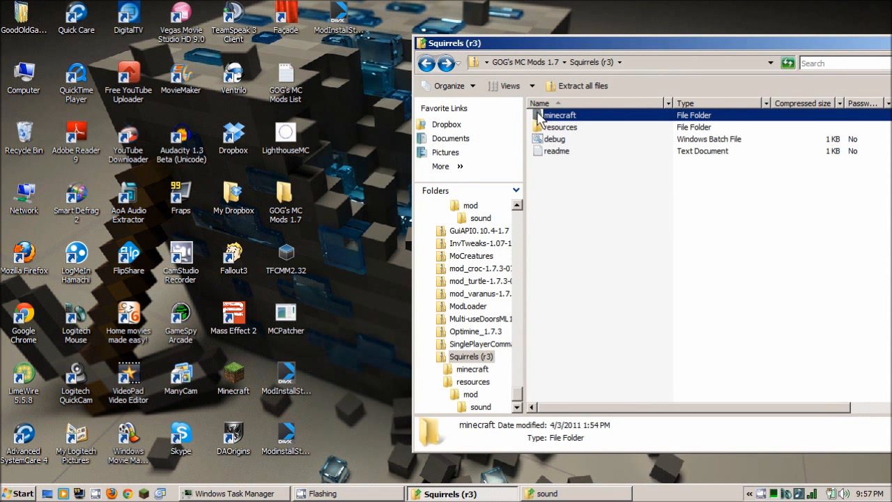
drag(540, 119, 355, 70)
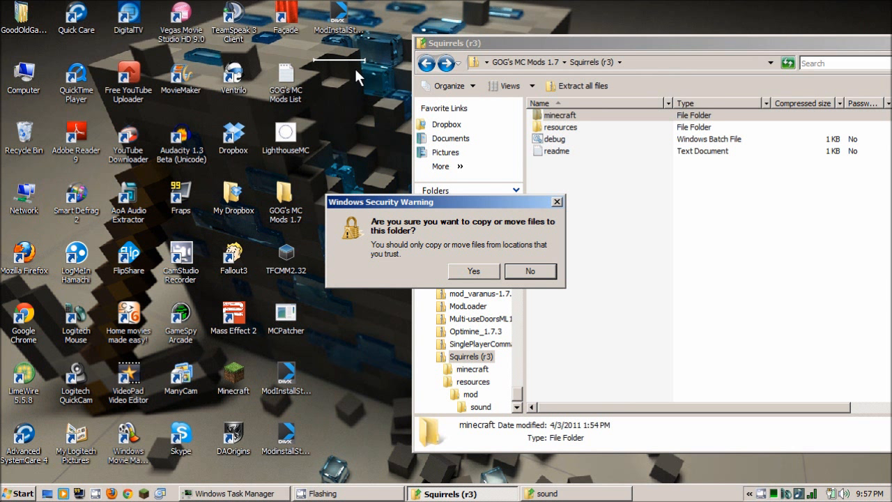
click(470, 271)
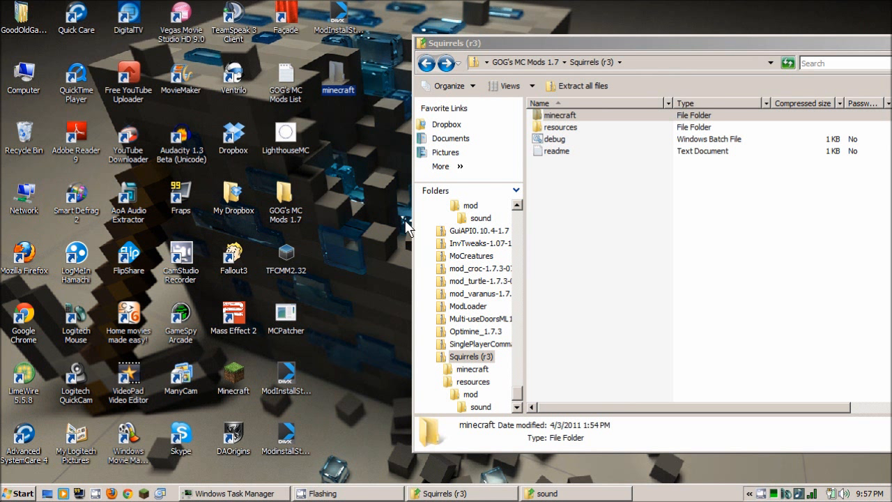
Step: Compress the desktop minecraft folder into a zipped folder and name the archive Squirrels
right_click(336, 76)
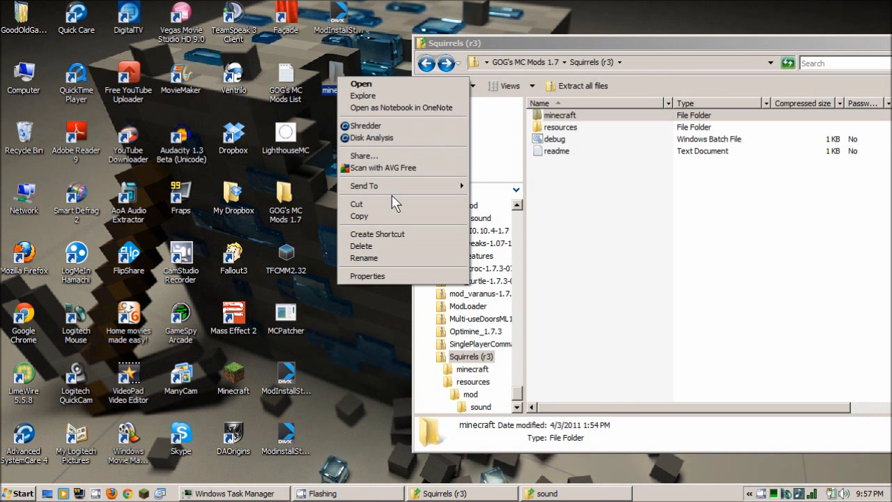
mouse_move(420, 186)
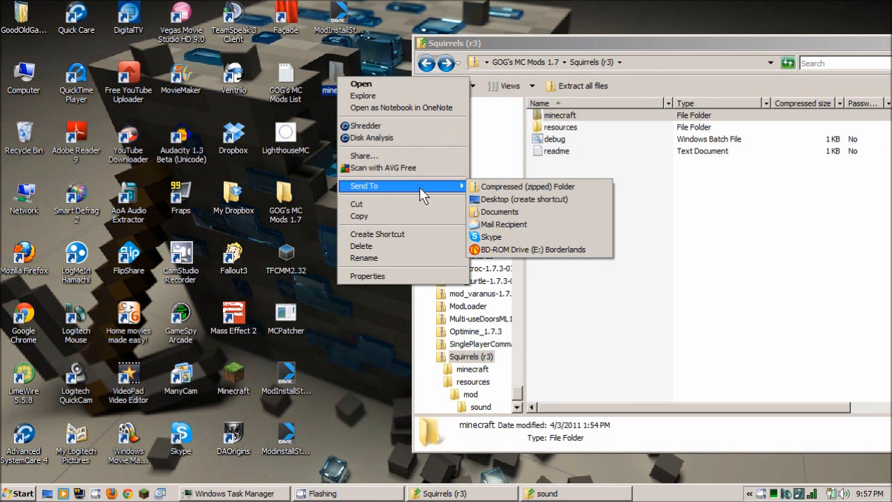
click(518, 185)
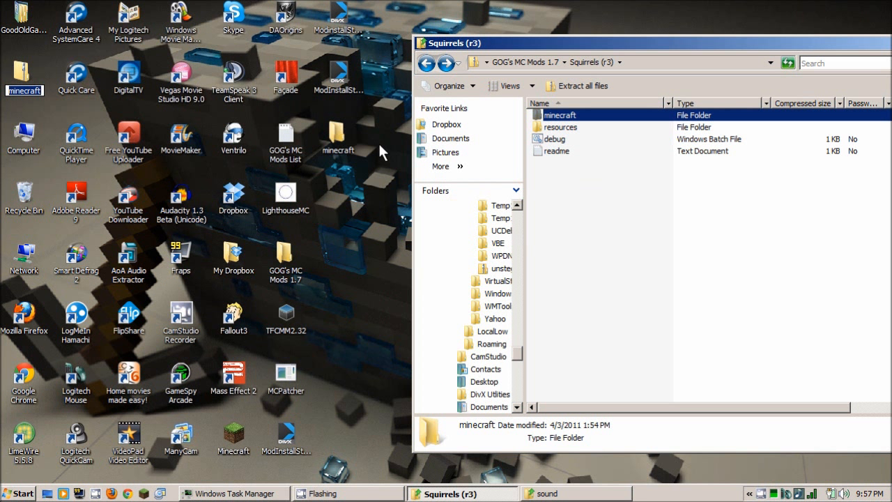
click(42, 94)
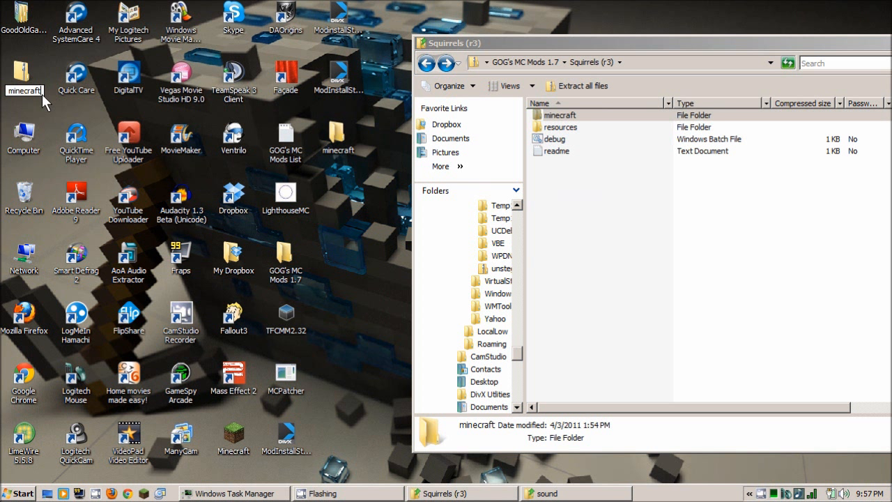
drag(42, 94, 3, 110)
text(Squirrels)
key(Return)
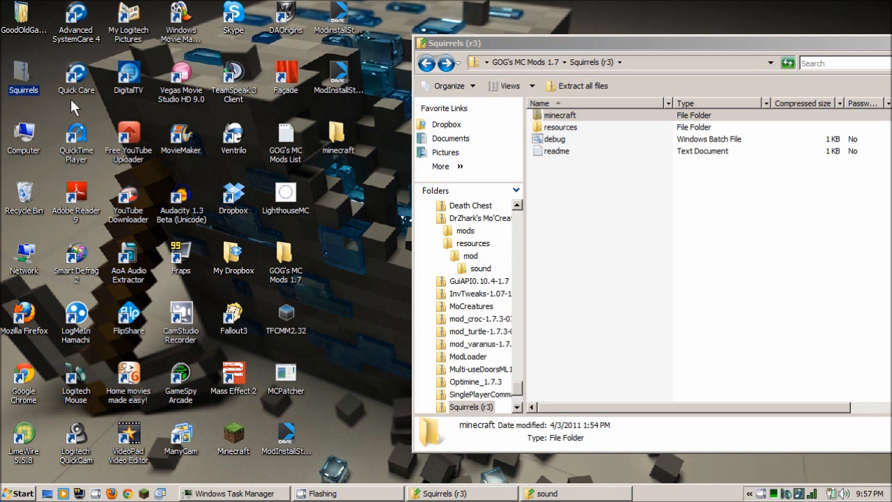
Step: Place the Squirrels archive below the minecraft folder on the desktop and return to the GOG's MC Mods 1.7 folder
drag(26, 70, 362, 199)
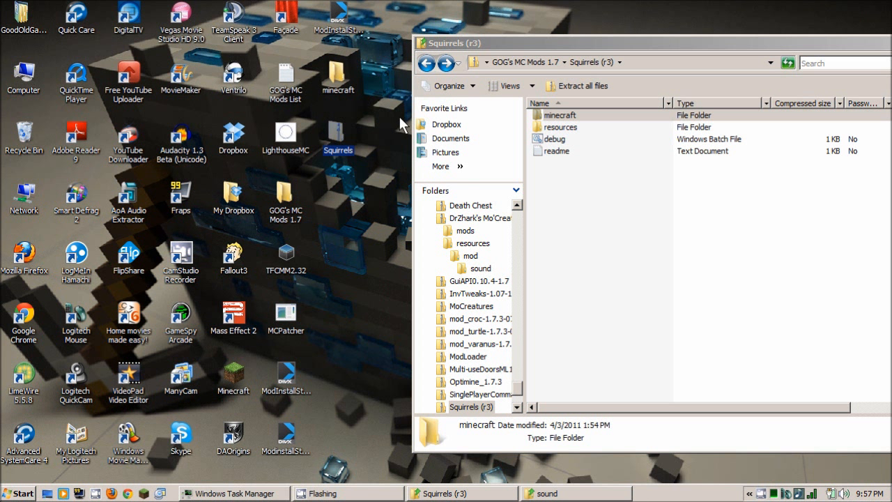
click(421, 64)
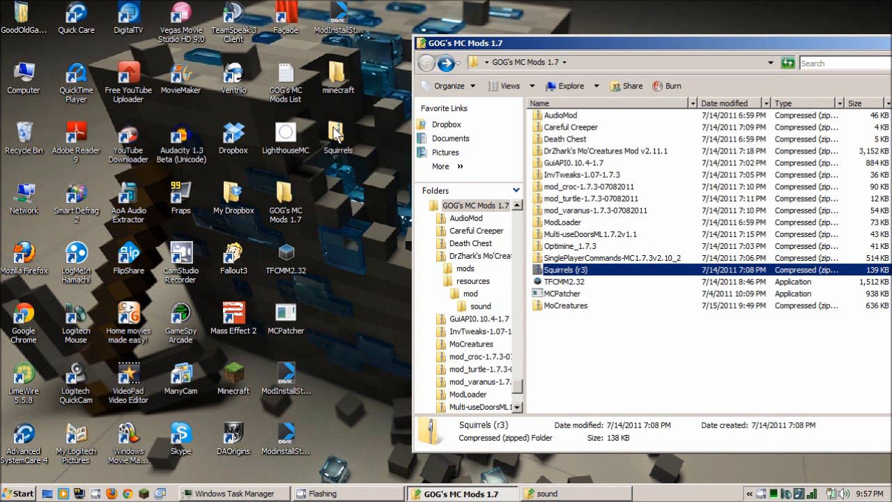
Step: Move the desktop Squirrels archive into the GOG's MC Mods 1.7 folder, and permanently delete the desktop minecraft folder by emptying the Recycle Bin
drag(339, 141, 596, 345)
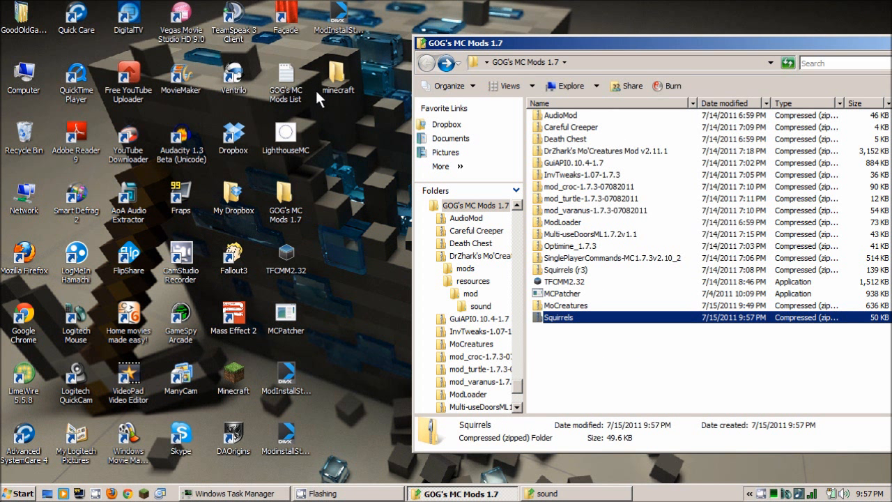
drag(338, 74, 28, 132)
right_click(26, 135)
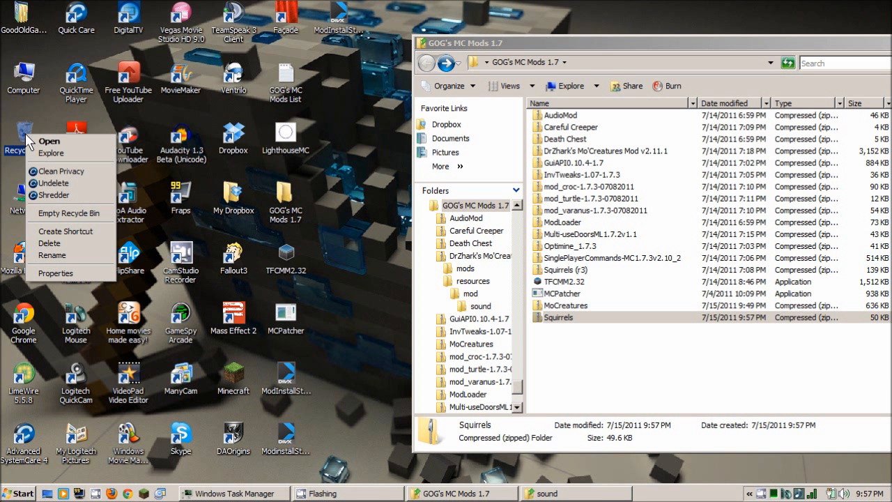
click(46, 213)
click(497, 258)
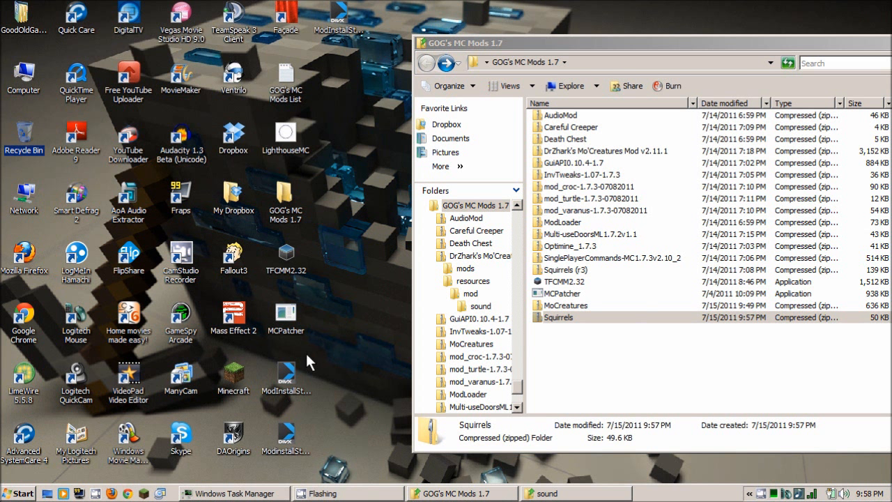
Step: Run TFCMM2.32 from the desktop, decline the available update and show the mod library
double_click(294, 268)
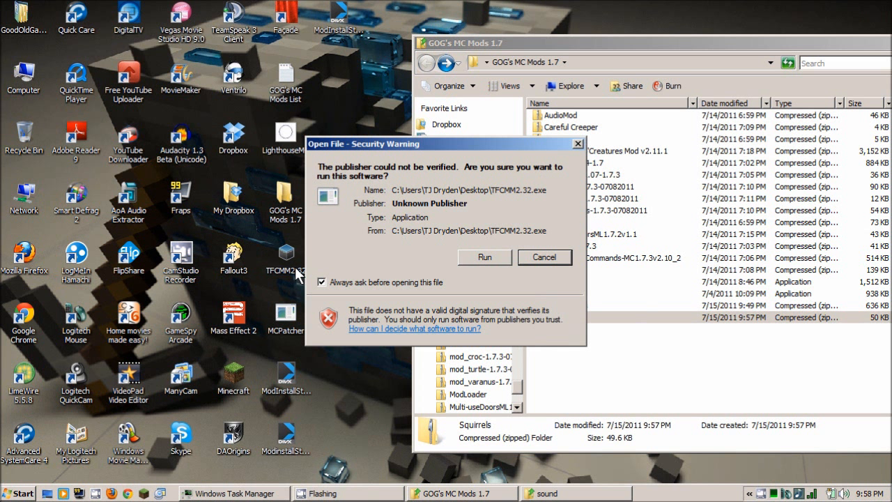
click(486, 259)
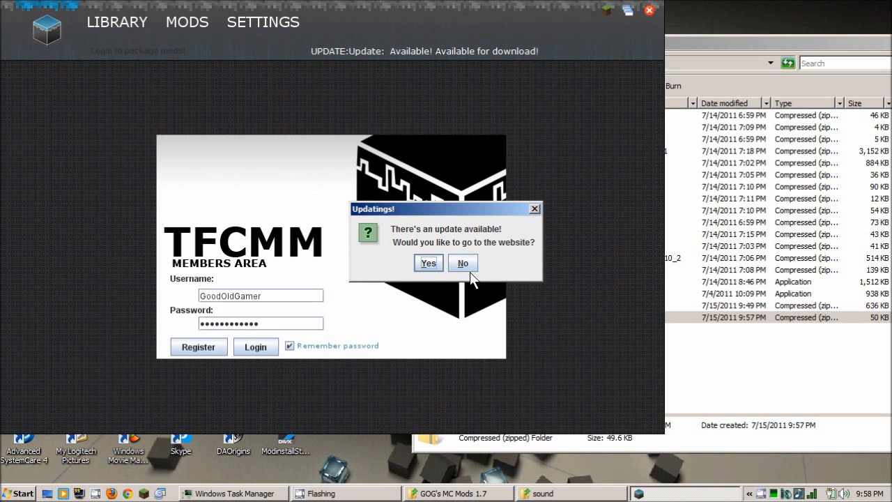
click(462, 262)
click(123, 23)
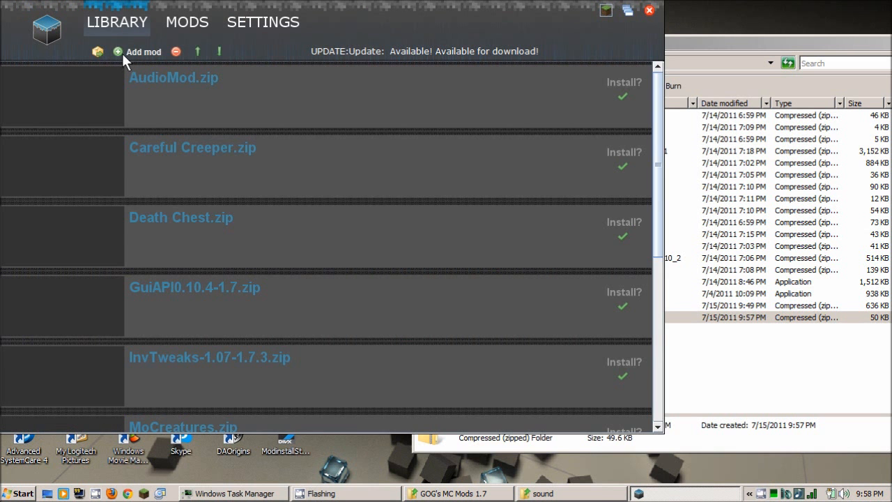
Step: Add Squirrels.zip from the GOG's MC Mods 1.7 folder to the mod library
click(138, 55)
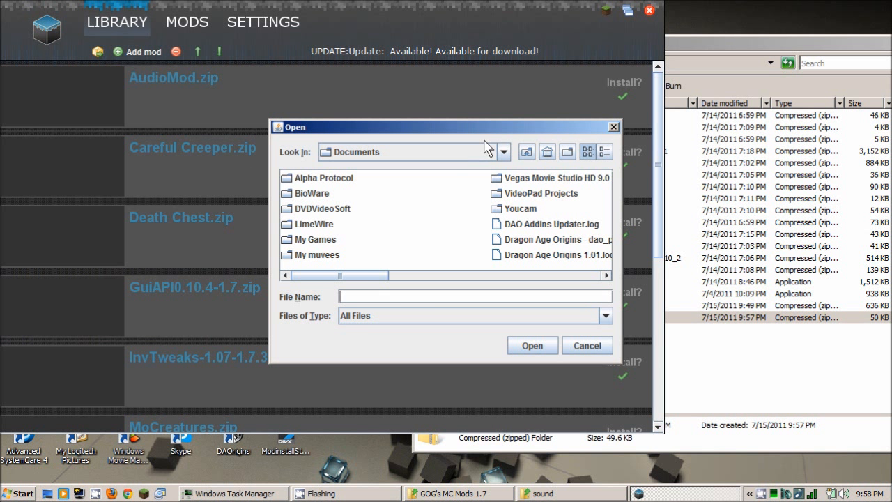
click(504, 152)
click(352, 248)
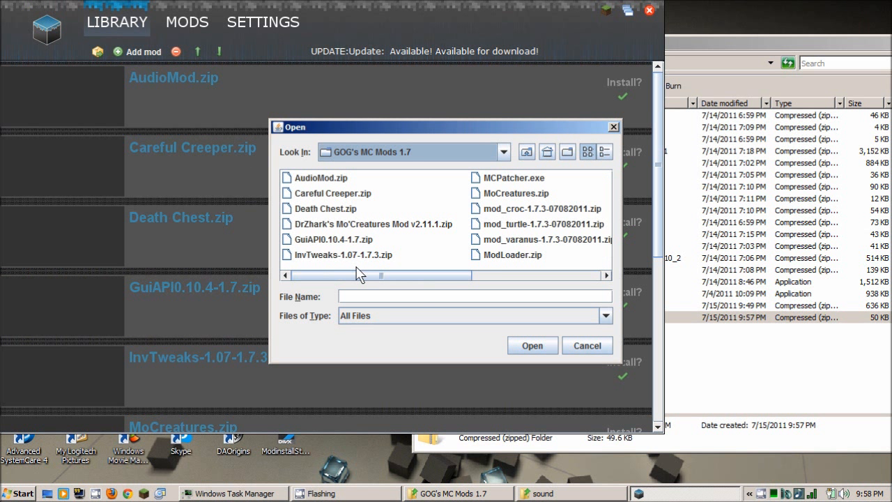
drag(430, 278, 558, 294)
click(464, 241)
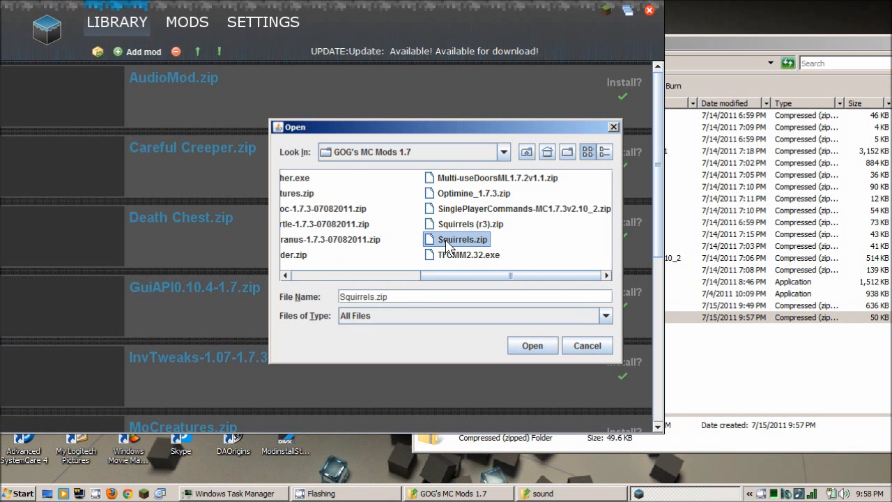
click(542, 344)
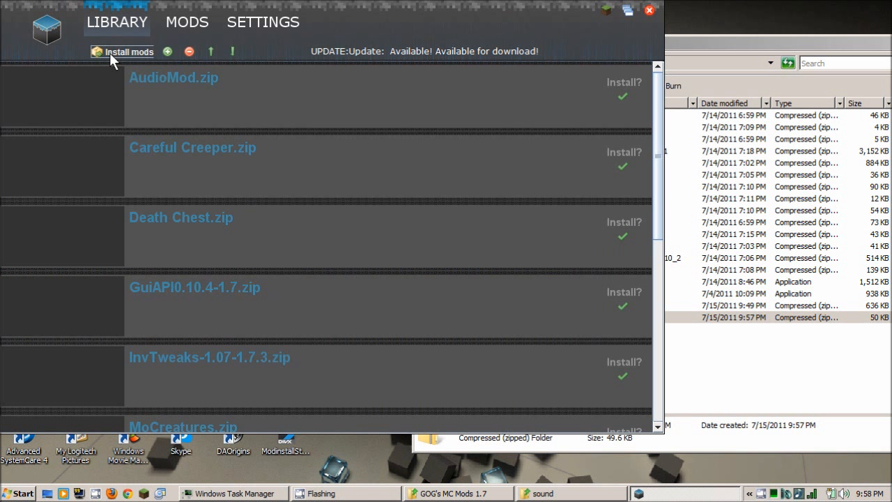
Step: Install the library's mods with Squirrels.zip included and close the mod manager
click(109, 52)
scroll(322, 141, down, 5)
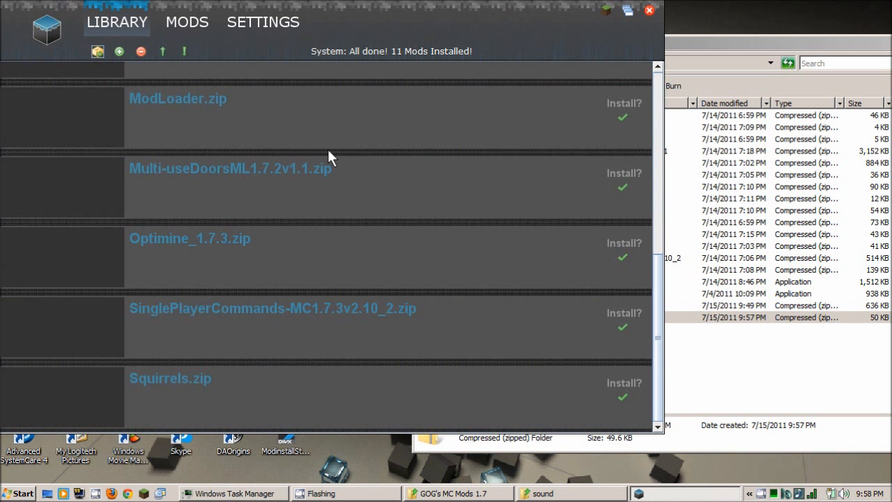
click(649, 10)
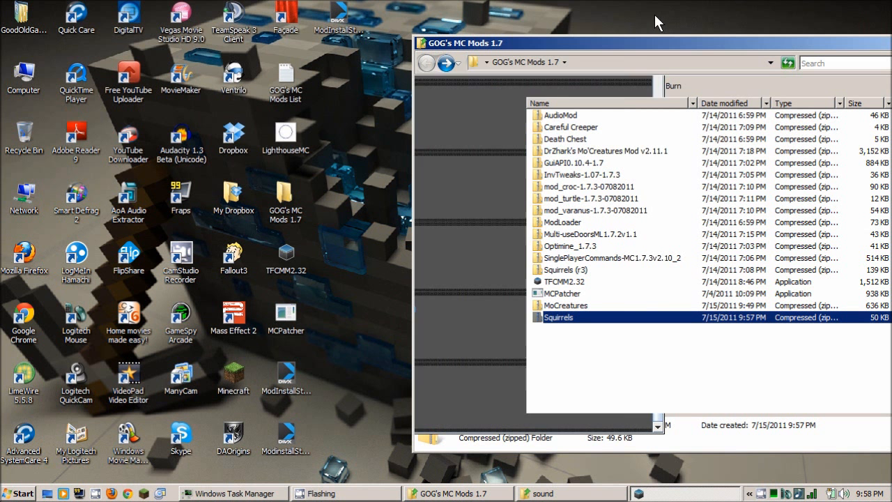
Step: Start Minecraft, log in with the saved account and load the singleplayer world New World
click(144, 494)
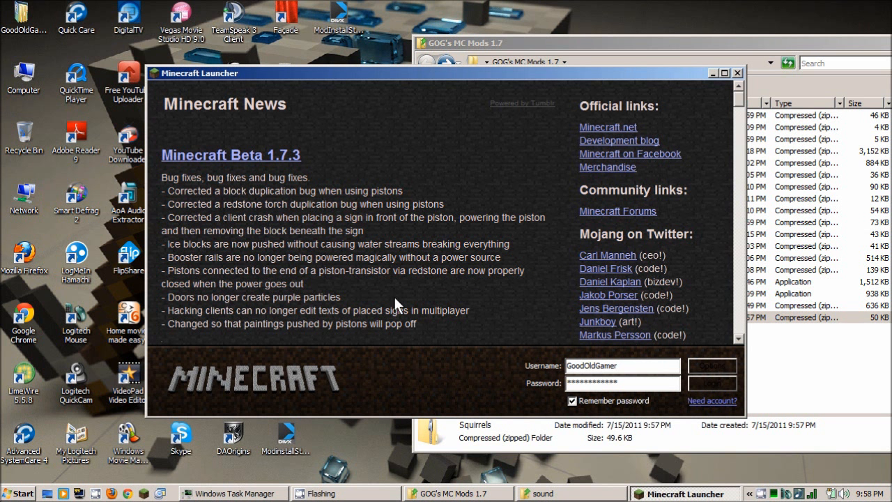
click(716, 385)
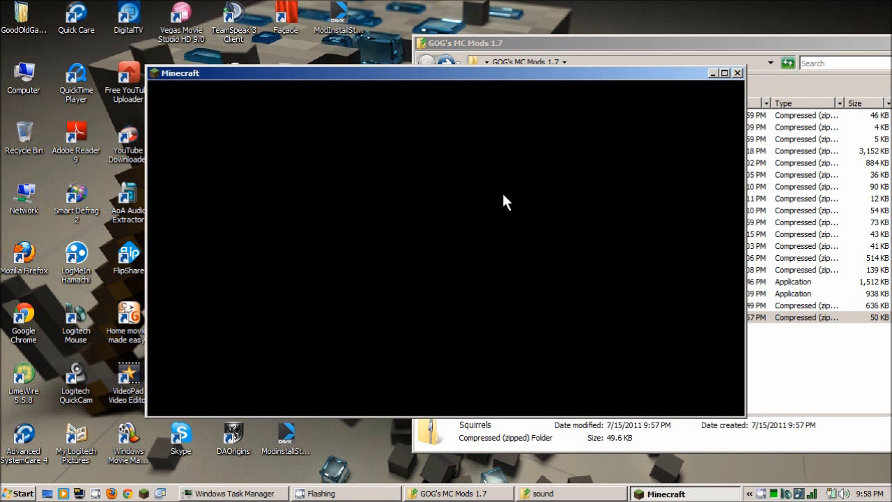
click(457, 252)
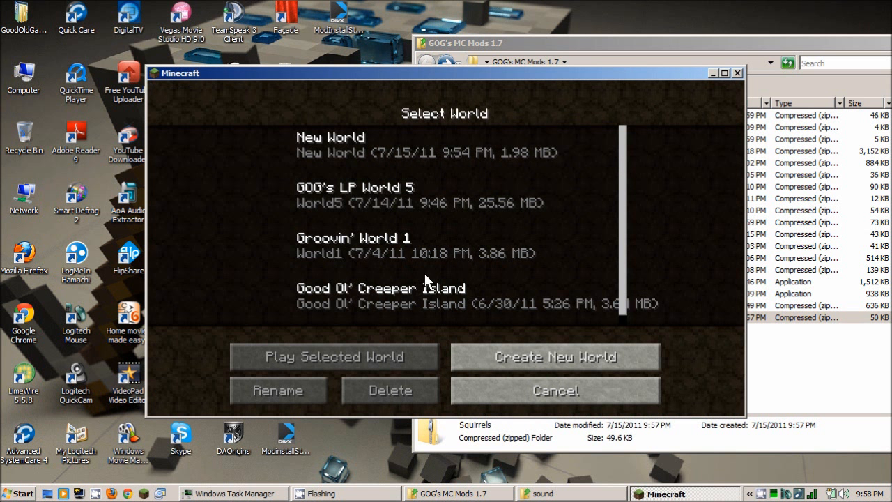
click(371, 151)
click(406, 357)
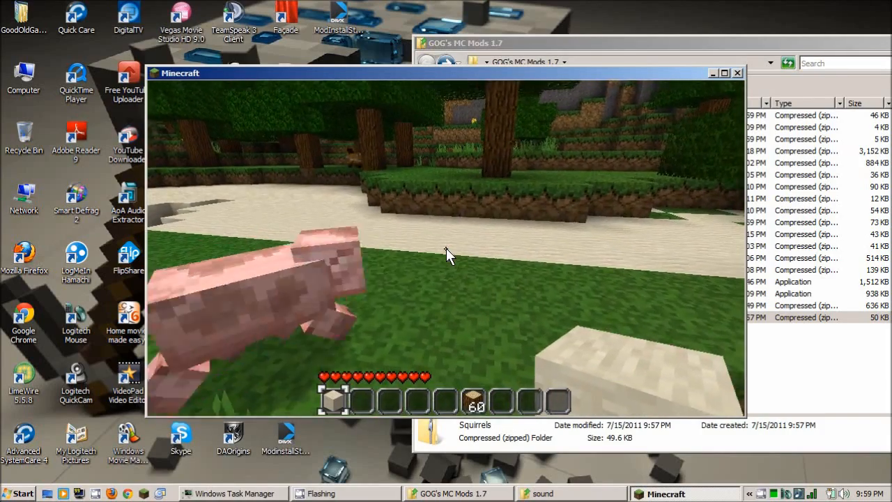
Step: List the creatures available for spawning with the command /spawn list
key(t)
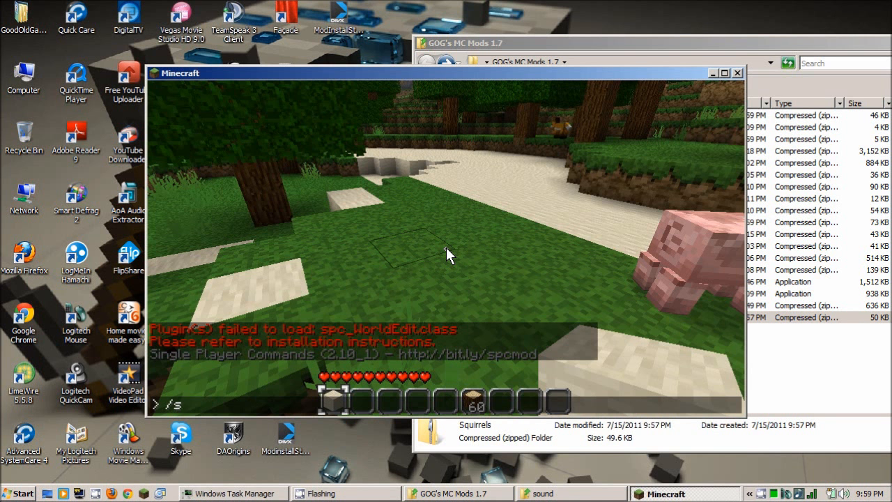
text(/spawn list)
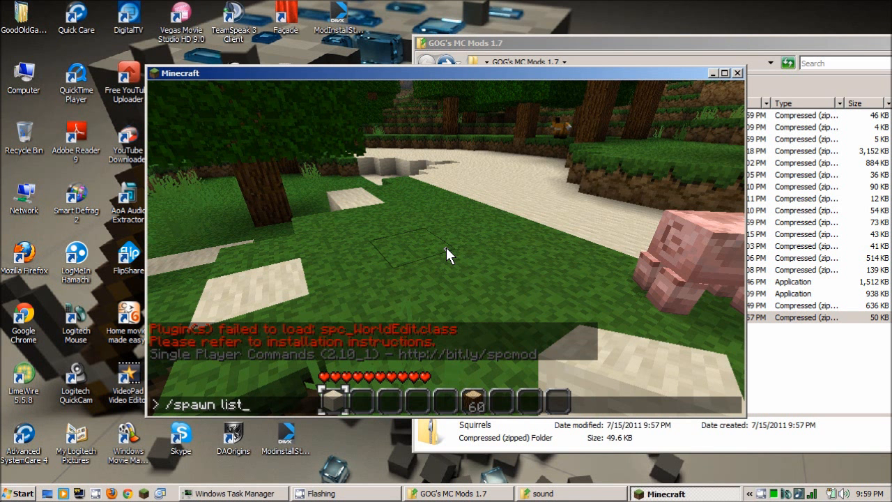
key(Return)
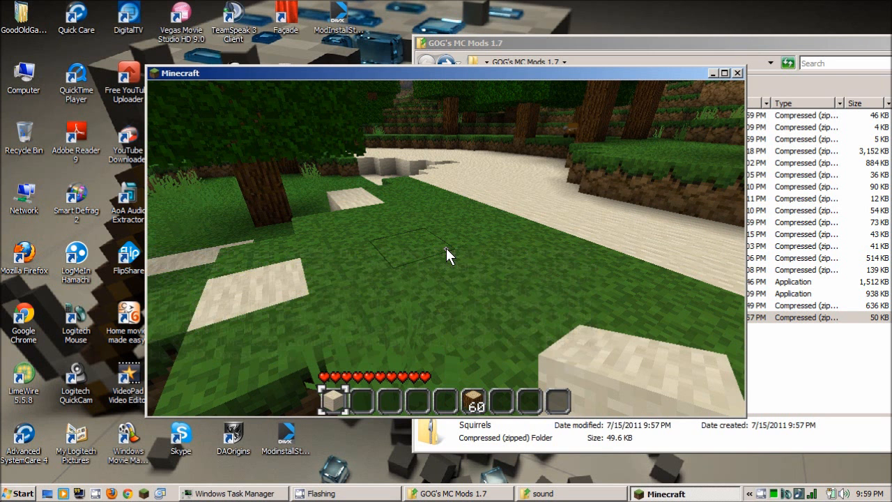
Step: Try to spawn ten squirrels with the command /spawn squirrel 10
key(t)
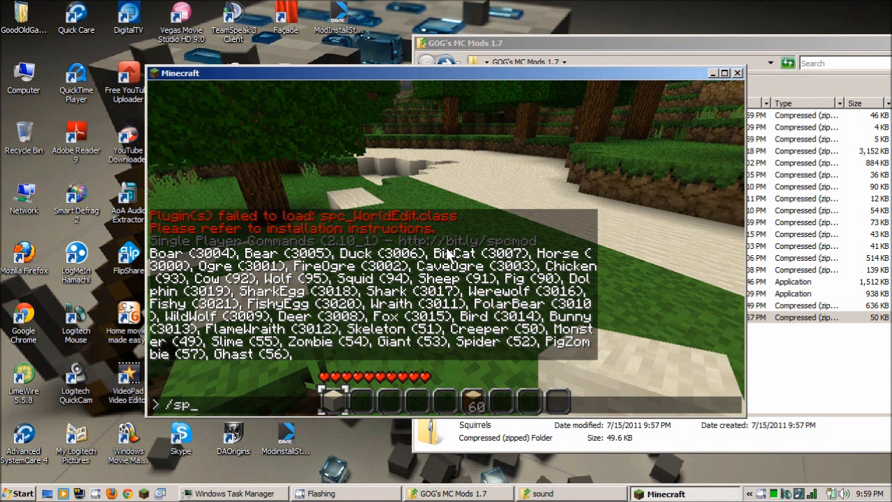
text(rel)
key(BackSpace)
key(BackSpace)
key(BackSpace)
key(BackSpace)
key(BackSpace)
key(BackSpace)
key(BackSpace)
text(spawn squirrel)
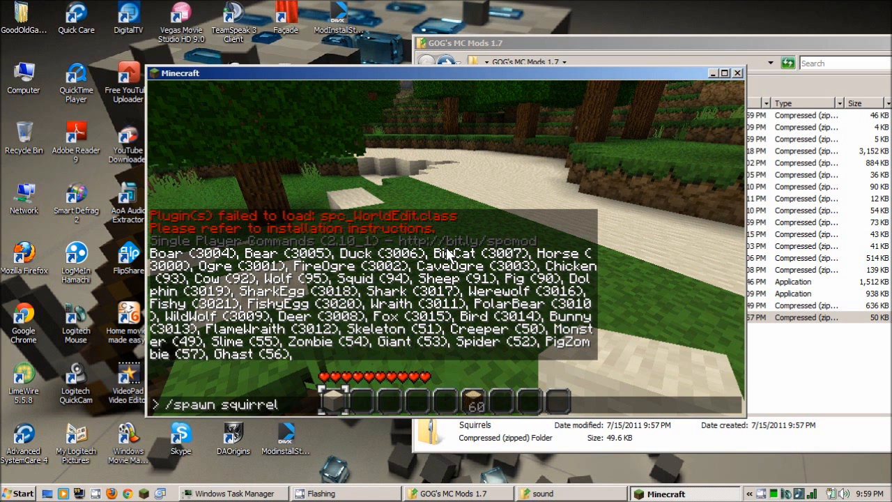
text( 10)
key(Return)
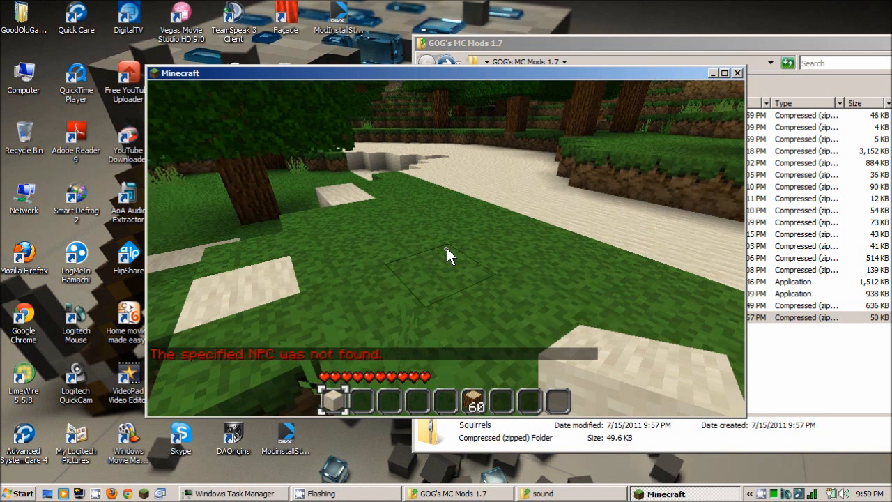
Step: Walk a short way through the world, then save and quit to the title screen and close Minecraft
key(w)
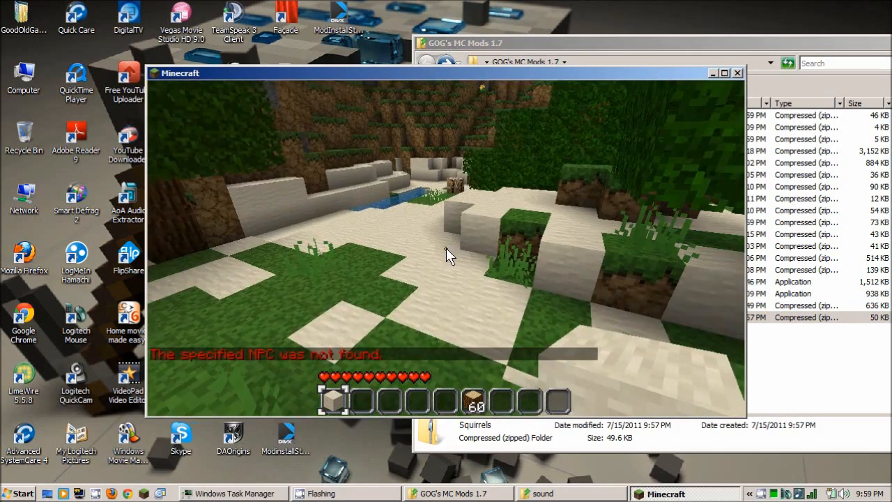
key(w)
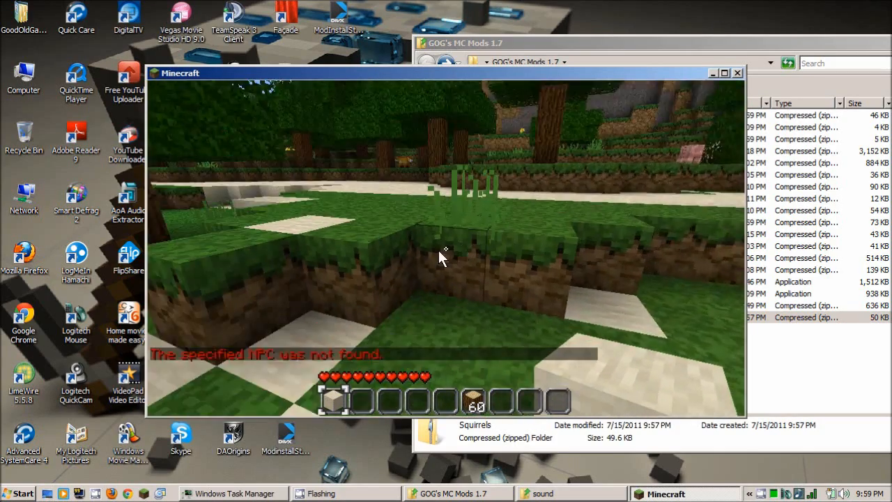
key(Escape)
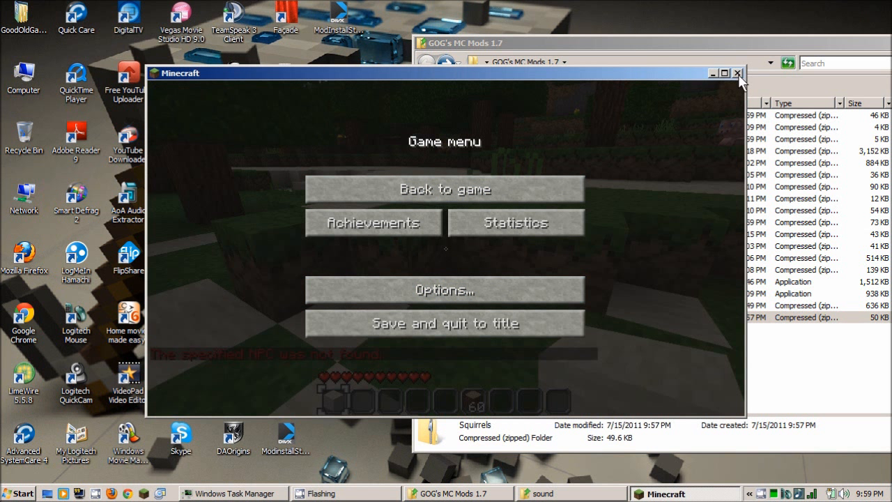
click(466, 328)
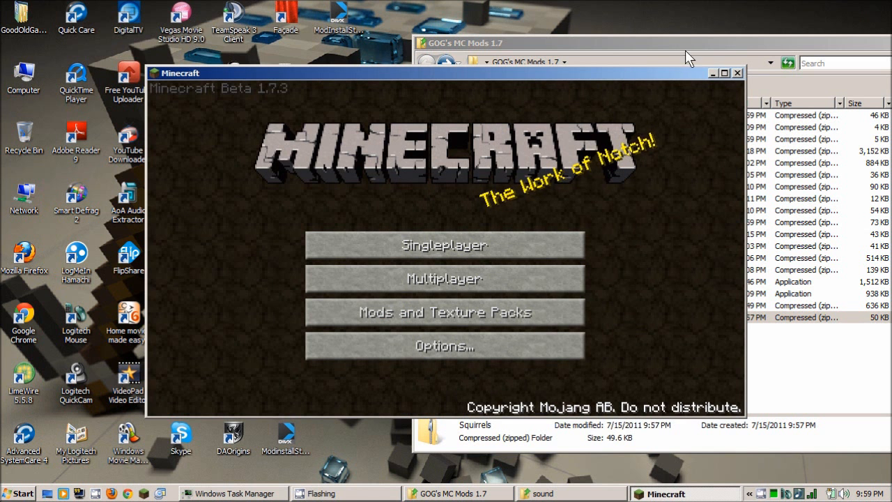
click(738, 74)
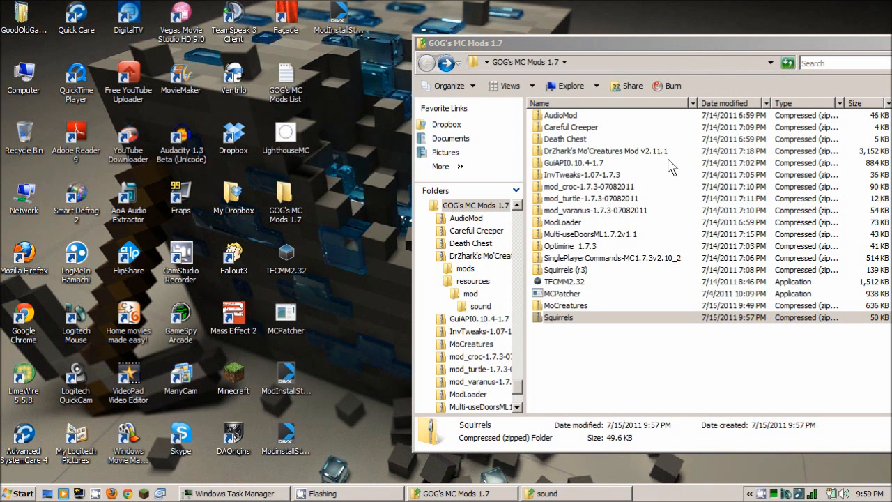
Step: Check the contents of the Squirrels archive, and run TFCMM2.32 again while declining the update
double_click(556, 318)
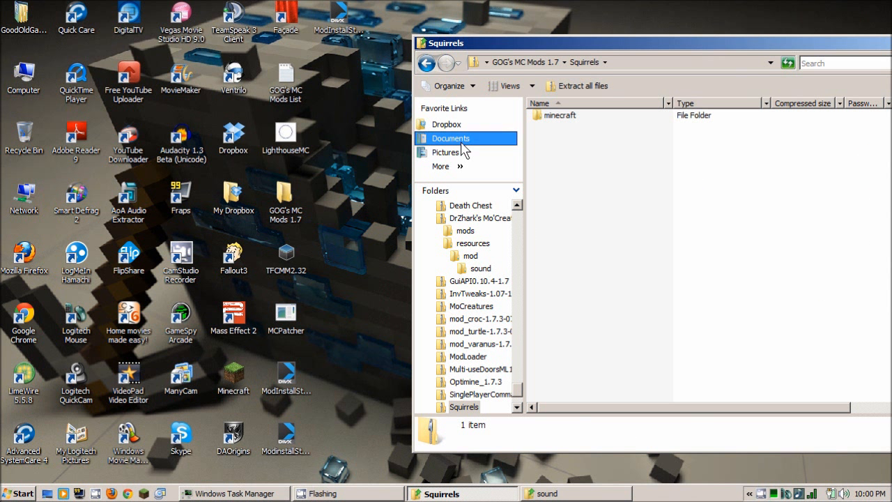
double_click(297, 271)
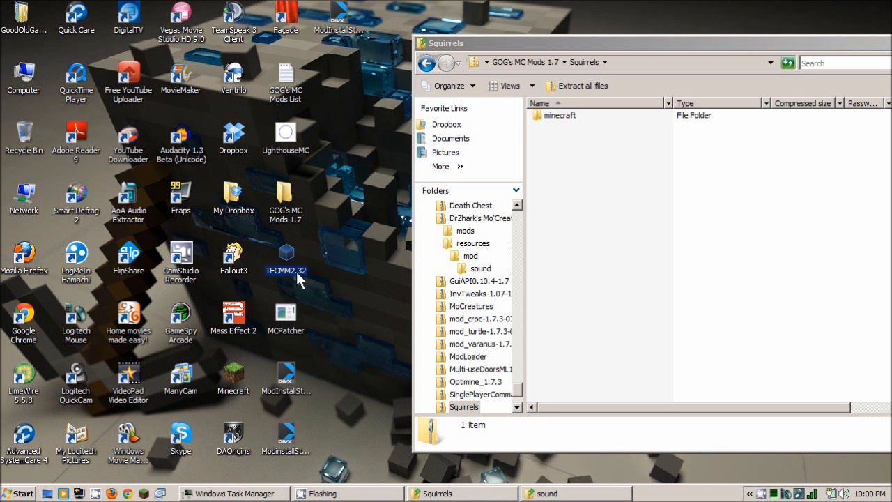
click(485, 258)
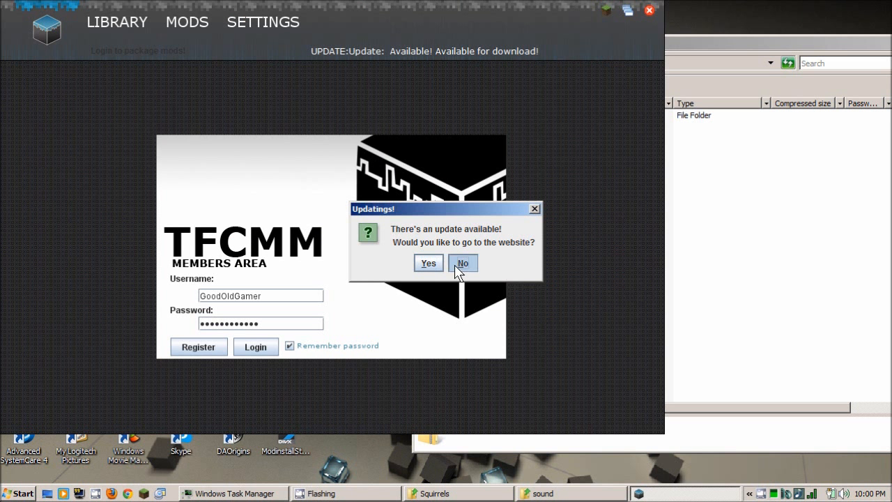
click(461, 264)
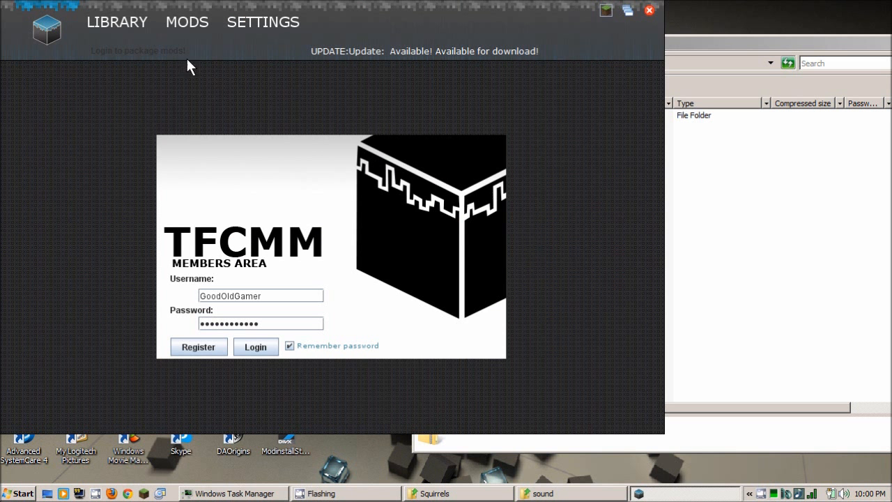
Step: Remove Squirrels.zip from the mod library, reinstall the remaining mods and close the mod manager
click(116, 25)
scroll(224, 240, down, 5)
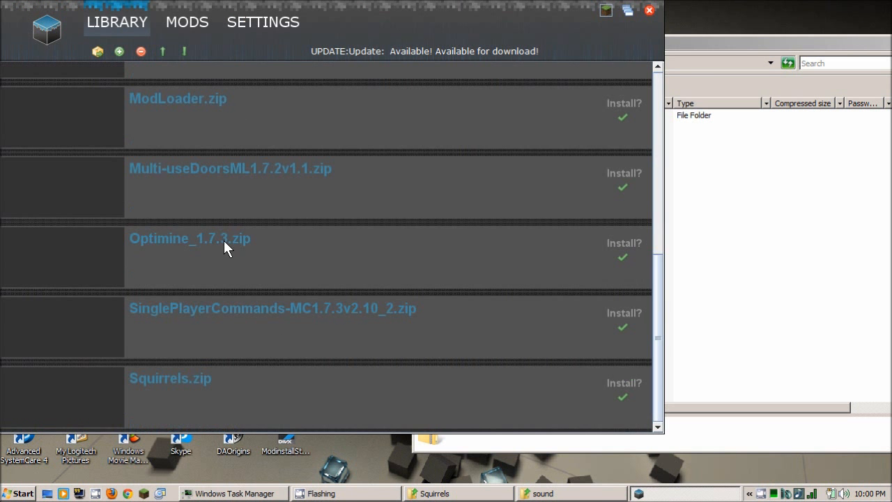
click(187, 390)
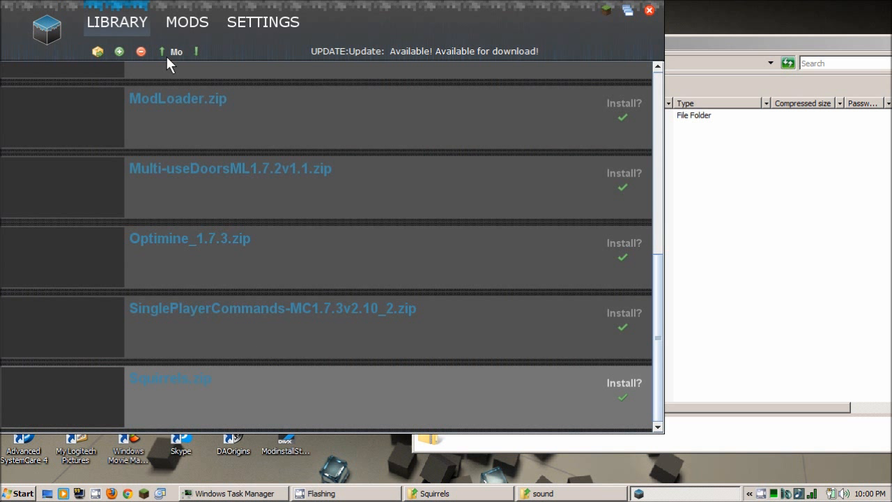
click(141, 53)
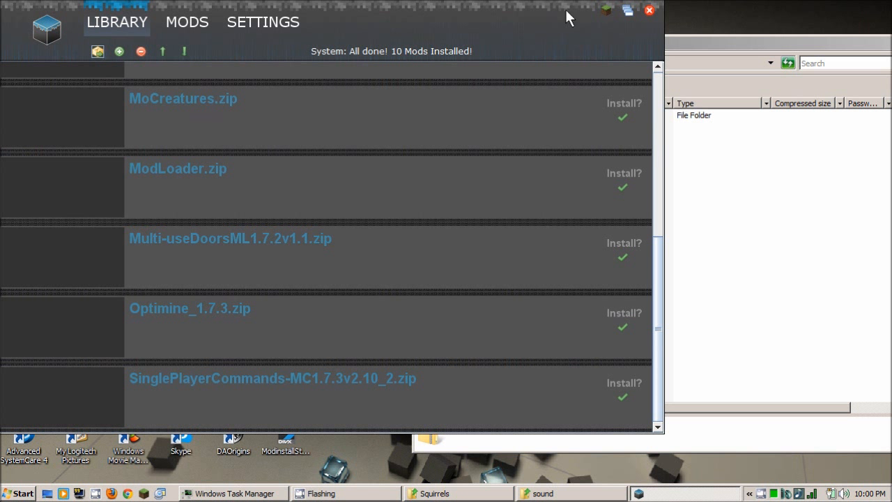
click(649, 10)
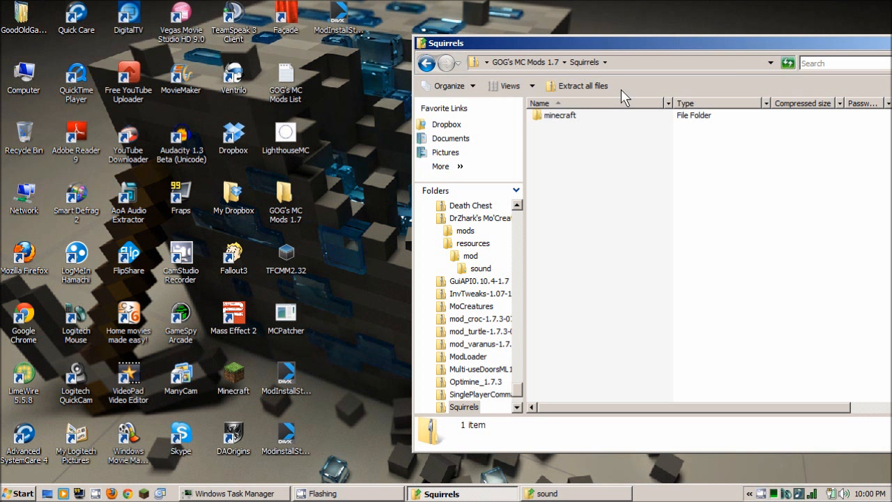
Step: Copy the mob folder and all six class files from the Squirrels archive's minecraft folder to the desktop
click(571, 122)
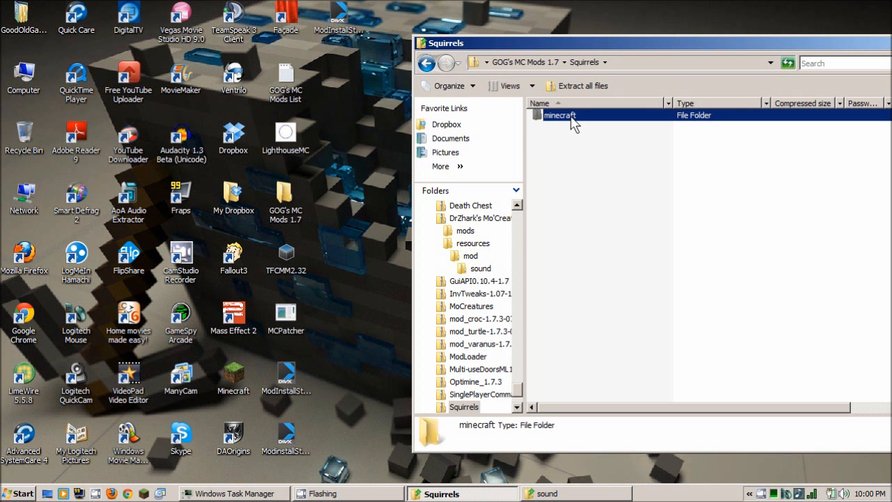
double_click(572, 120)
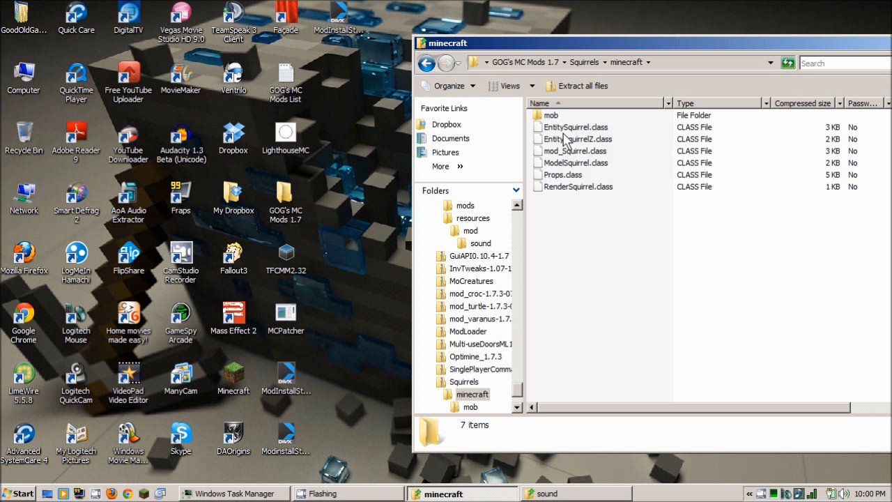
double_click(551, 115)
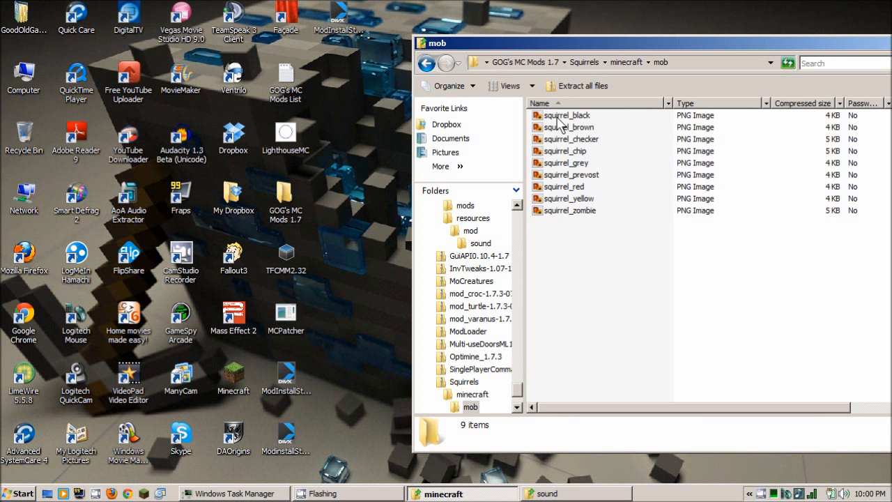
click(427, 64)
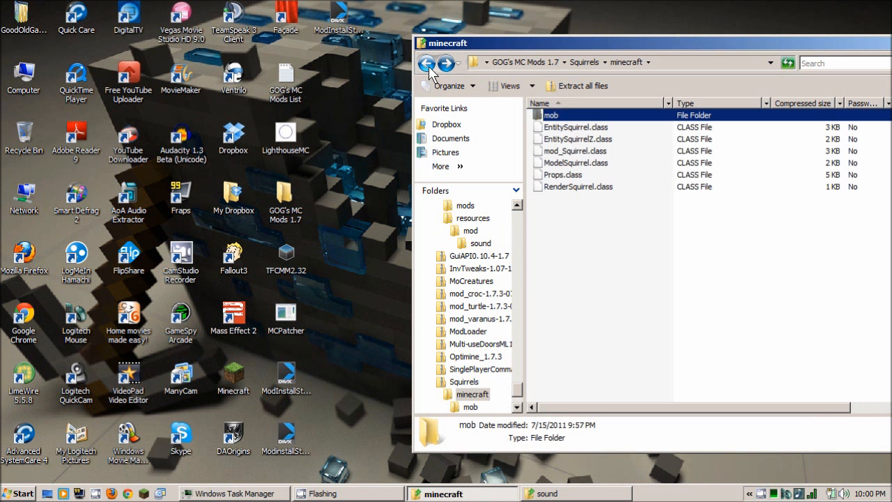
click(634, 206)
drag(649, 235, 564, 110)
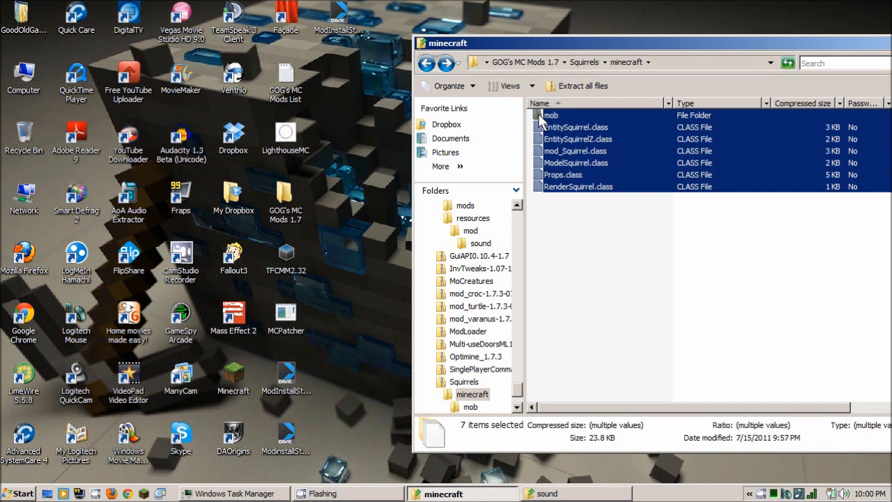
drag(538, 113, 353, 69)
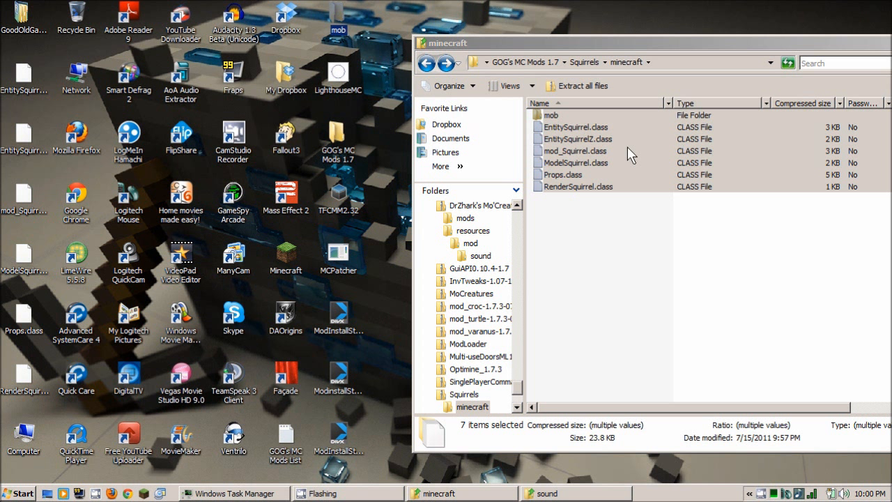
Step: Permanently delete the minecraft folder from the root of the Squirrels archive
click(427, 63)
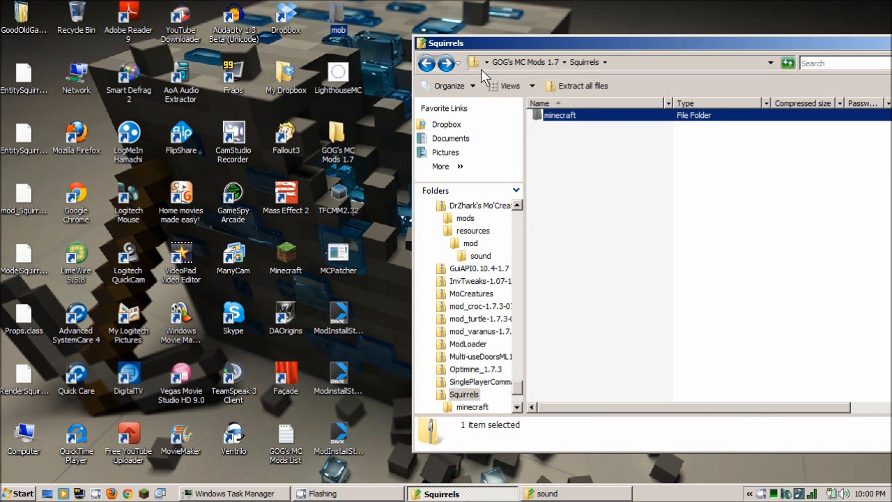
right_click(606, 128)
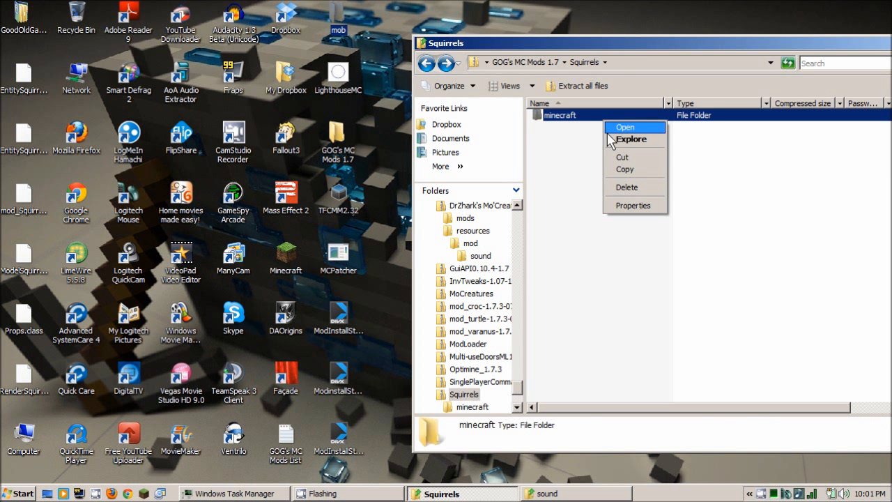
click(614, 188)
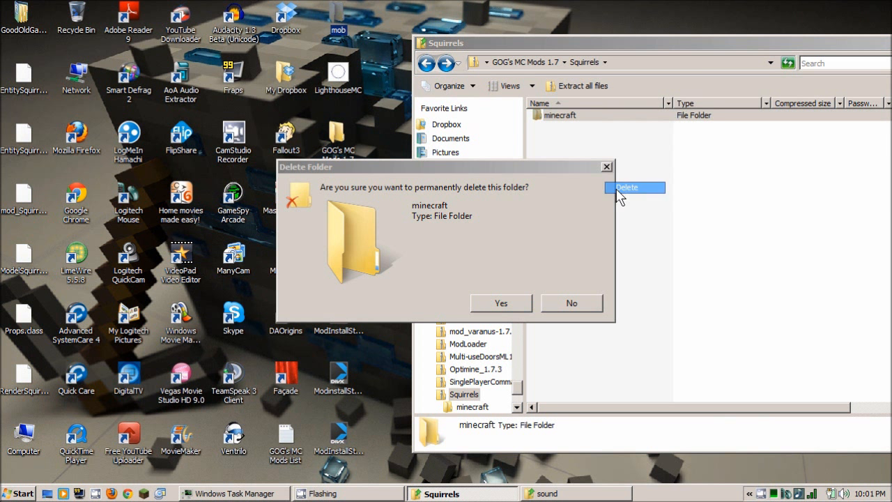
click(500, 303)
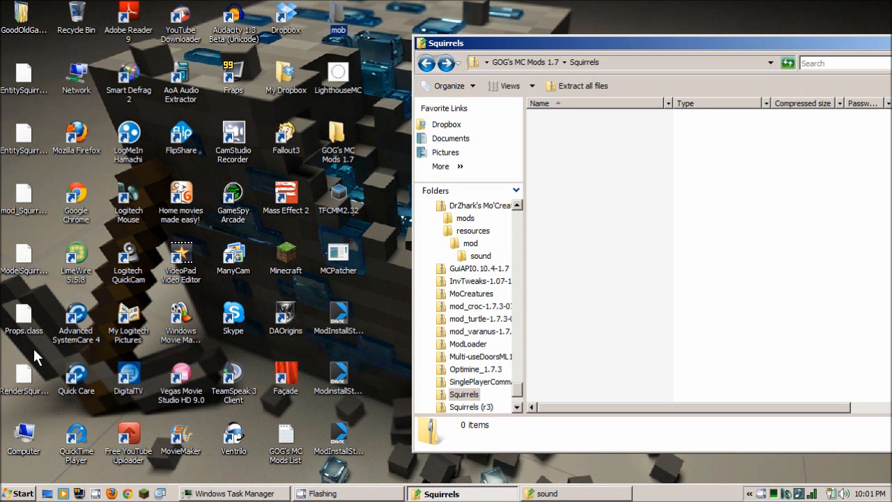
Step: Copy the six squirrel class files and the mob folder from the desktop into the root of the Squirrels archive
click(45, 374)
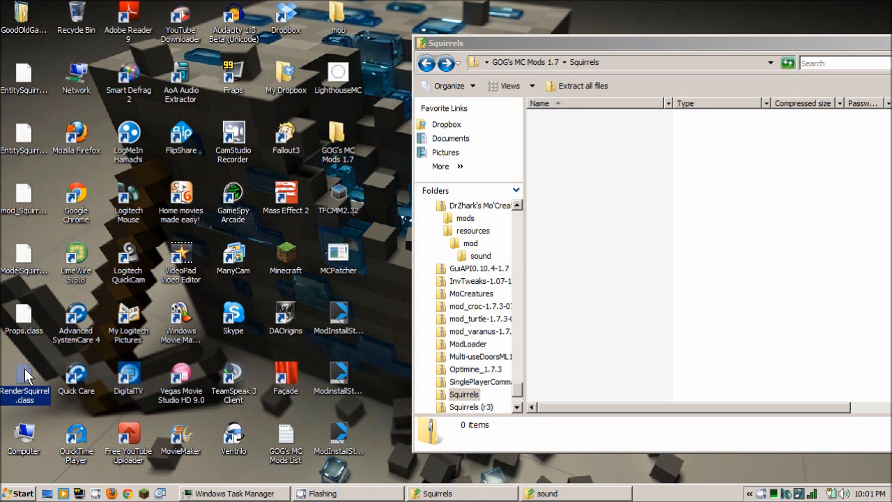
drag(26, 376, 618, 206)
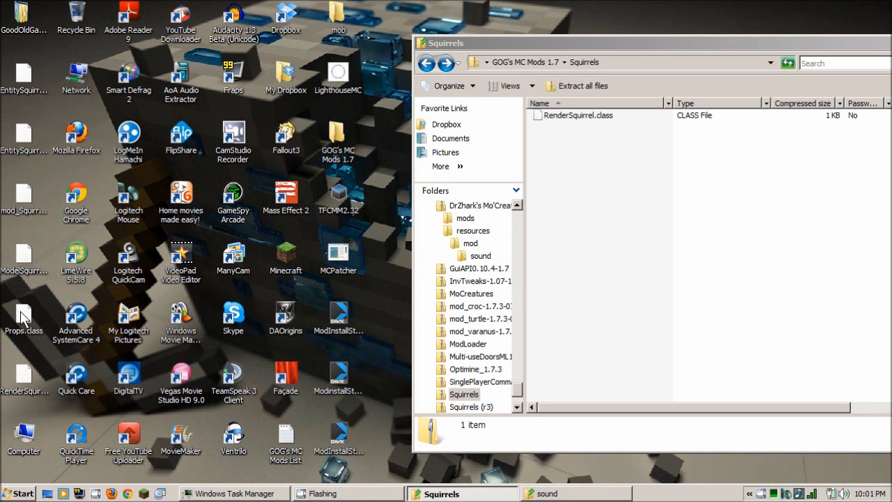
drag(23, 317, 637, 233)
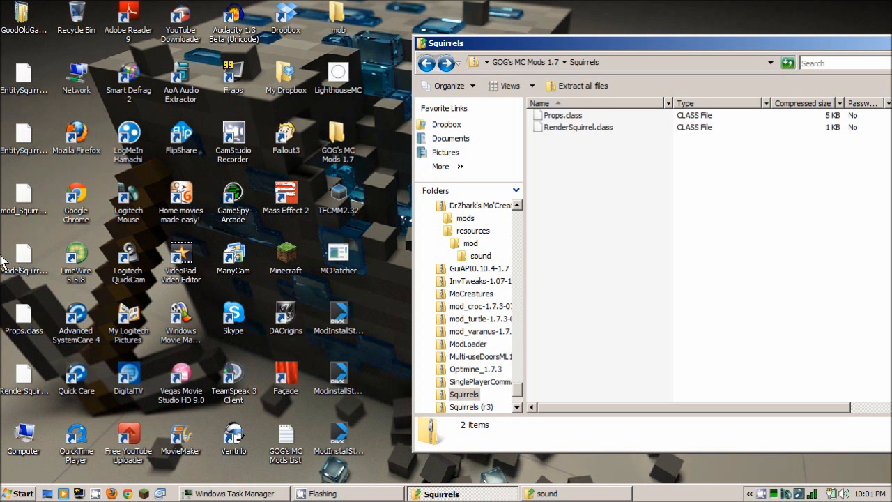
drag(23, 256, 651, 234)
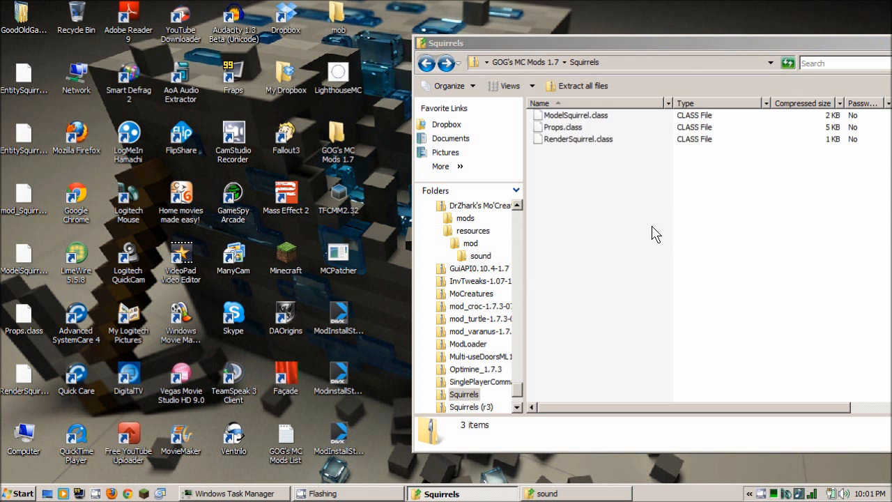
drag(30, 195, 582, 212)
drag(20, 132, 567, 189)
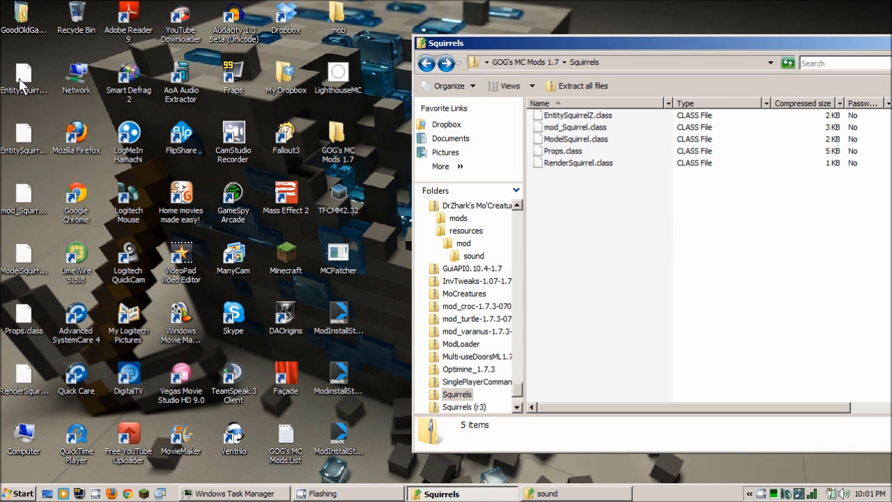
drag(21, 84, 634, 203)
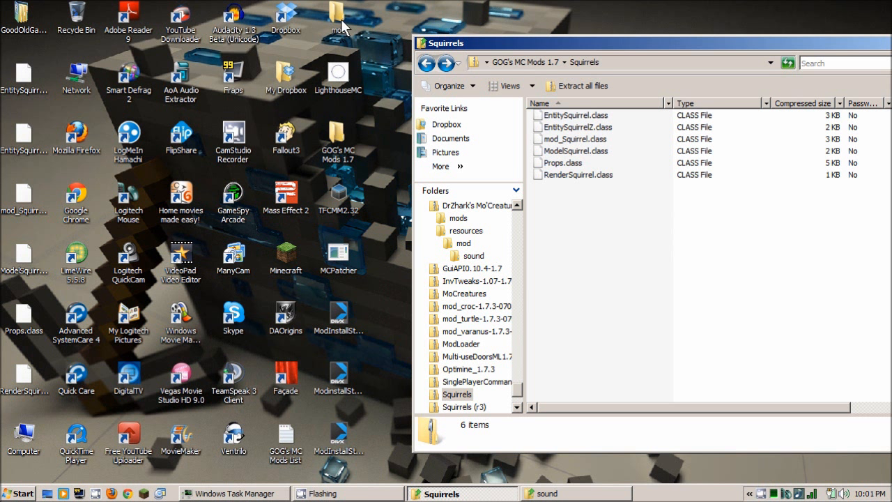
drag(342, 23, 612, 225)
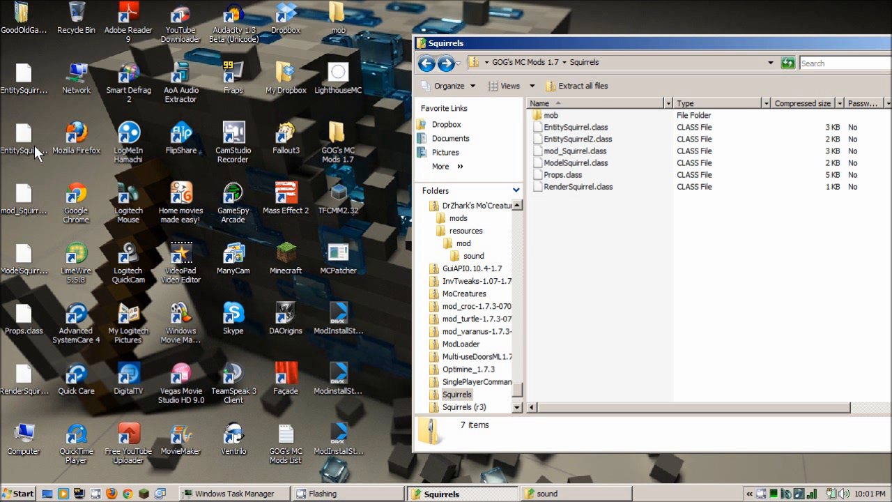
Step: Compare the contents of the repackaged Squirrels archive with the minecraft folder in the original Squirrels (r3) archive
click(426, 64)
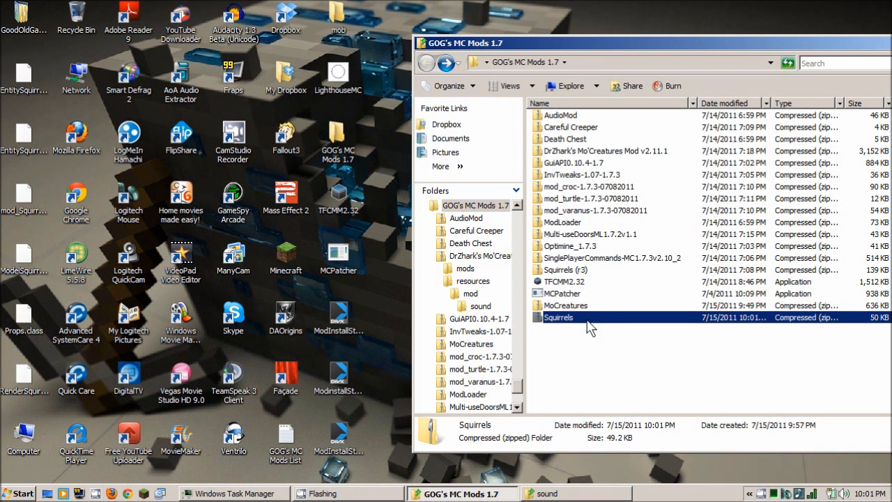
click(446, 64)
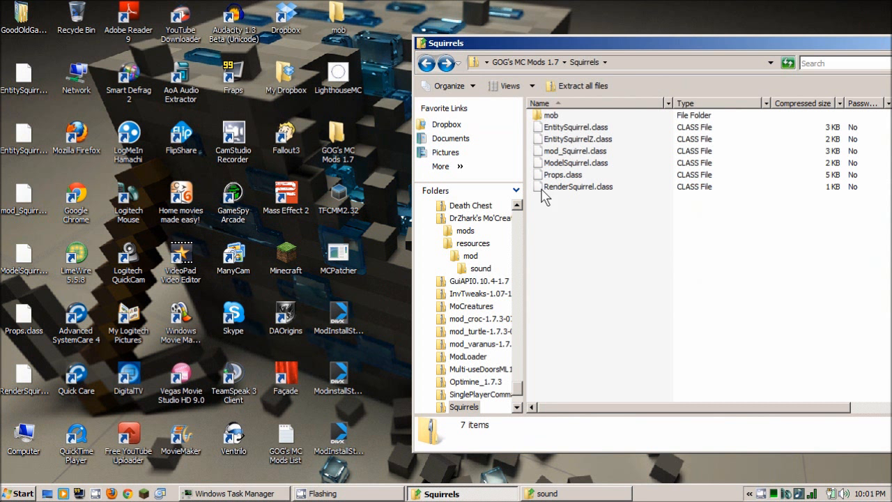
click(426, 63)
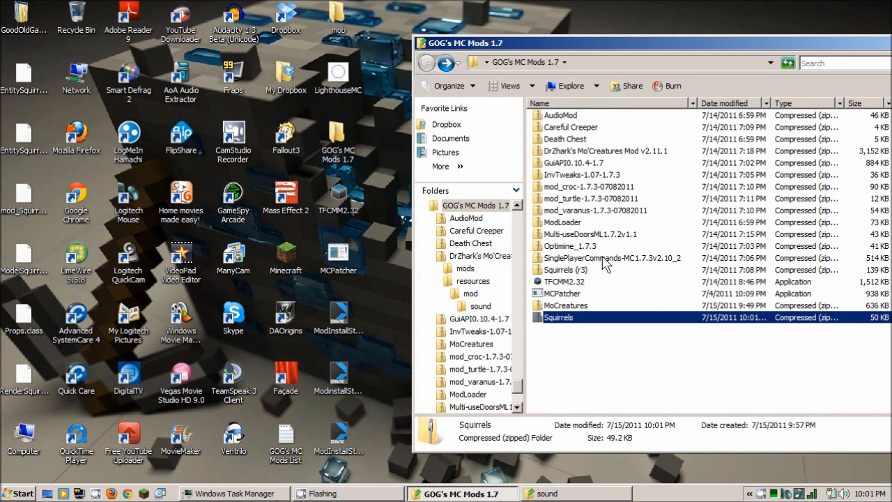
double_click(572, 269)
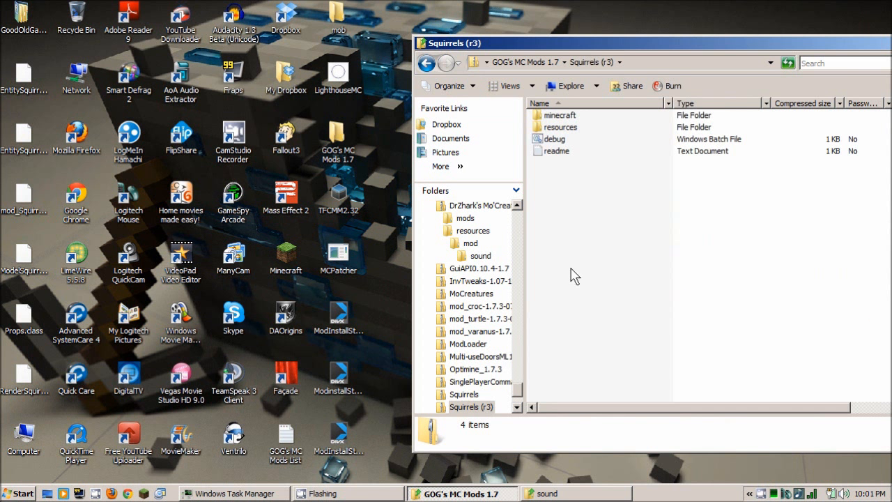
double_click(563, 117)
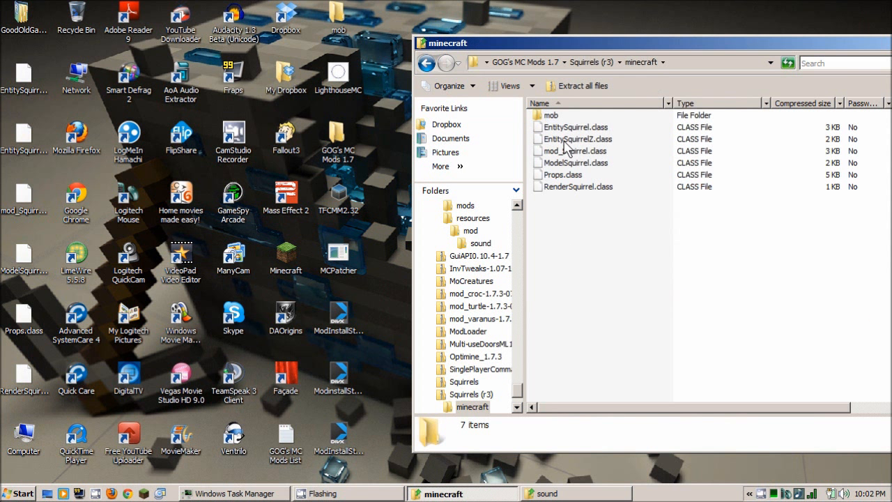
click(428, 65)
click(428, 65)
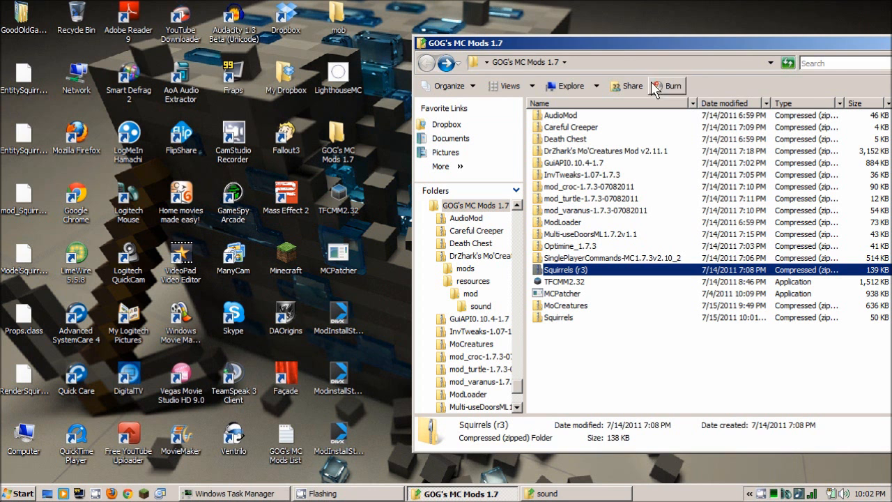
Step: Move the GOG's MC Mods 1.7 window clear of the desktop icons, run TFCMM2.32 and decline the update
drag(801, 47, 690, 62)
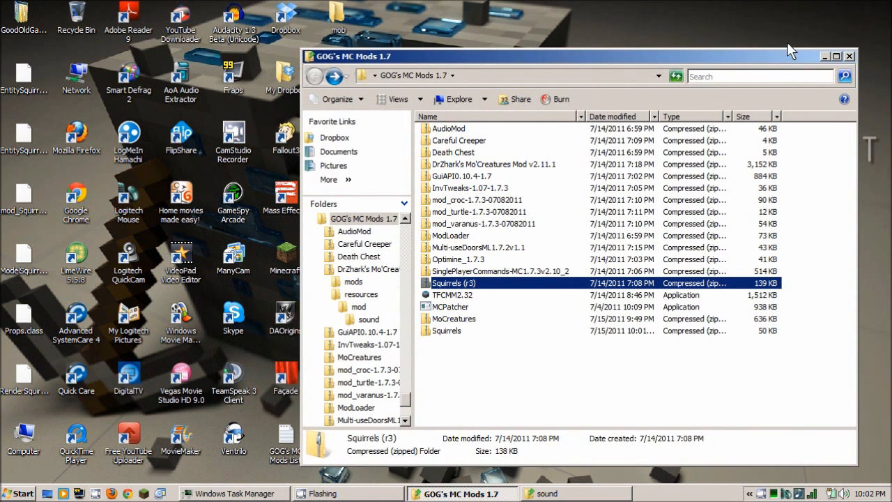
drag(791, 52, 825, 39)
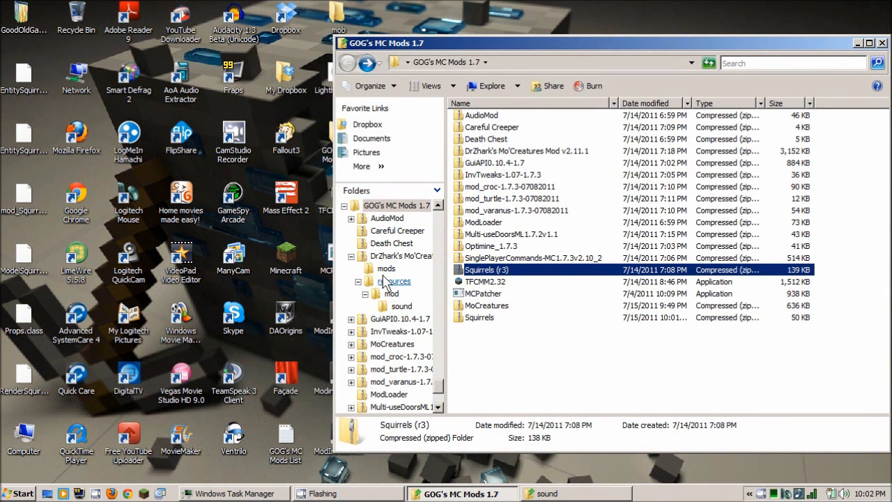
drag(491, 42, 545, 45)
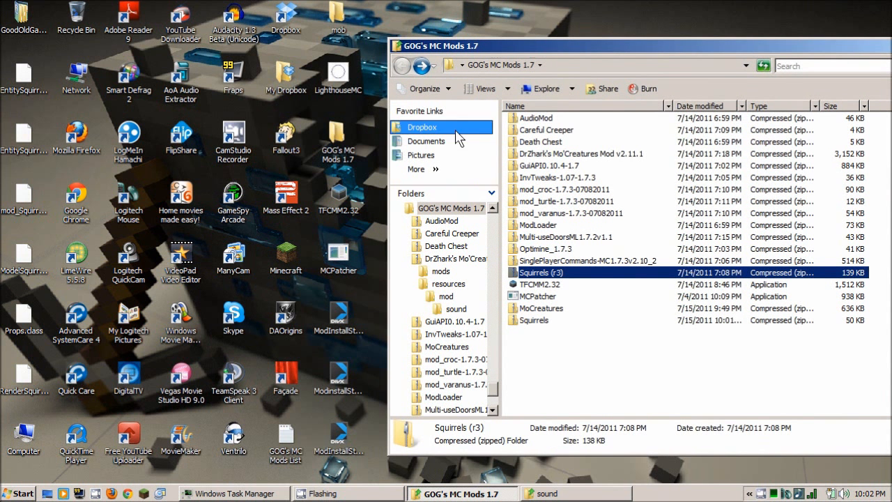
double_click(338, 198)
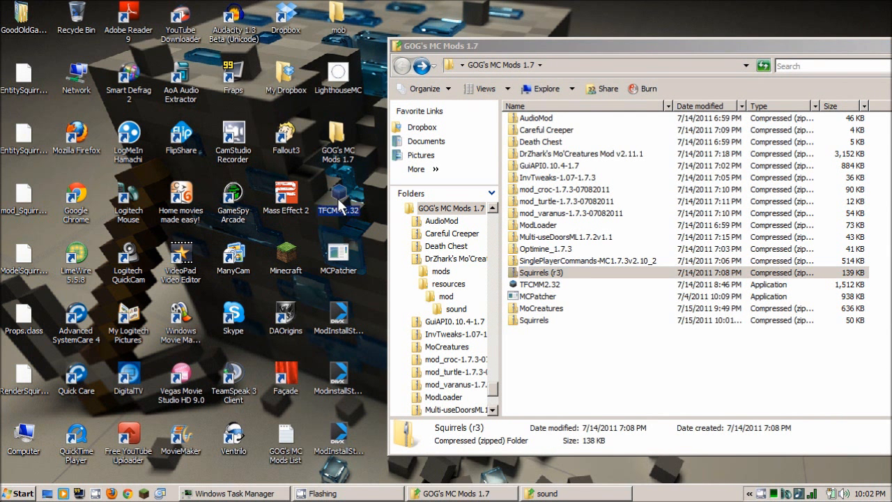
click(481, 257)
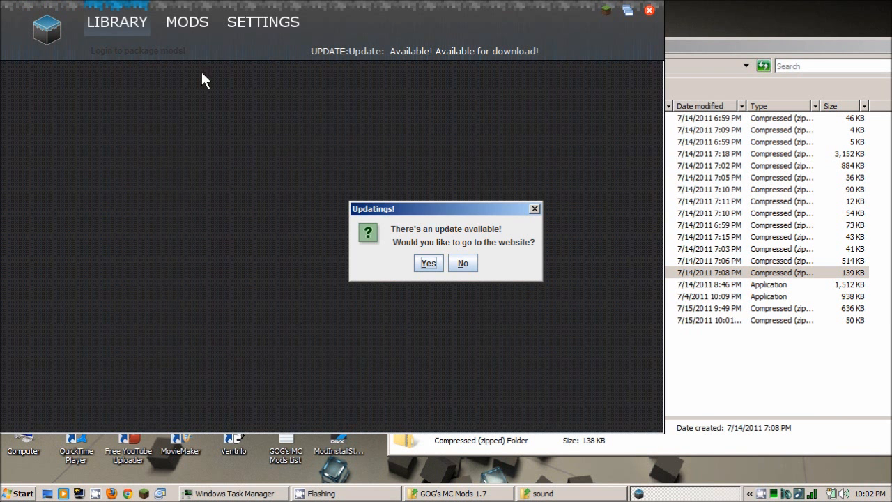
click(463, 263)
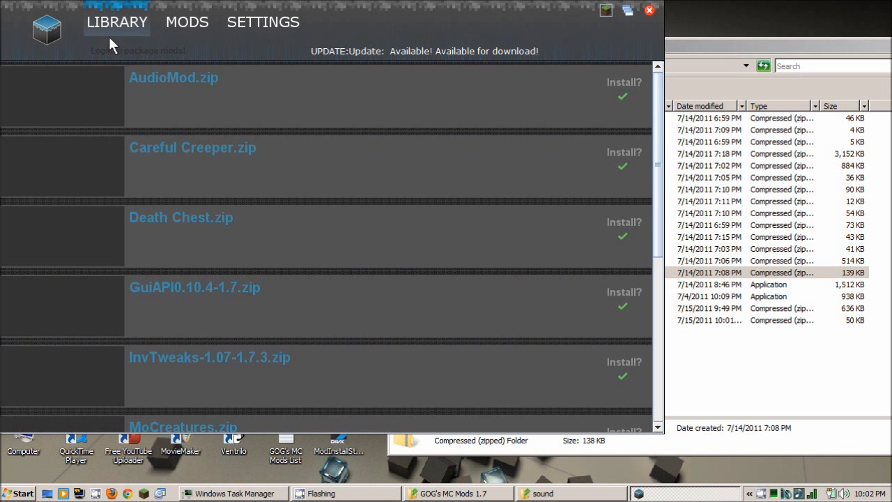
Step: Add Squirrels.zip from the GOG's MC Mods 1.7 folder to the mod library
click(48, 30)
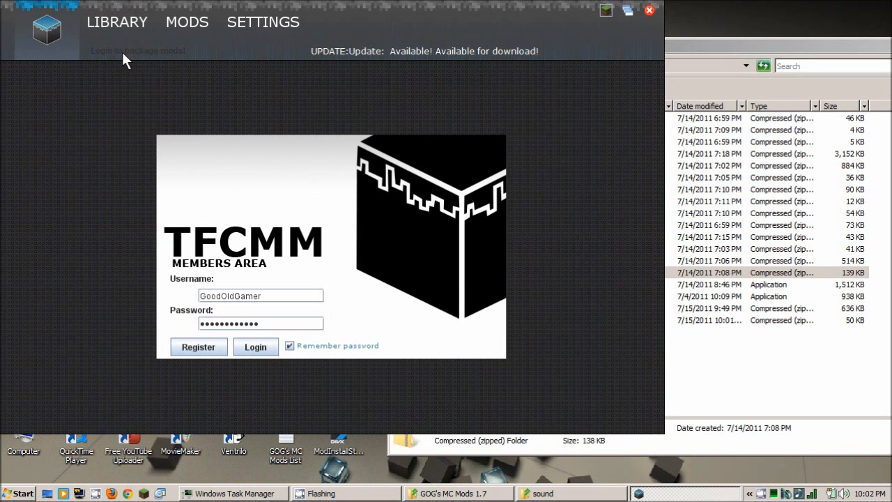
click(120, 23)
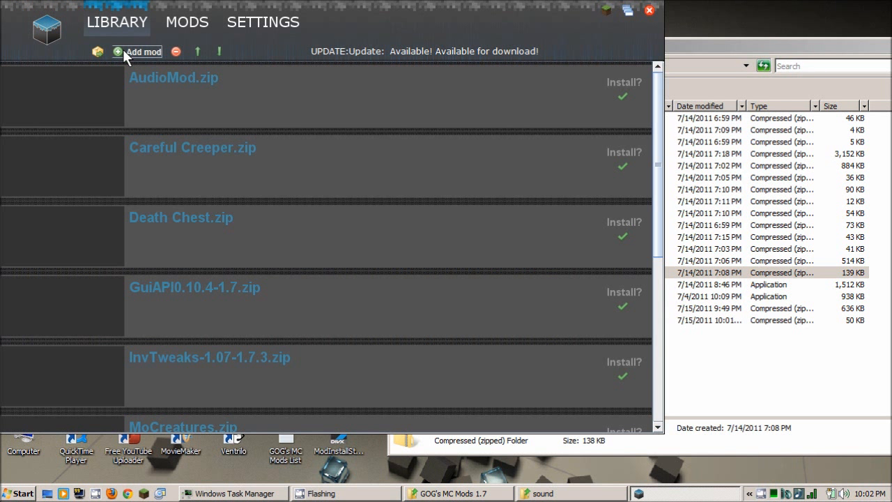
click(121, 53)
click(503, 152)
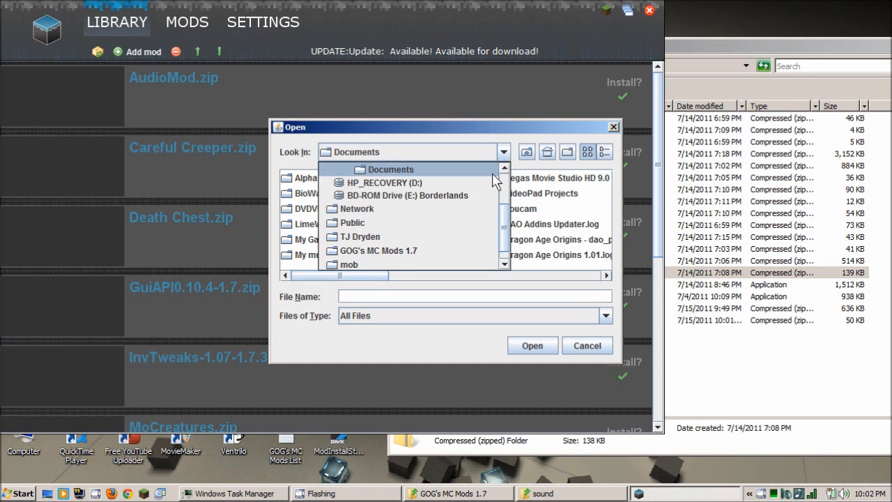
click(410, 247)
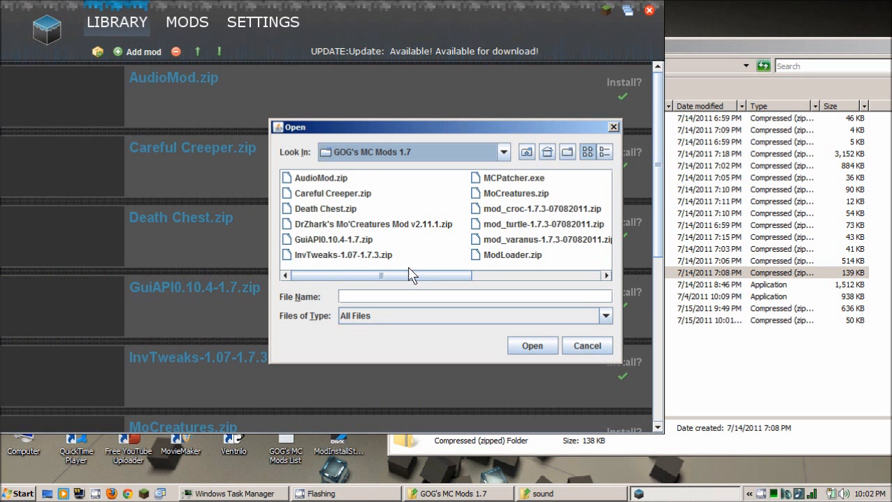
click(527, 276)
click(522, 241)
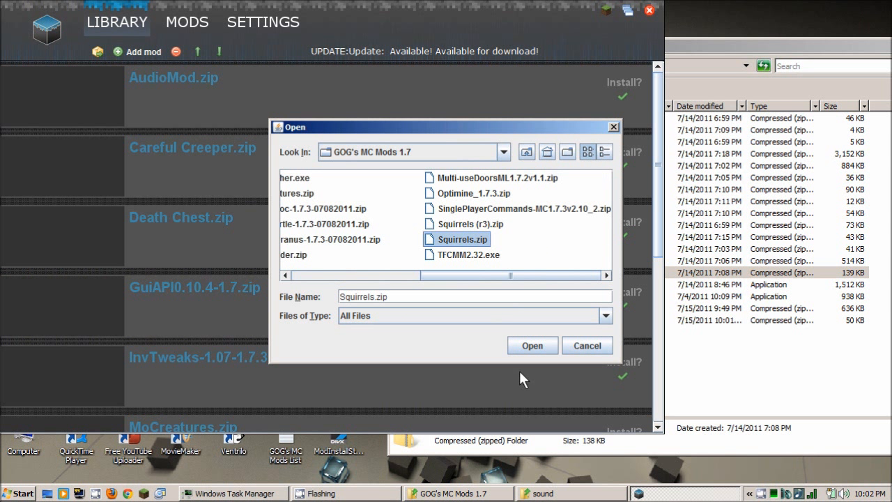
click(532, 345)
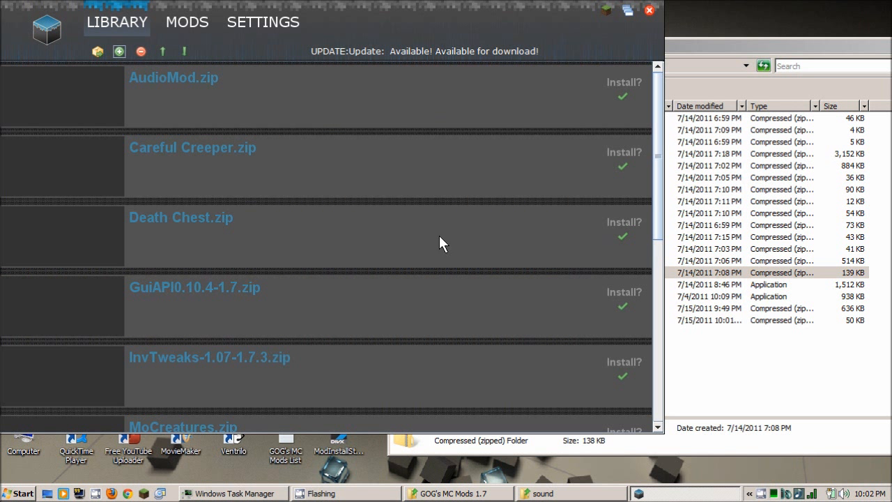
Step: Install the library's checked mods into Minecraft and close the mod manager
click(102, 55)
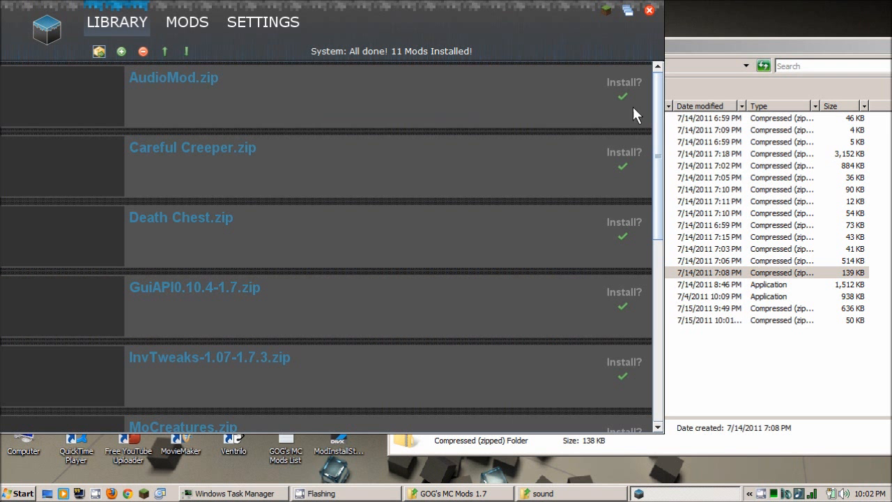
click(649, 11)
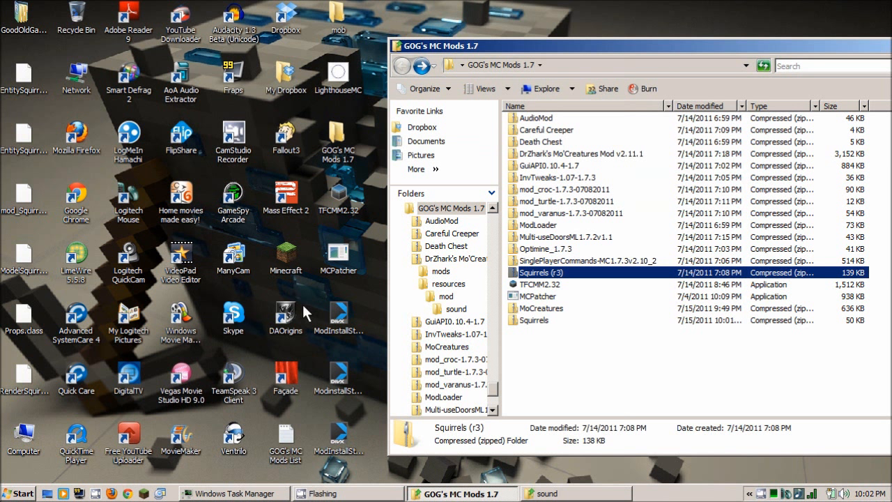
Step: Start Minecraft with the remembered login, maximize its window and load the single-player world New World
click(291, 254)
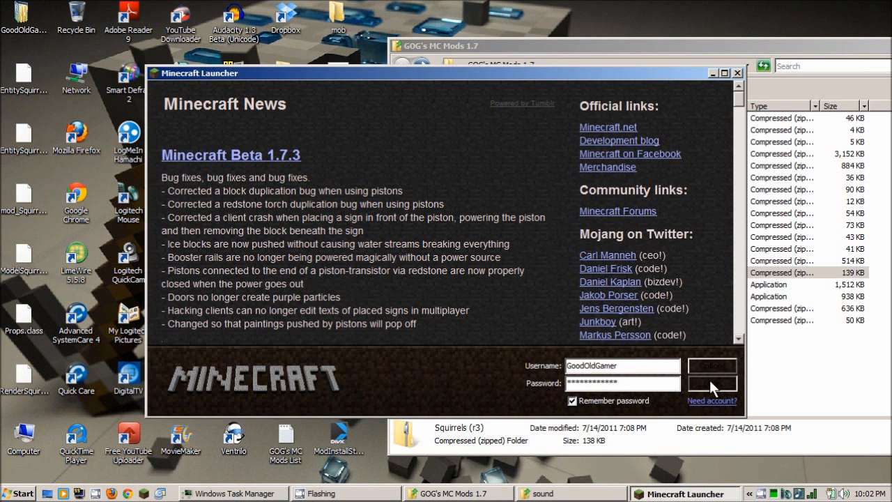
click(710, 382)
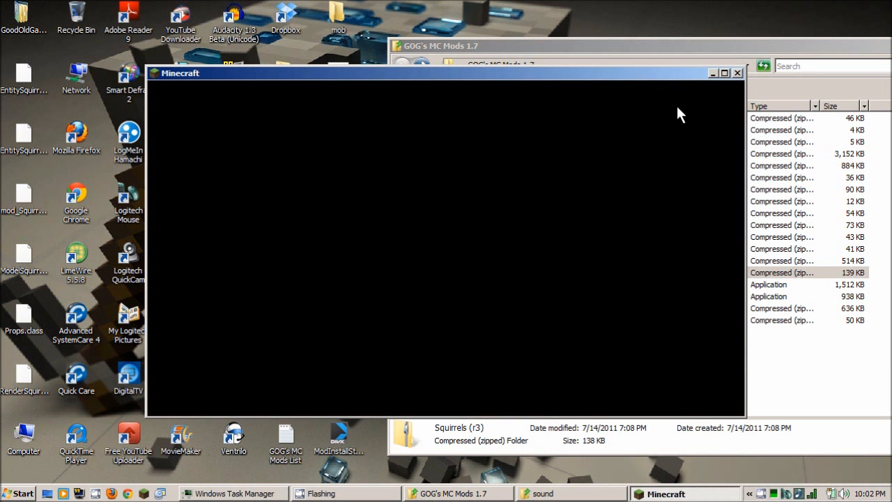
click(725, 74)
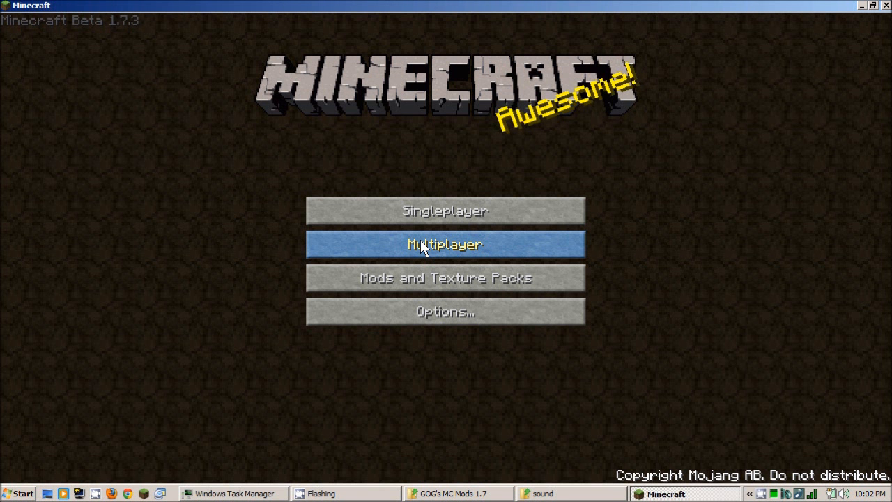
click(430, 206)
click(393, 136)
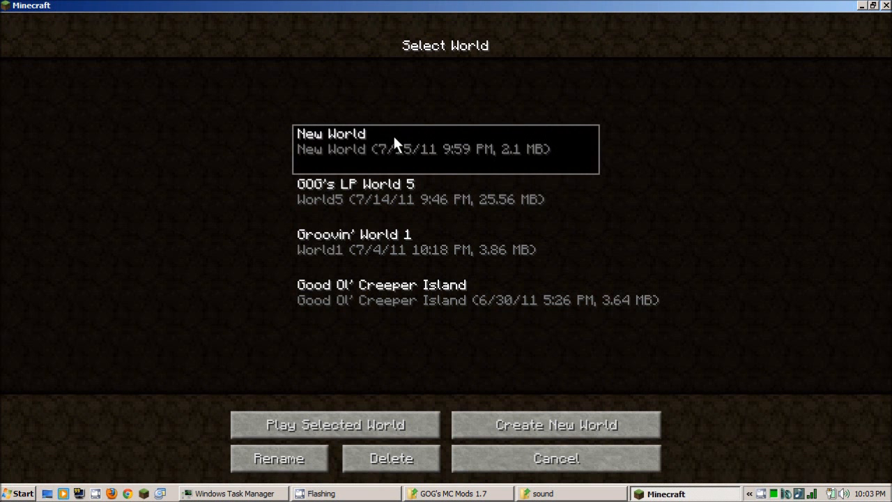
click(404, 424)
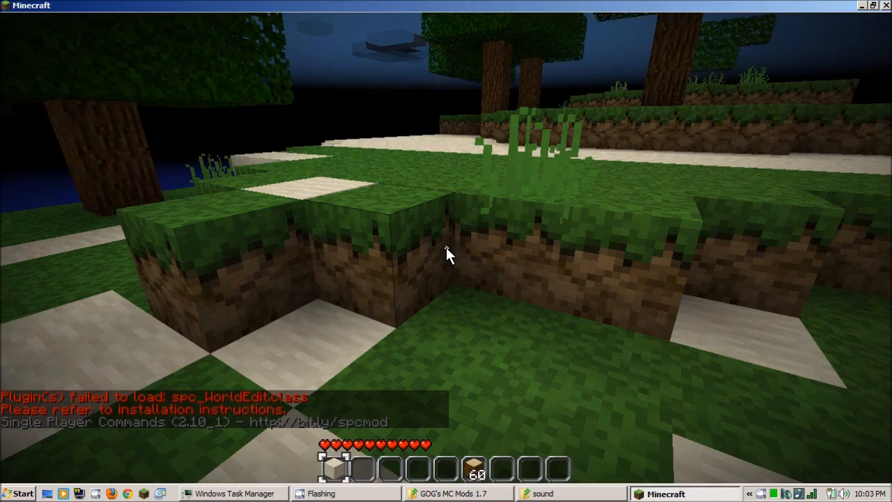
Step: Walk onto the open sand and spawn ten squirrels with the command /spawn squirrel 10
key(w)
key(space)
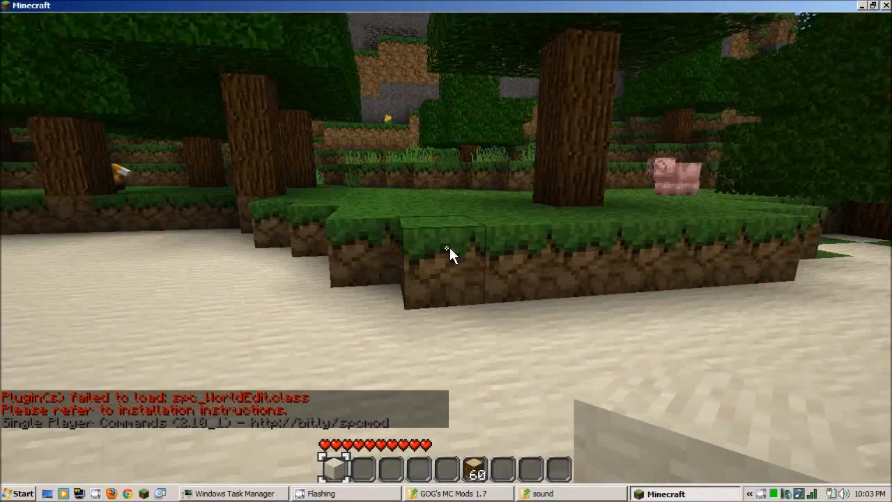
key(t)
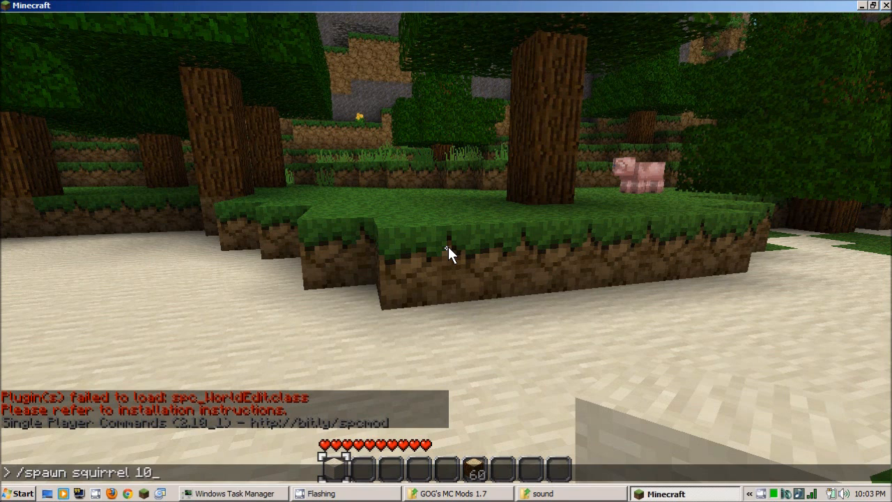
text(/spawn squirrel 10)
key(Return)
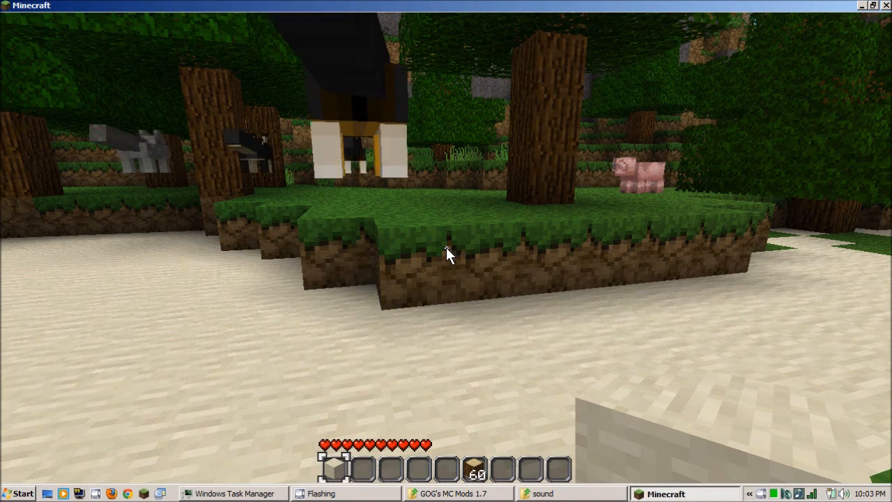
Step: Explore the forest and sand around the spawn spot to examine the squirrels and other modded animals
key(w)
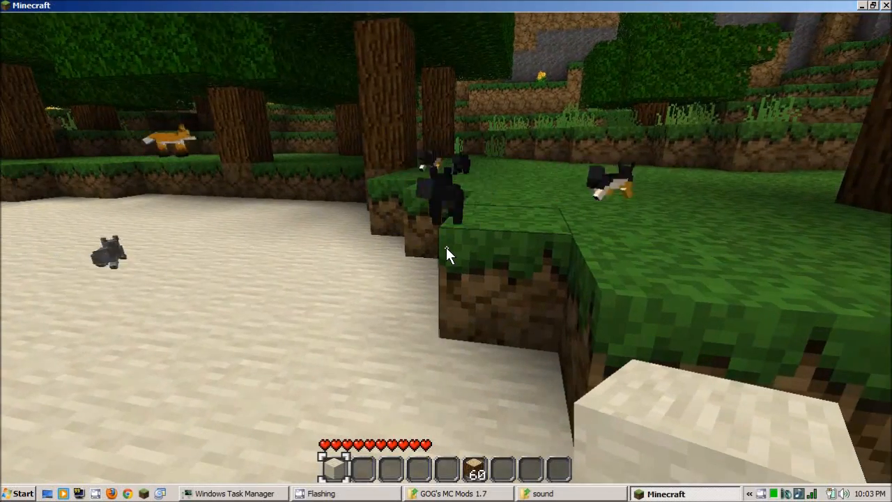
key(space)
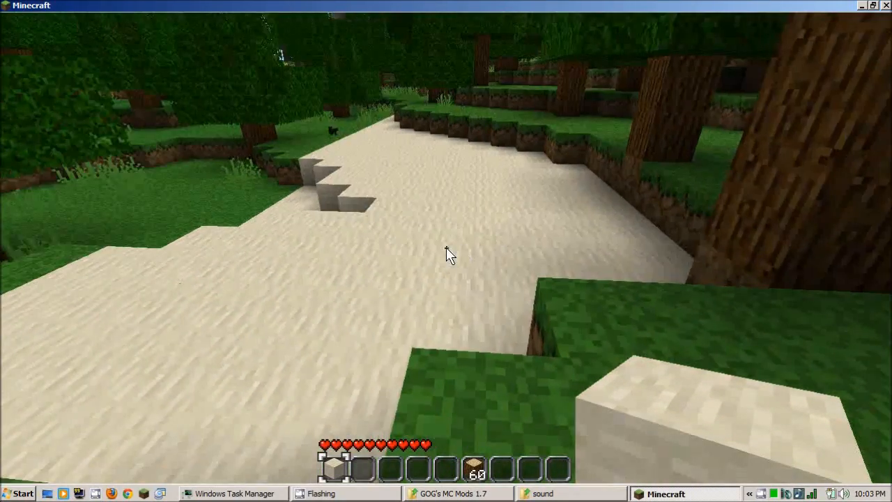
key(w)
key(w)
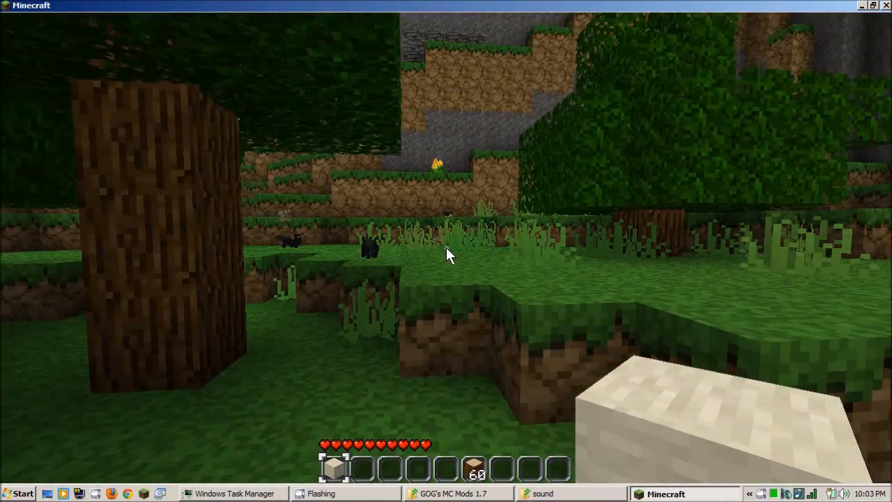
key(w)
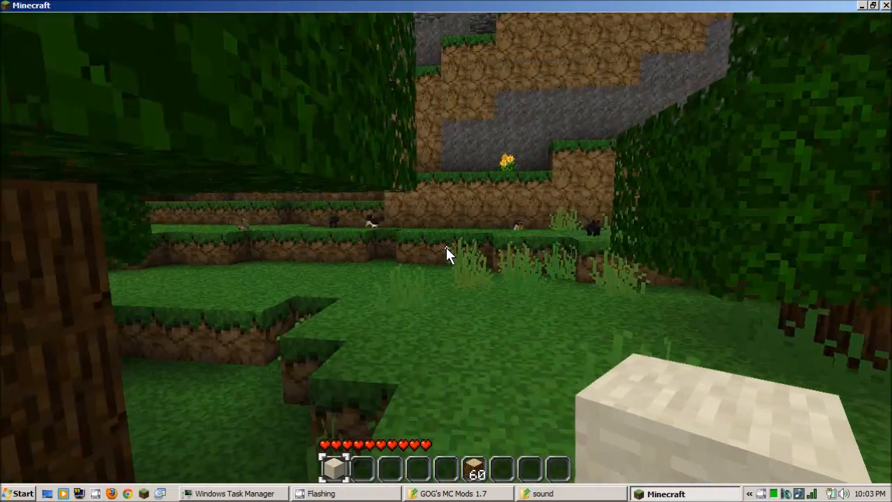
key(w)
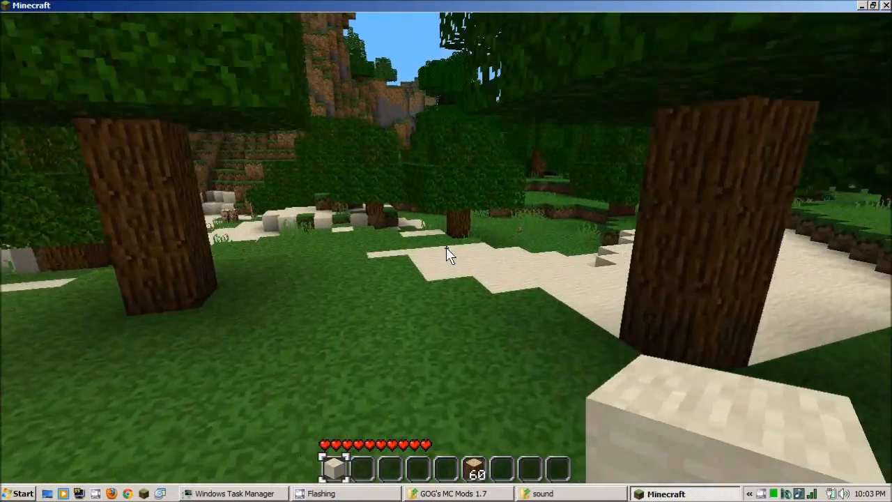
key(w)
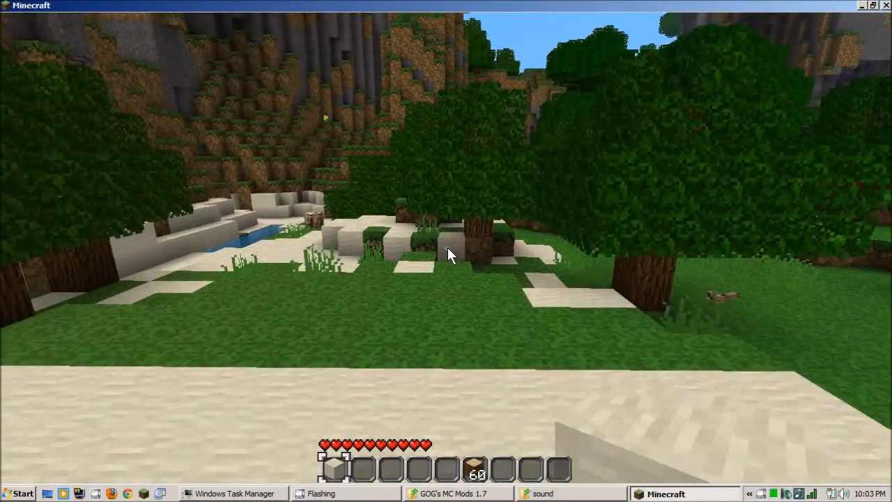
key(w)
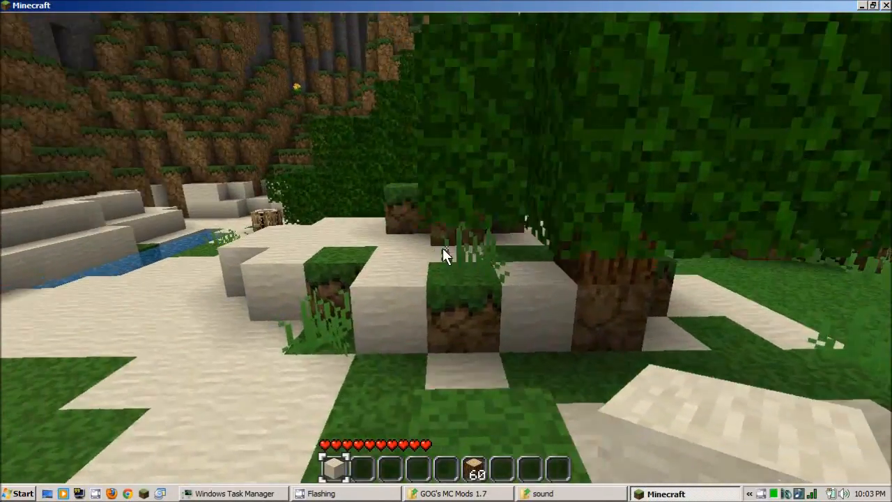
key(w)
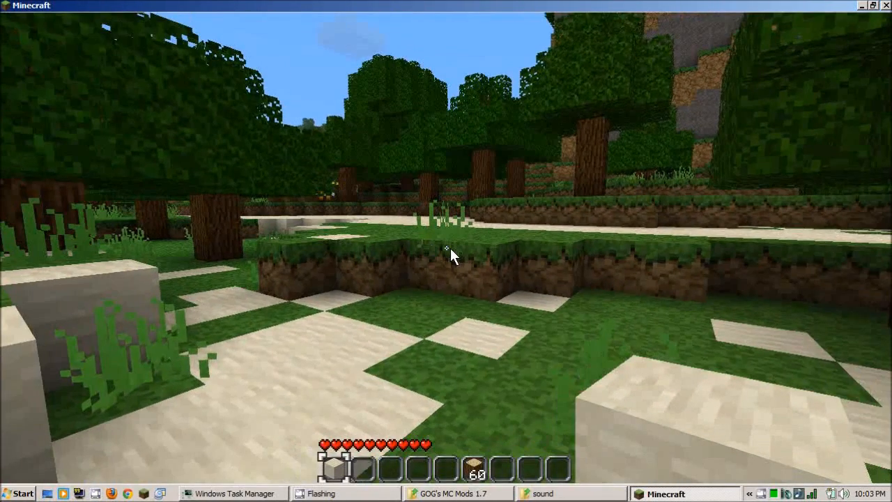
key(w)
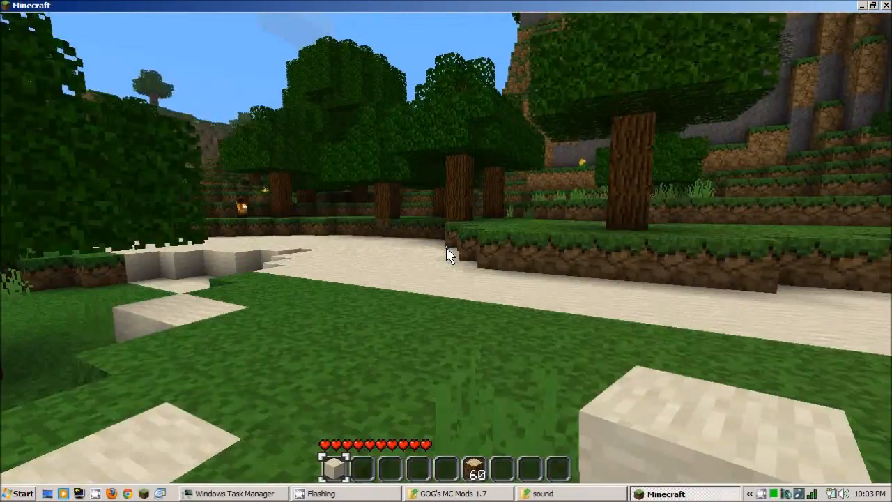
key(w)
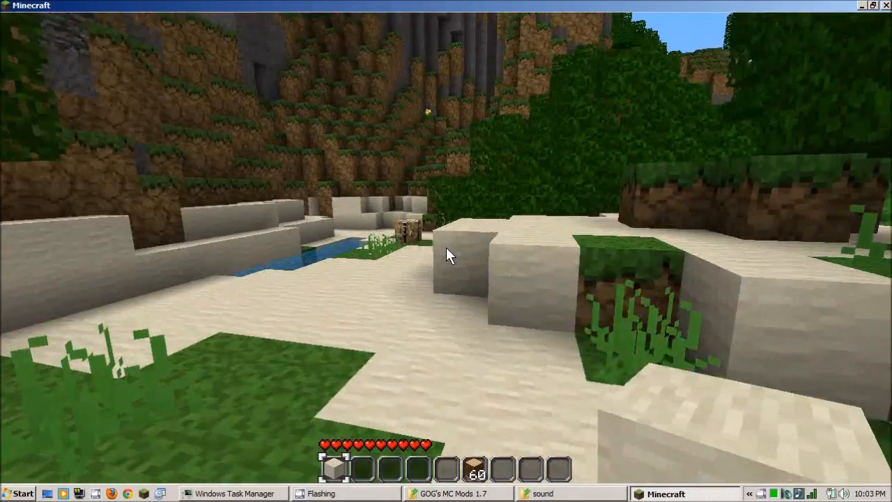
key(w)
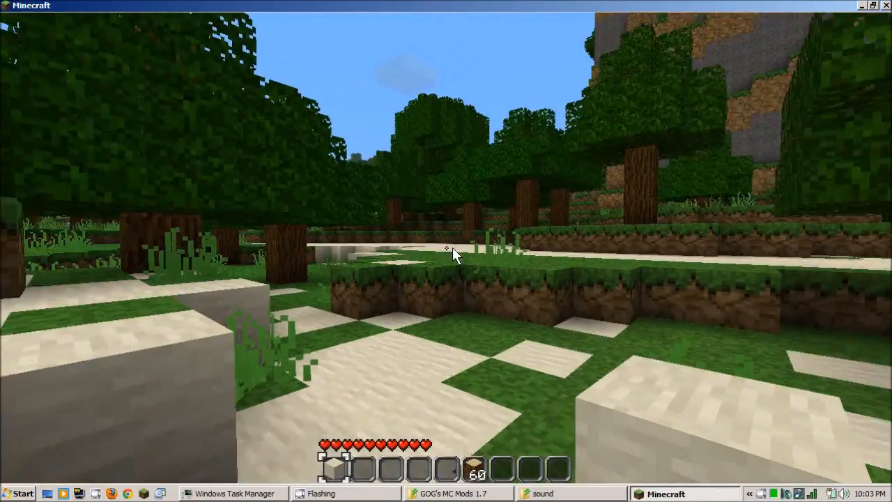
key(w)
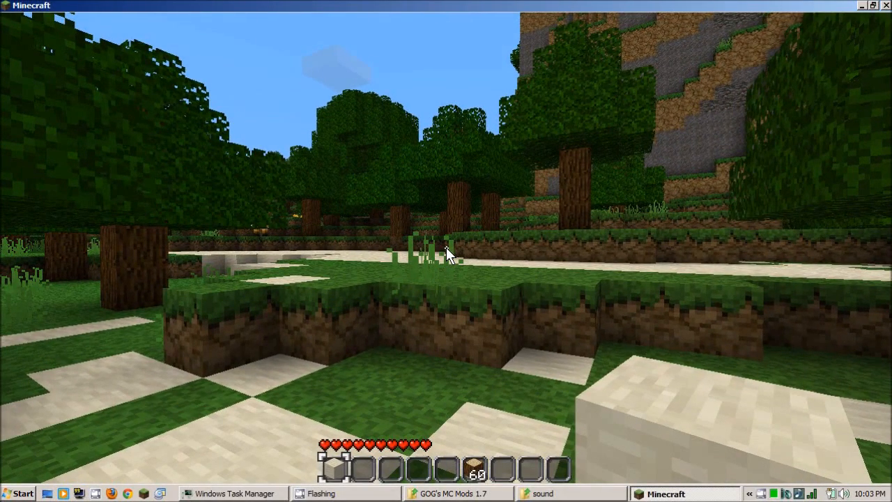
Step: Leave the world for the title screen and close Minecraft
key(Escape)
click(385, 287)
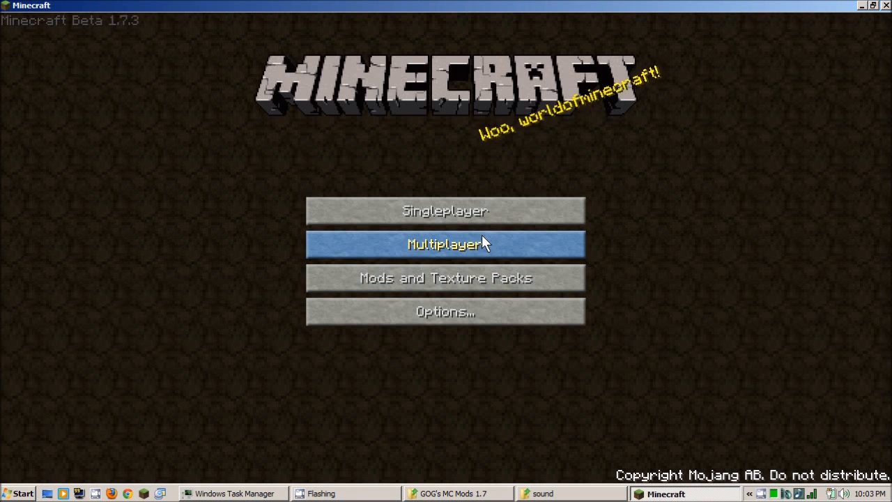
click(886, 5)
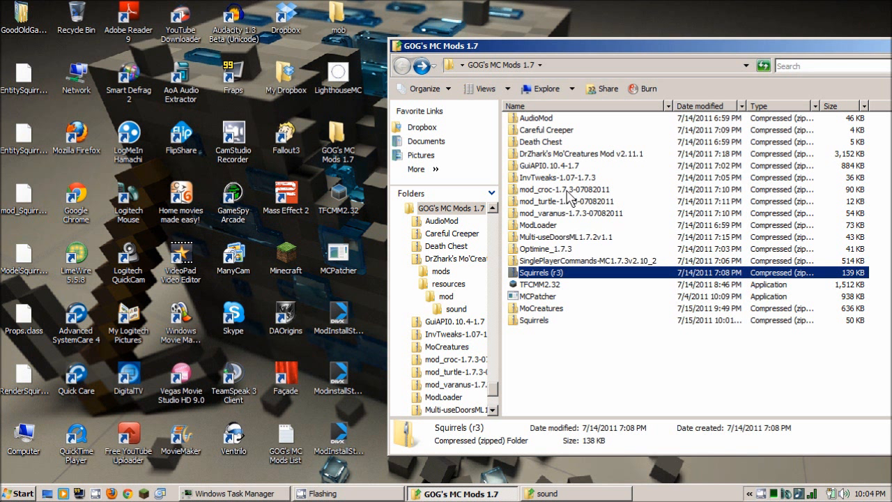
Step: Examine the file layout inside the mod_turtle-1.7.3-07082011 archive, including its mob folder, and return to GOG's MC Mods 1.7
double_click(560, 202)
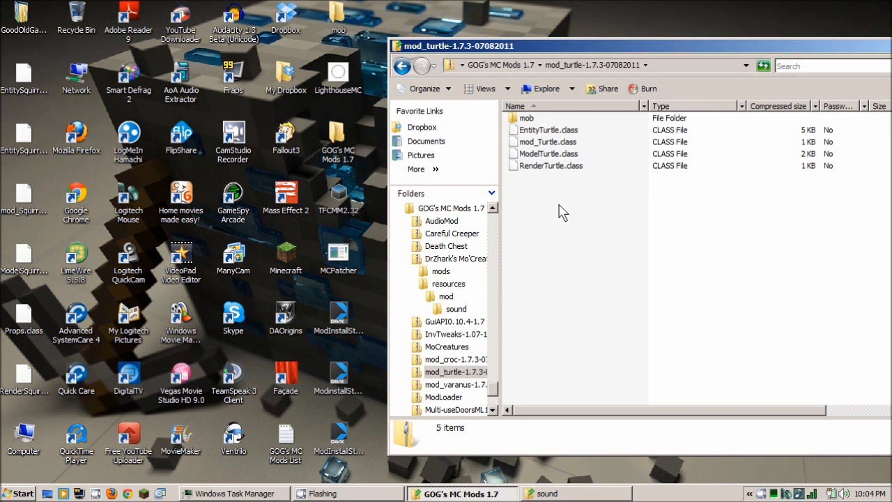
click(400, 66)
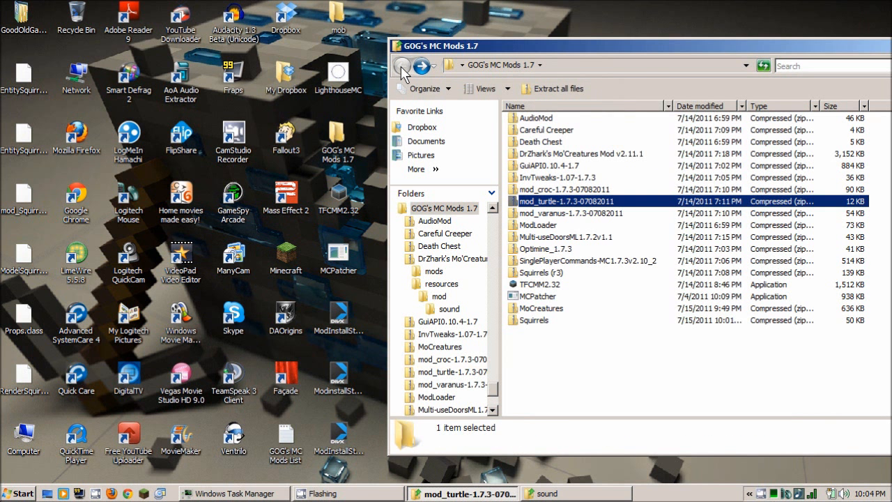
click(420, 66)
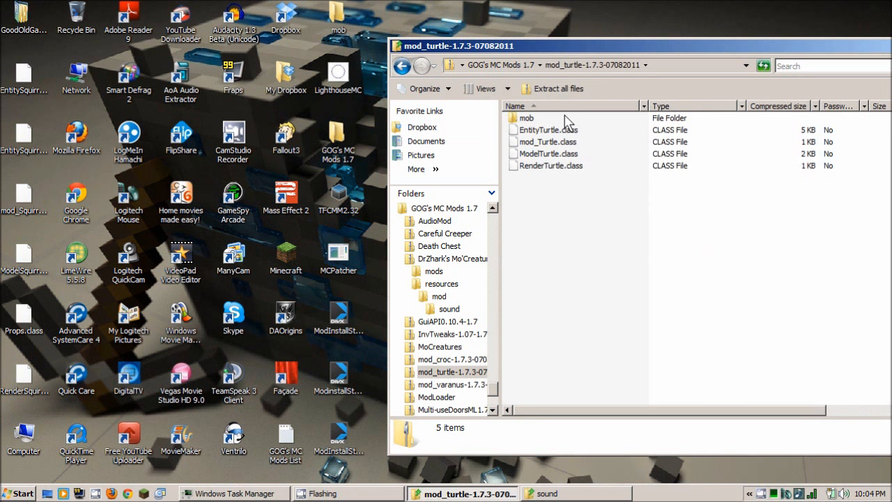
double_click(567, 118)
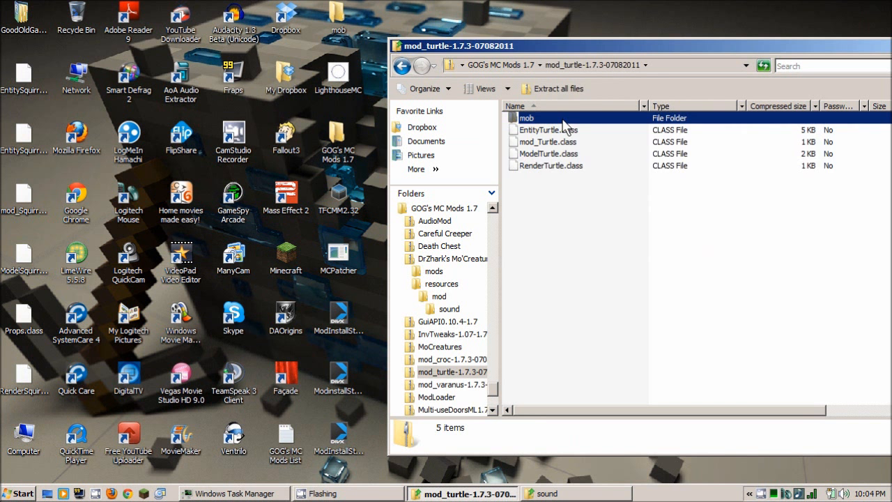
click(402, 66)
click(401, 66)
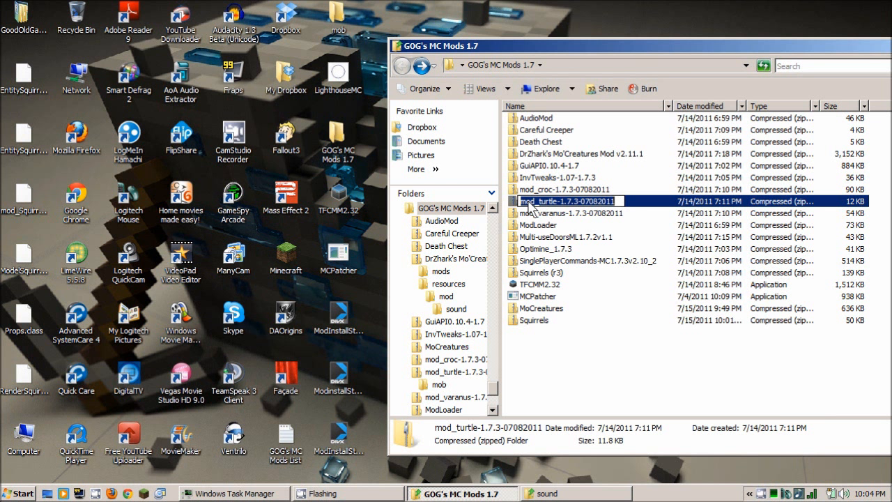
double_click(514, 204)
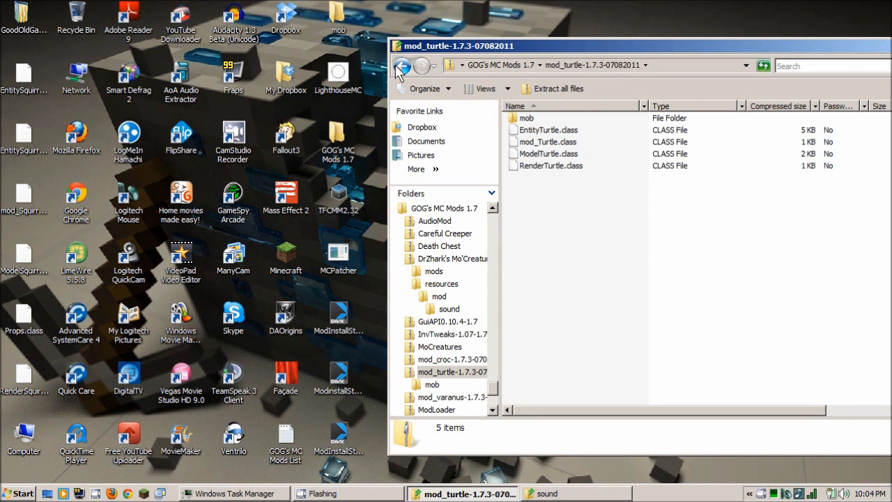
click(402, 65)
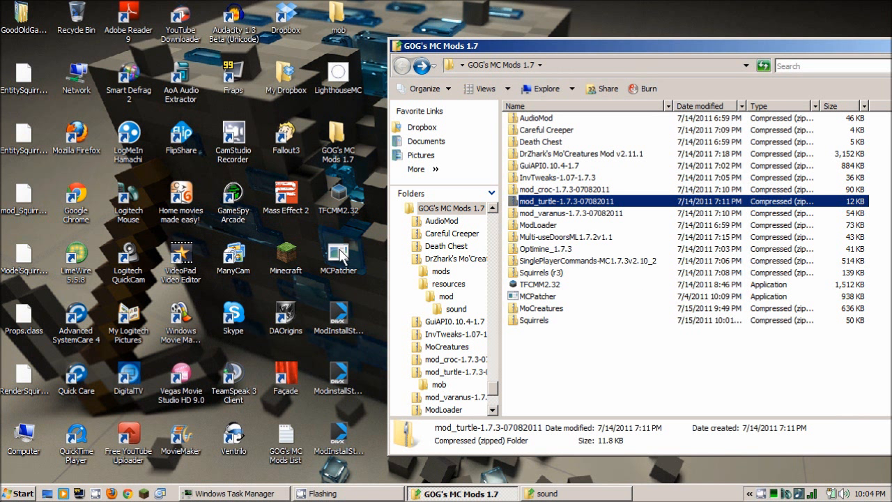
Step: Launch TFCMM2.32 from the desktop, decline the website update and show the mod library
double_click(345, 202)
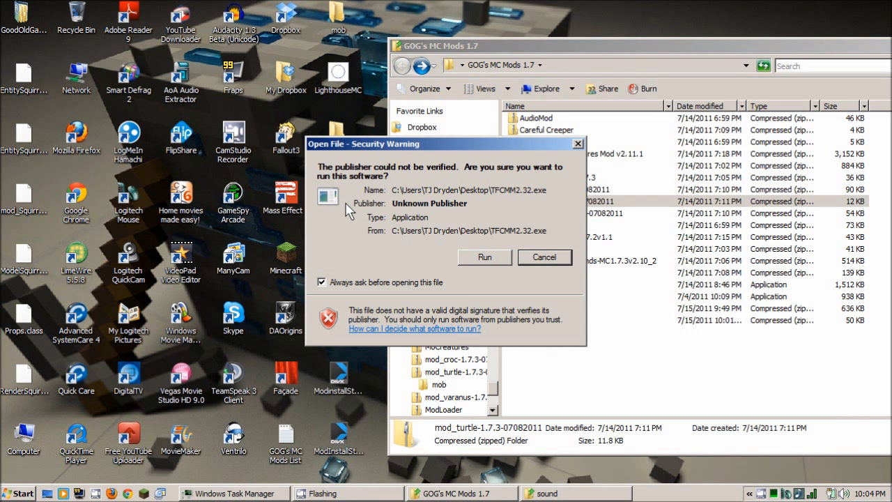
click(489, 260)
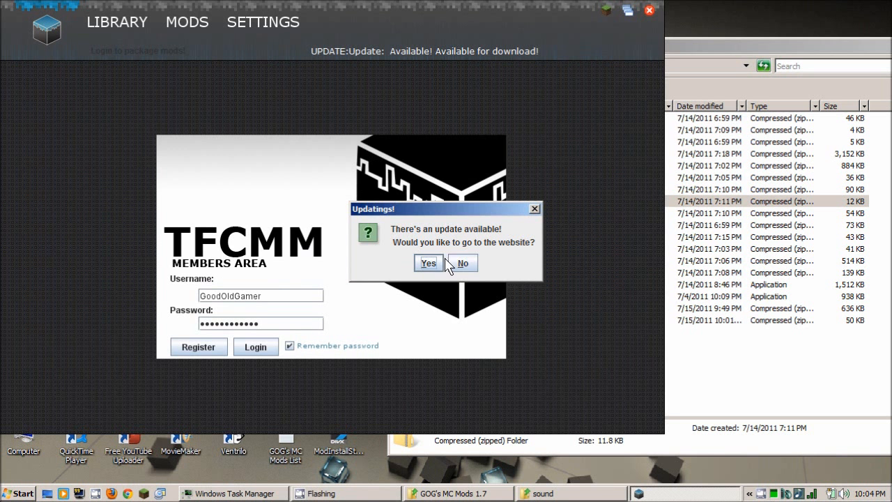
click(463, 263)
click(131, 25)
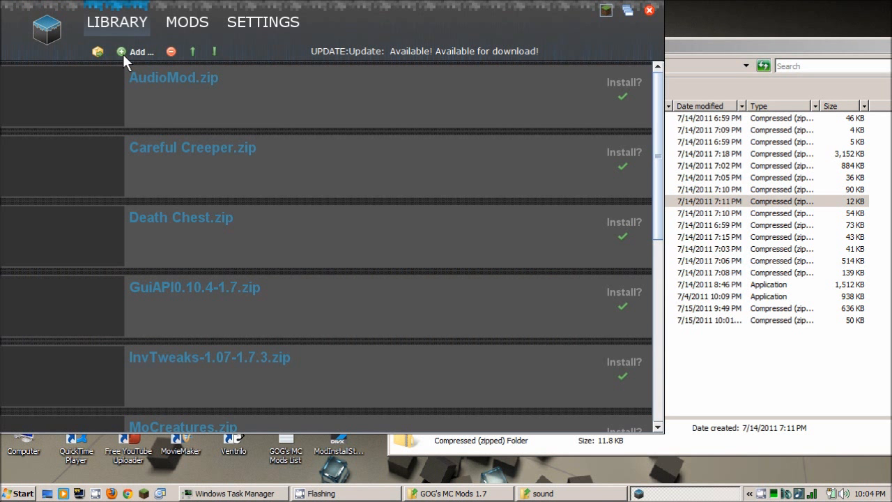
Step: Add mod_turtle-1.7.3-07082011.zip from GOG's MC Mods 1.7 to the library, then install the library's mods and close TFCMM
click(126, 51)
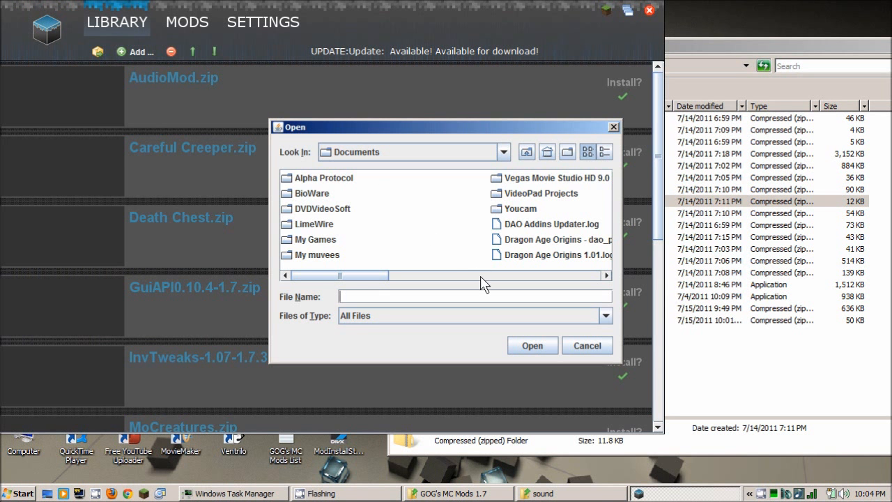
click(503, 152)
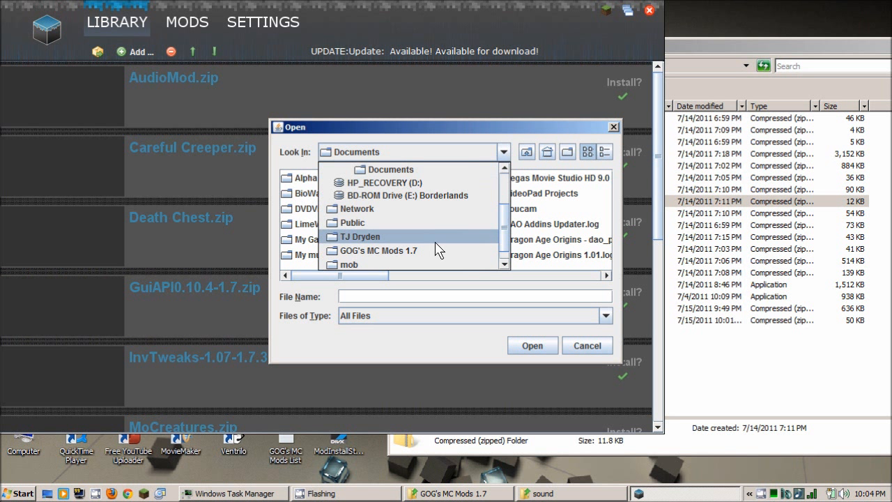
click(431, 251)
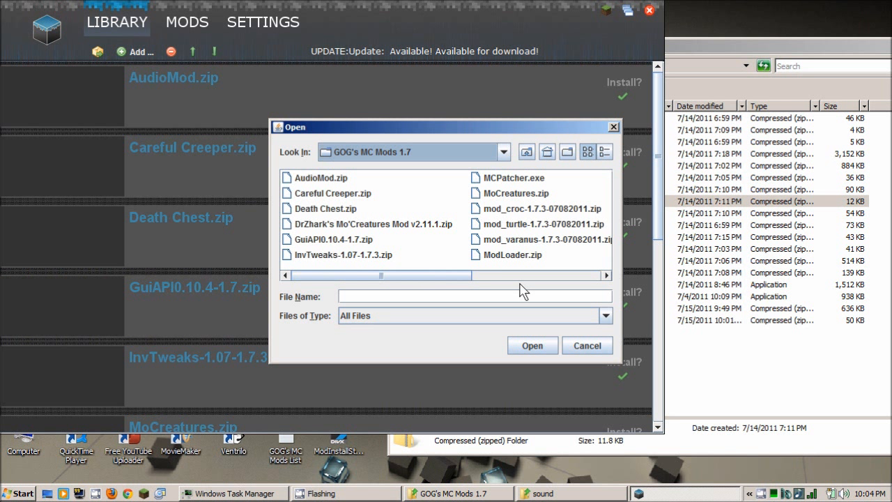
click(528, 224)
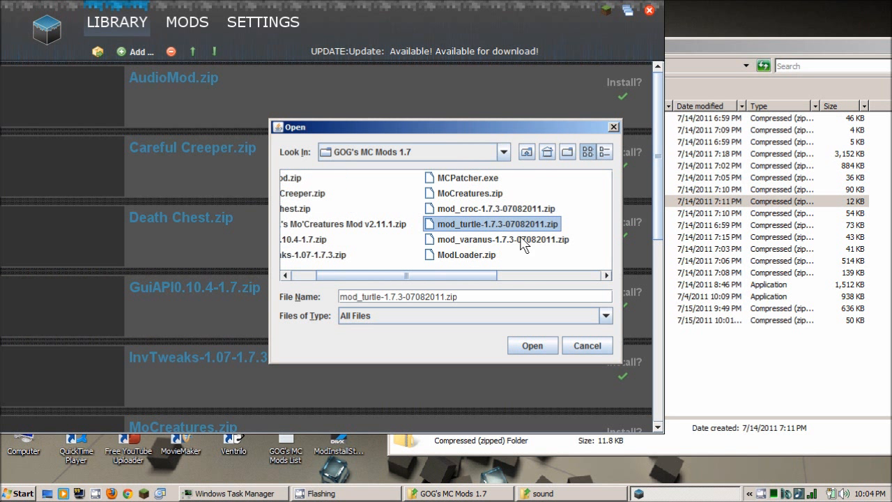
click(532, 347)
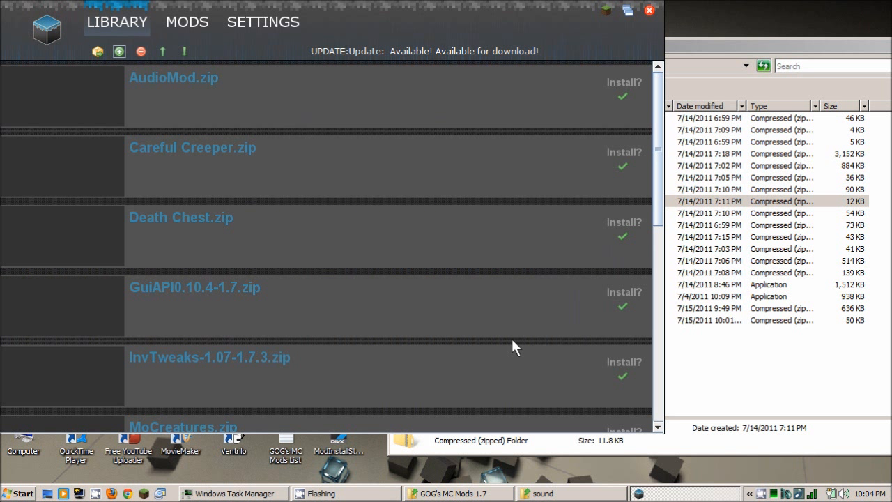
click(97, 54)
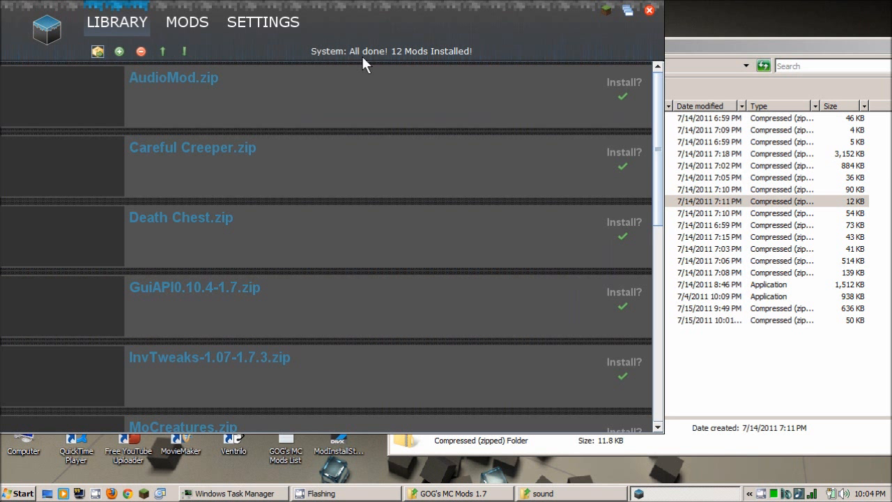
click(656, 12)
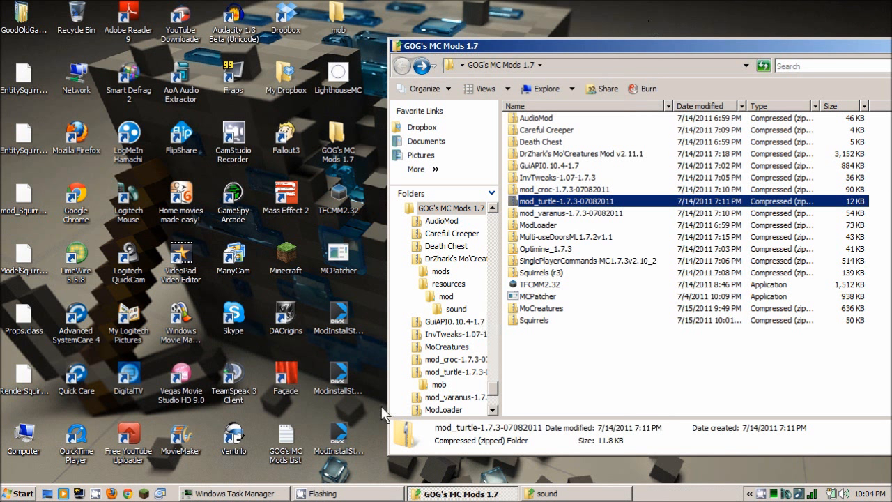
Step: Start Minecraft with the remembered login, maximize its window and load the single-player world New World
click(144, 494)
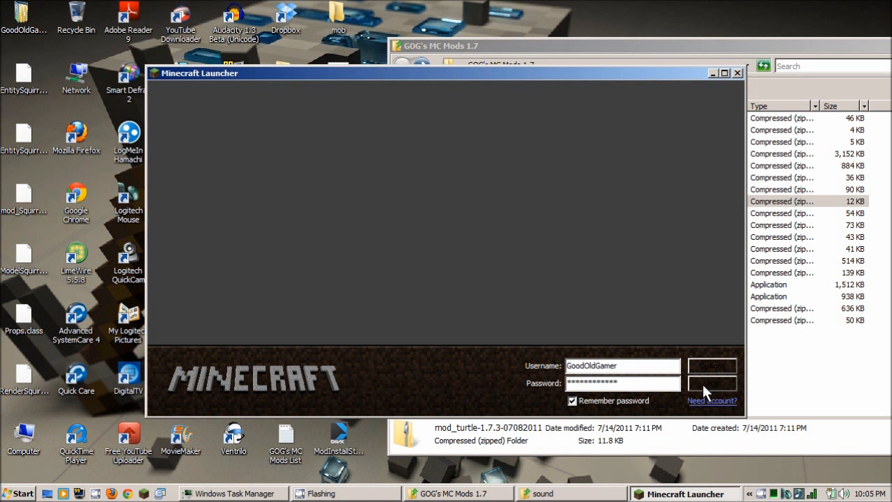
click(711, 384)
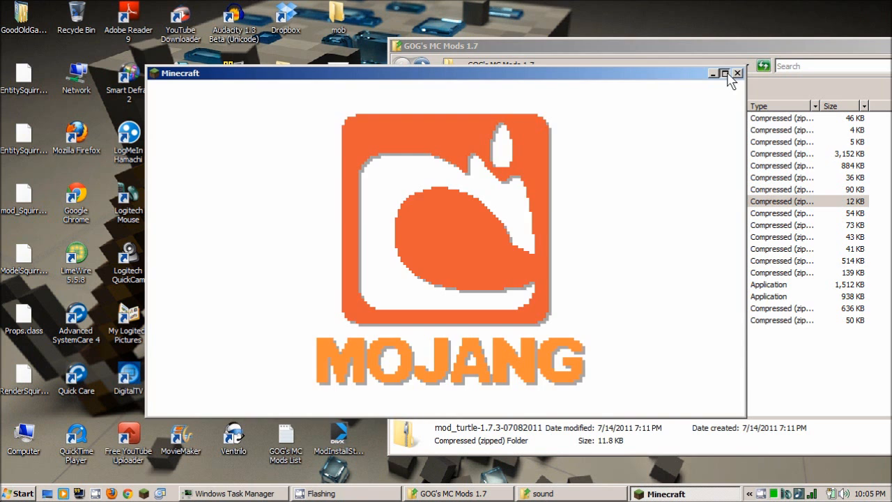
click(726, 73)
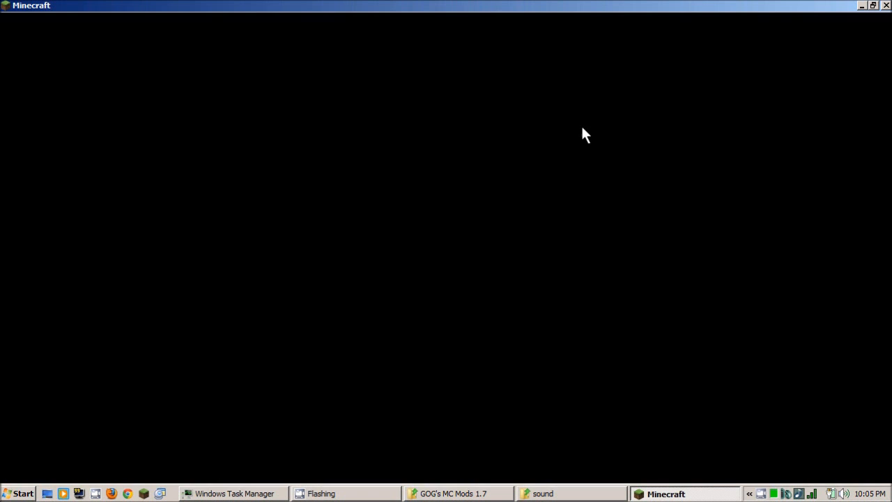
click(502, 214)
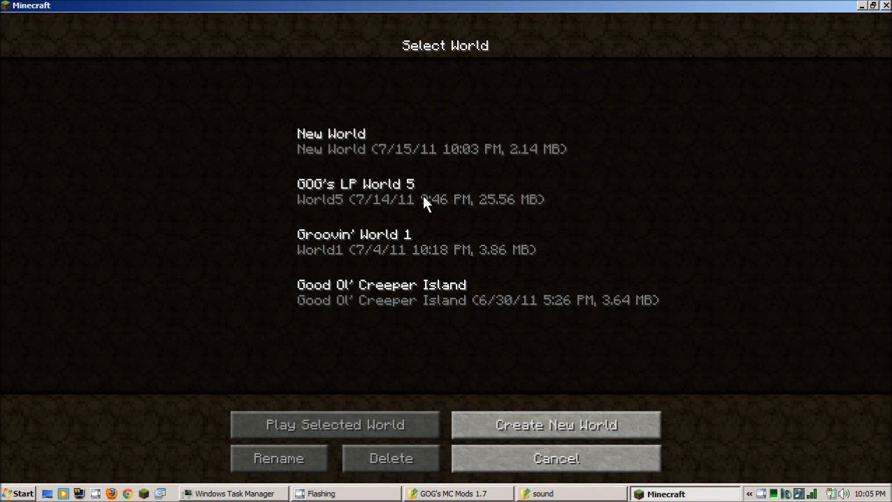
click(377, 143)
click(356, 419)
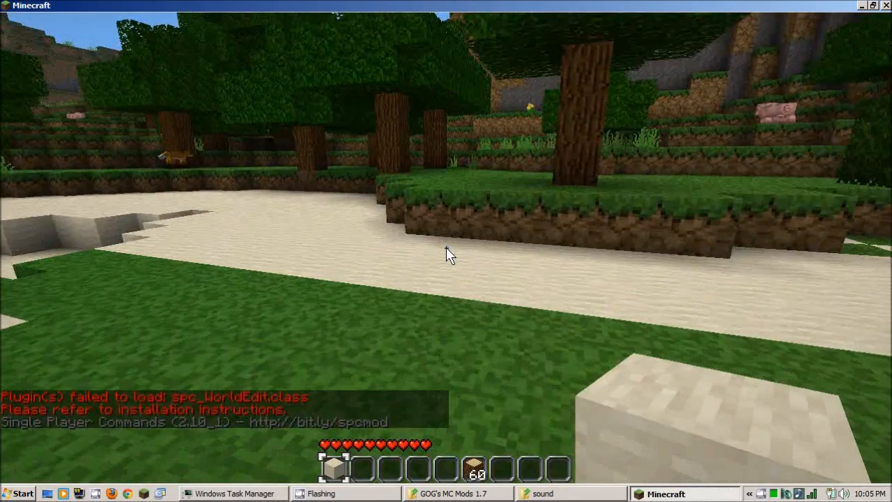
Step: Spawn ten turtles with the command /spawn turtle 10
key(t)
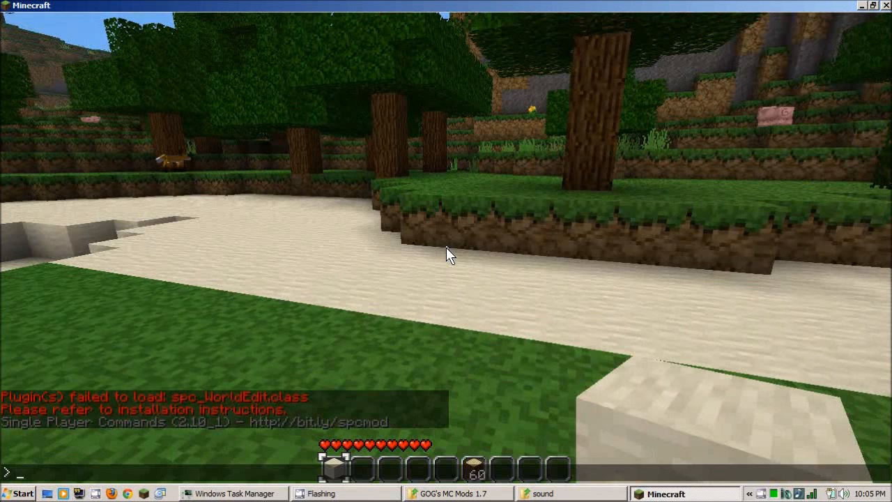
text(/spawn turtle 10)
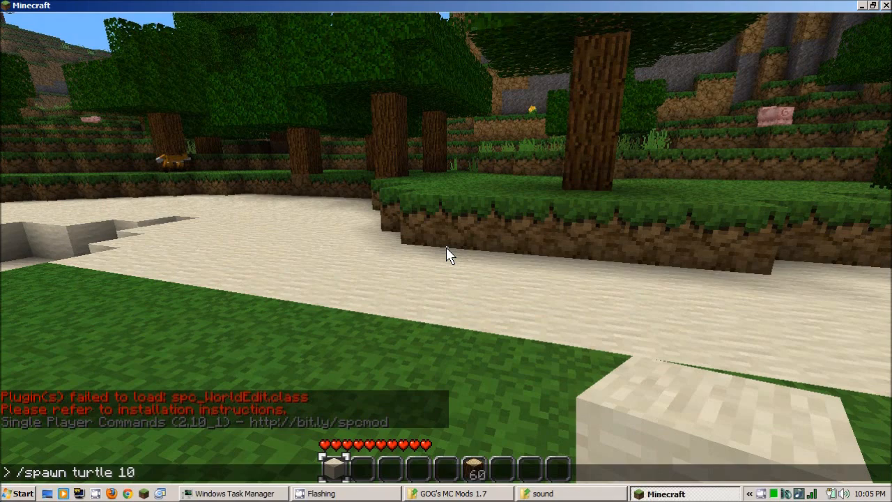
key(Return)
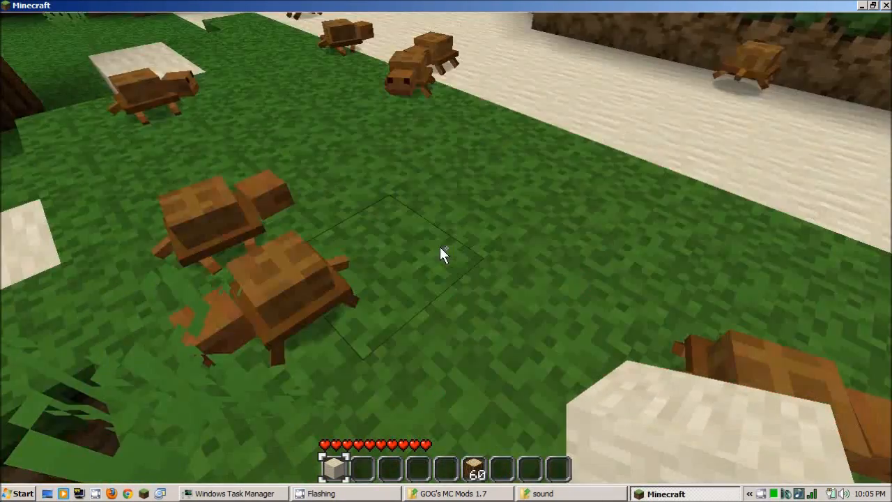
Step: Walk around the grass and sand near the spawn spot to examine the turtles
key(w)
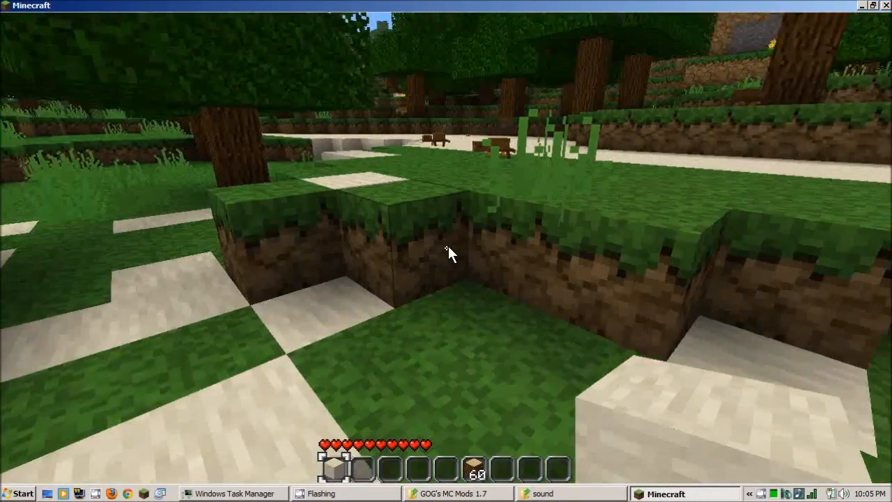
key(w)
key(space)
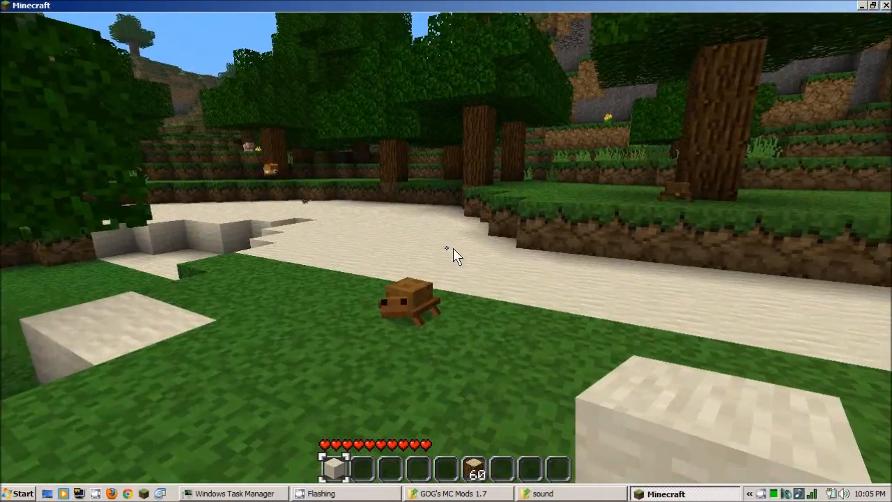
key(w)
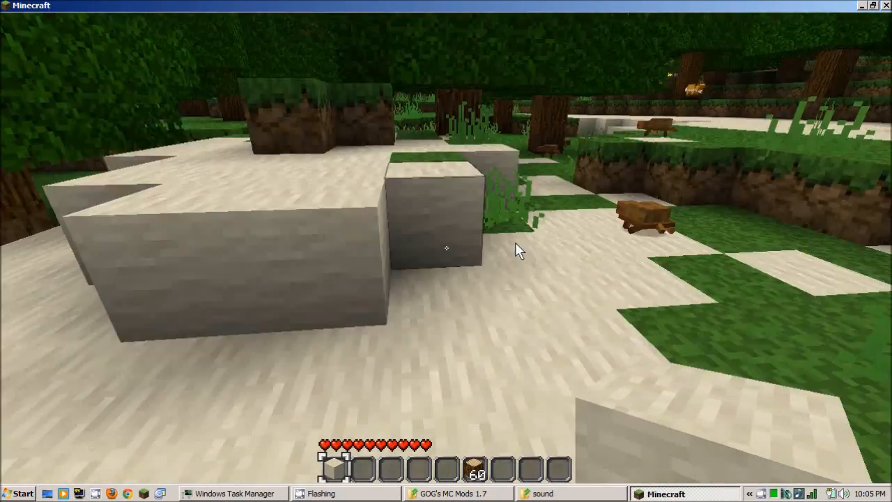
key(w)
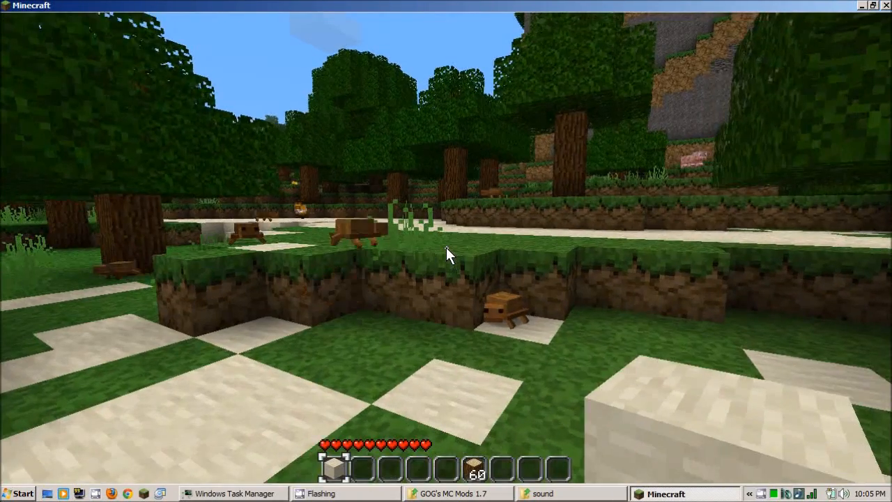
Step: Save and leave the world to the title screen, and close Minecraft
key(Escape)
click(424, 285)
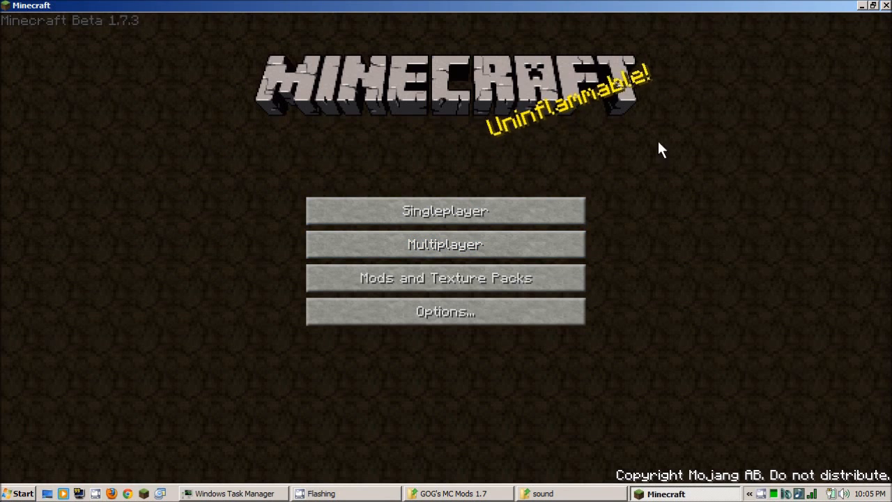
click(887, 5)
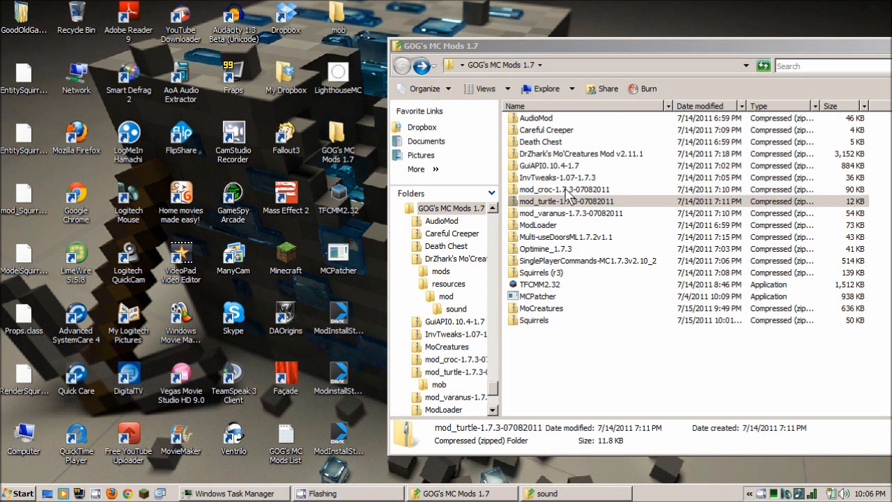
Step: Open the resources/mod/sound folder inside the mod_croc-1.7.3-07082011 archive
double_click(567, 189)
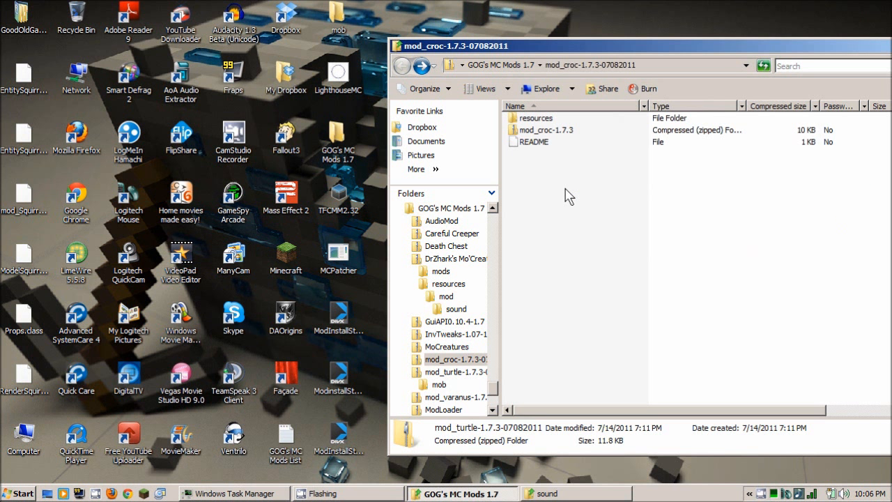
double_click(537, 118)
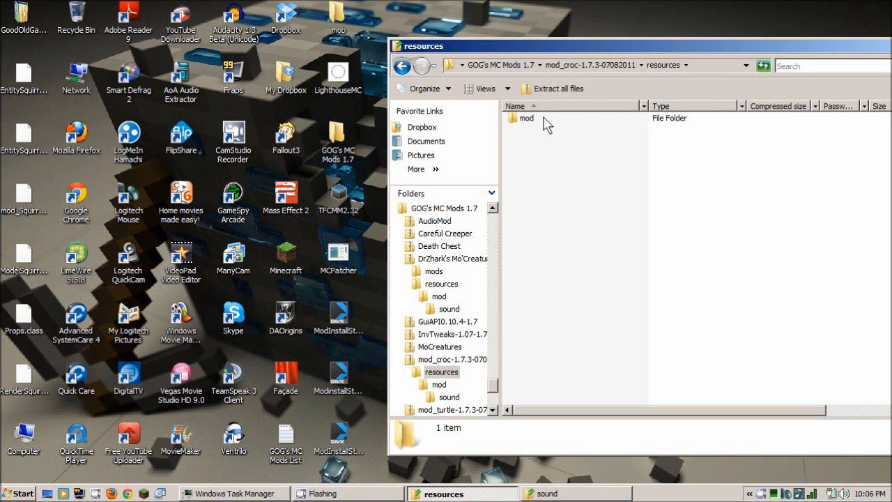
double_click(544, 120)
click(546, 123)
double_click(547, 120)
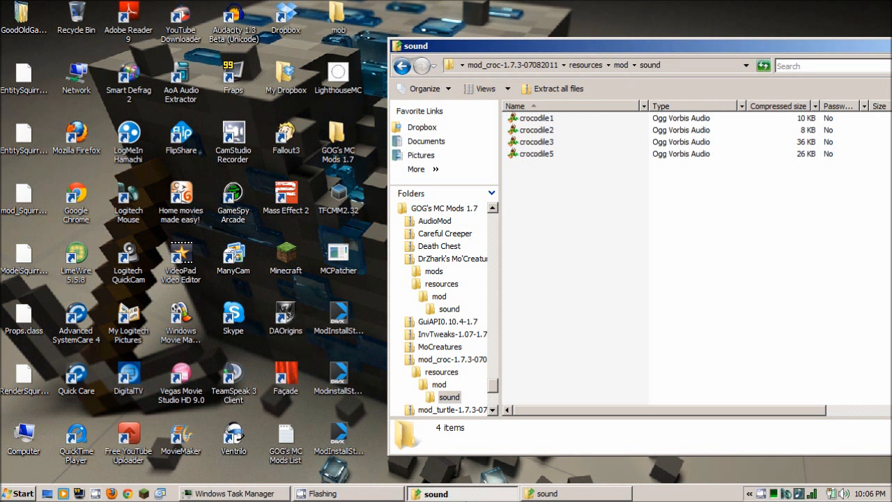
Step: Copy the four crocodile sound files into .minecraft's resources/mod/sound folder, replacing the existing files, and minimize that folder's window
click(561, 496)
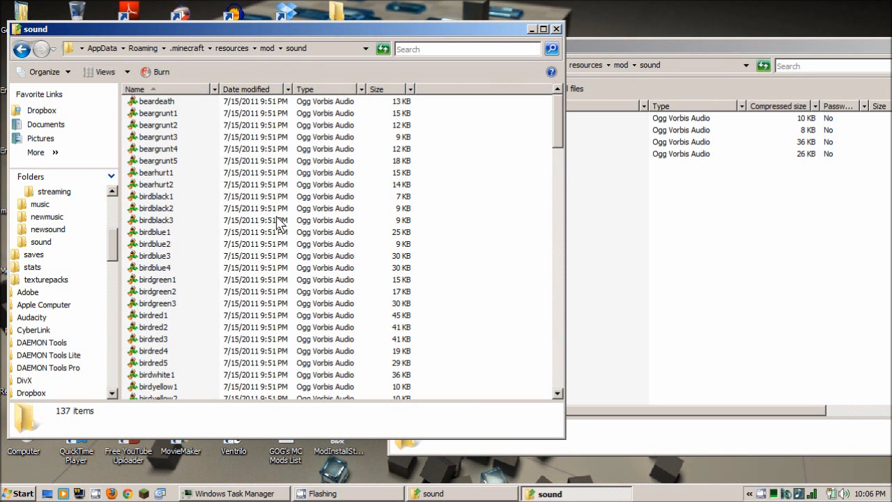
click(580, 213)
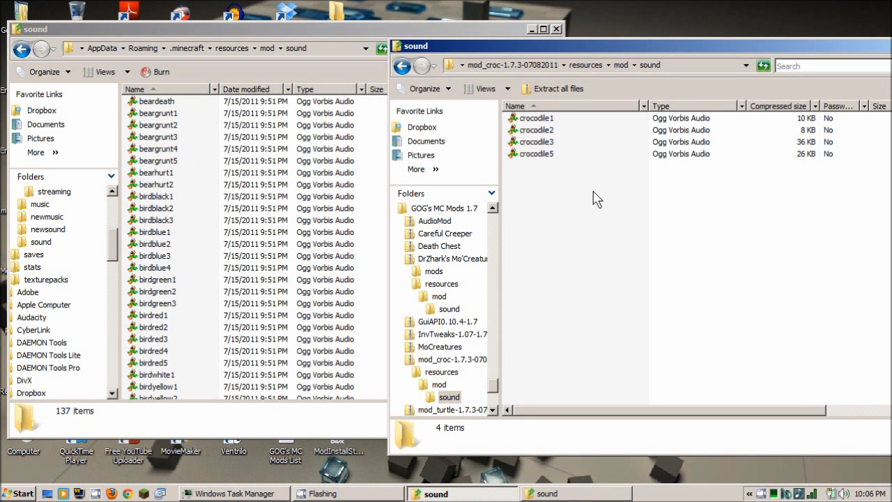
drag(593, 190, 182, 191)
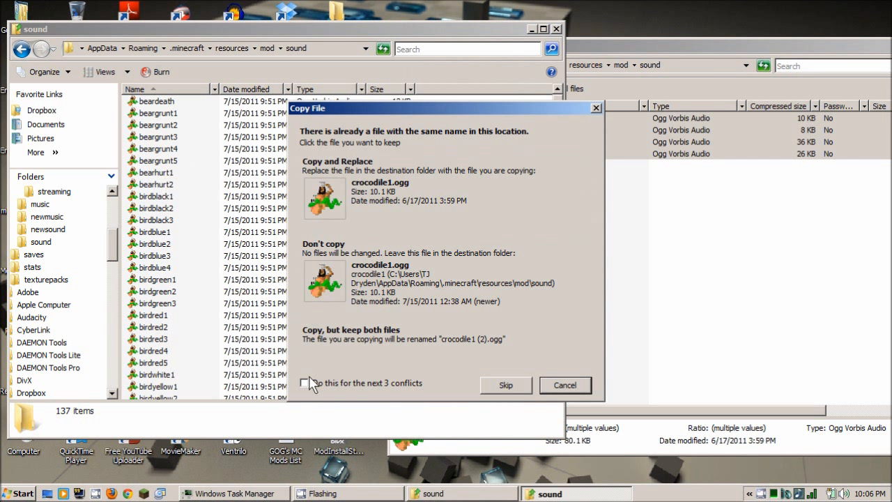
click(306, 381)
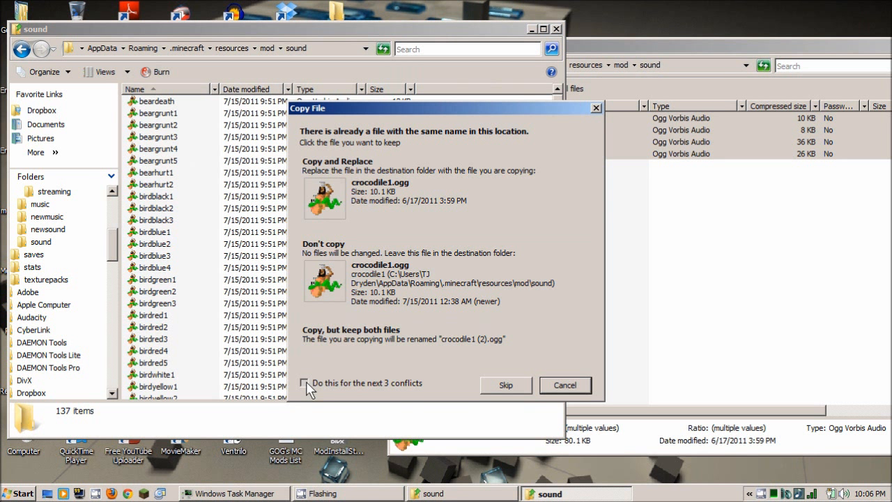
click(395, 198)
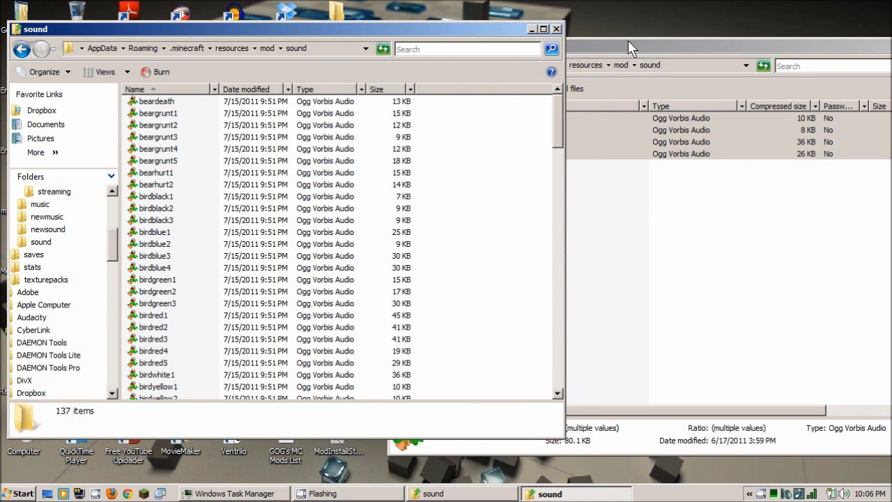
click(531, 29)
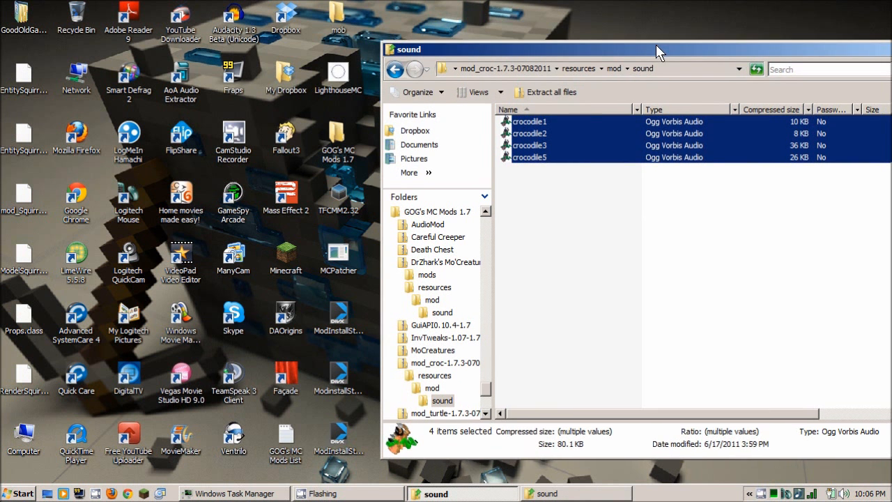
Step: Check the inner mod_croc-1.7.3 zip of the mod_croc-1.7.3-07082011 archive and copy that zip to the desktop
drag(656, 45, 551, 76)
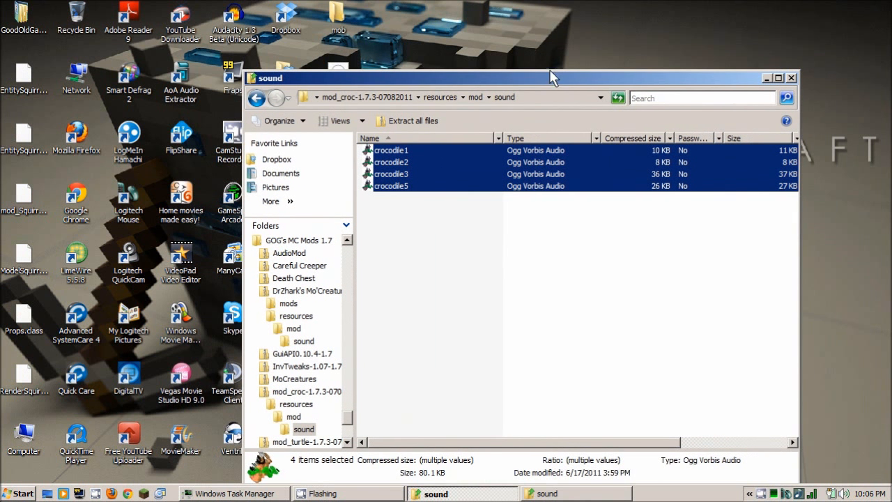
click(257, 98)
click(258, 98)
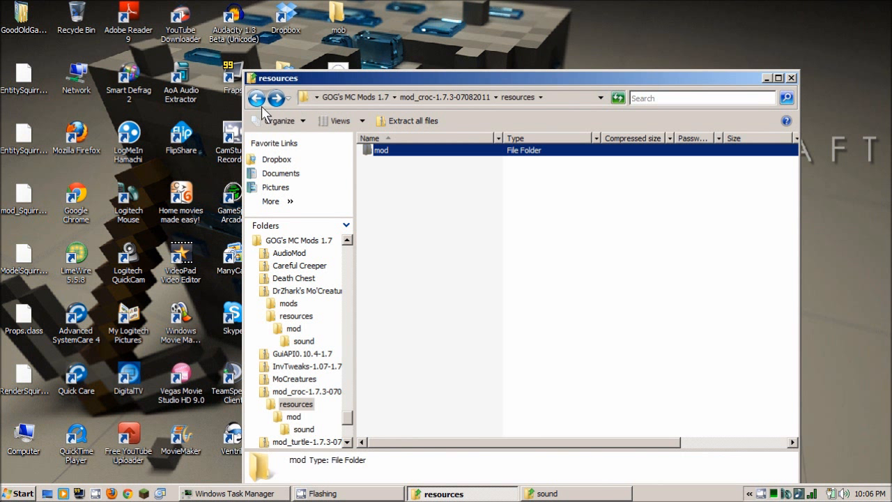
click(258, 98)
drag(452, 78, 590, 35)
double_click(562, 119)
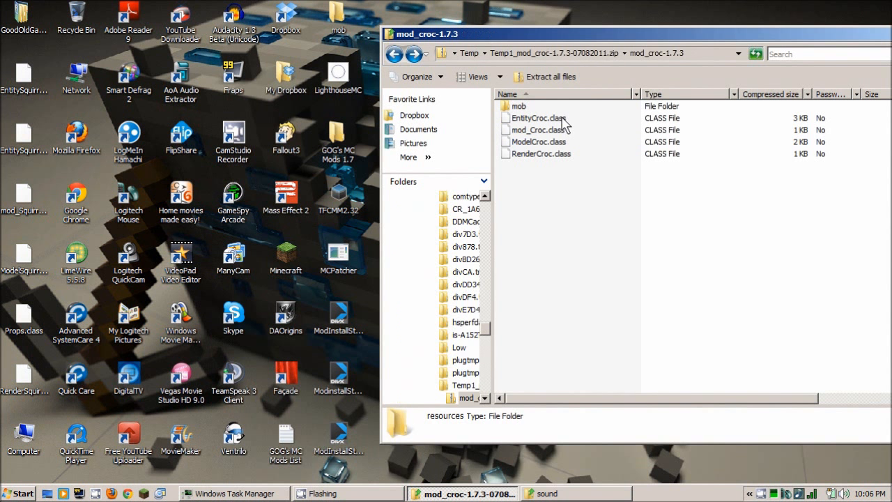
click(394, 53)
drag(562, 119, 351, 180)
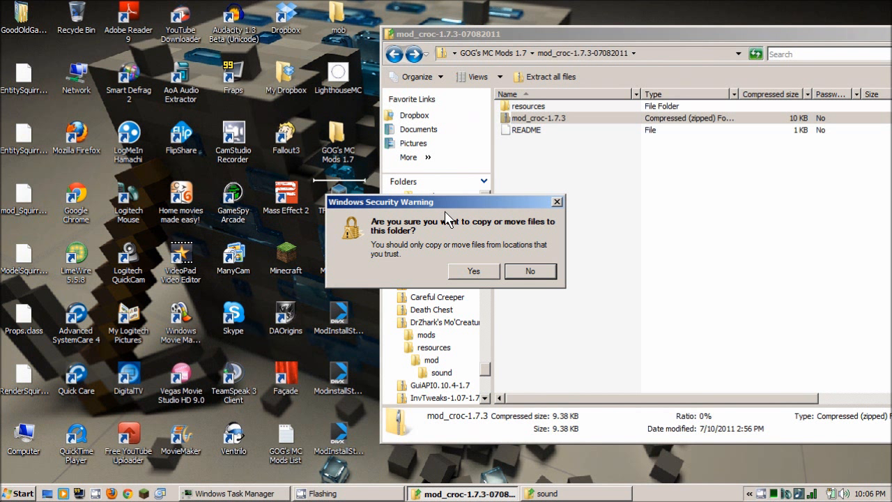
click(473, 272)
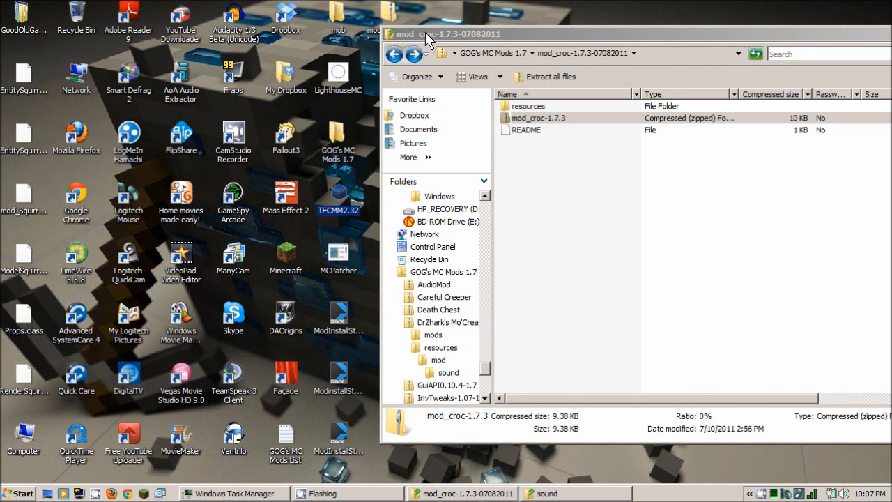
Step: Move the mod_croc-1.7.3 zip from the desktop into the GOG's MC Mods 1.7 folder
drag(425, 33, 467, 33)
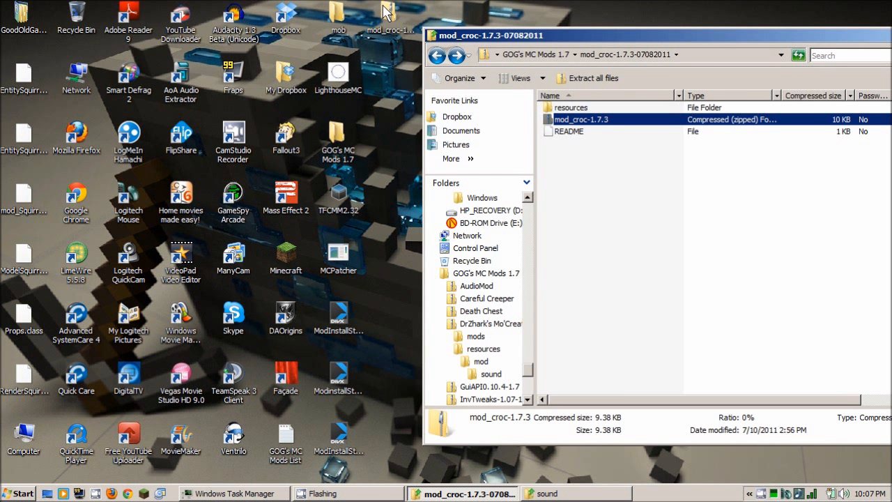
click(436, 56)
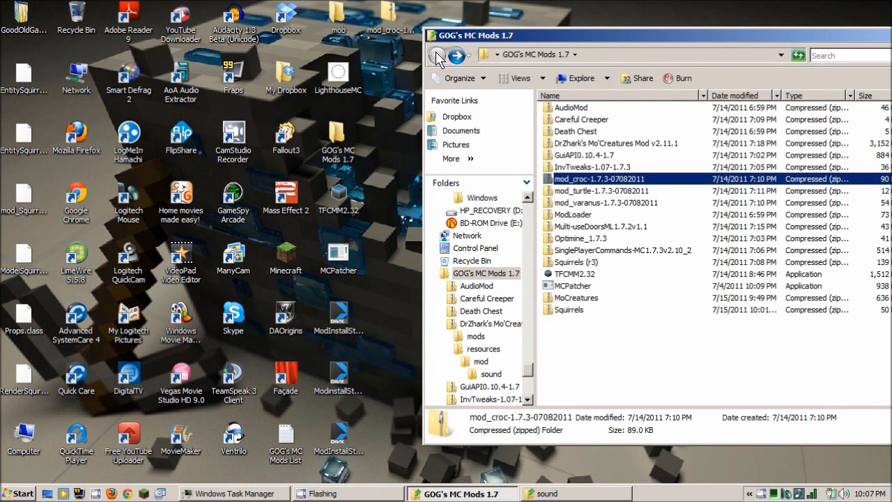
drag(391, 13, 577, 340)
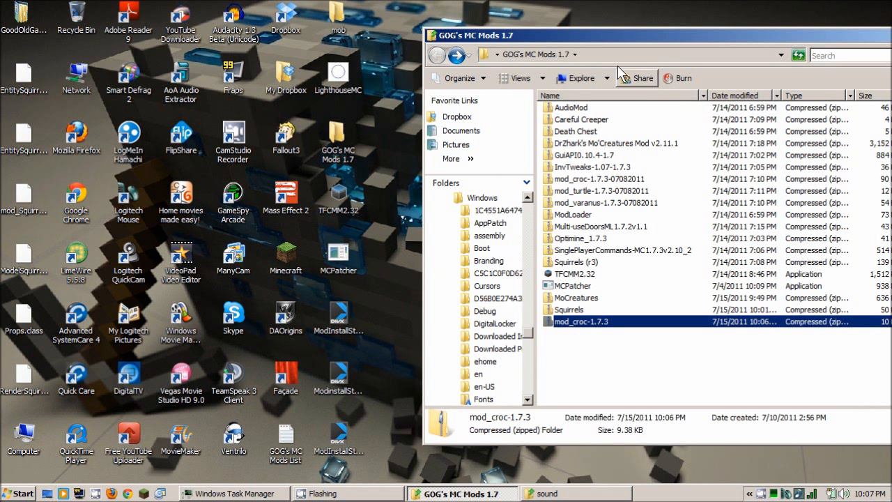
drag(592, 40, 495, 42)
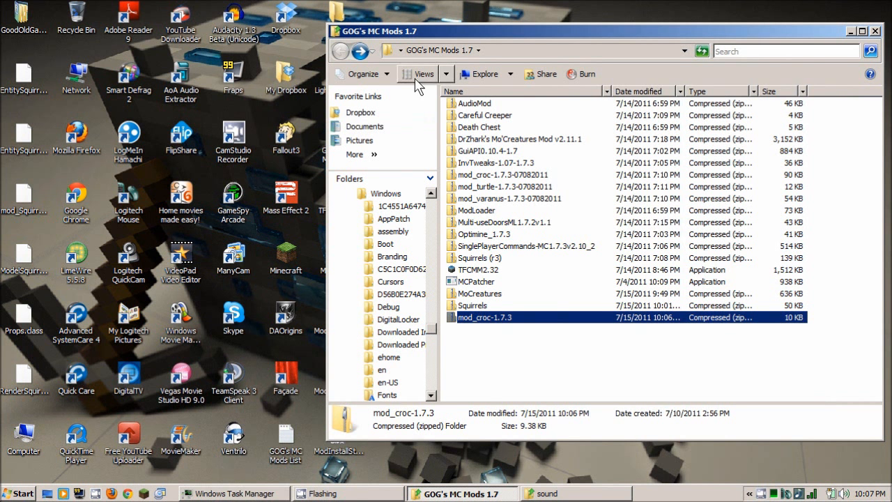
drag(467, 28, 537, 45)
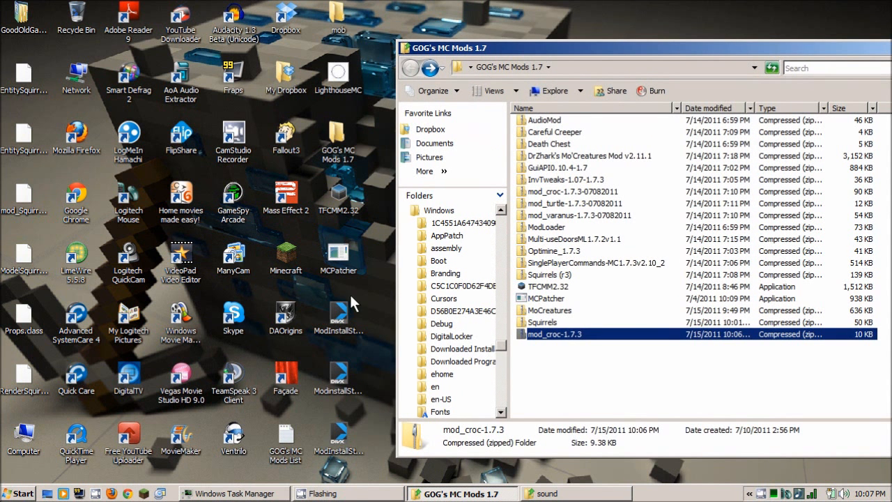
Step: Start TFCMM, decline the offered update and show the mod library
double_click(331, 209)
click(484, 258)
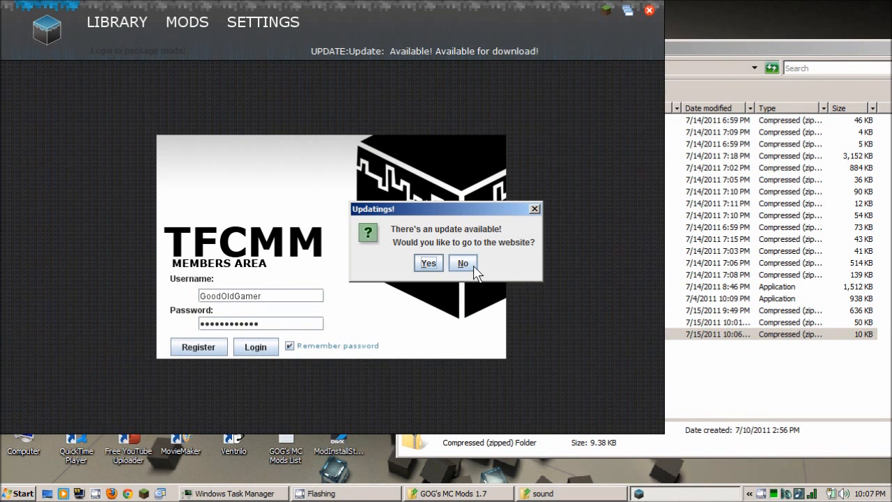
click(463, 263)
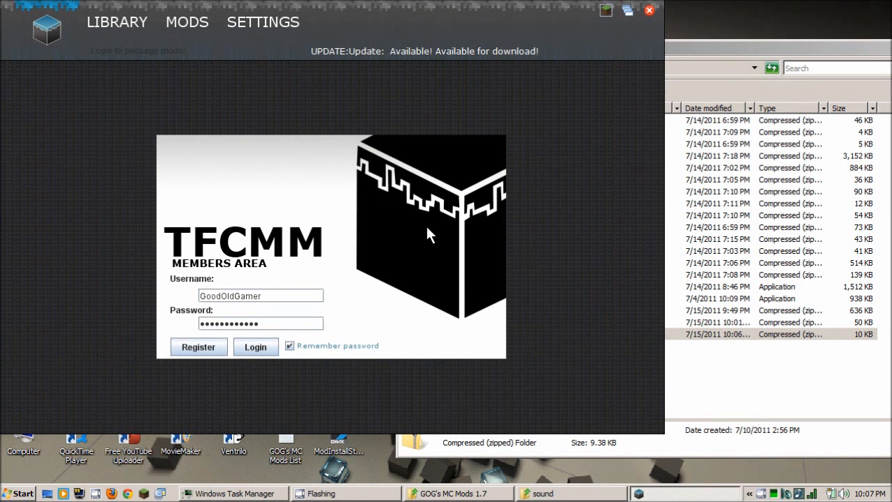
click(120, 23)
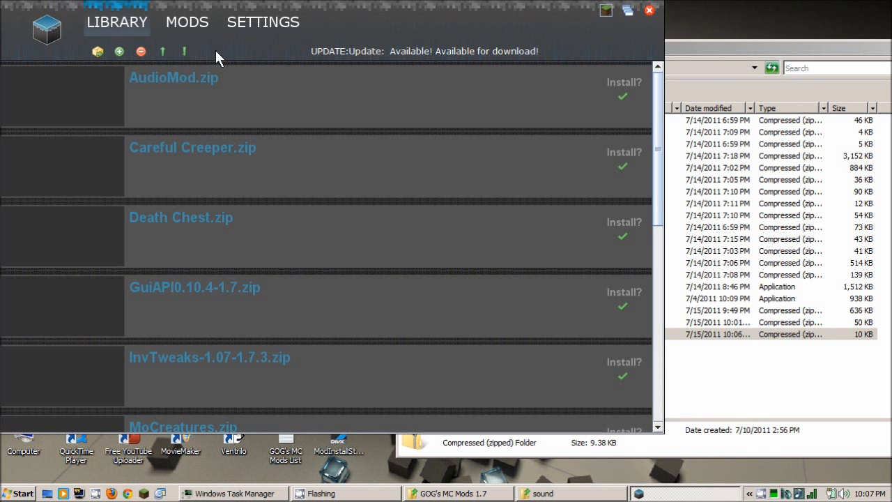
Step: Add mod_croc-1.7.3.zip from the GOG's MC Mods 1.7 folder to the TFCMM library, install the mods and close the program
click(133, 54)
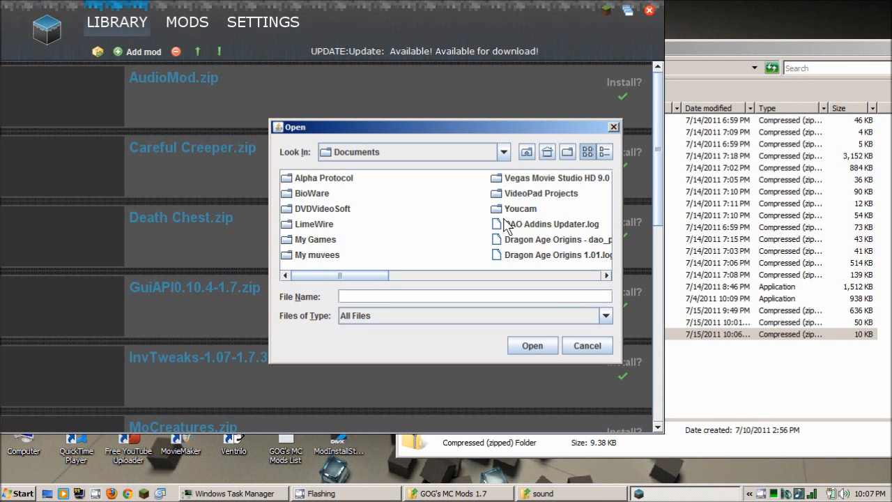
click(505, 153)
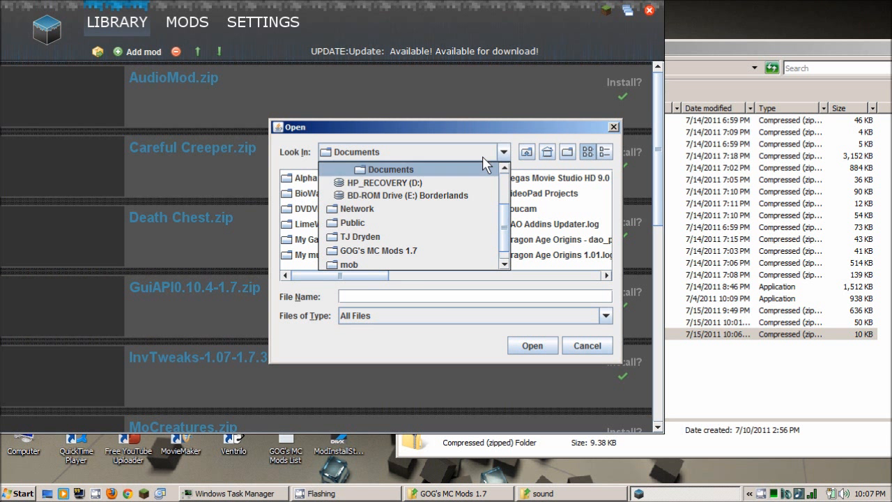
click(362, 245)
click(472, 275)
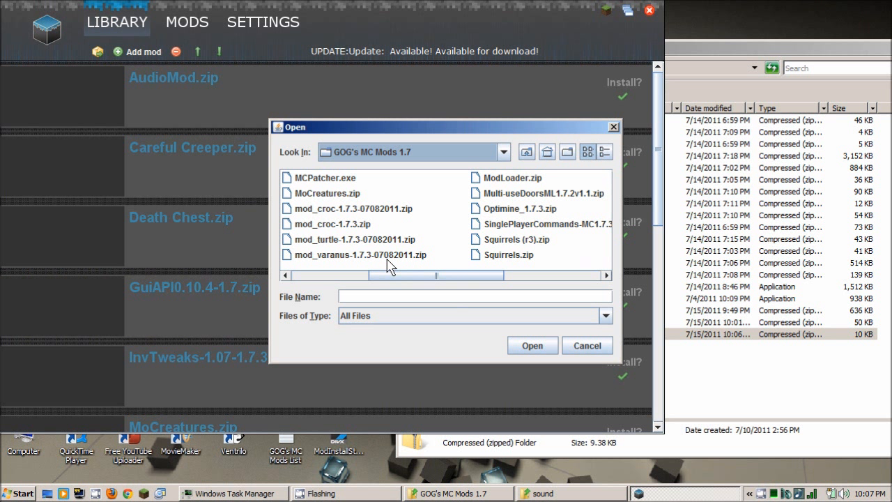
click(354, 225)
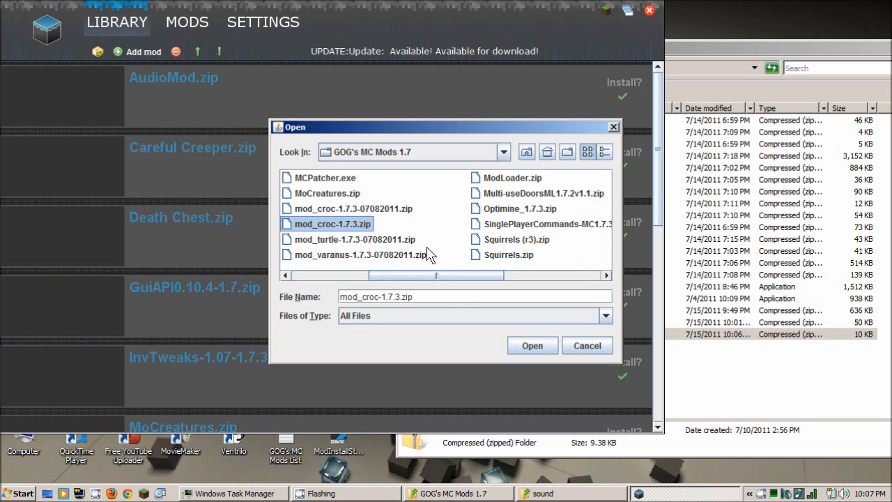
click(106, 55)
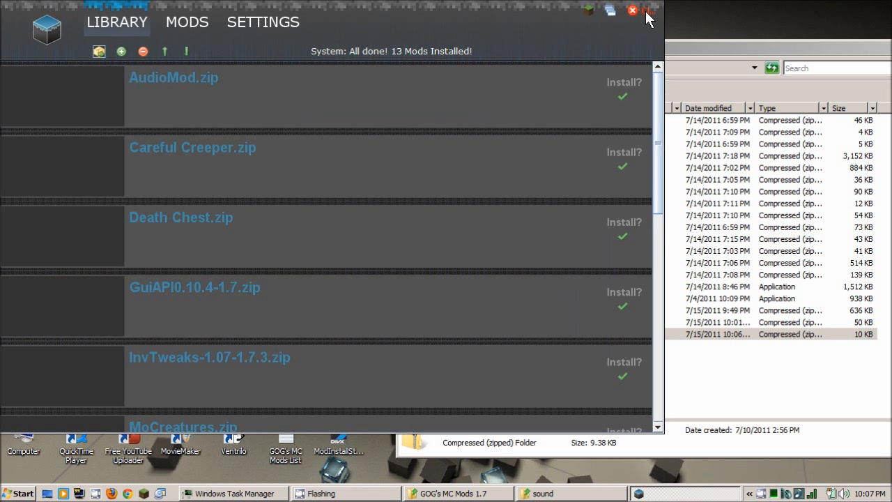
click(633, 10)
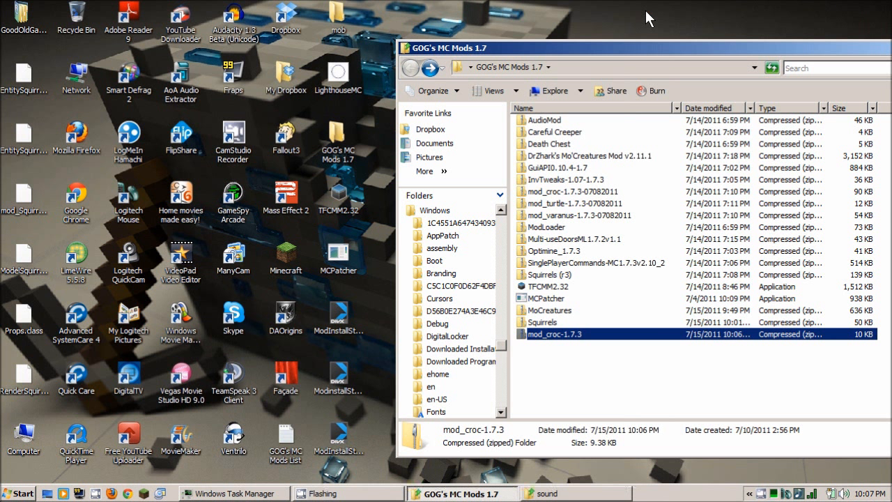
Step: Launch Minecraft, log in with the remembered account and maximize the game window
click(144, 493)
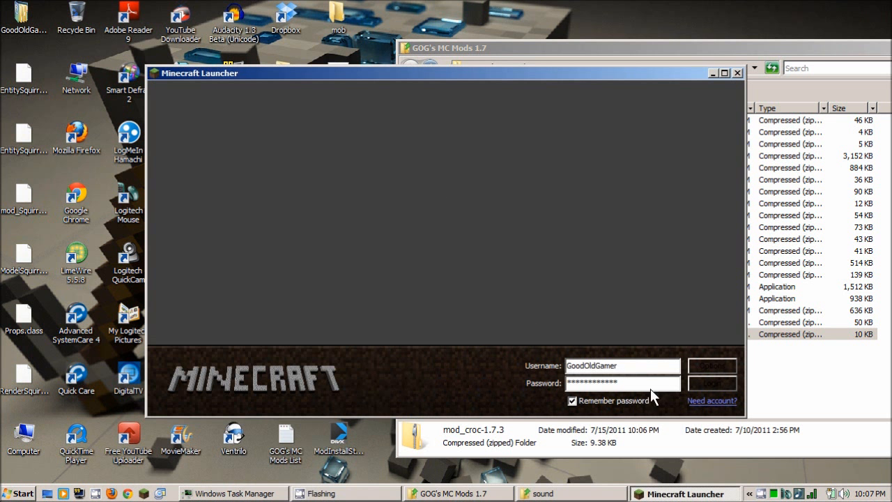
click(712, 384)
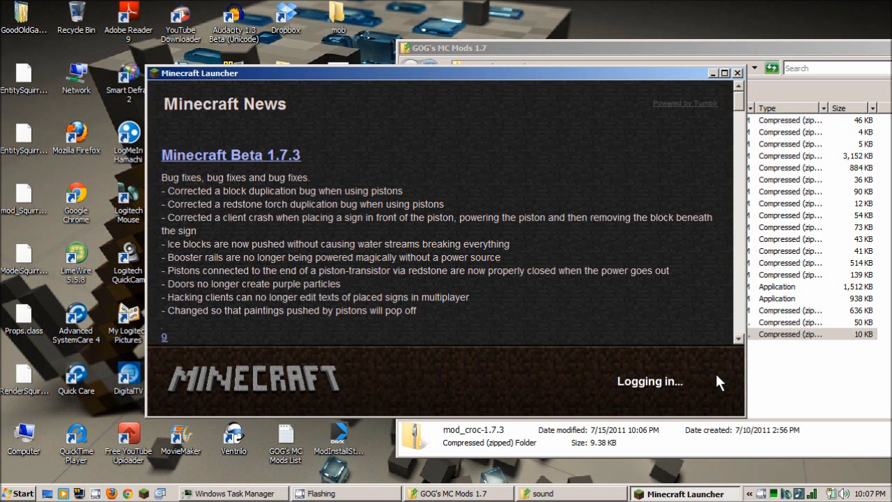
click(723, 72)
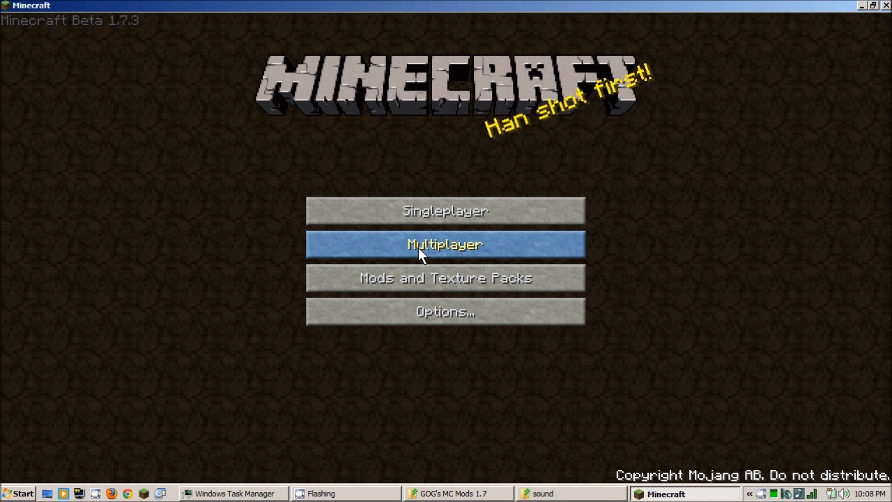
Step: Load the singleplayer world New World
click(428, 219)
click(366, 135)
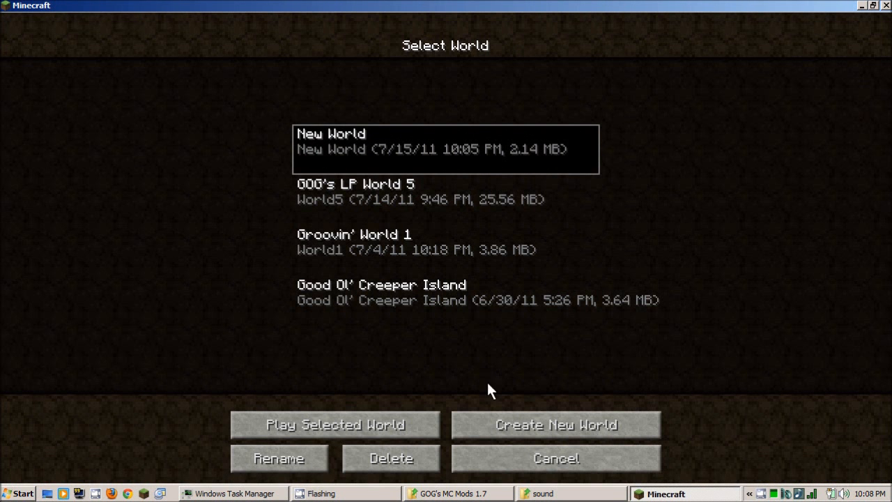
click(395, 422)
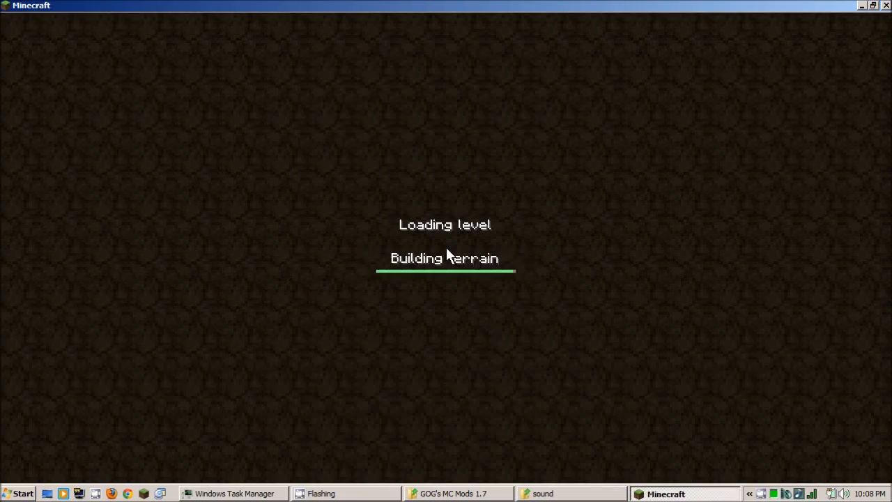
Step: Walk around the grass, sand and water near the spawn spot to look for crocodiles
key(w)
key(space)
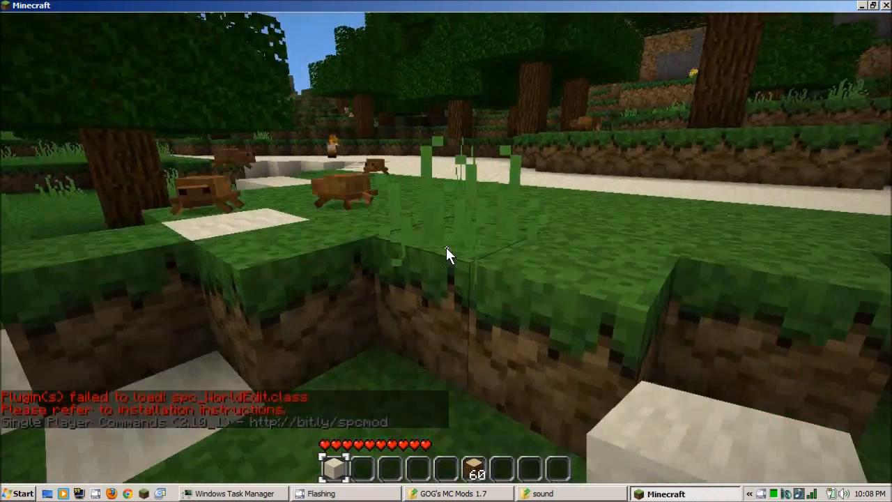
key(w)
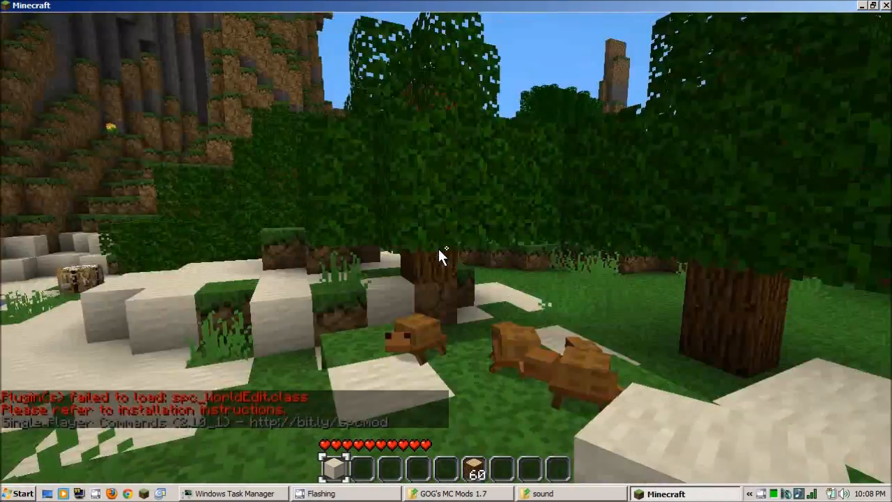
key(w)
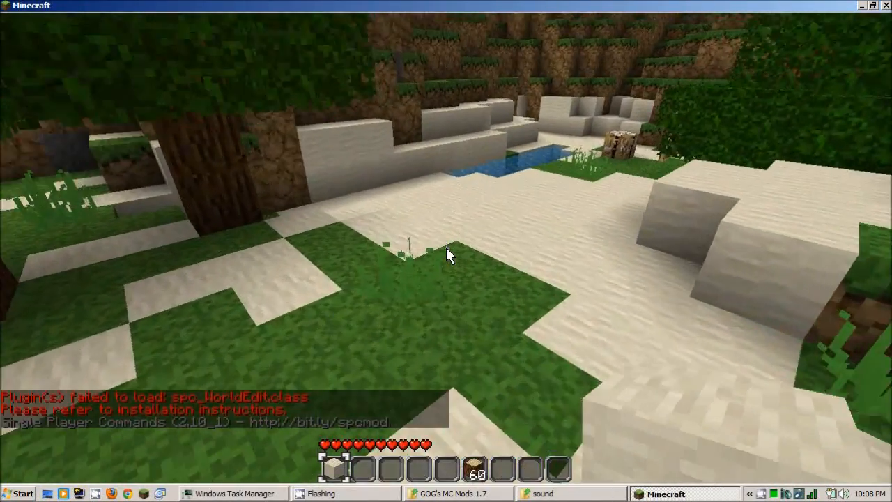
key(w)
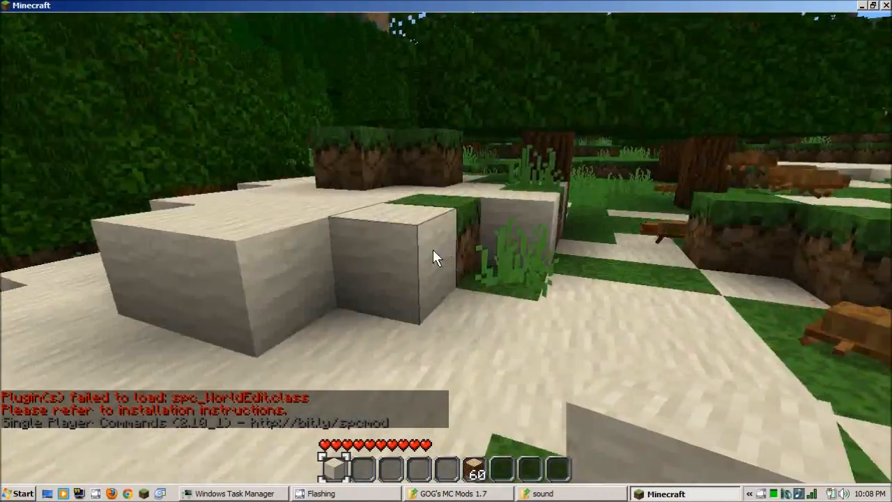
key(w)
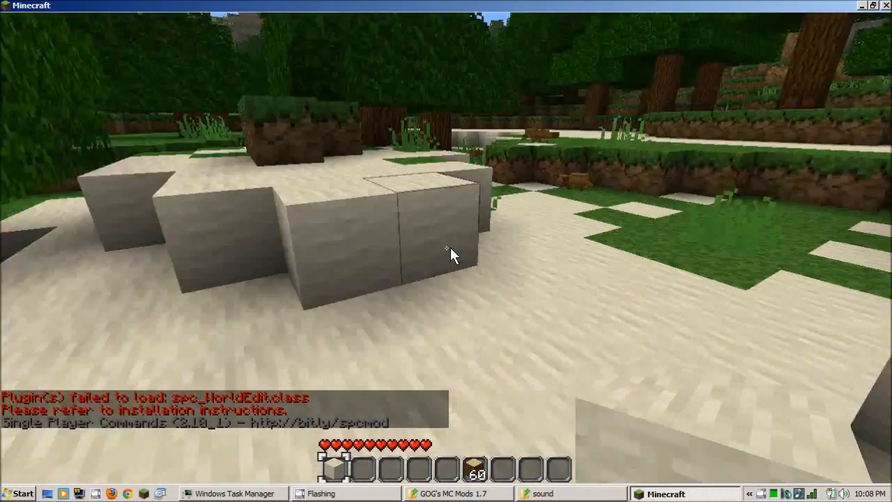
key(w)
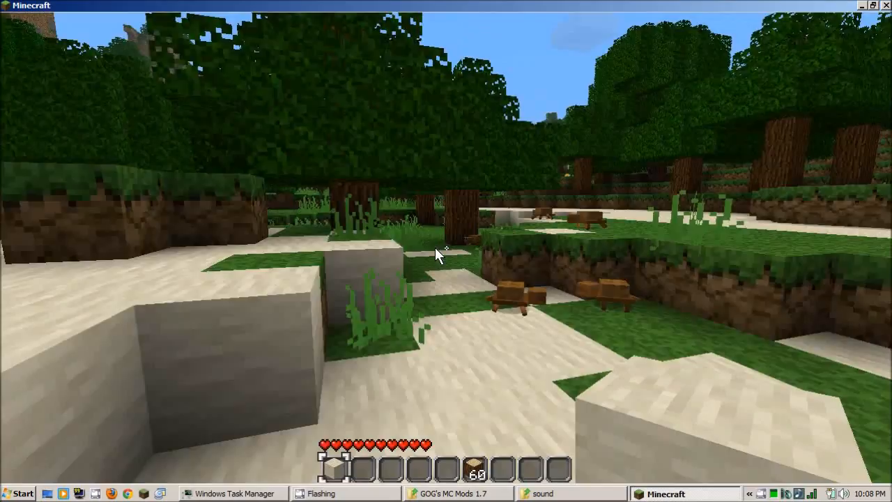
key(w)
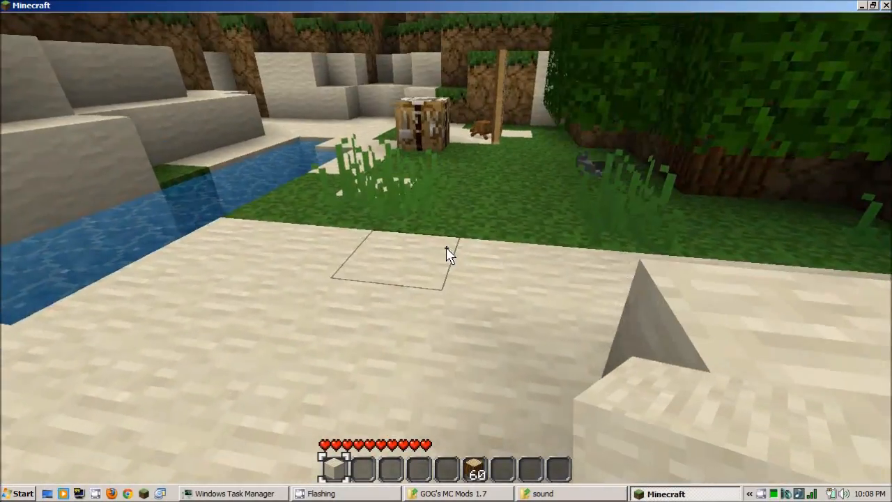
Step: Try to spawn a crocodile with the /spawn chat command
key(t)
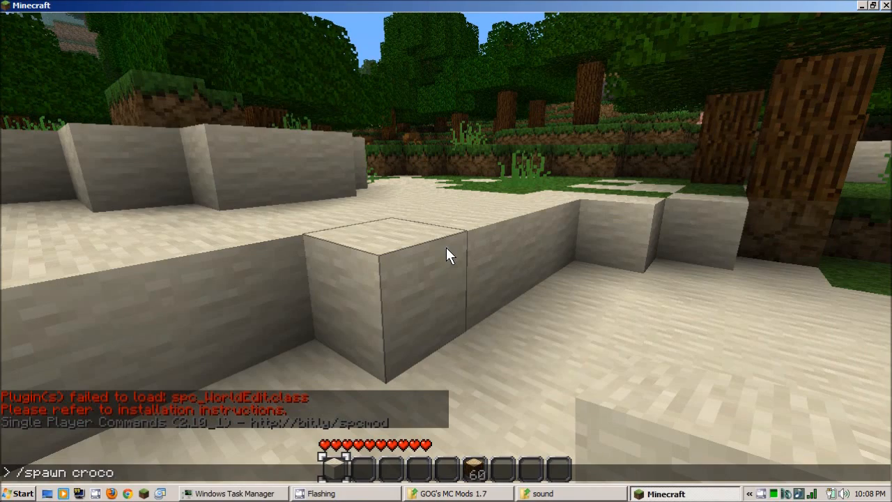
key(Return)
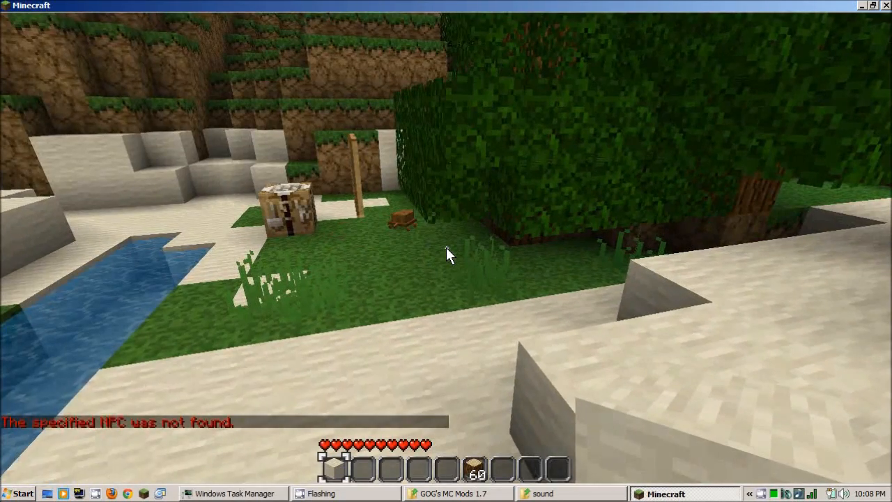
Step: List the creatures available for spawning with the chat command /spawn list
key(t)
text(/spawn )
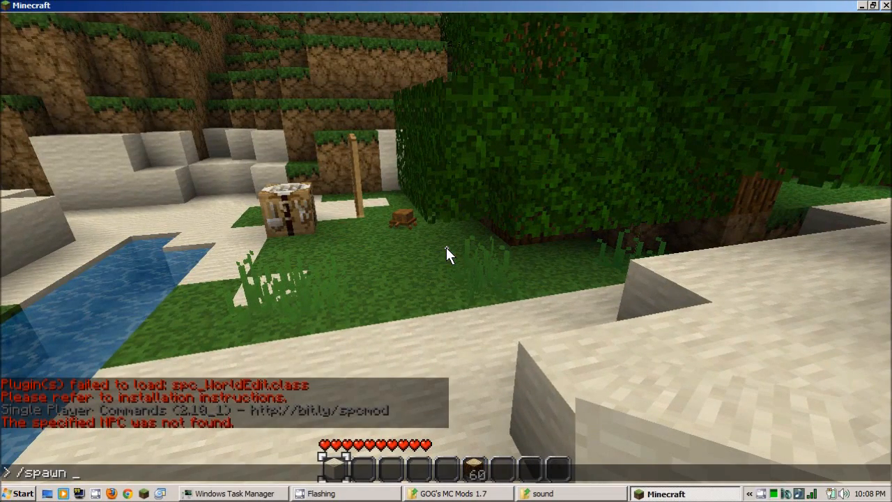
text(list)
key(Return)
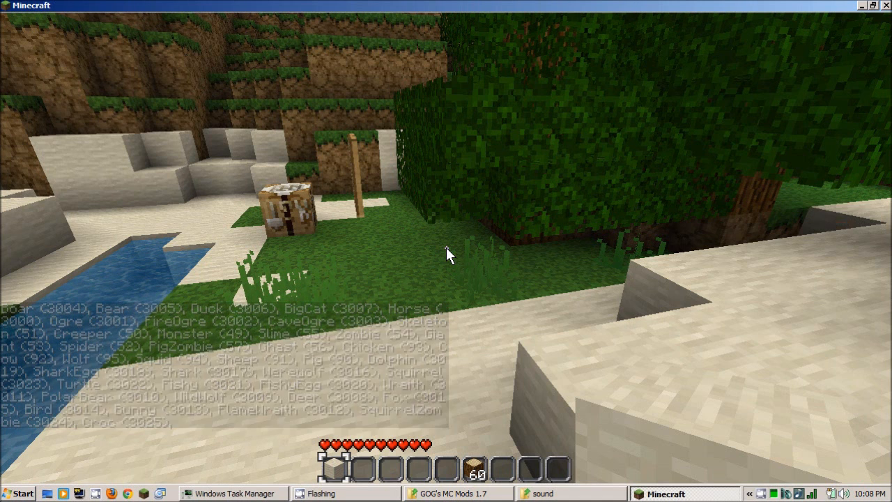
Step: Spawn a crocodile with the chat command /spawn croc and attack it around the water until it dies
key(t)
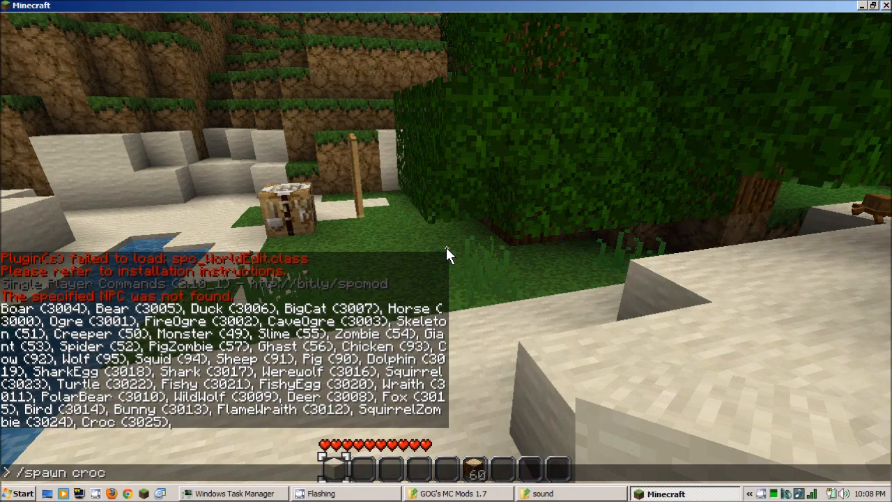
key(Return)
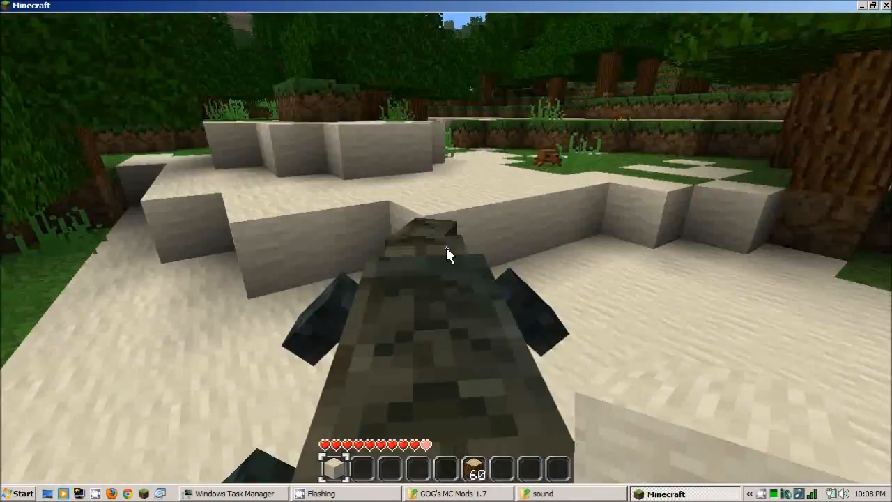
click(446, 247)
click(446, 247)
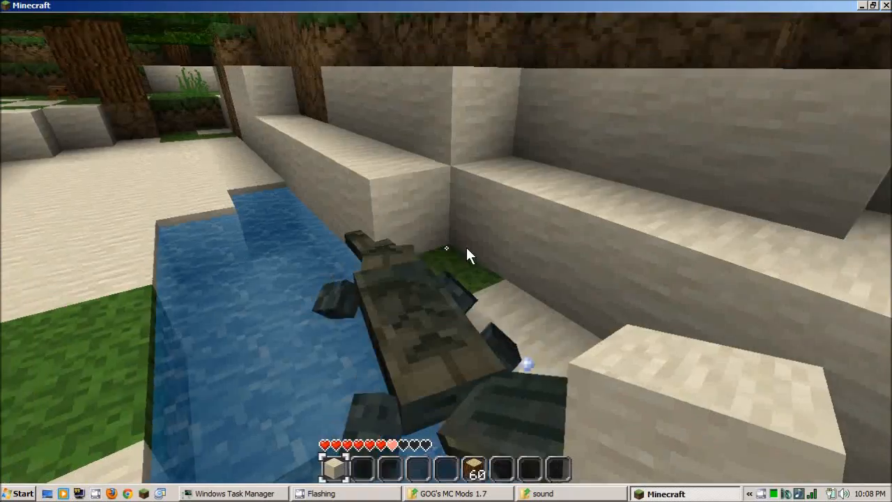
click(446, 247)
click(446, 247)
click(446, 248)
click(446, 247)
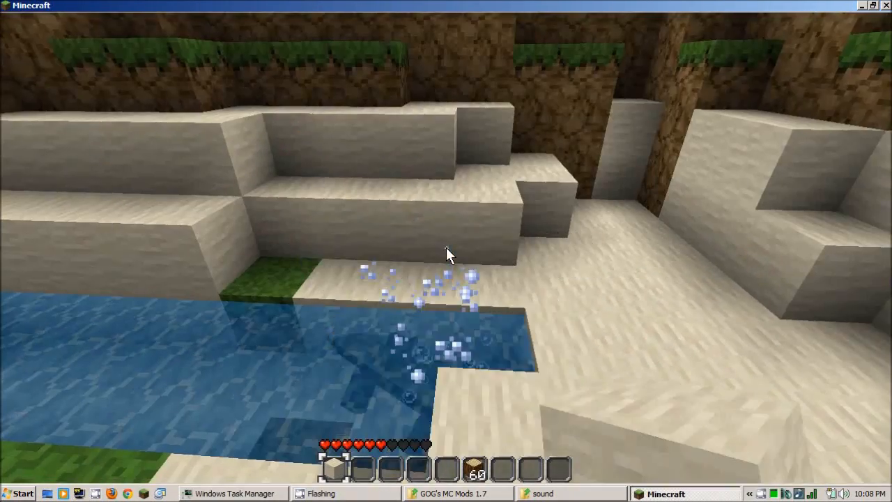
click(446, 248)
click(446, 247)
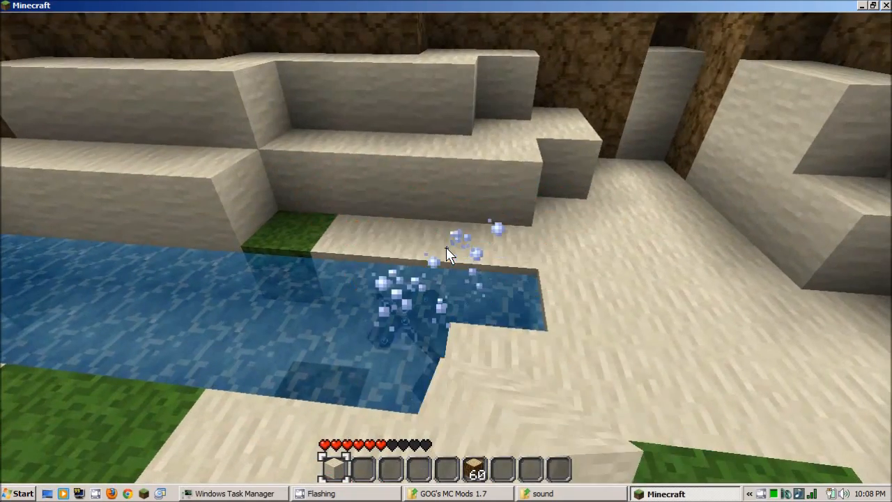
click(446, 247)
click(446, 247)
click(446, 247)
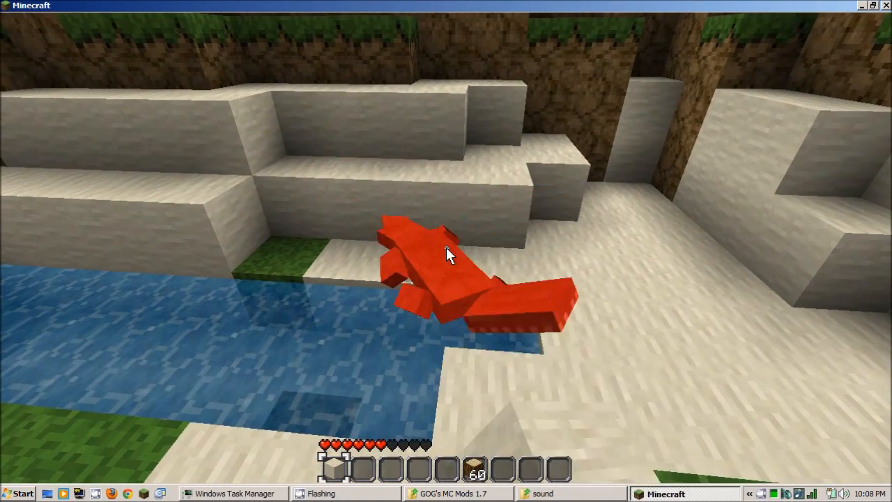
click(446, 247)
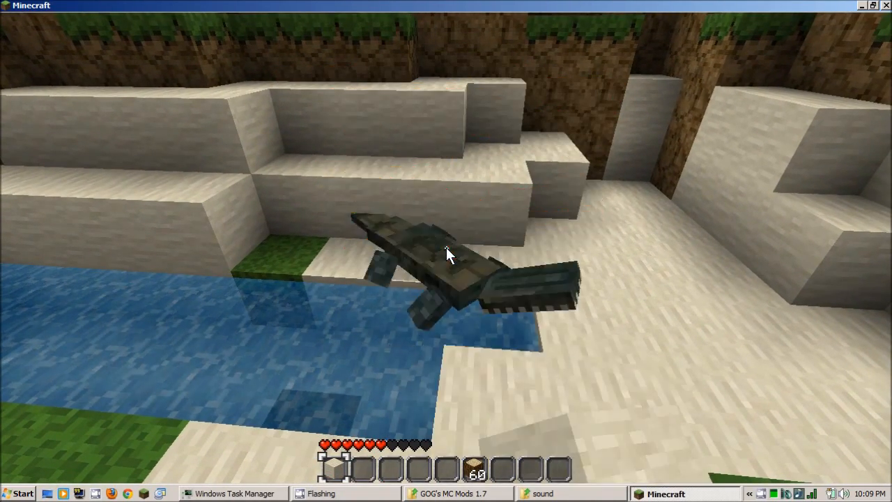
click(445, 247)
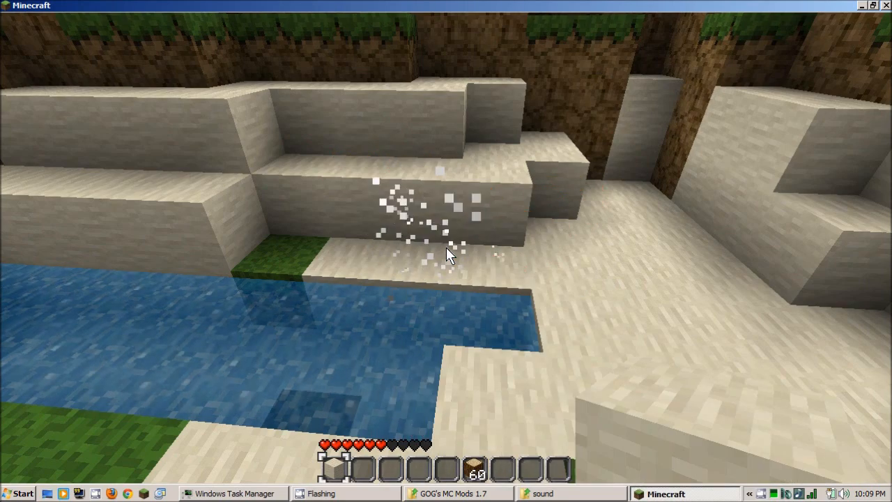
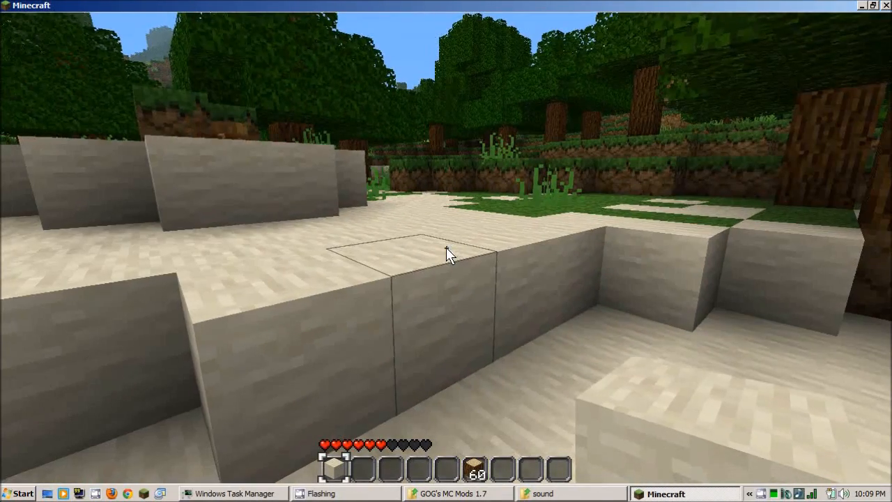
Step: Save and quit the world to the title screen and close the game
key(Escape)
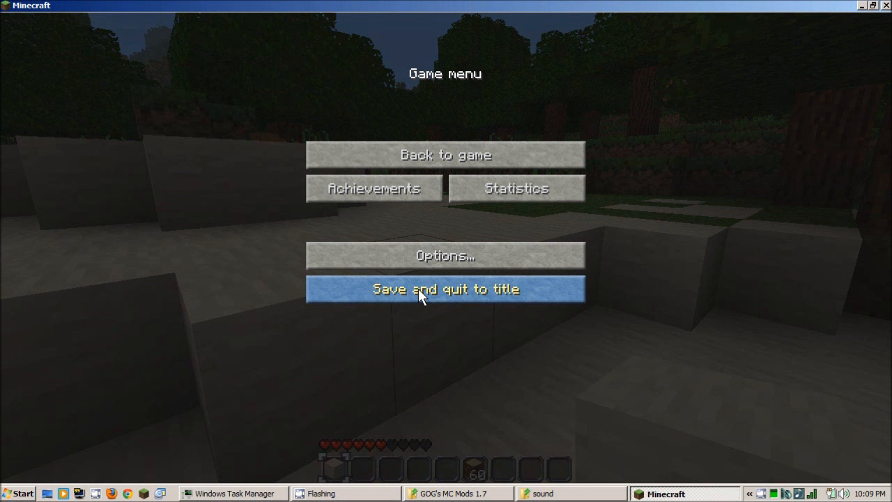
click(418, 288)
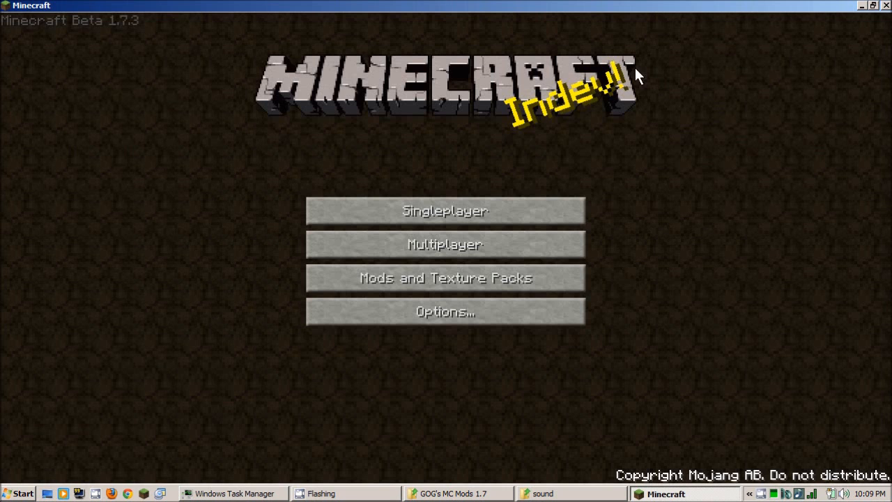
click(886, 6)
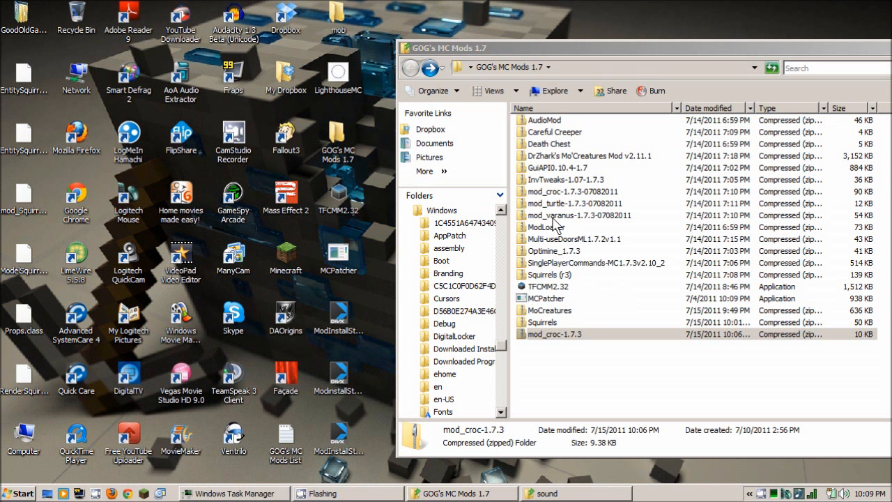
Step: Open the resources/mod/sound folder inside the mod_varanus-1.7.3-07082011 archive in the GOG's MC Mods 1.7 folder
click(559, 215)
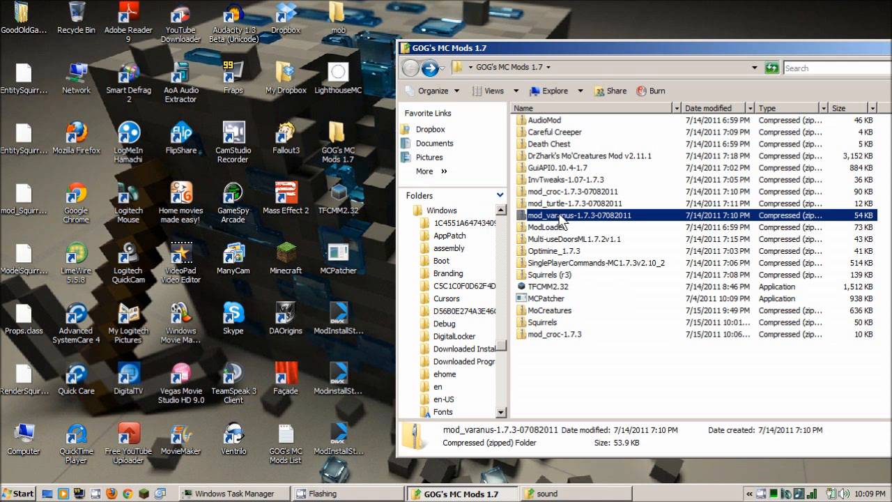
double_click(559, 216)
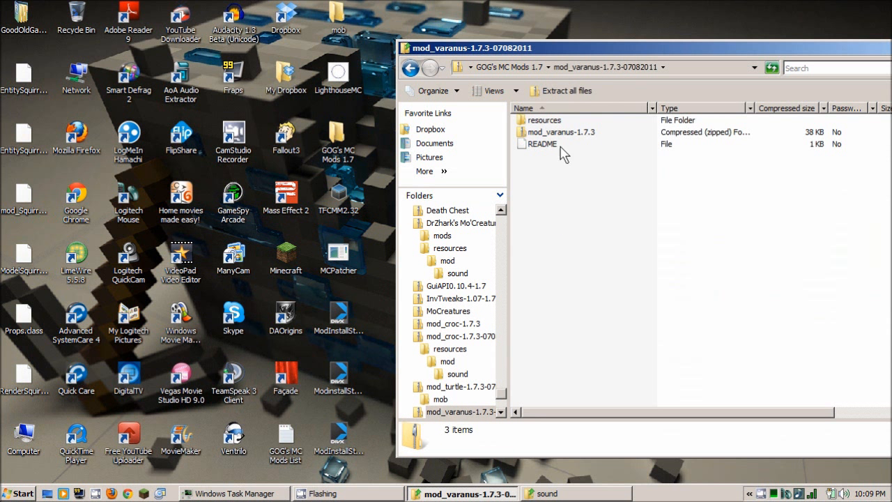
double_click(560, 123)
double_click(556, 124)
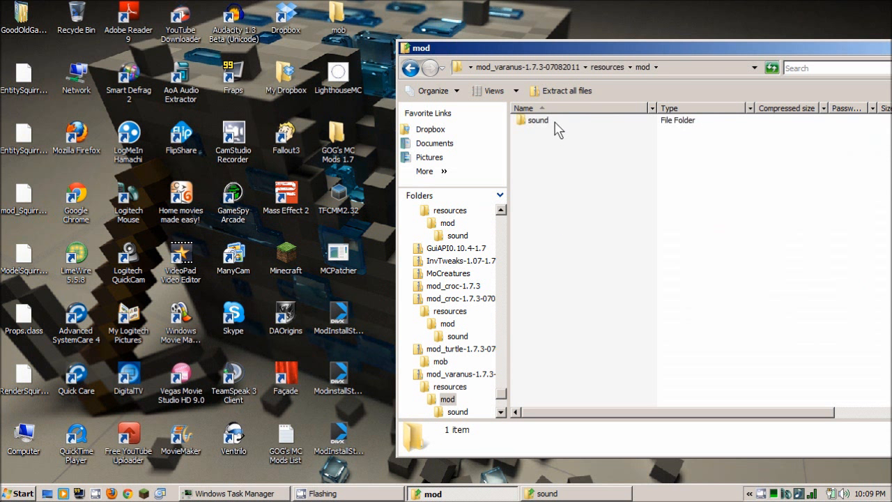
double_click(558, 126)
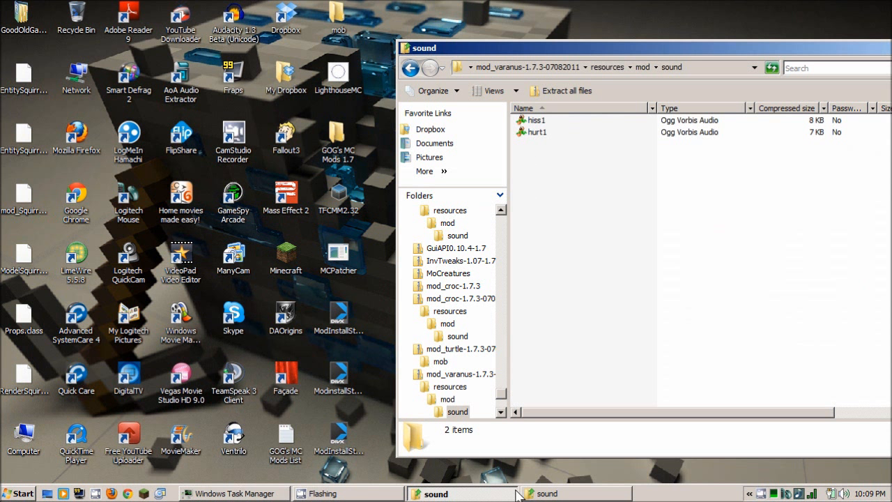
Step: Copy the hiss1 and hurt1 sounds into the .minecraft resources/mod/sound folder, replacing the existing file of the same name
click(547, 493)
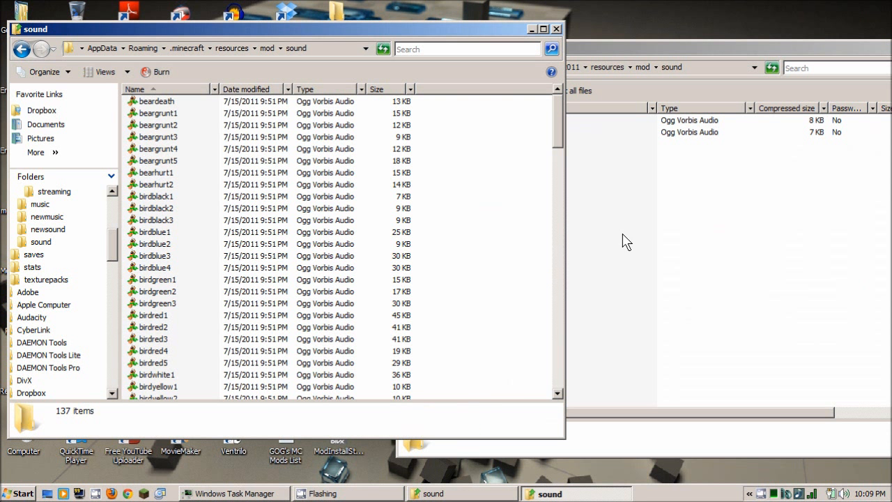
click(629, 220)
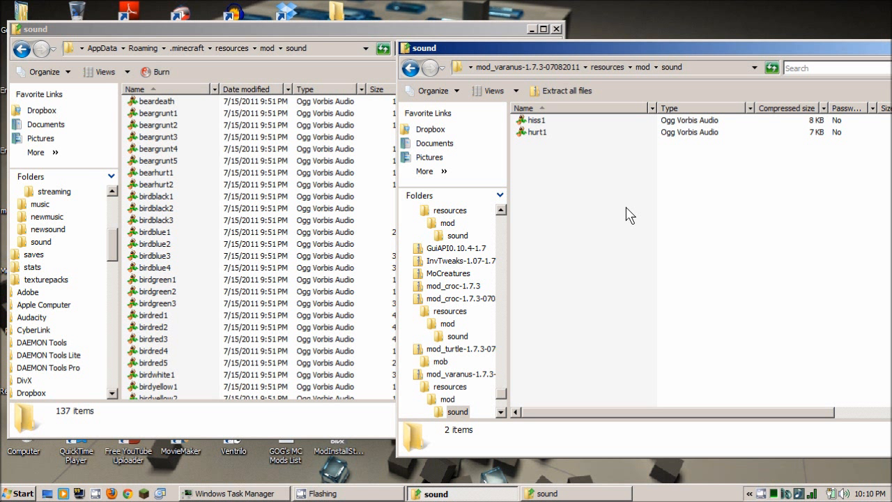
drag(583, 178, 519, 124)
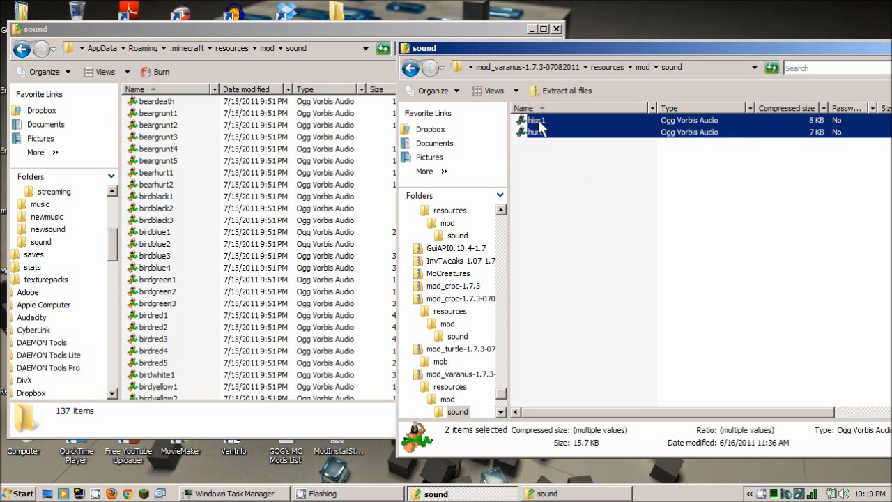
drag(536, 125, 296, 235)
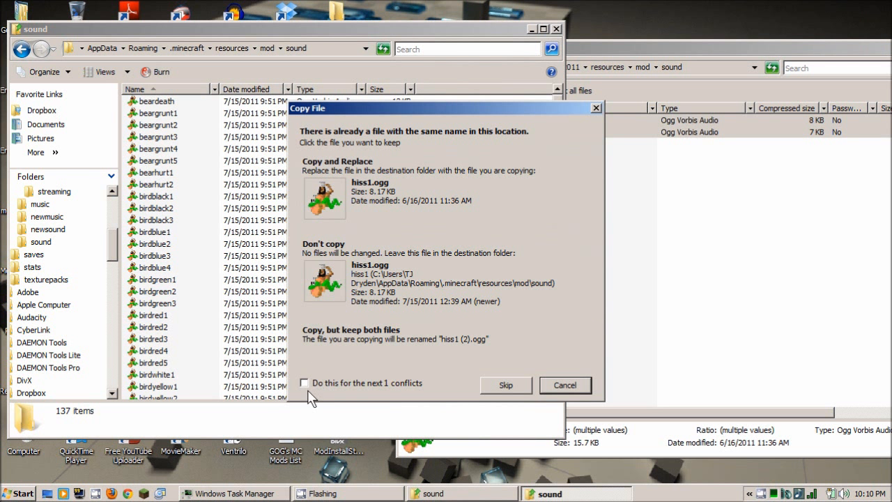
click(404, 183)
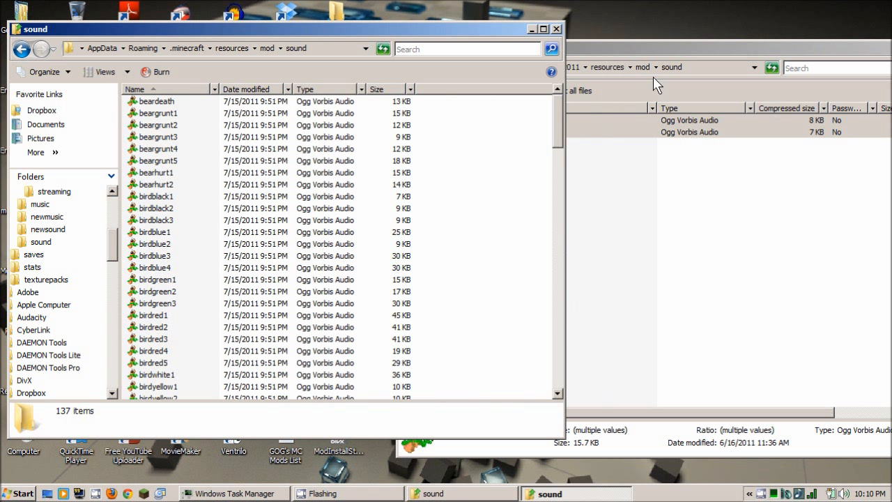
Step: Return to the root of the varanus mod archive and examine the contents of its nested mod_varanus-1.7.3 archive
click(666, 48)
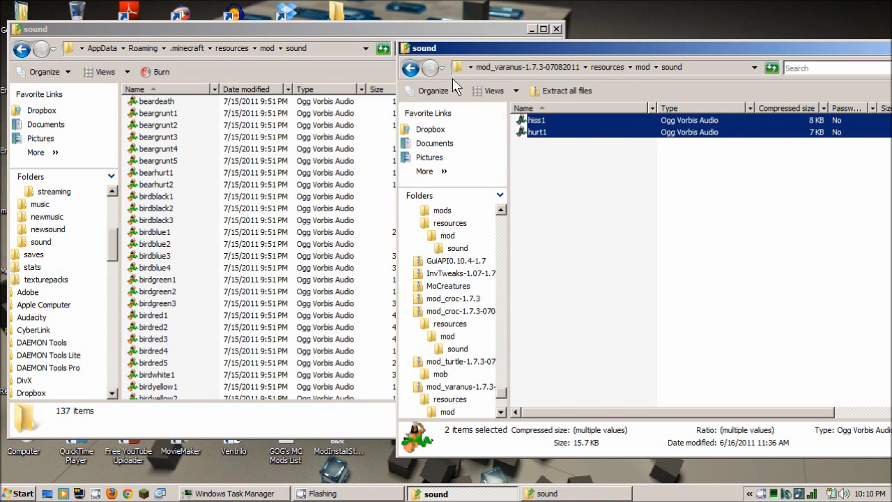
click(411, 68)
click(411, 68)
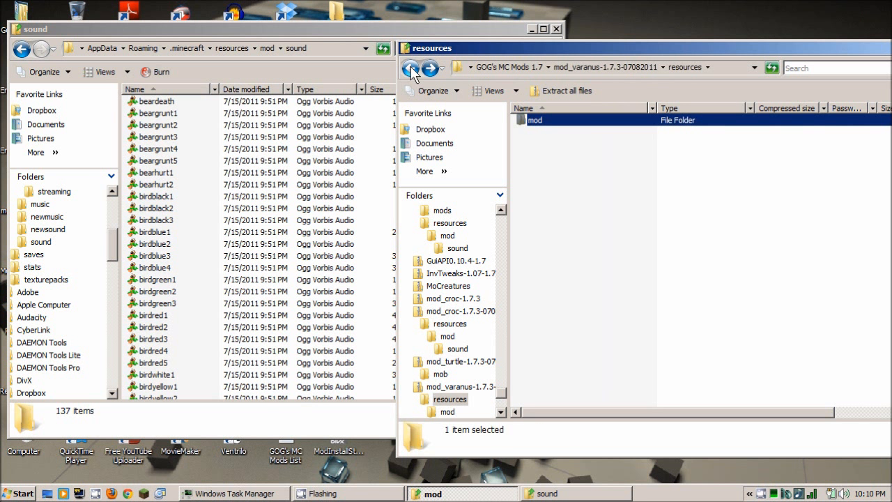
click(411, 68)
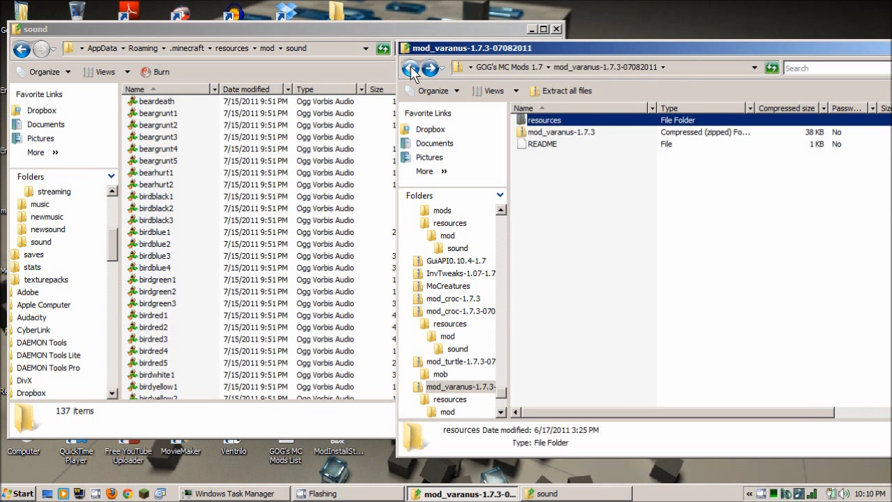
double_click(576, 134)
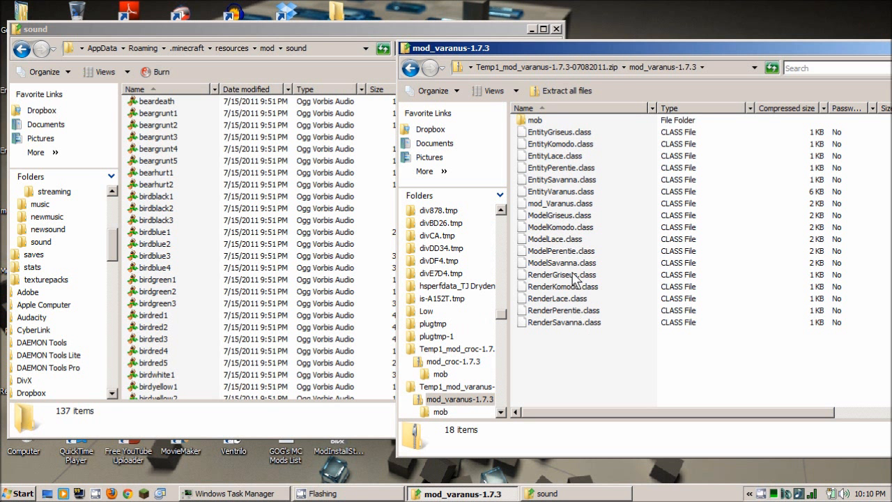
click(409, 70)
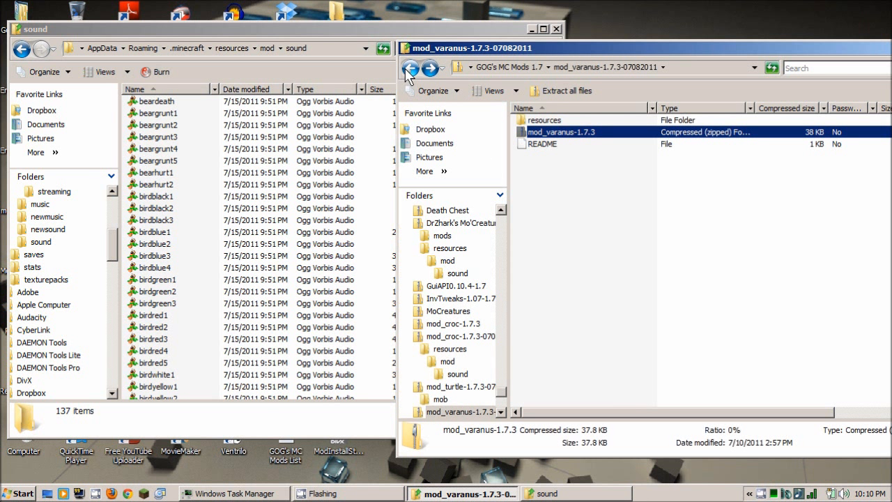
Step: Copy the nested mod_varanus-1.7.3 archive to the desktop and move that copy into the GOG's MC Mods 1.7 folder
click(532, 29)
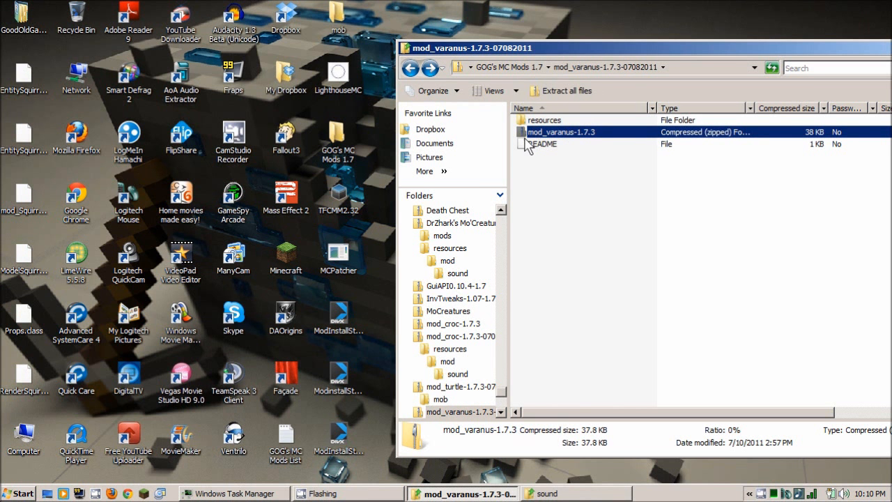
drag(456, 50, 516, 47)
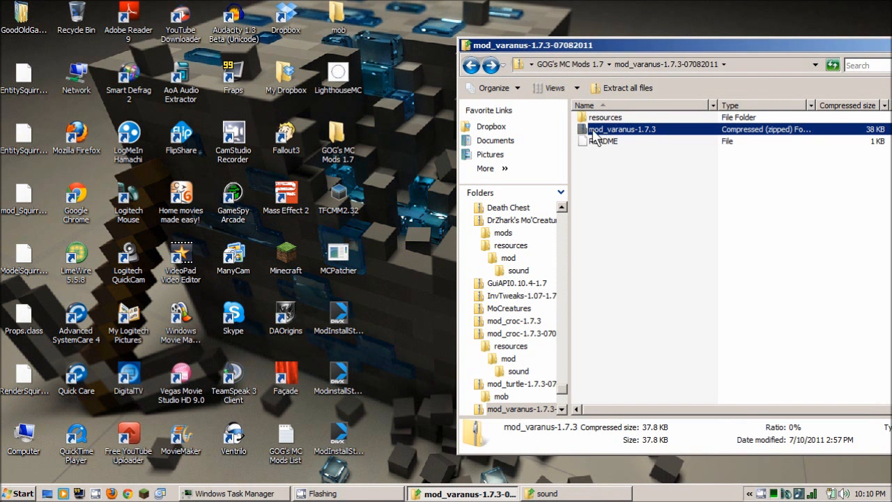
drag(584, 133, 428, 131)
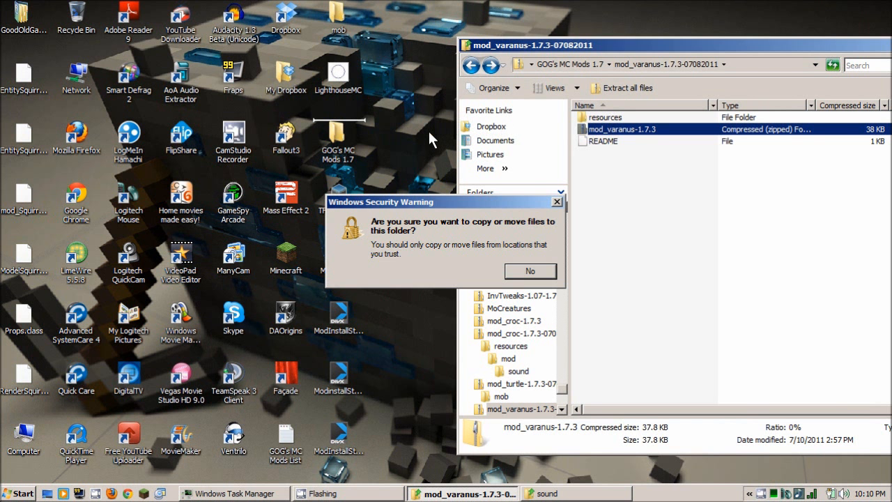
click(477, 271)
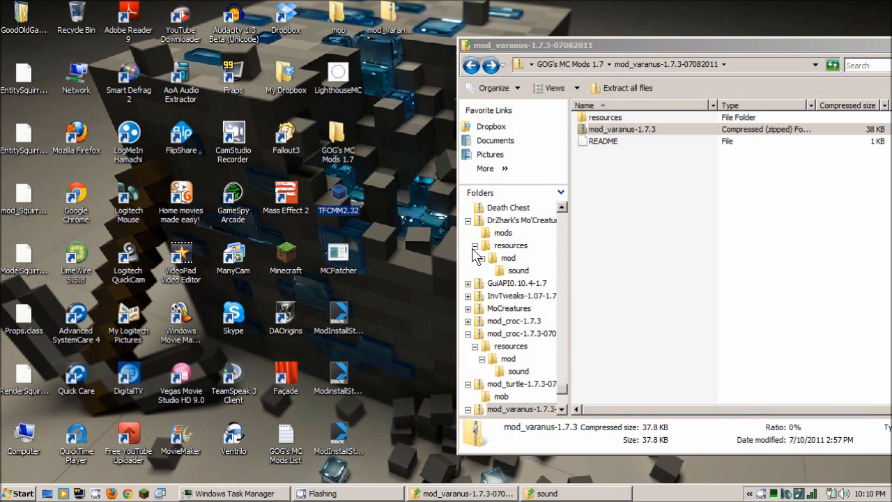
click(471, 65)
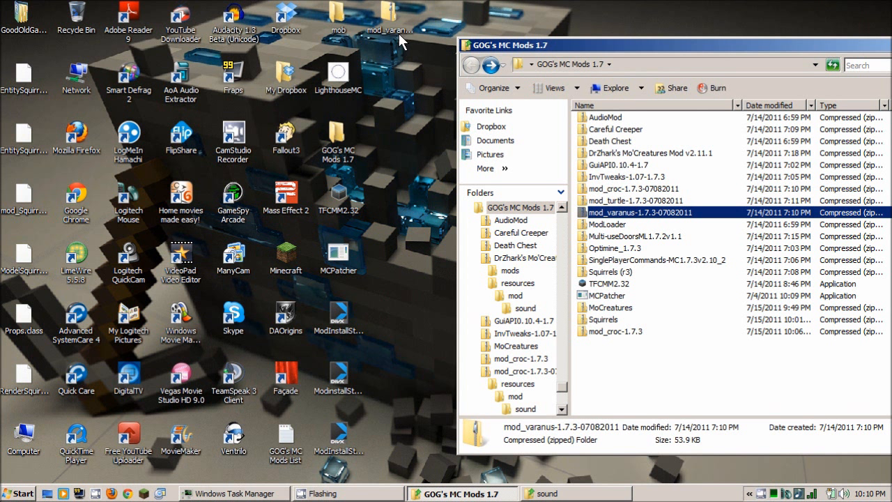
drag(386, 14, 645, 378)
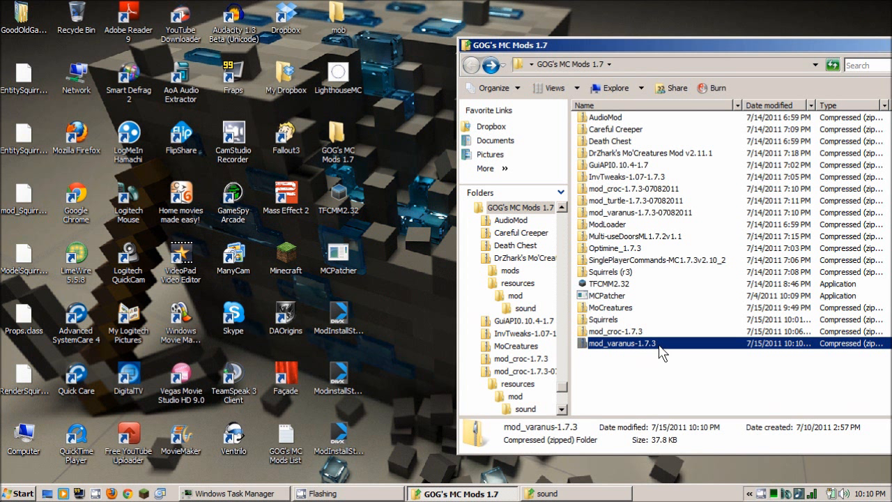
Step: Launch TFCMM2.32, decline going to the website for the update, and show the mod library
double_click(335, 205)
click(483, 259)
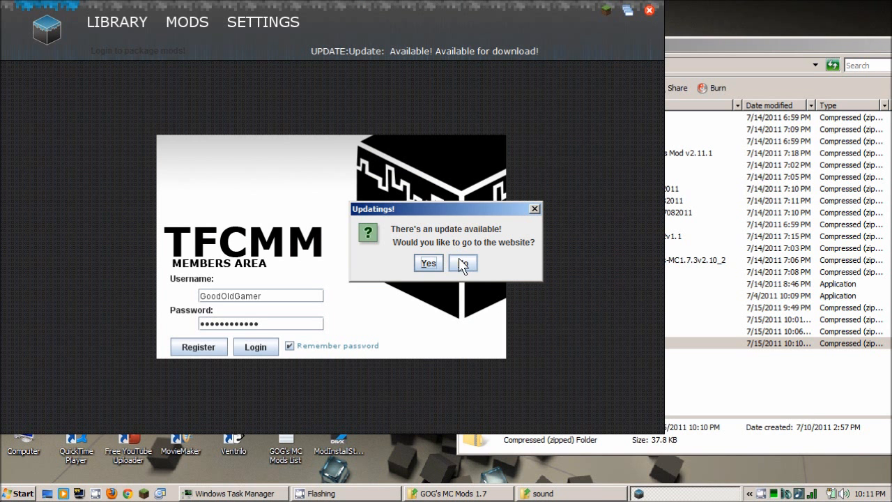
click(462, 264)
click(117, 25)
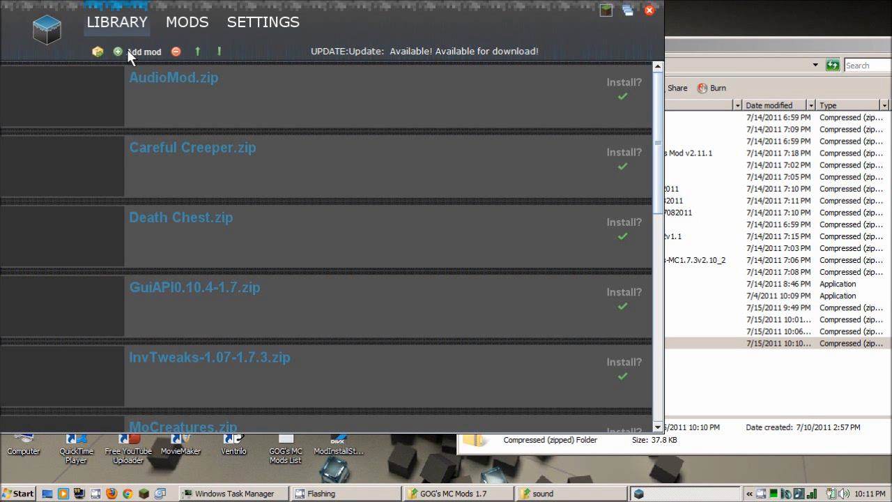
Step: Add mod_varanus-1.7.3.zip from the GOG's MC Mods 1.7 folder to the mod library and install the library's mods
click(126, 50)
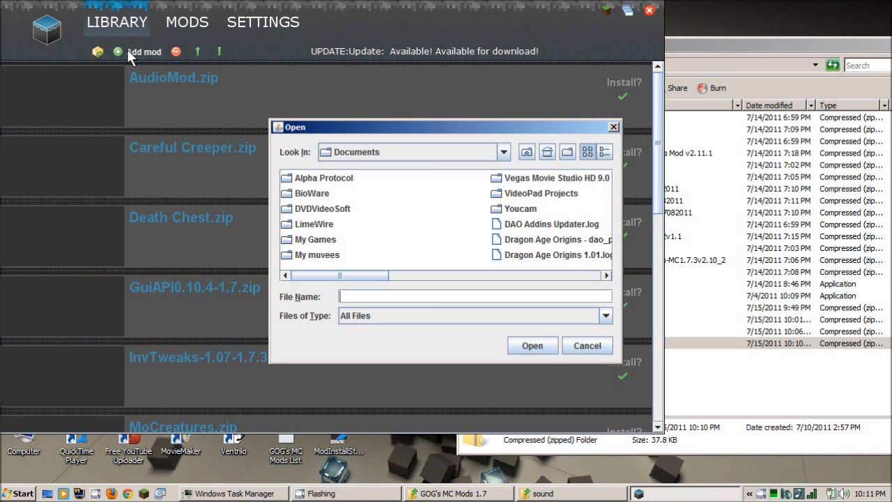
click(503, 152)
click(404, 237)
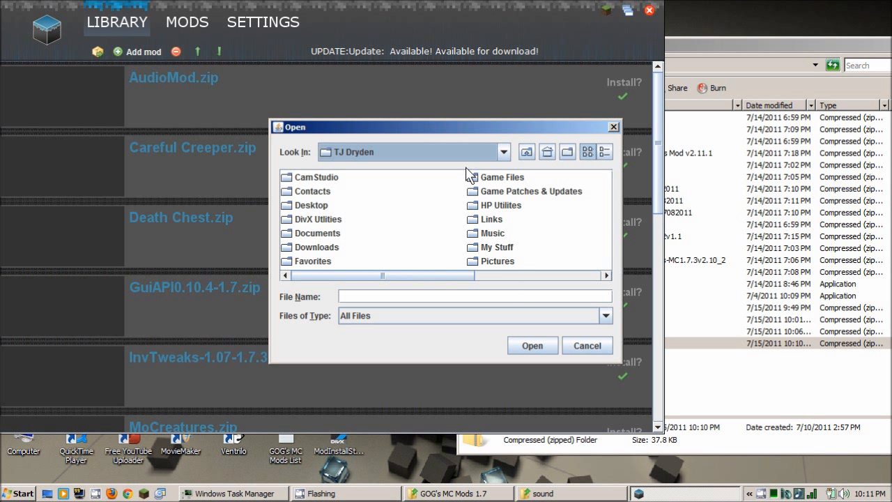
click(503, 152)
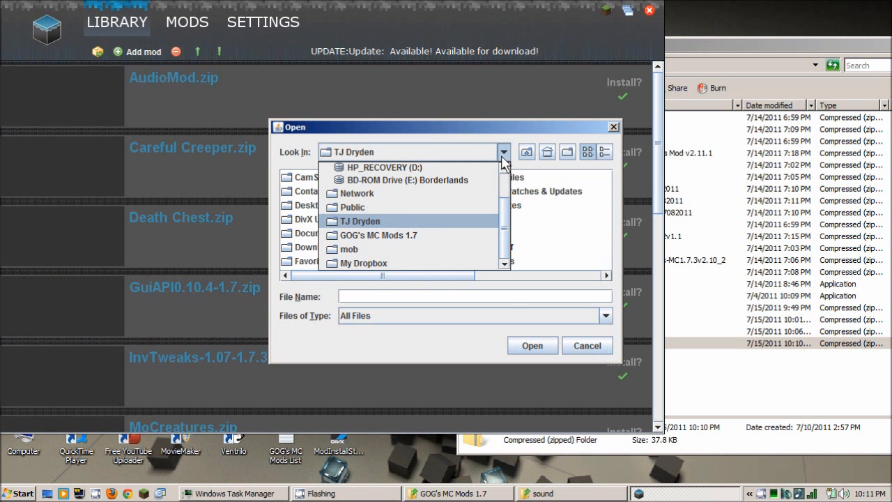
click(420, 235)
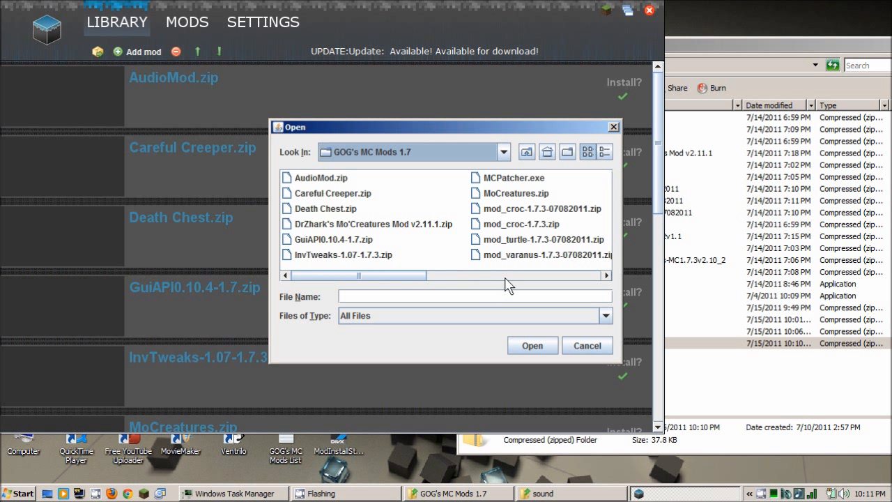
click(511, 275)
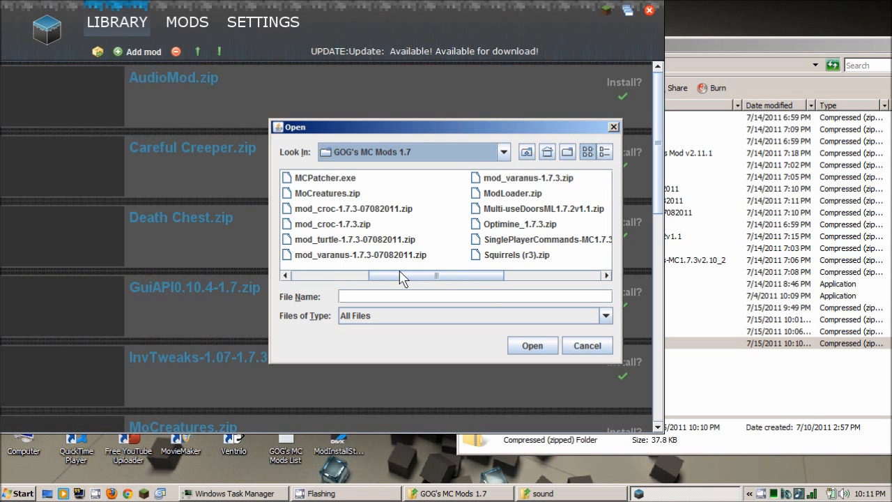
click(529, 179)
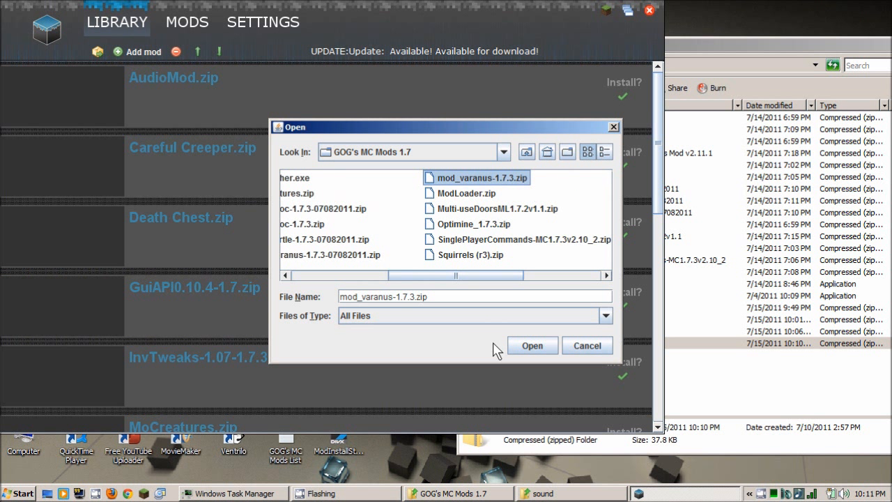
click(535, 349)
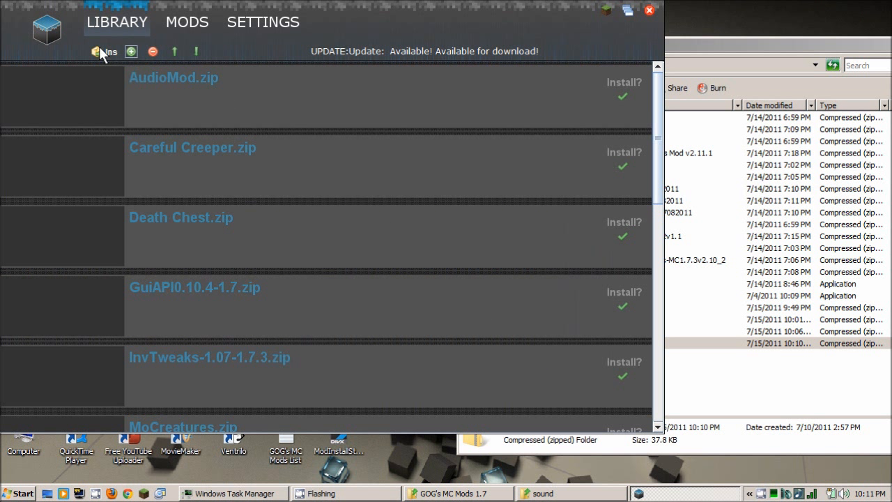
click(112, 52)
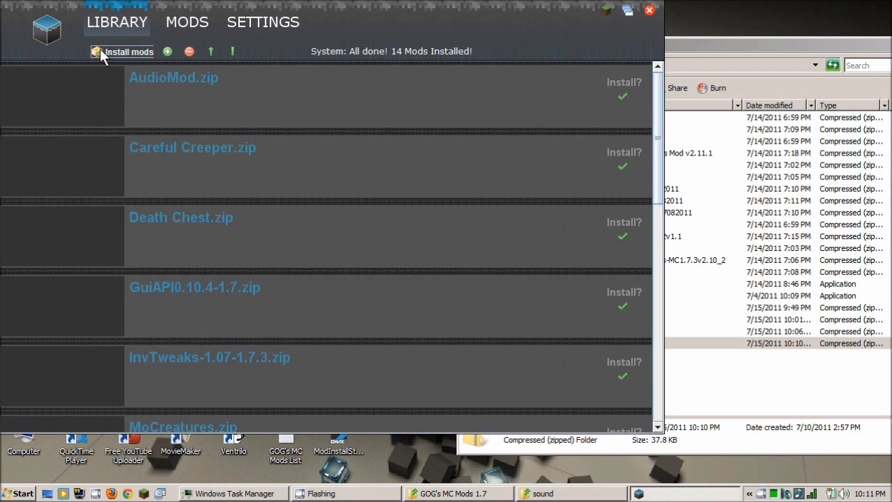
click(649, 11)
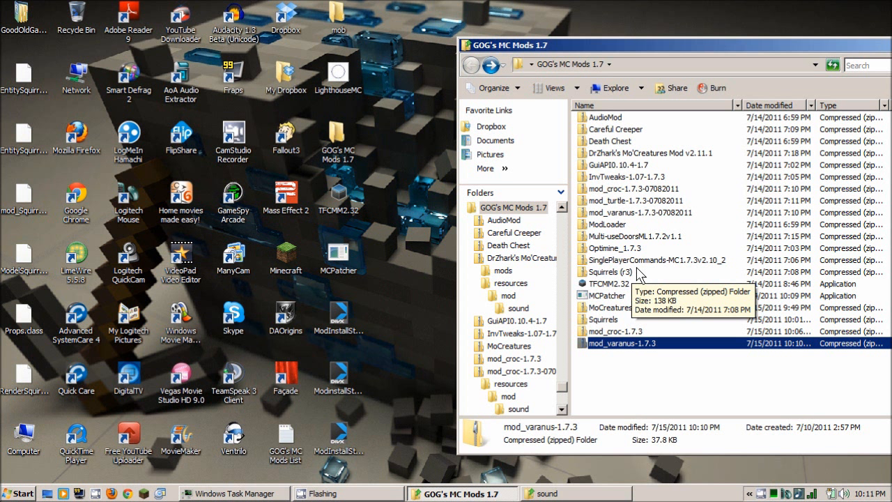
Step: View the README inside the DrZhark's Mo'Creatures Mod v2.11.1 archive
double_click(609, 154)
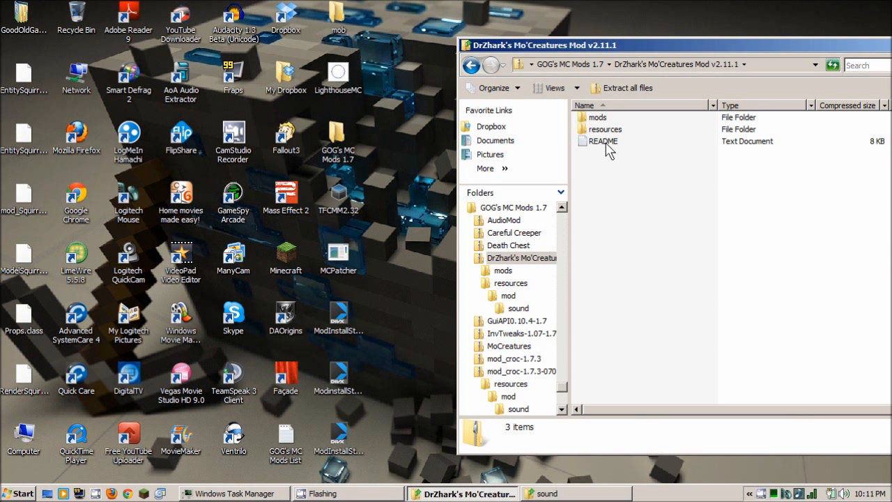
double_click(603, 141)
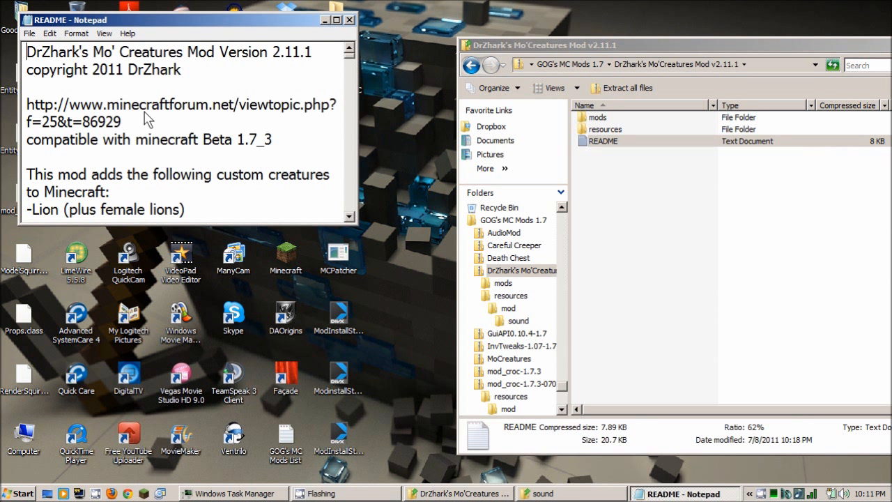
click(351, 21)
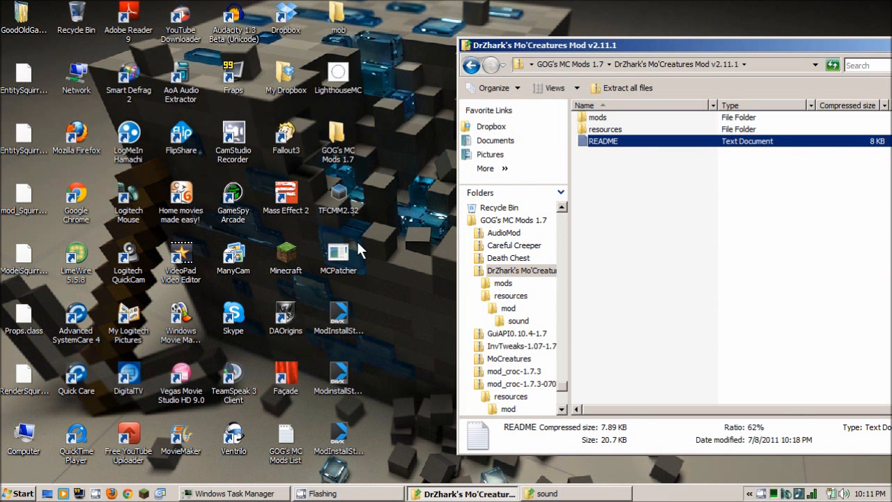
Step: Examine the Mo'Creatures archive's resources/mod/sound folder and return to the GOG's MC Mods 1.7 folder
double_click(604, 130)
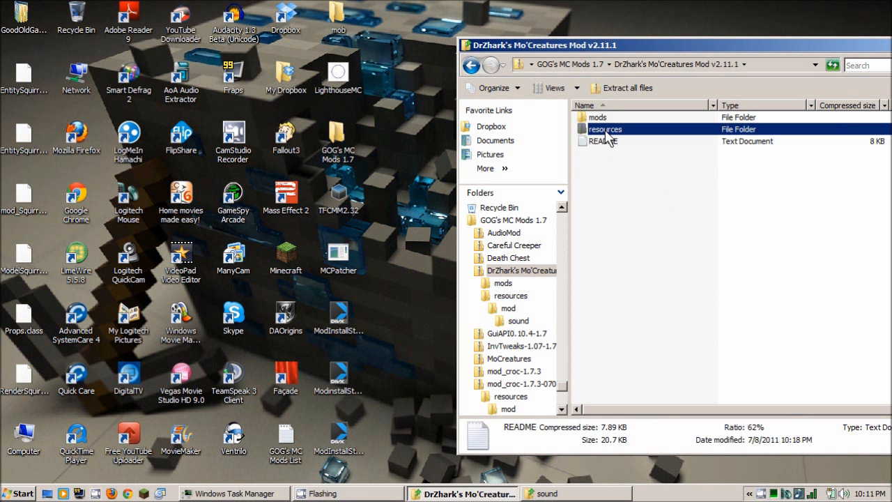
double_click(604, 119)
double_click(604, 118)
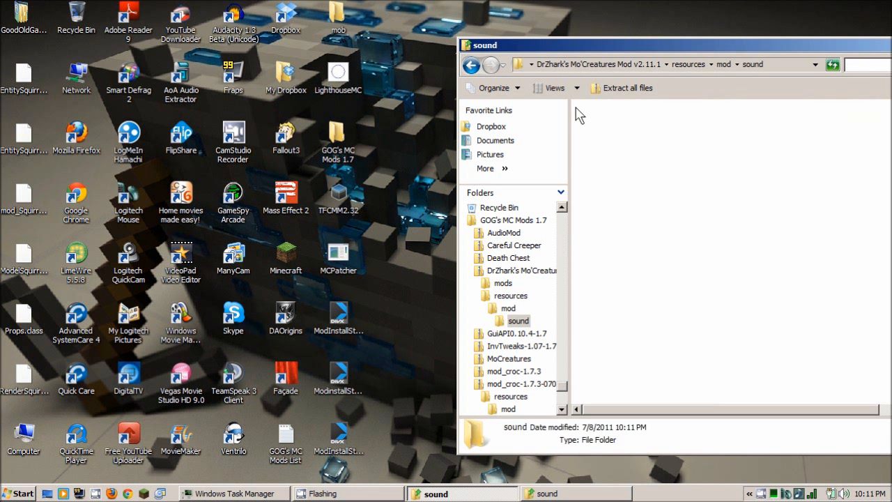
double_click(471, 66)
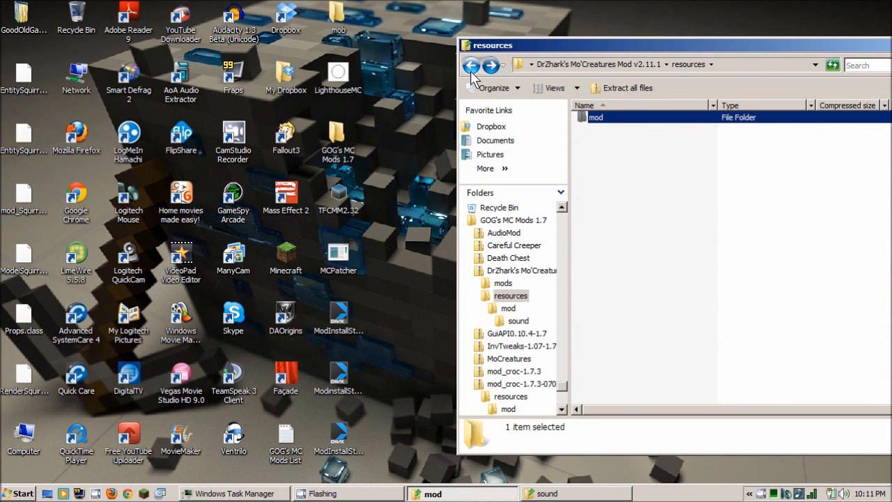
click(471, 67)
click(471, 70)
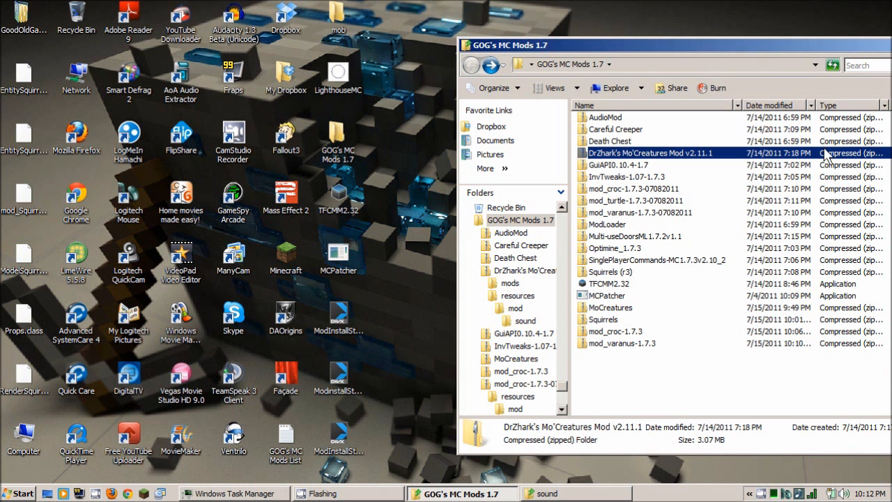
Step: Close the GOG's MC Mods 1.7 and sound folder windows
drag(820, 47, 710, 67)
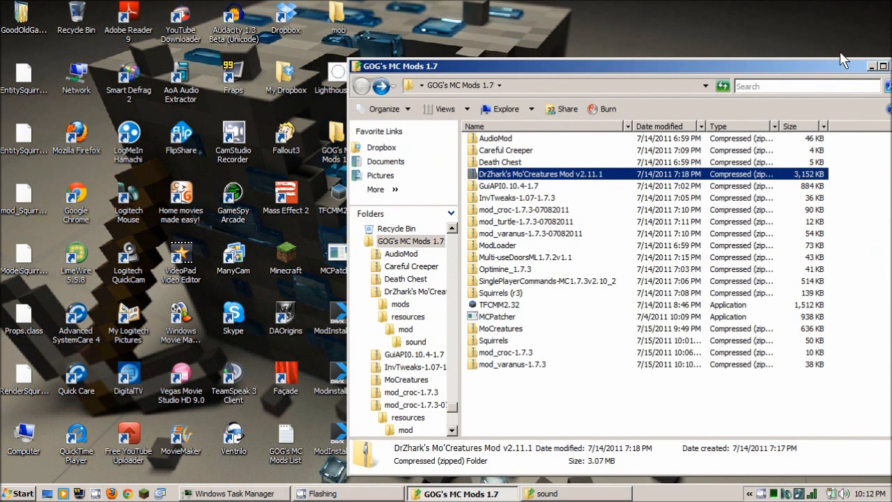
drag(828, 63, 788, 60)
click(859, 64)
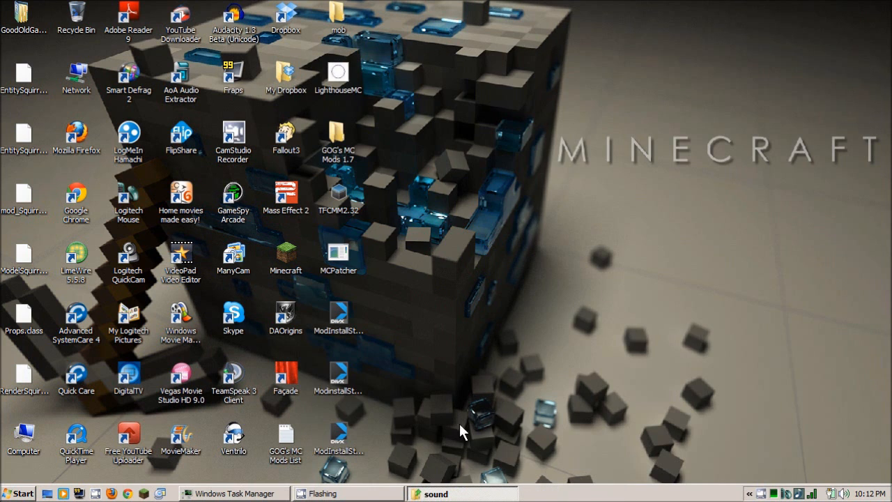
click(465, 494)
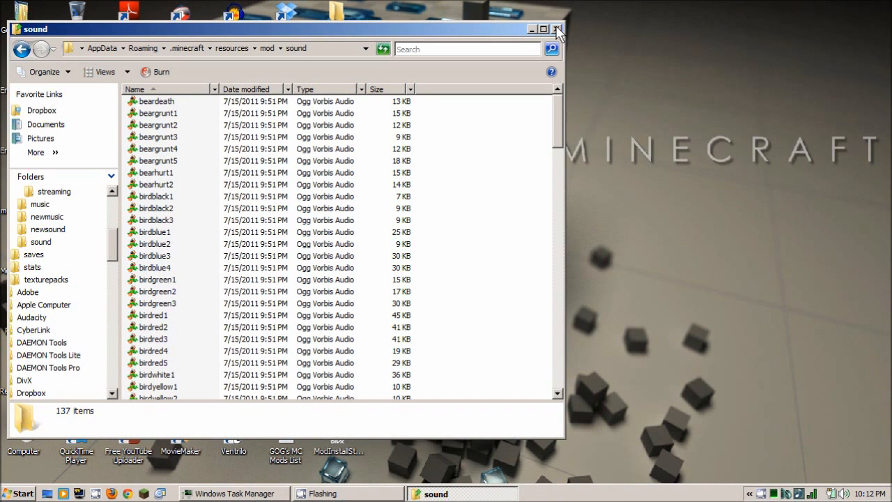
click(556, 29)
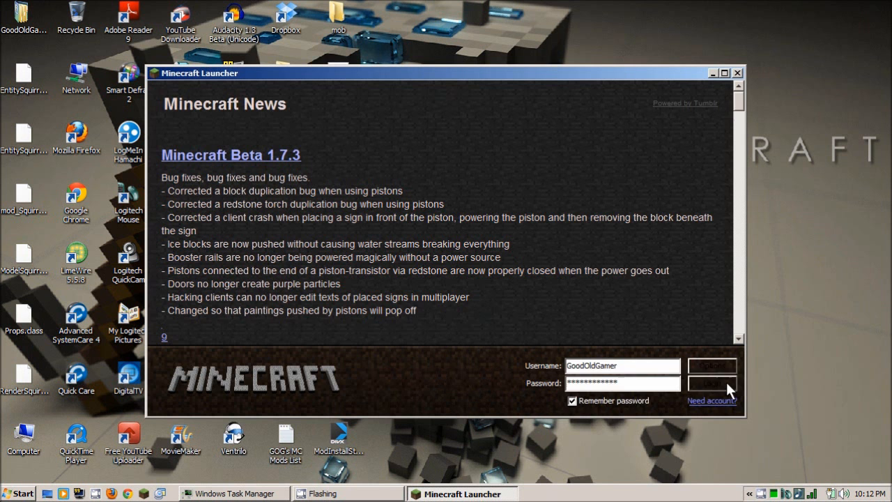
Step: Log in to Minecraft with the remembered account and load the single-player save New World in a maximized window
click(726, 381)
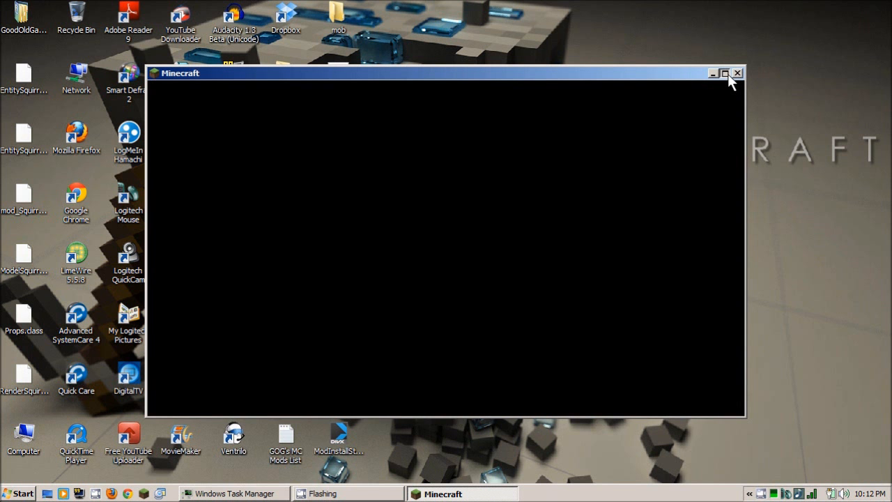
click(726, 73)
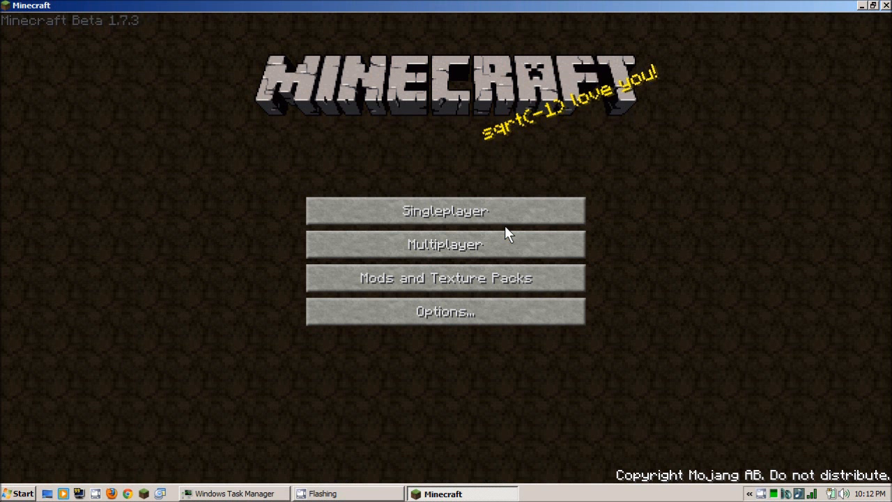
click(493, 212)
click(373, 149)
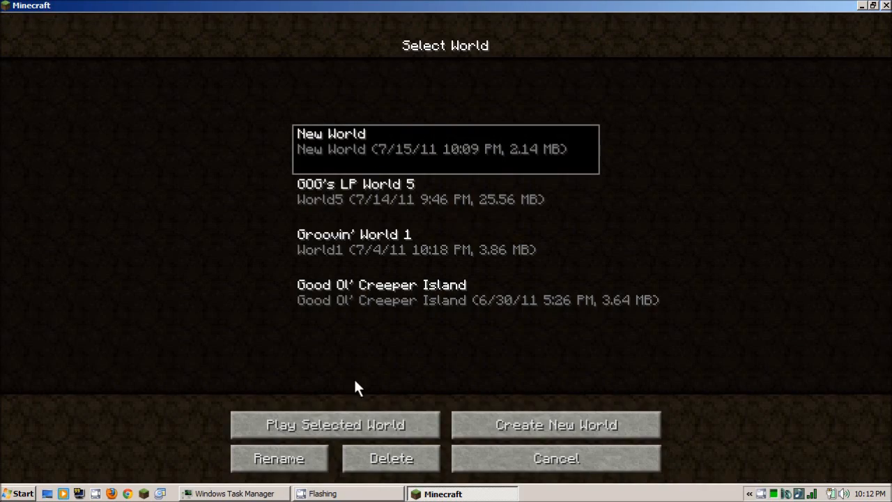
click(344, 422)
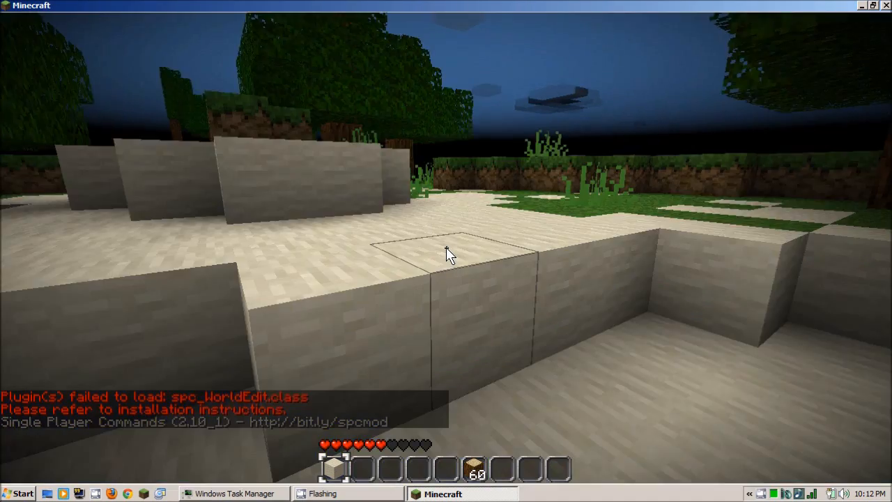
Step: Walk along the sand and grass clearing and look around for the newly added creatures
key(w)
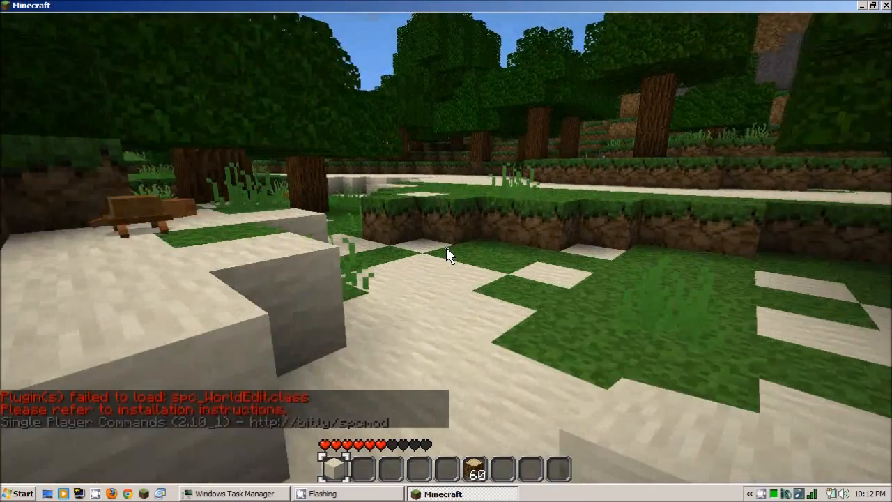
key(w)
key(space)
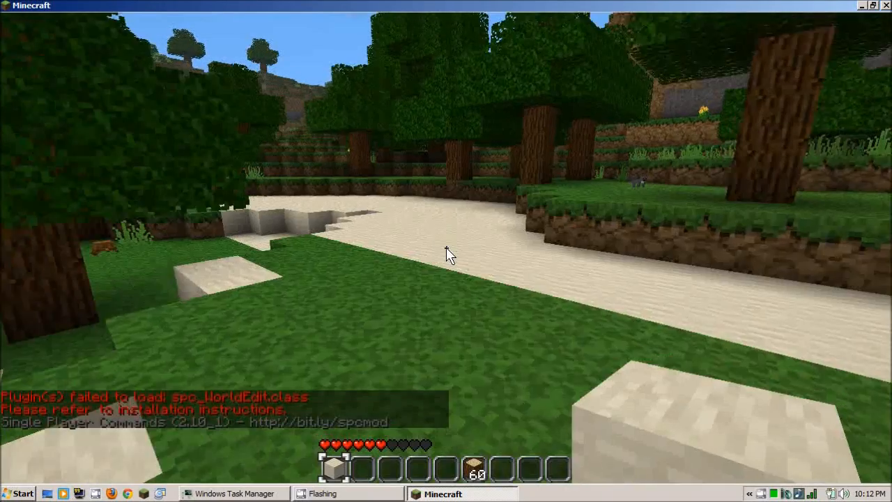
key(w)
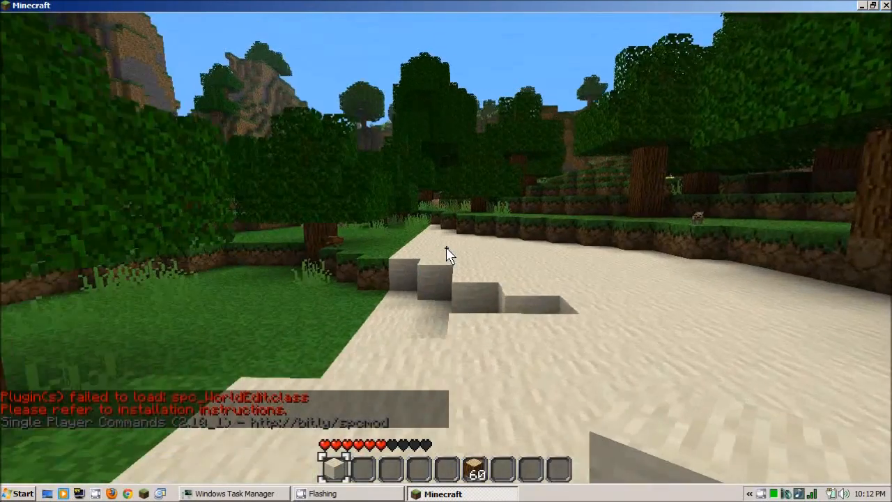
key(w)
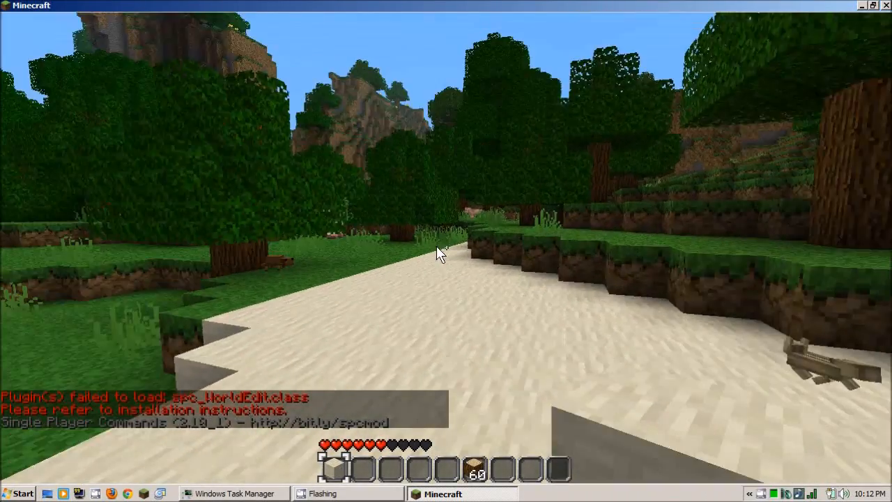
key(w)
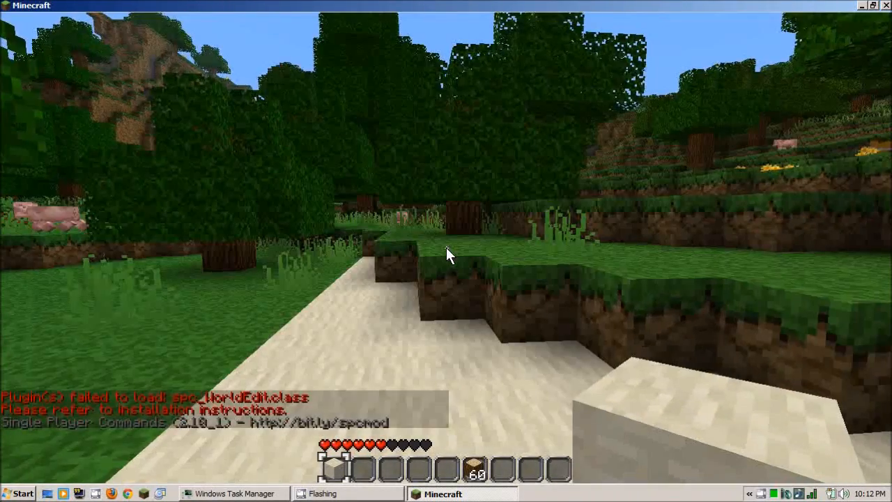
key(d)
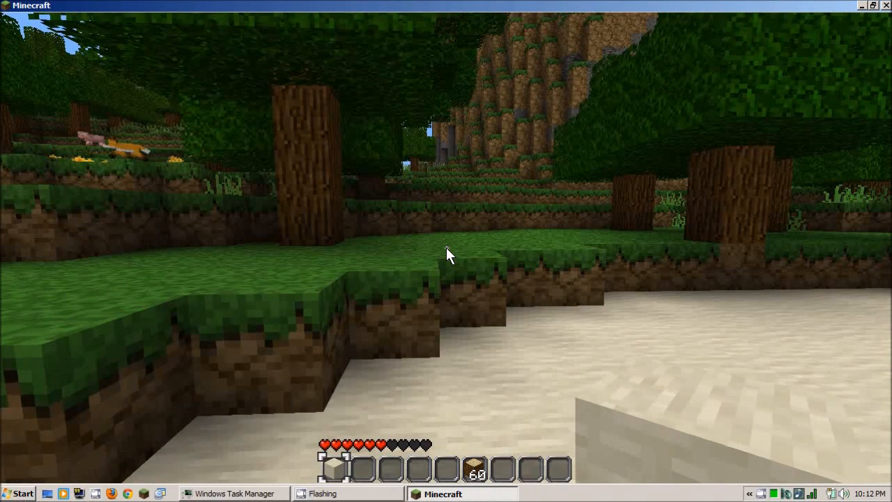
Step: List the spawnable creatures and their IDs with the chat command /spawn list
text(t)
text(/span)
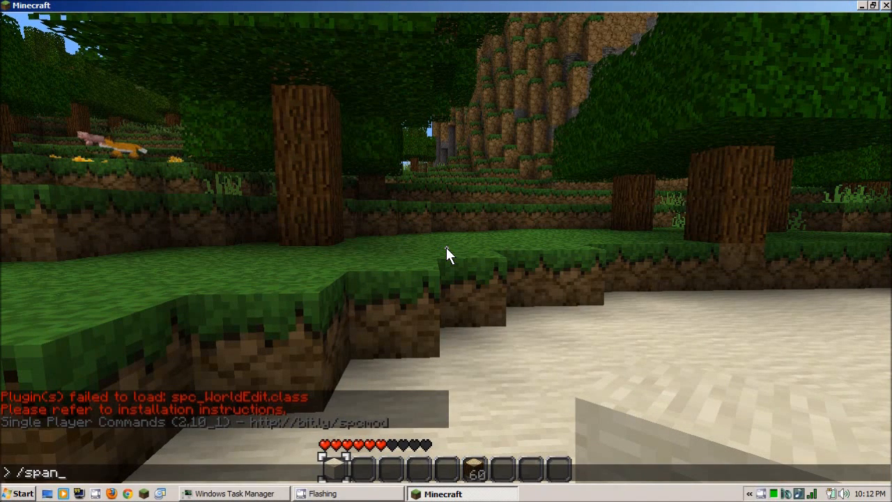
key(BackSpace)
text(wn list)
key(Return)
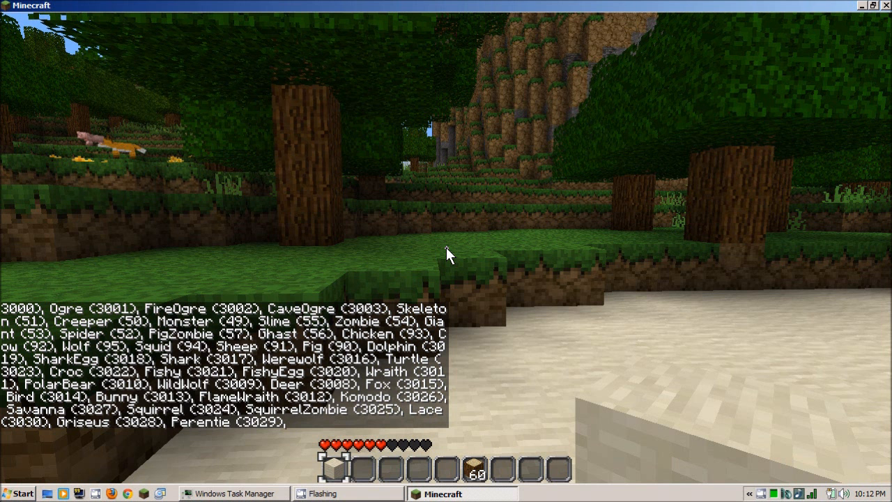
key(t)
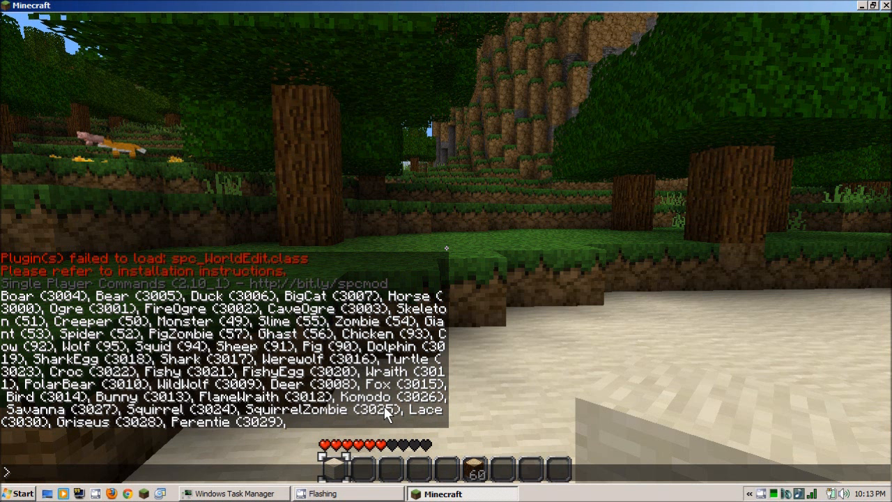
text(spawn lace)
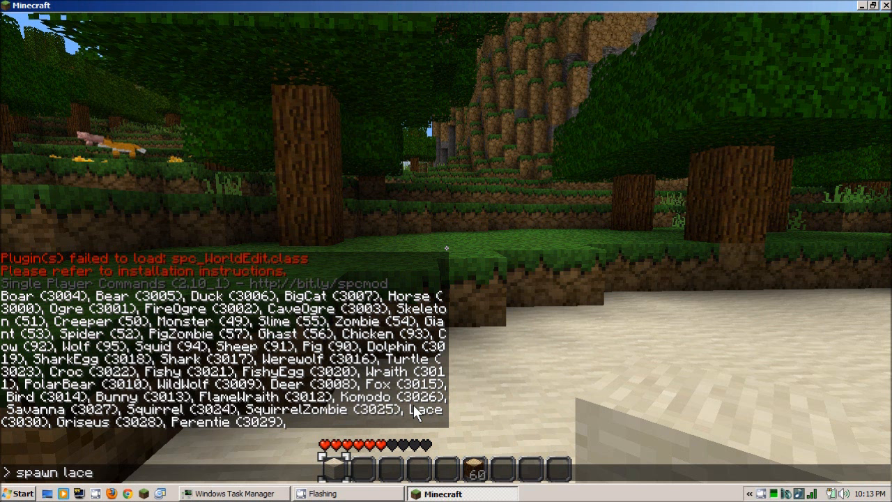
key(BackSpace)
key(BackSpace)
key(BackSpace)
key(BackSpace)
key(BackSpace)
key(BackSpace)
key(BackSpace)
key(BackSpace)
key(BackSpace)
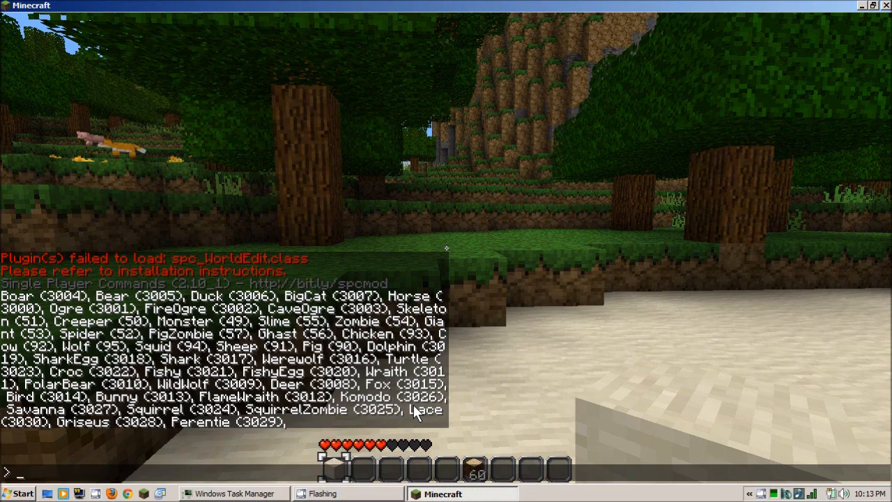
Step: Summon a Lace lizard with the chat command spawn lace and follow it across the grass to view it up close
text(spawn lace)
key(Return)
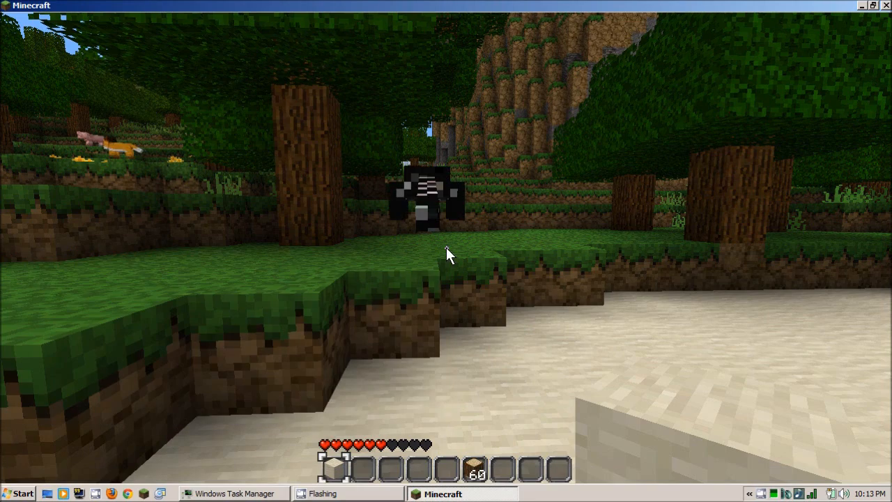
key(w)
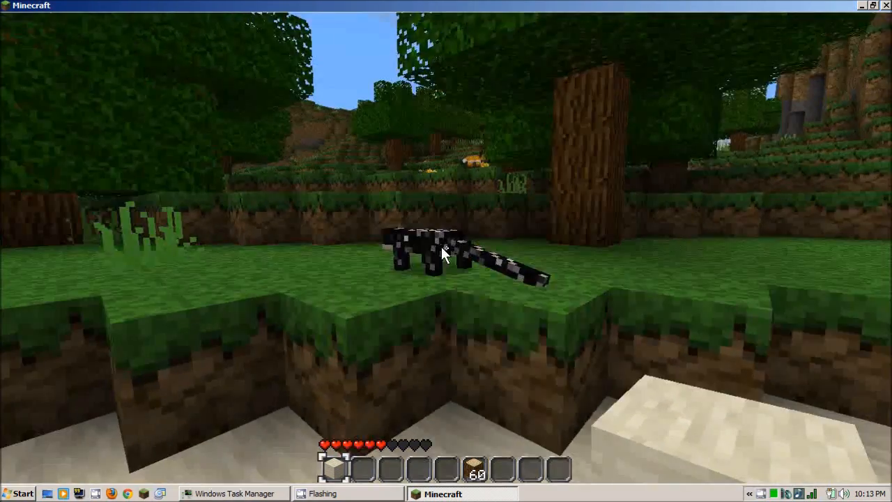
key(space)
key(w)
key(space)
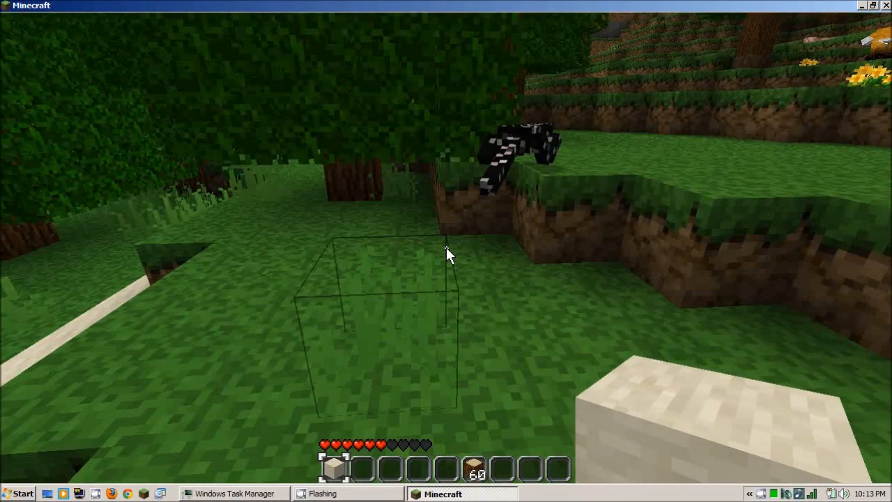
key(w)
key(space)
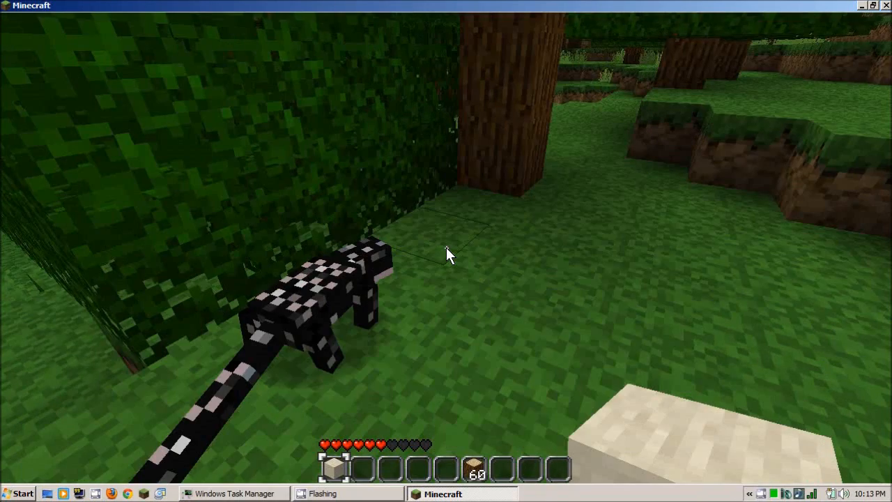
key(w)
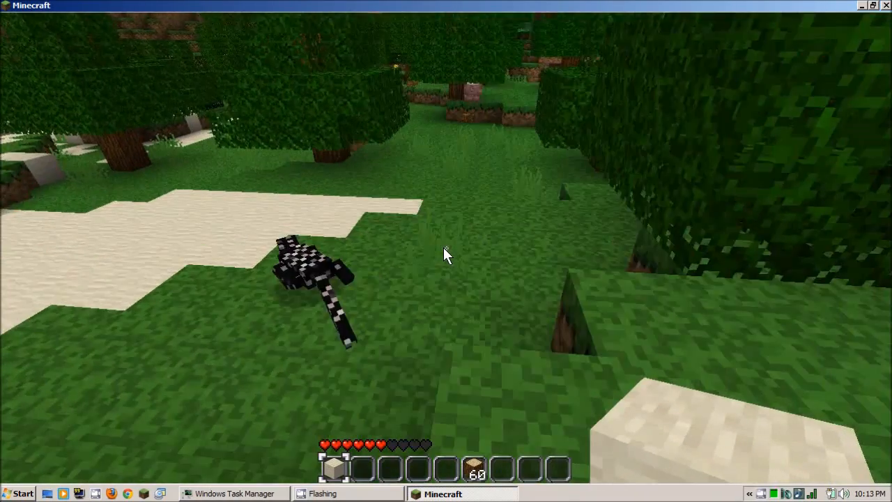
key(w)
Step: Attack the black-and-white Lace lizard repeatedly at close range, and respawn after the player's death
click(446, 248)
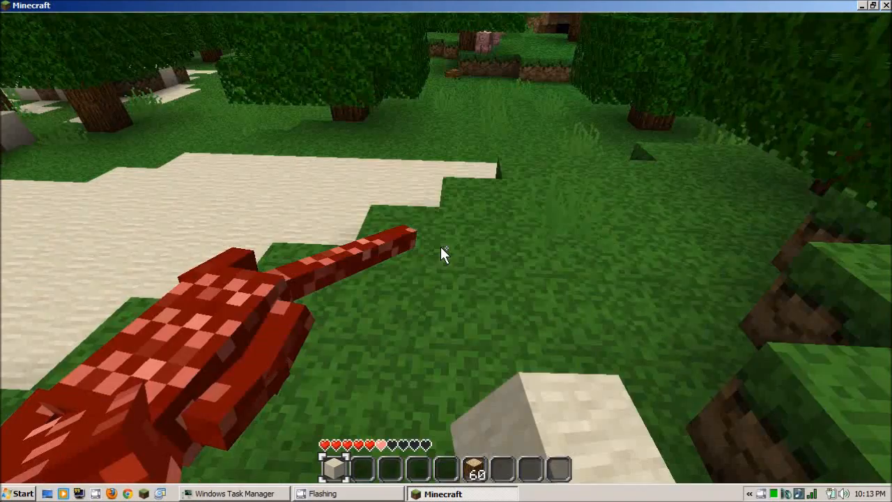
click(440, 248)
click(445, 247)
click(446, 248)
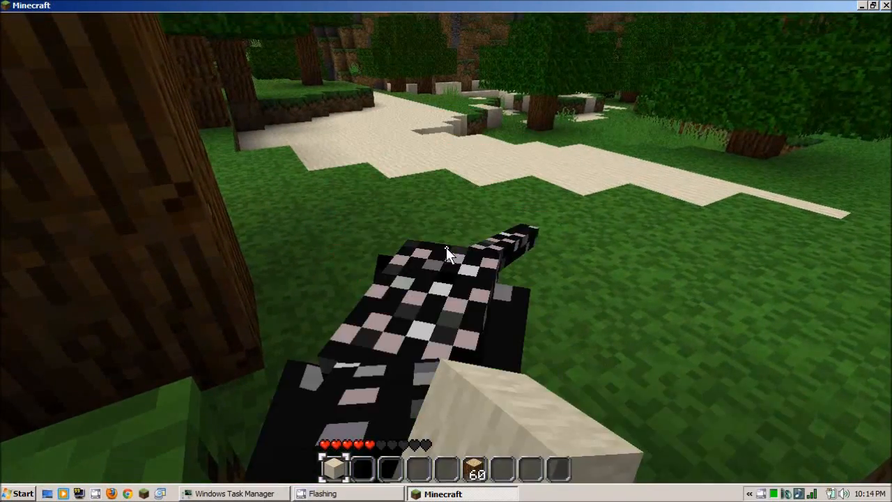
click(446, 247)
click(446, 247)
click(446, 247)
click(446, 247)
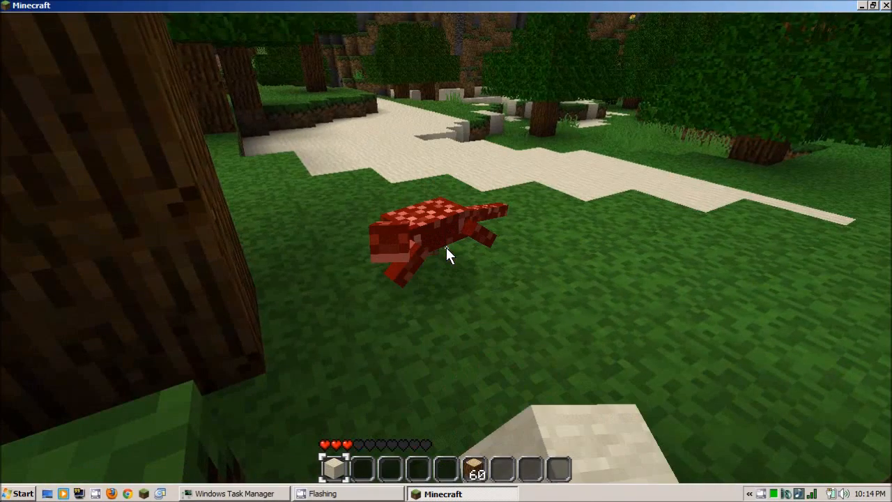
click(446, 247)
click(446, 248)
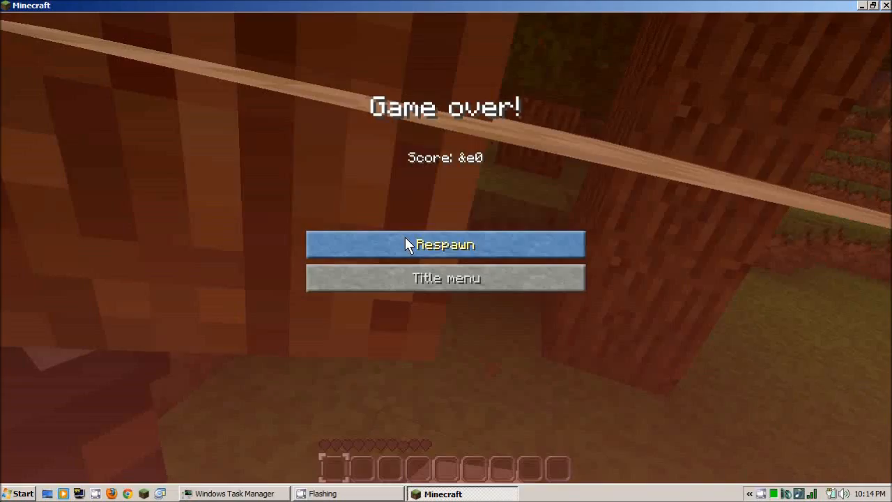
click(446, 243)
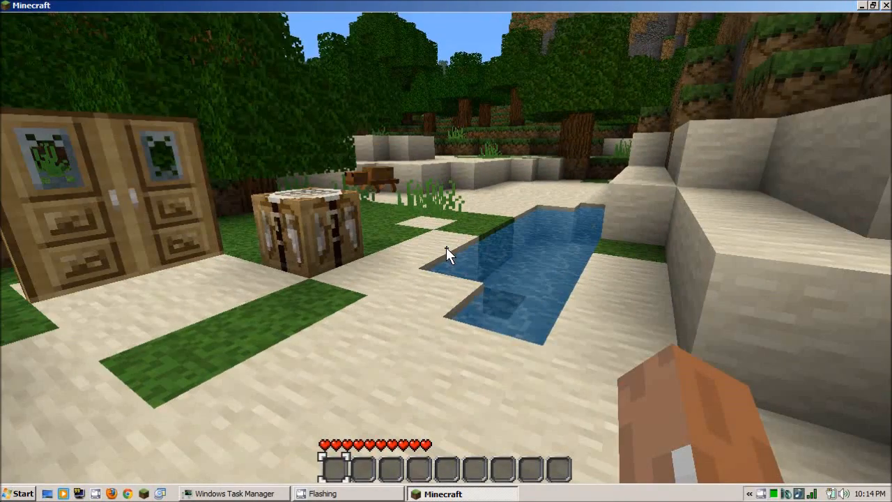
Step: Walk from the spawn point past the crafting table and pool, looking around the sand and grass for creatures
key(w)
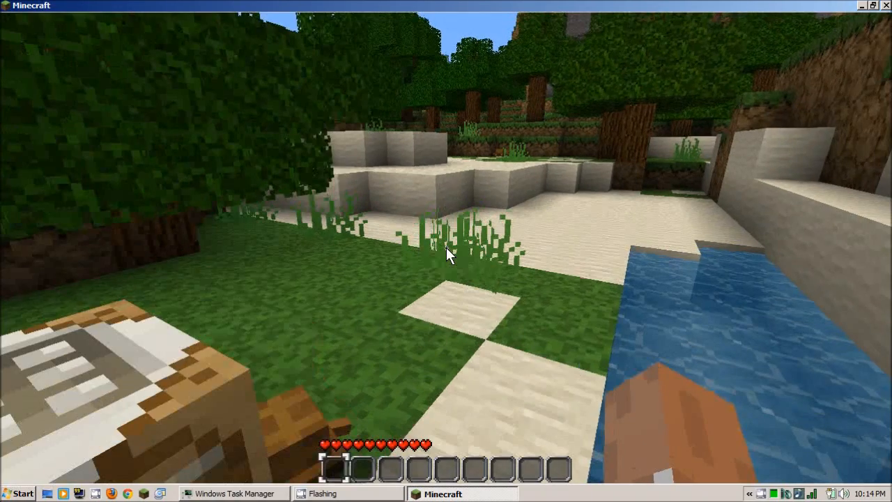
key(w)
key(w)
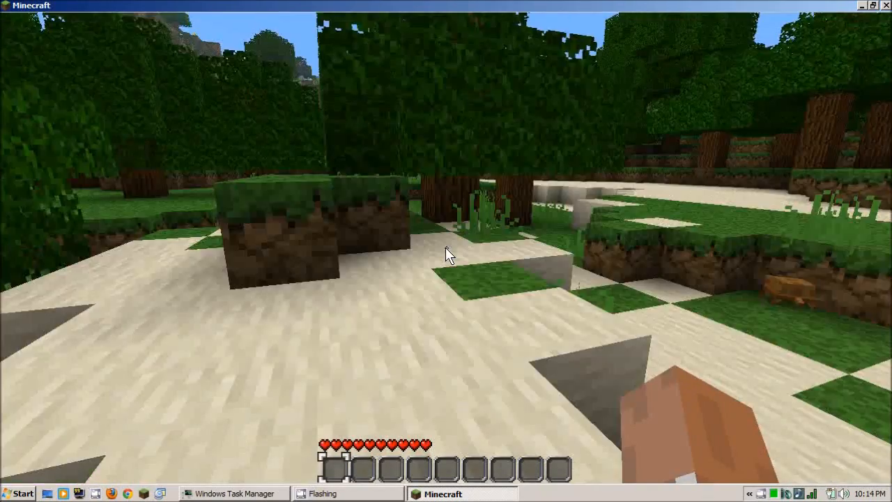
key(w)
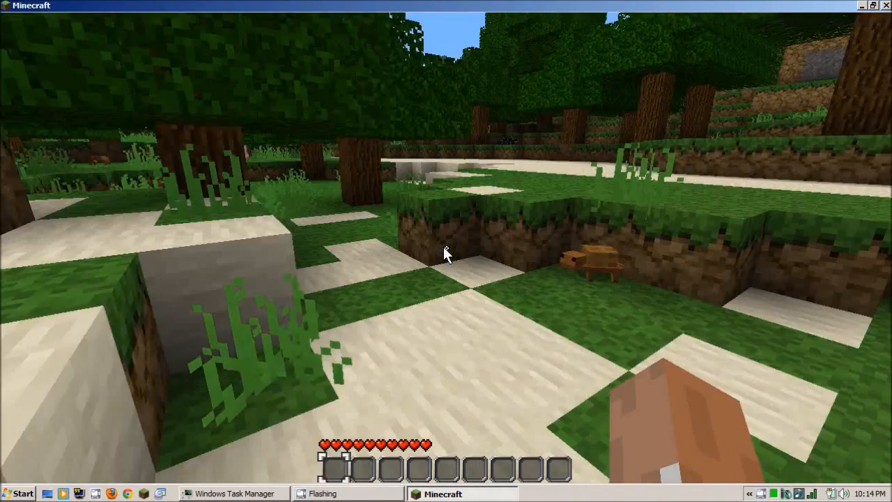
key(space)
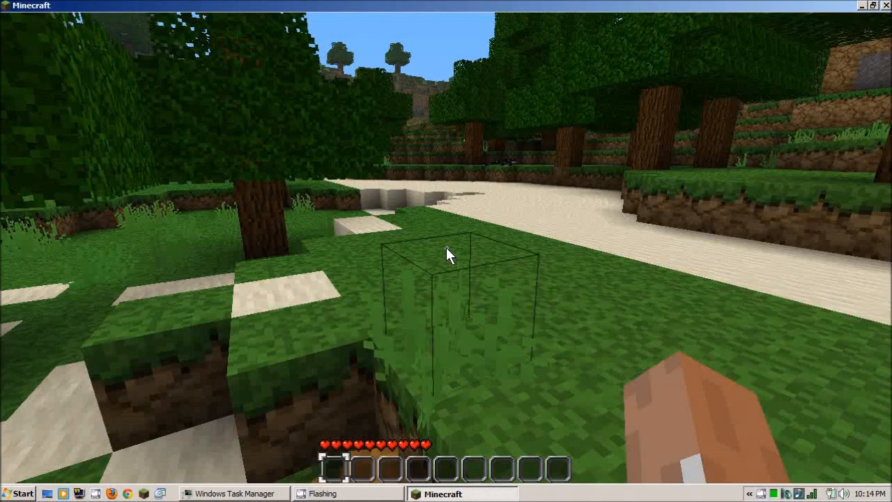
key(w)
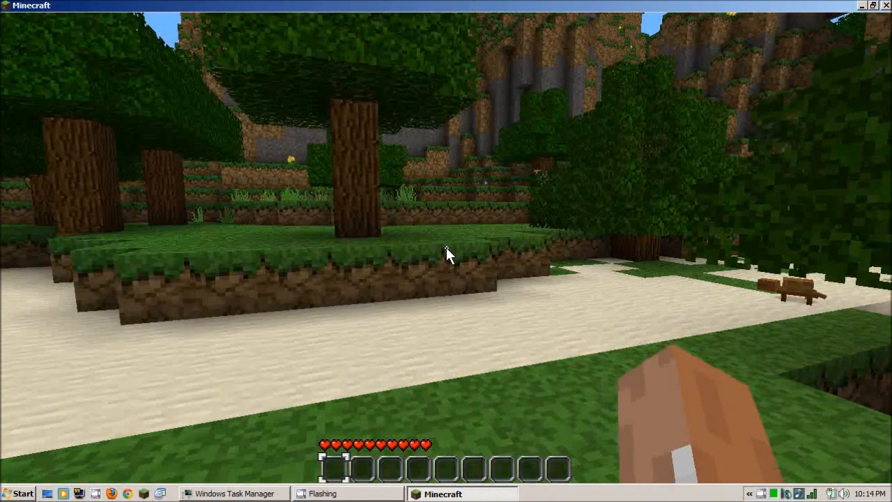
key(w)
key(space)
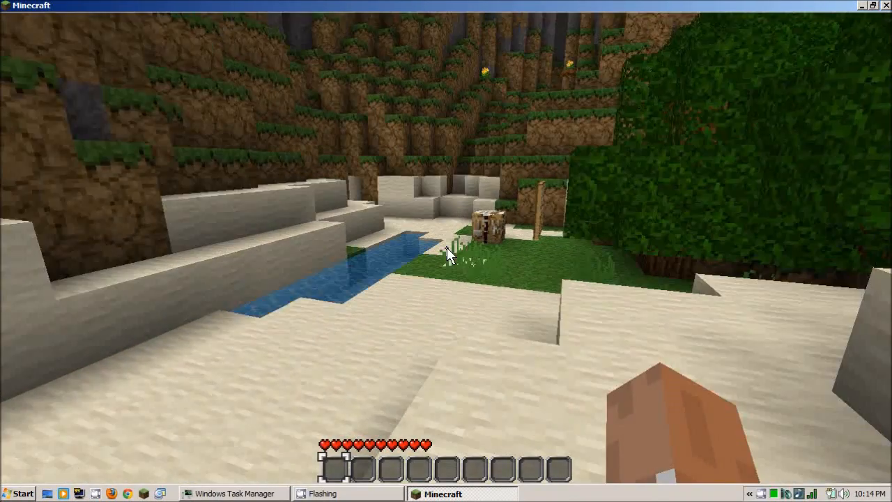
key(w)
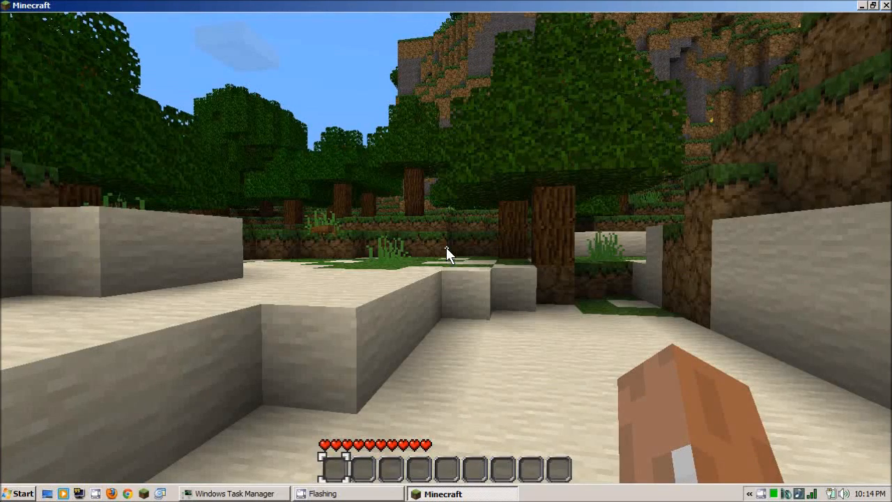
Step: Save the world, quit to the title screen, and close Minecraft
key(Escape)
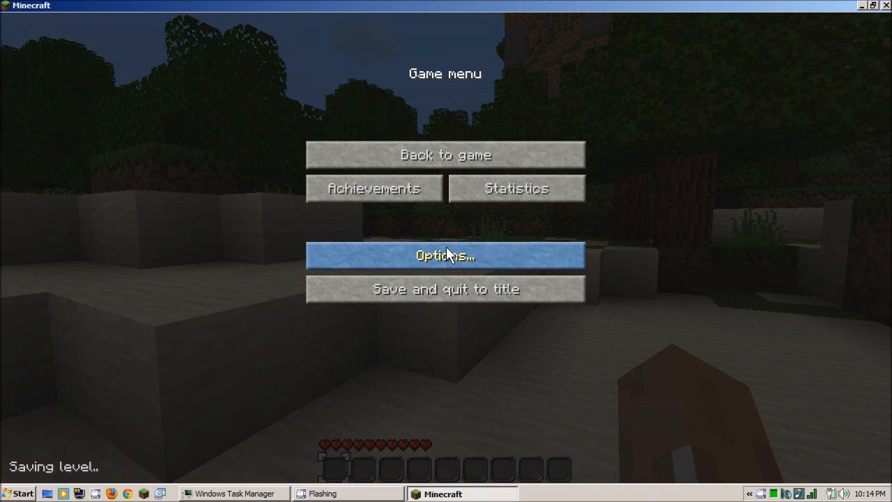
click(427, 294)
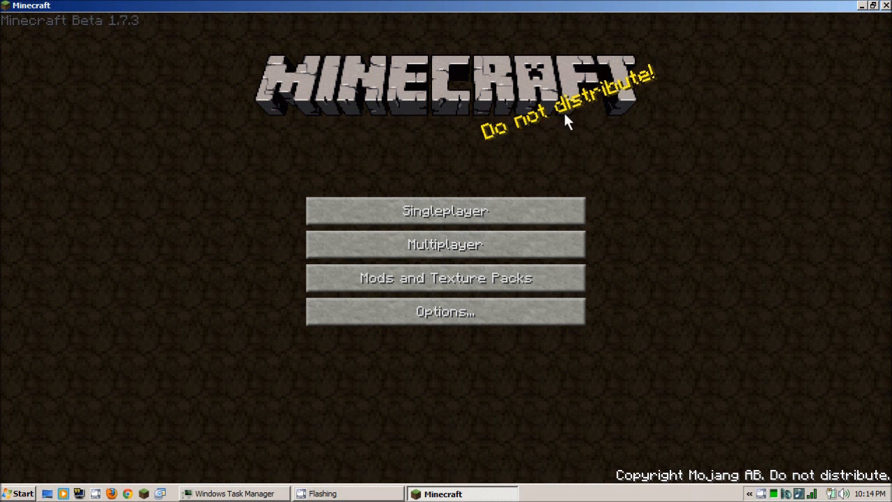
click(886, 5)
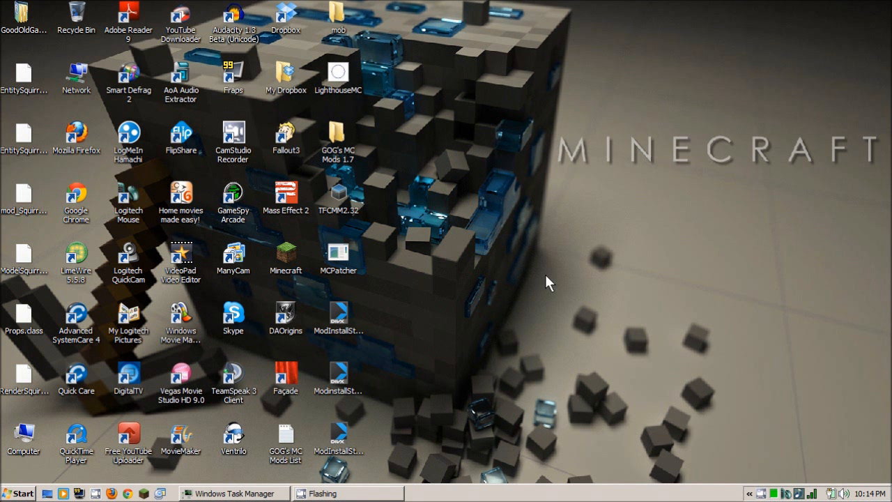